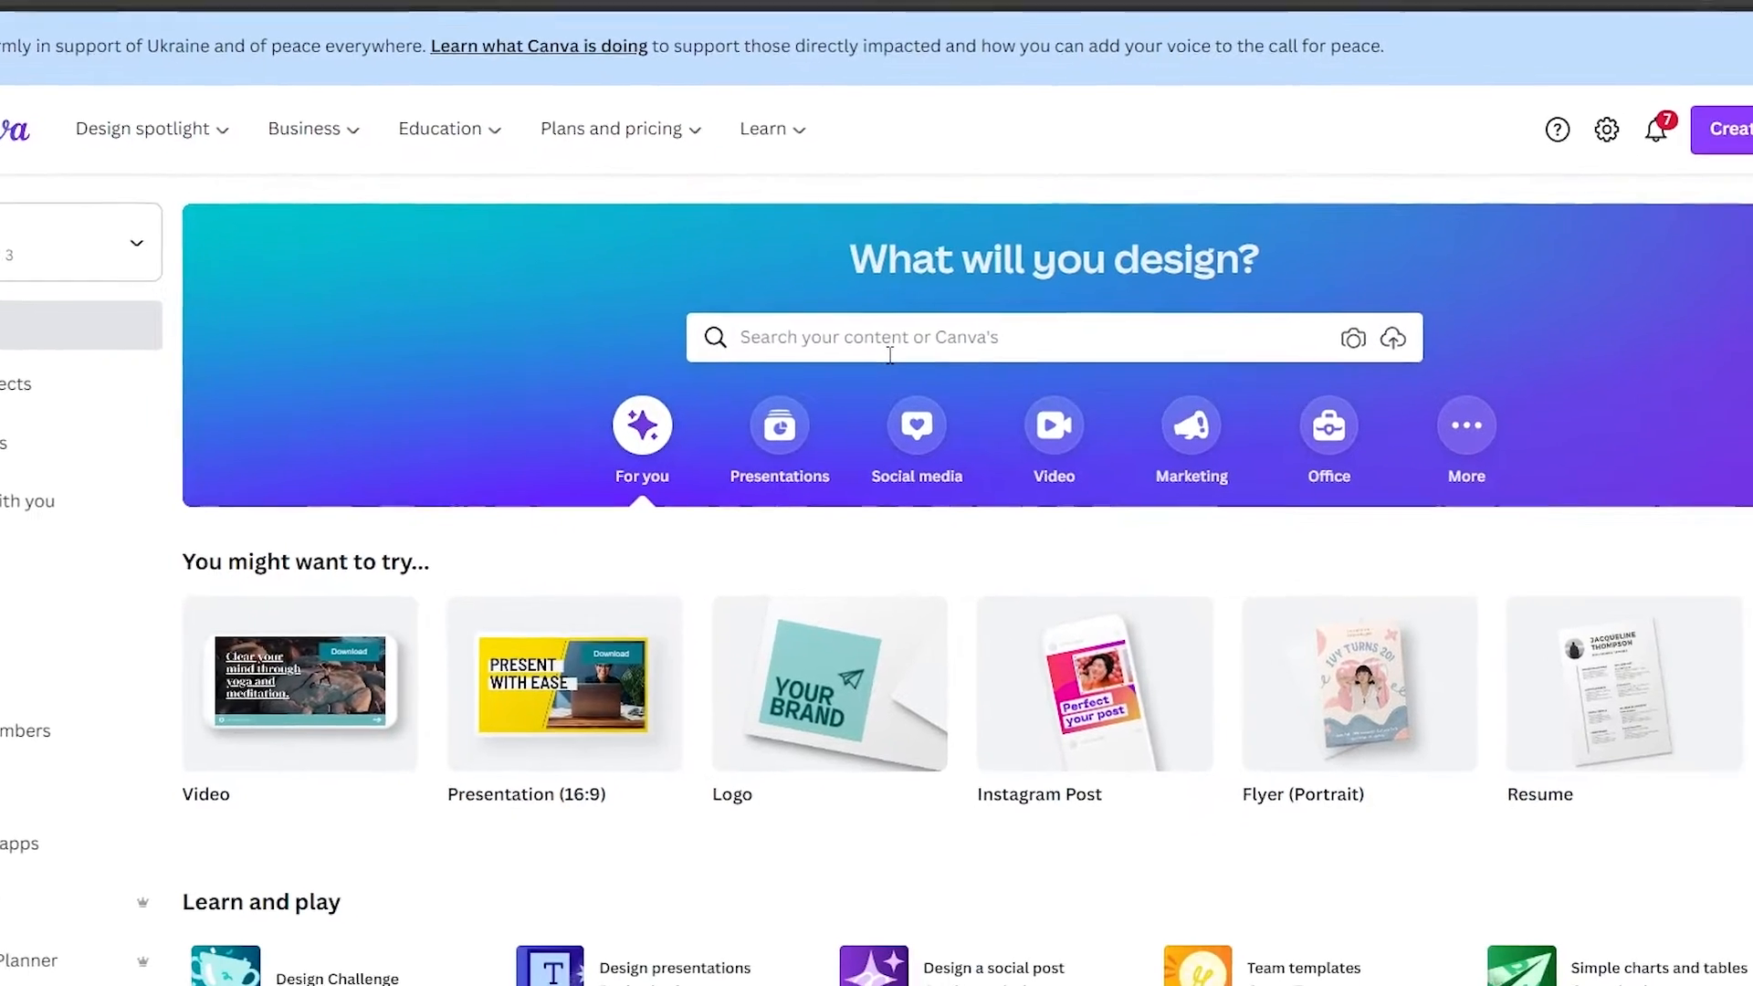
pyautogui.click(1040, 388)
pyautogui.click(573, 52)
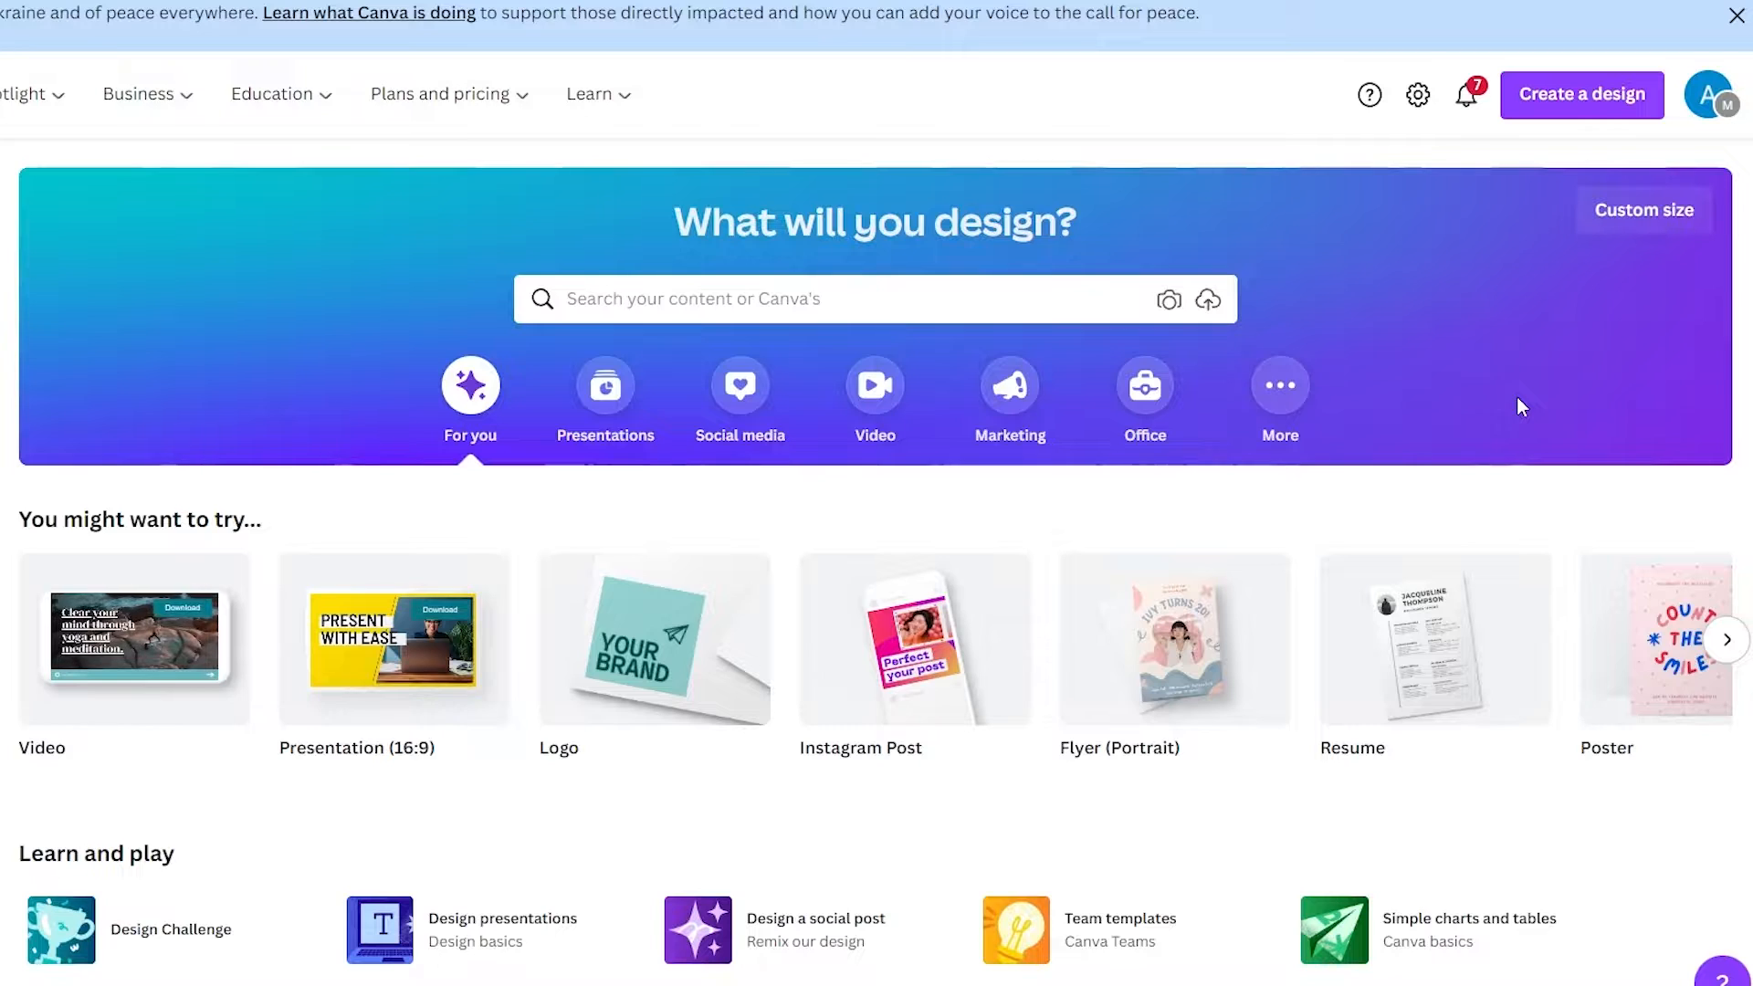
pyautogui.scroll(-8, 1518, 403)
pyautogui.scroll(6, 1515, 393)
pyautogui.scroll(2, 1509, 369)
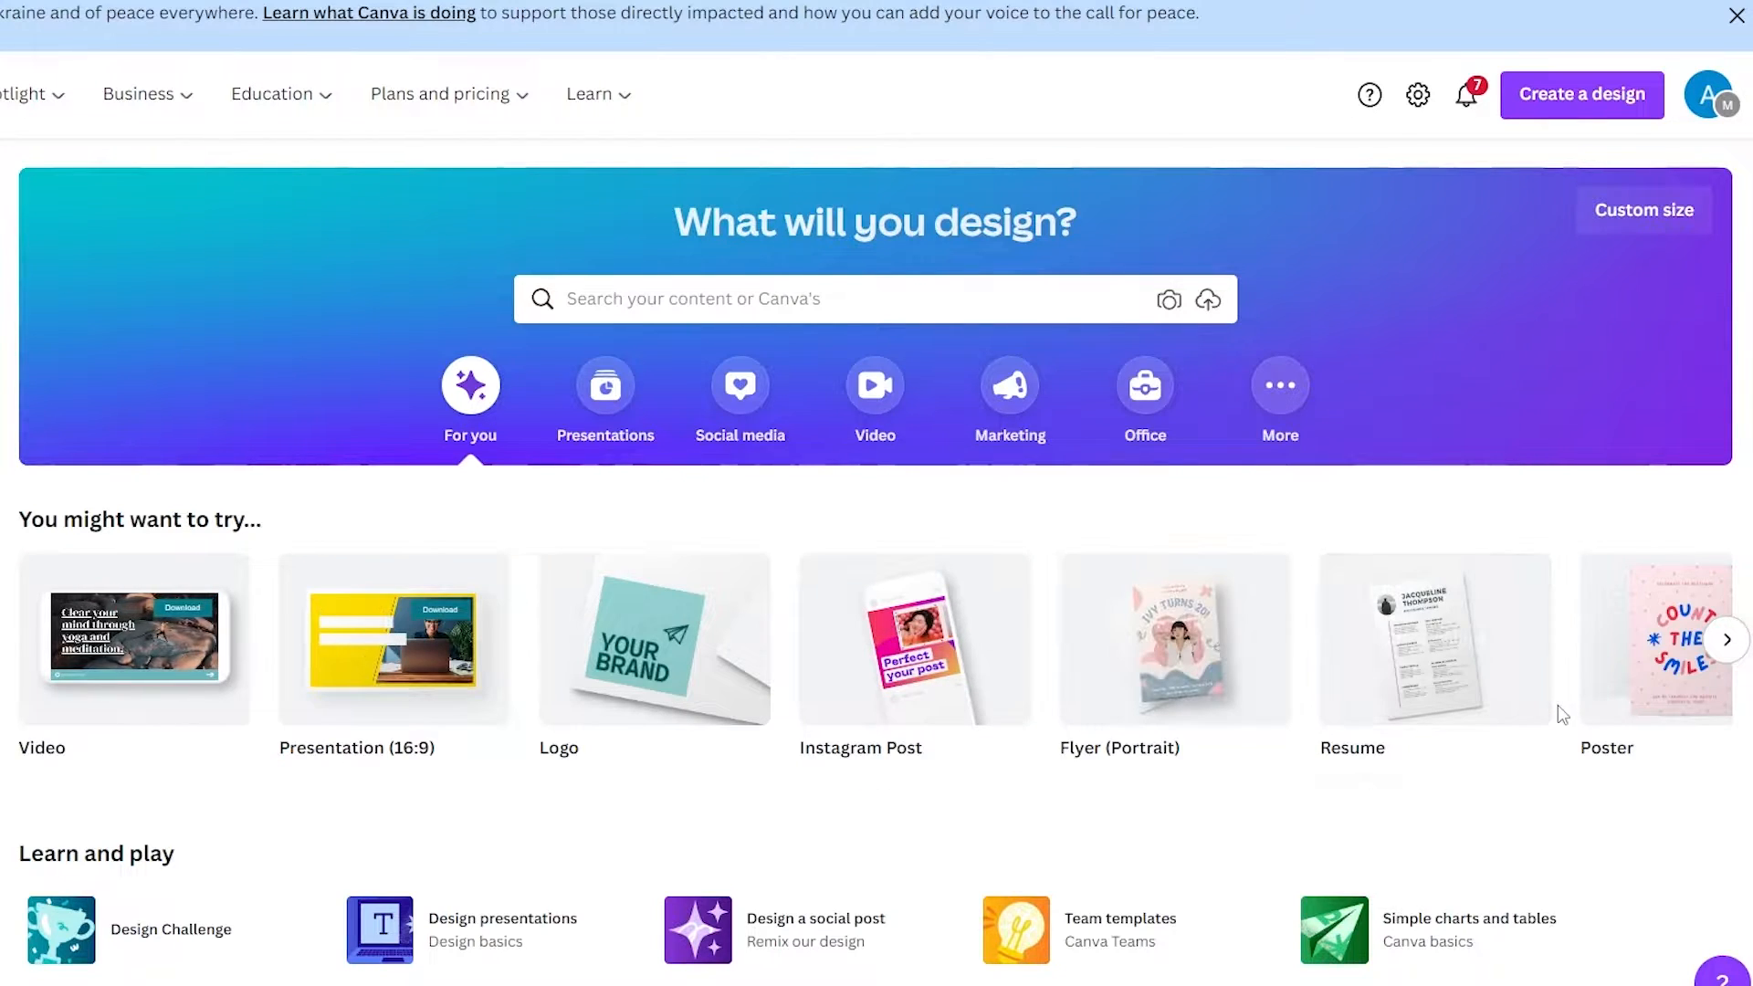
# Search the design templates for blank and browse through the blank page results
pyautogui.click(713, 313)
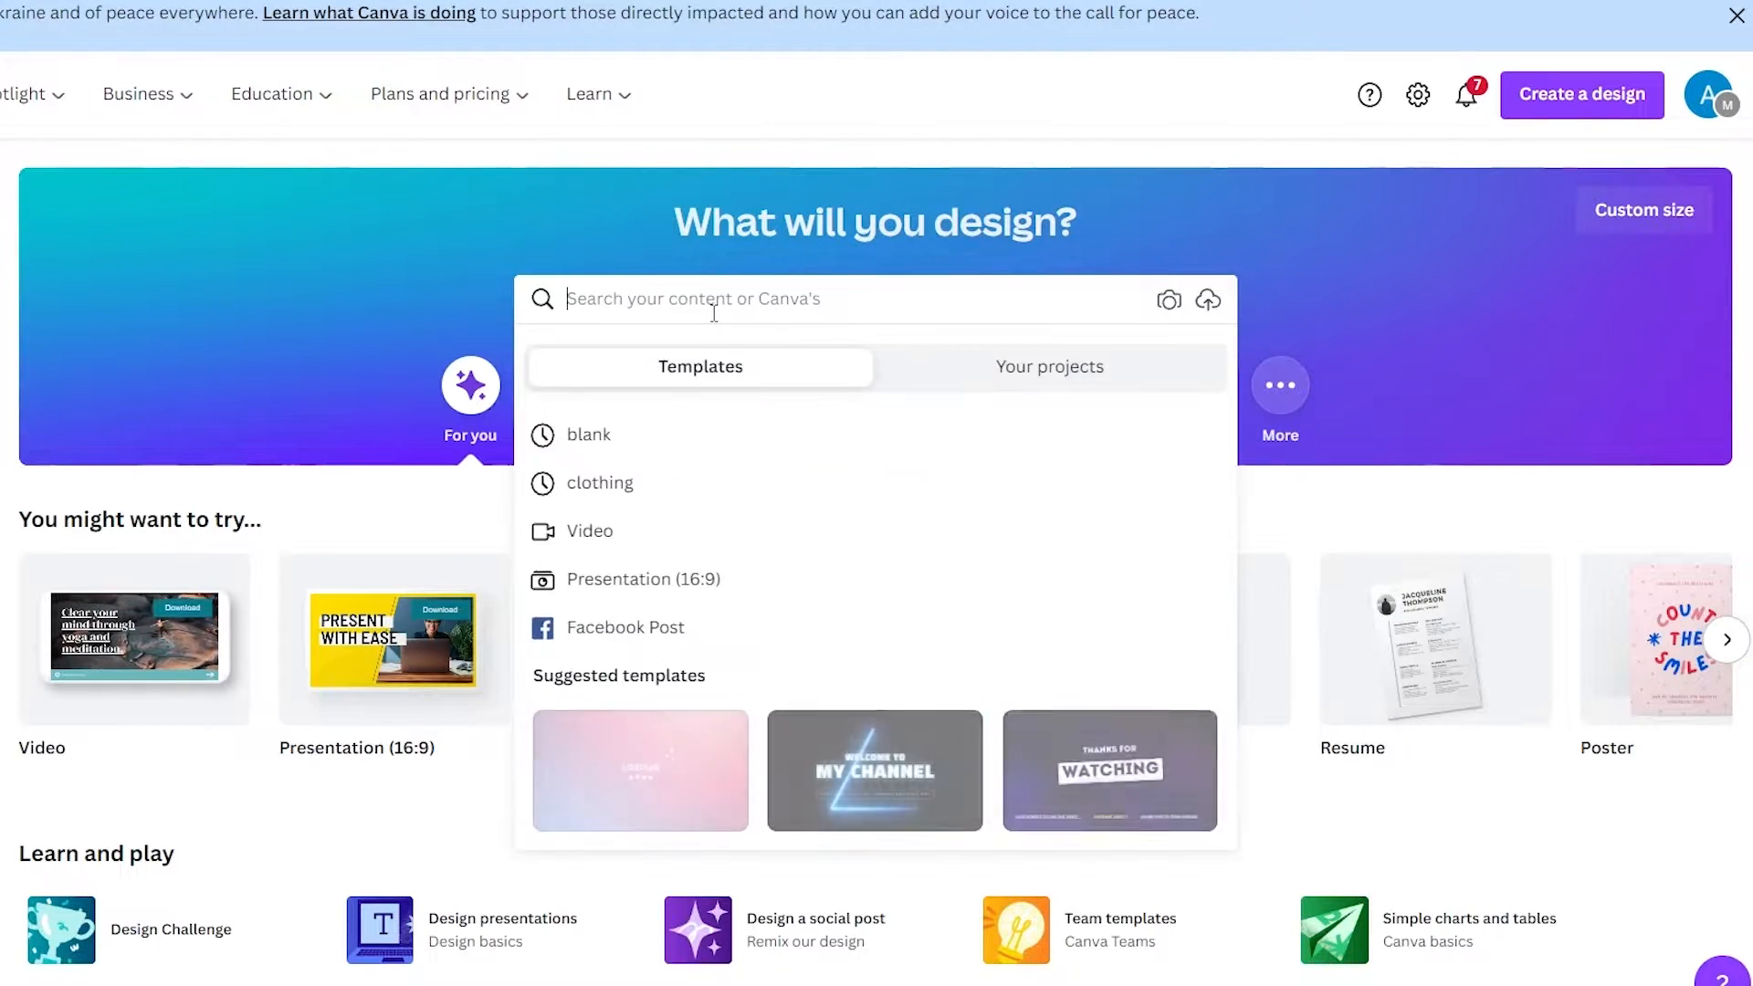
pyautogui.write('blank')
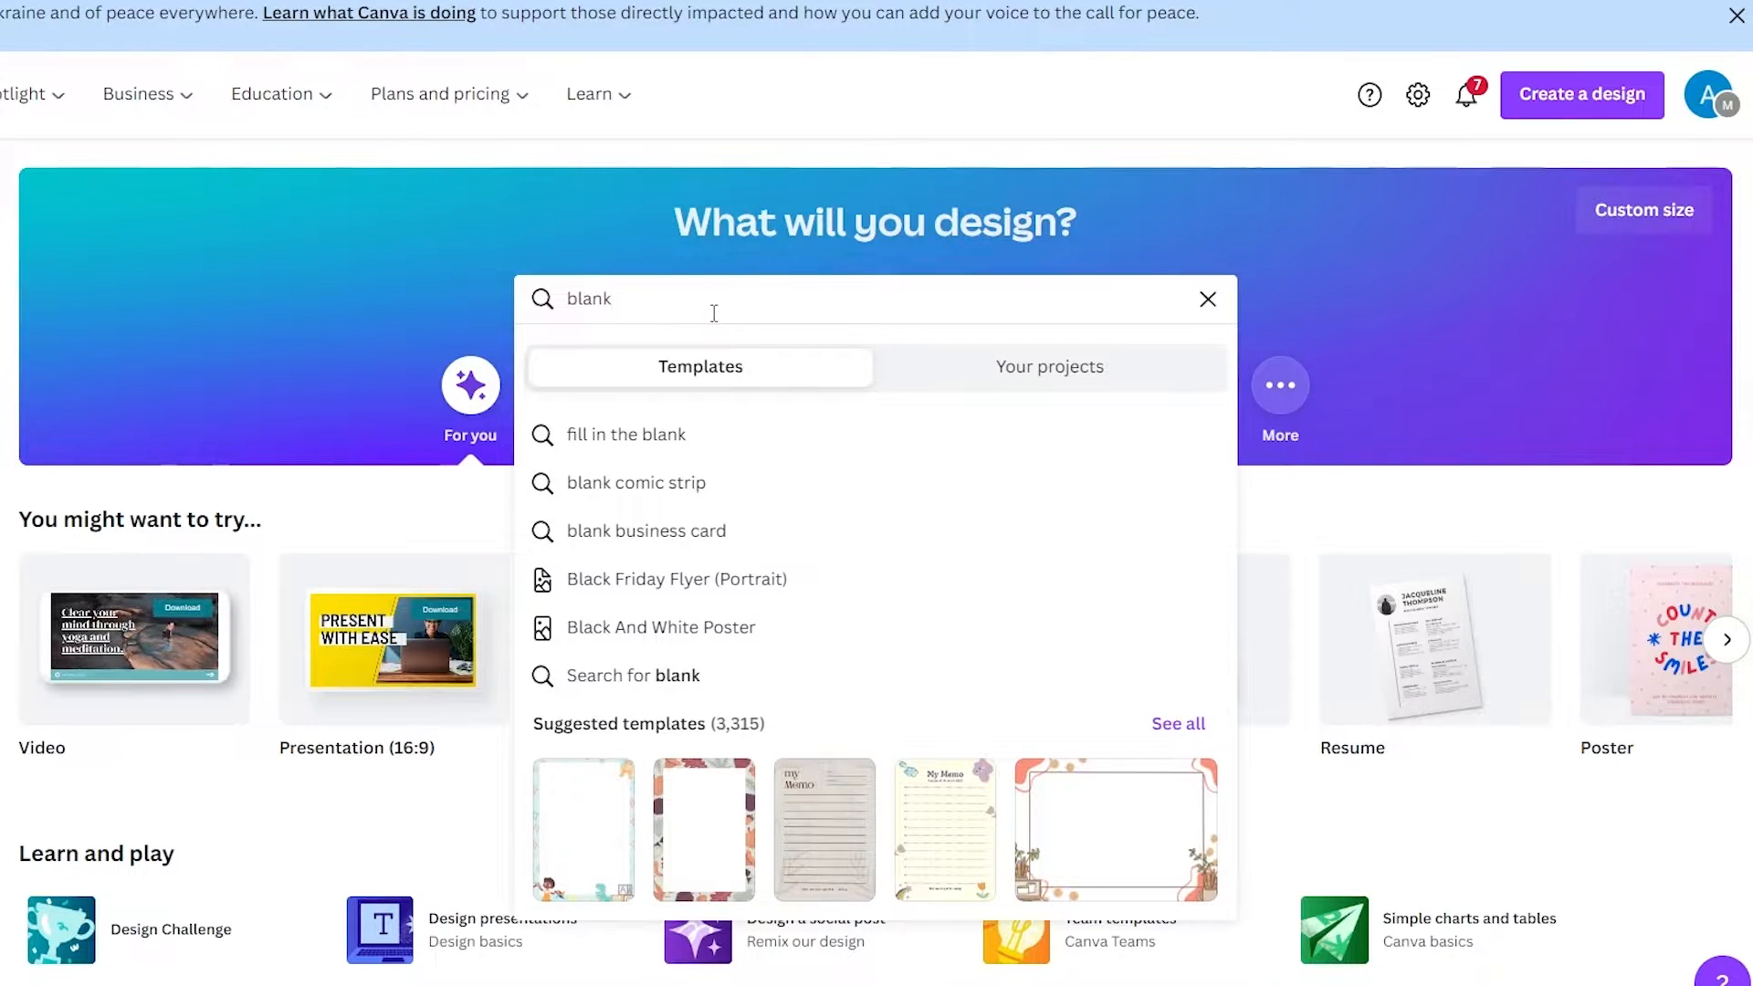
pyautogui.press('Return')
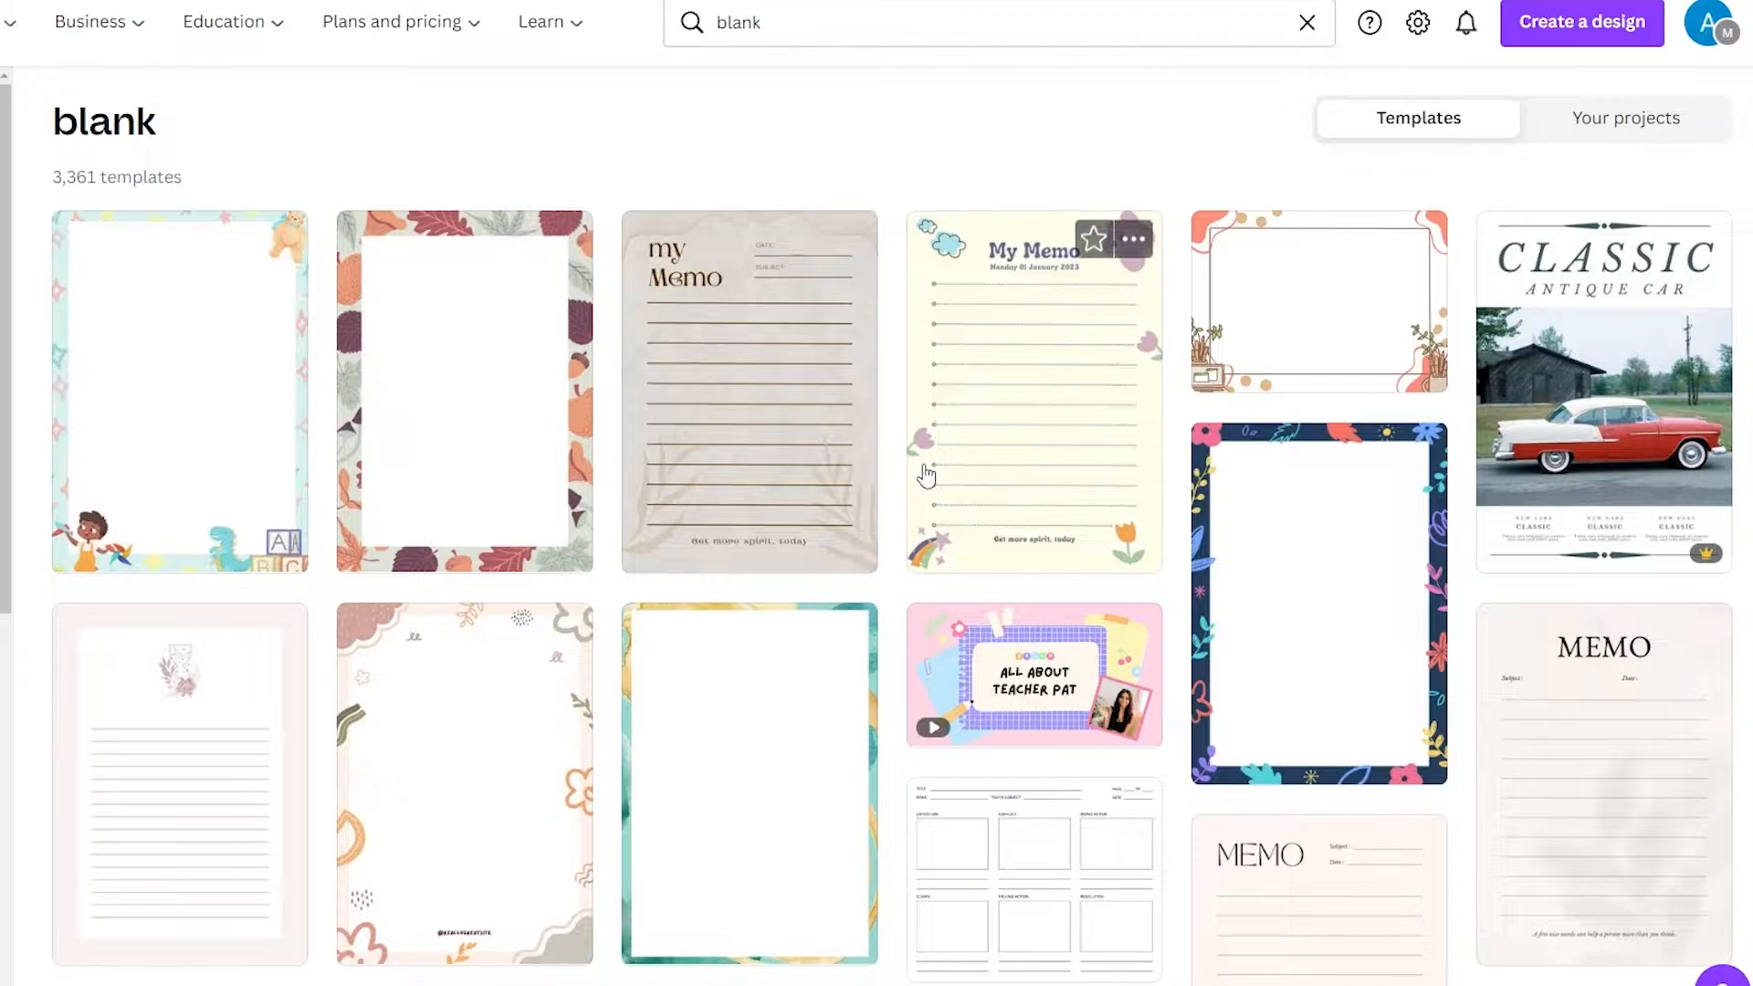
pyautogui.scroll(-10, 925, 475)
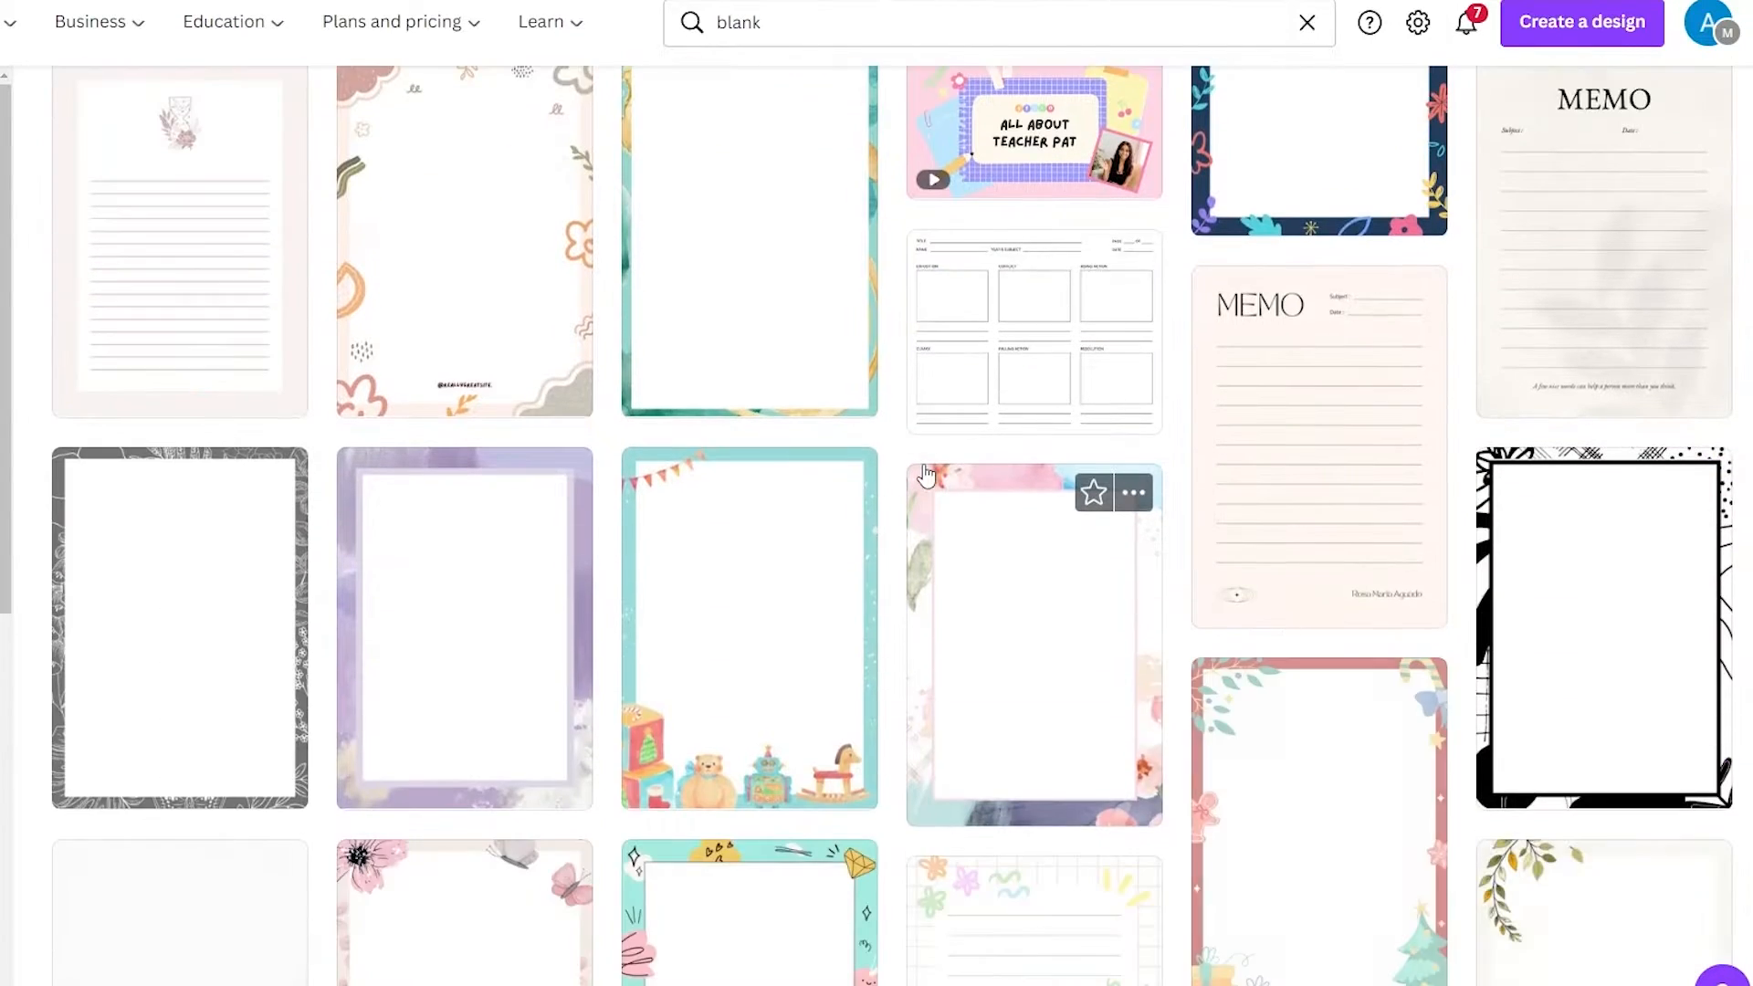
pyautogui.scroll(-10, 922, 481)
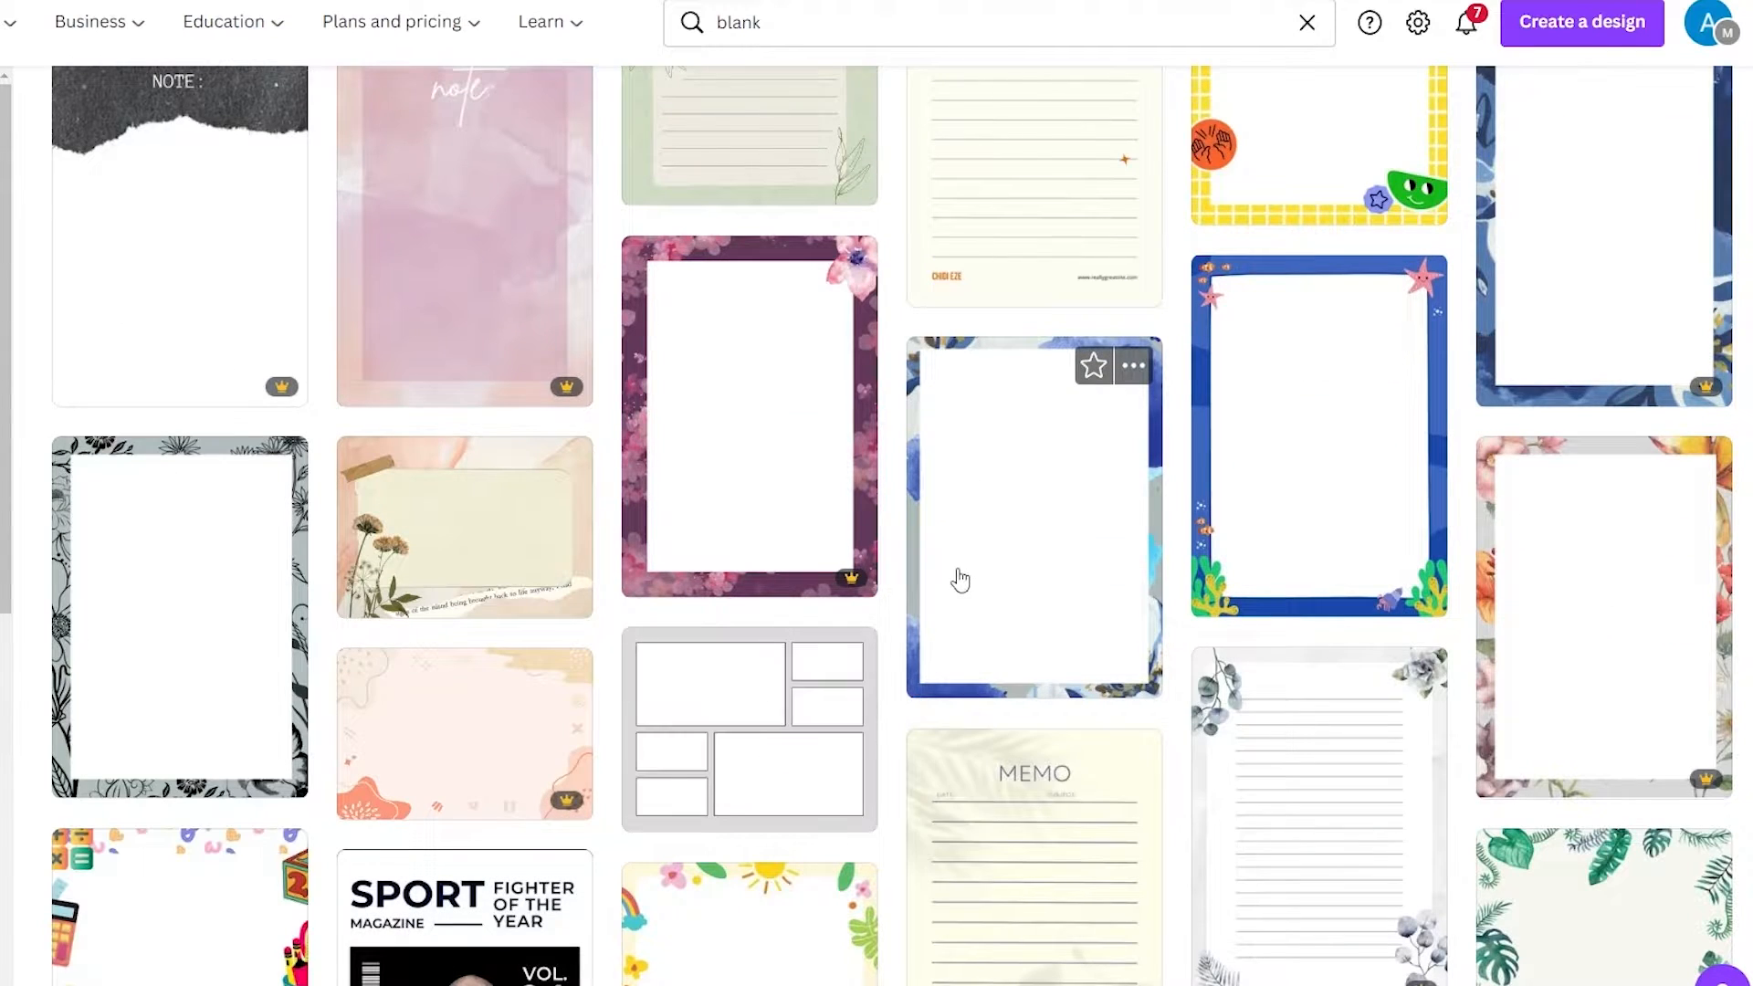
pyautogui.scroll(-5, 958, 584)
pyautogui.scroll(-7, 956, 657)
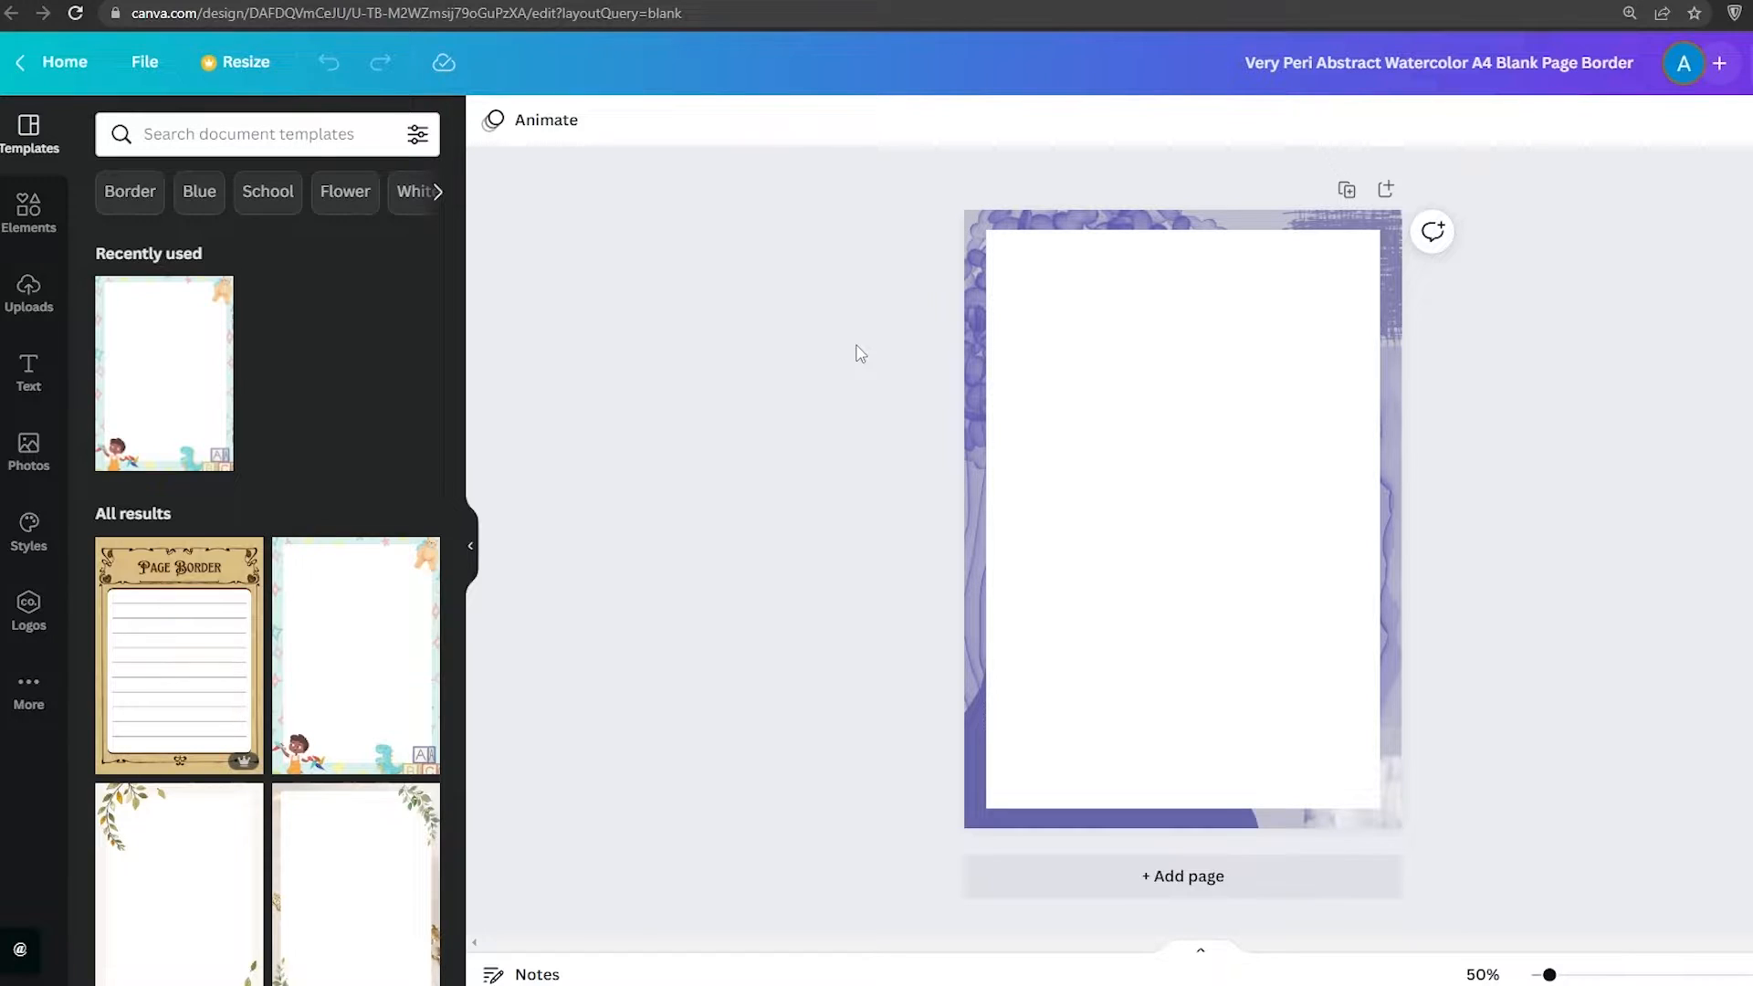
# Search the elements for t shirt and browse through the t-shirt graphics
pyautogui.click(29, 208)
pyautogui.click(261, 135)
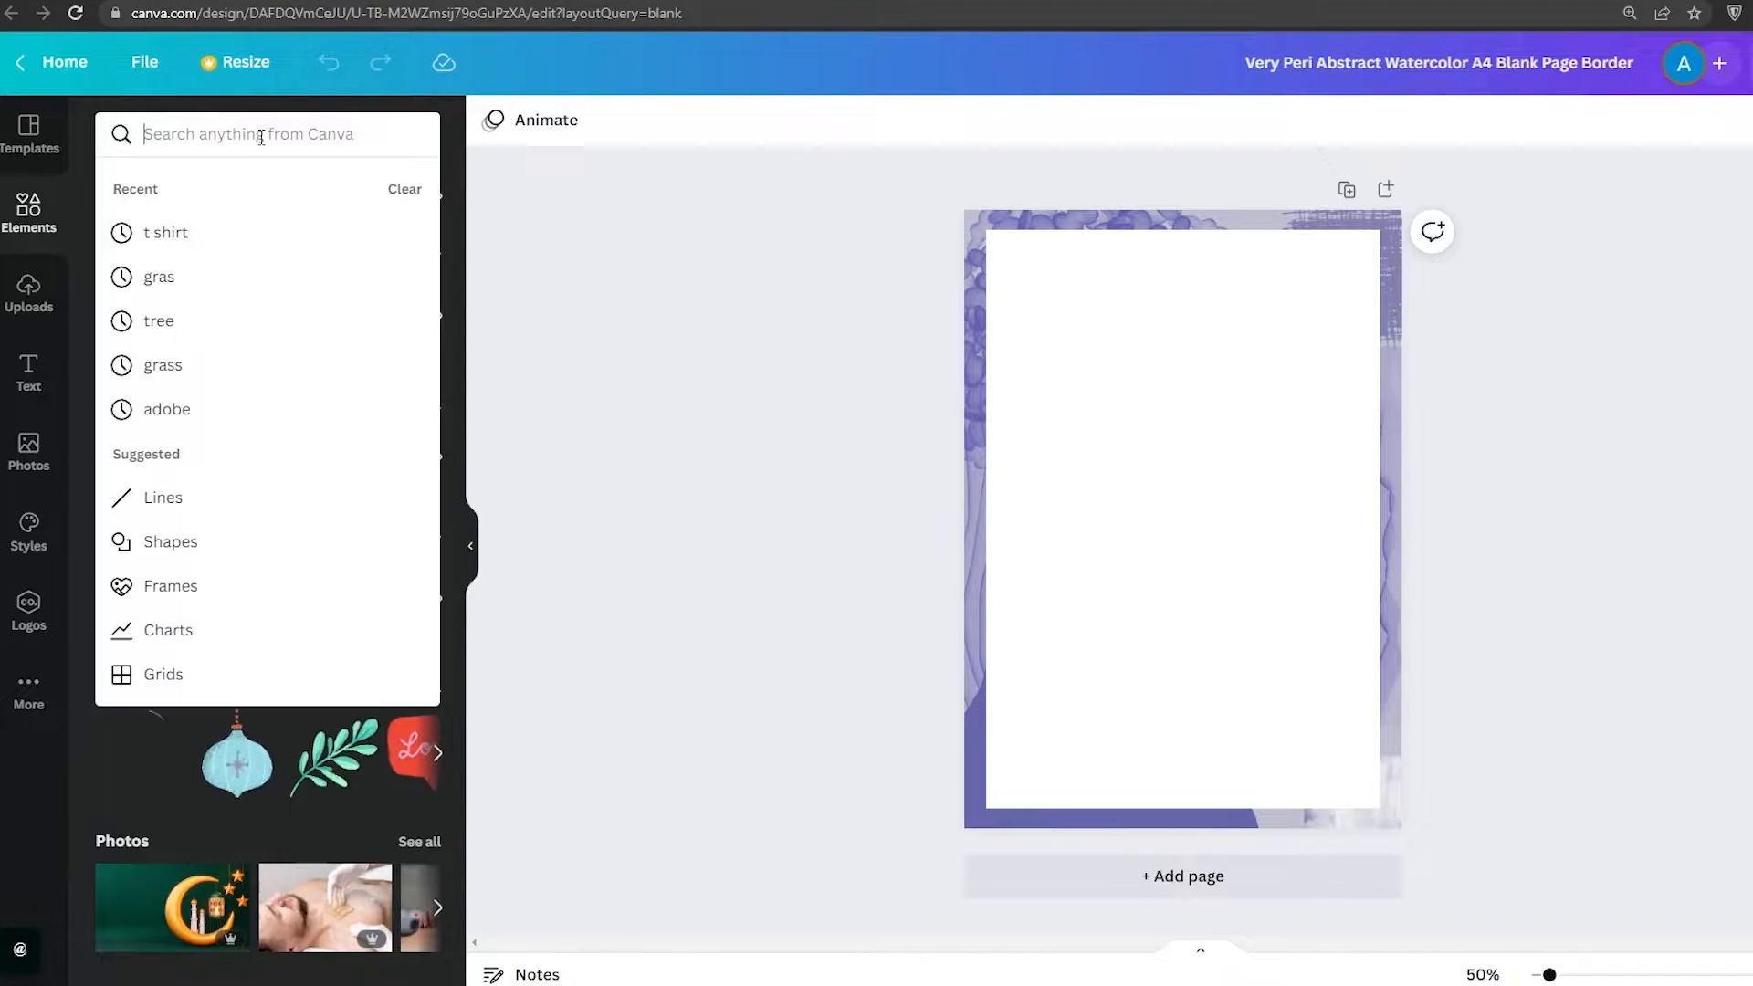
pyautogui.write('t shir')
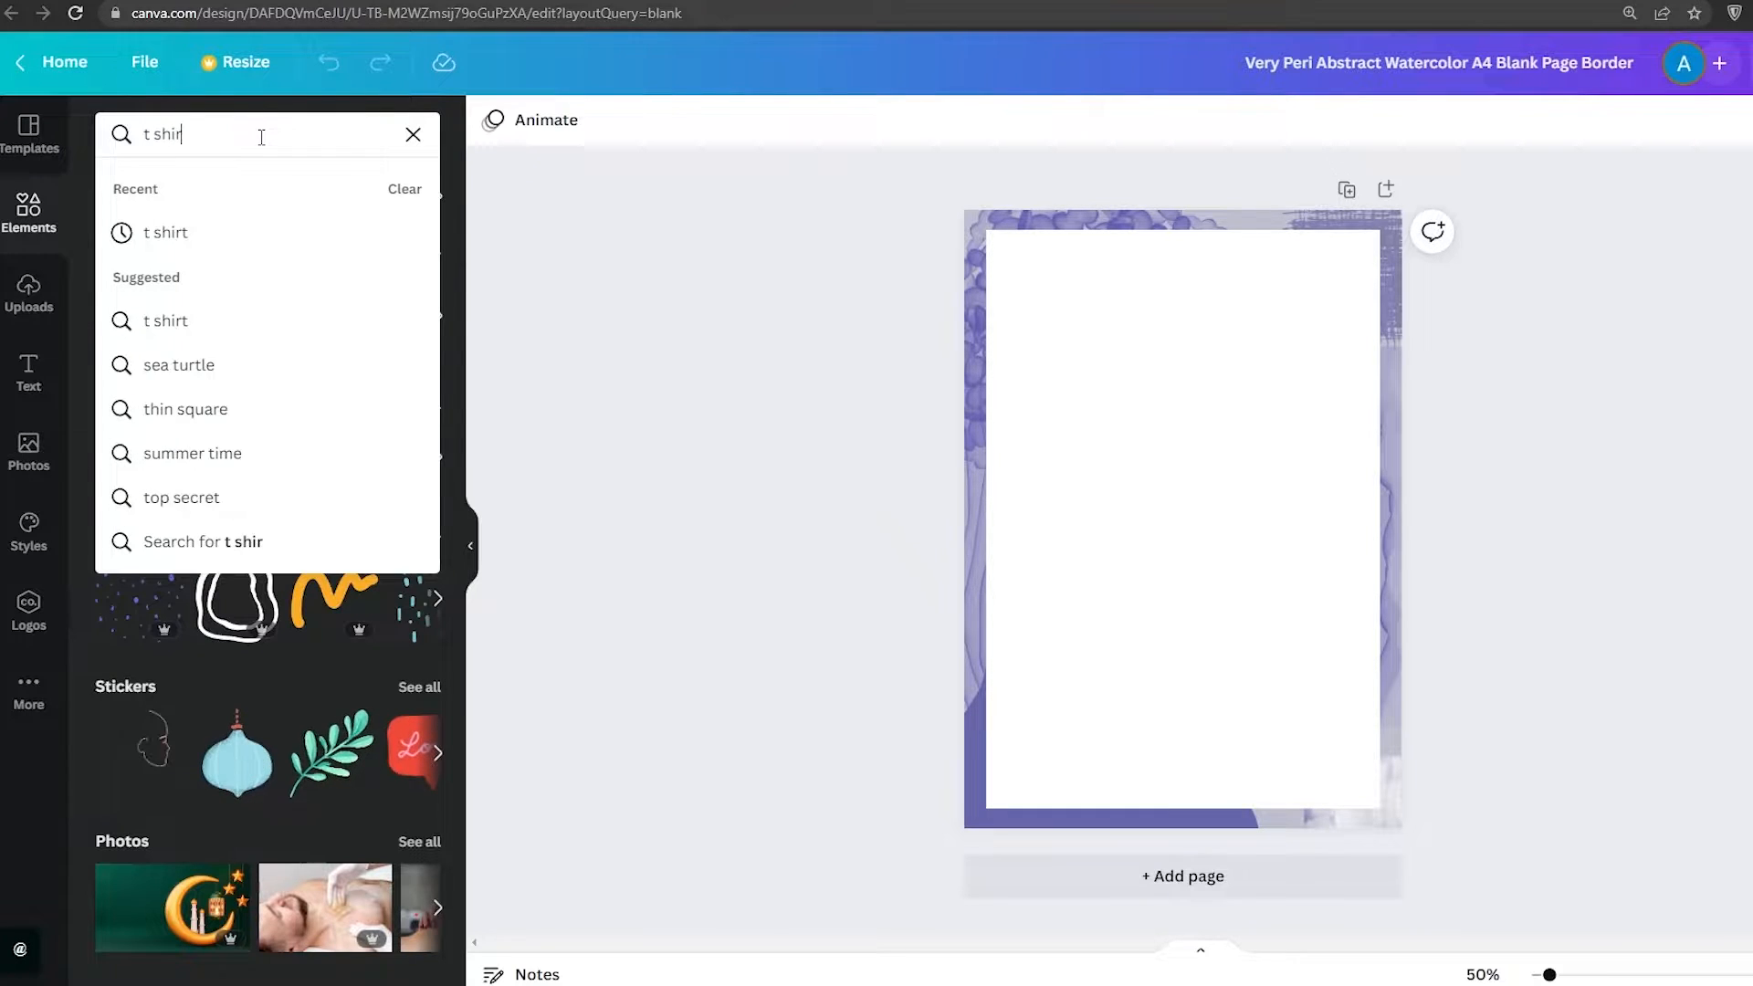
pyautogui.write('t')
pyautogui.press('Return')
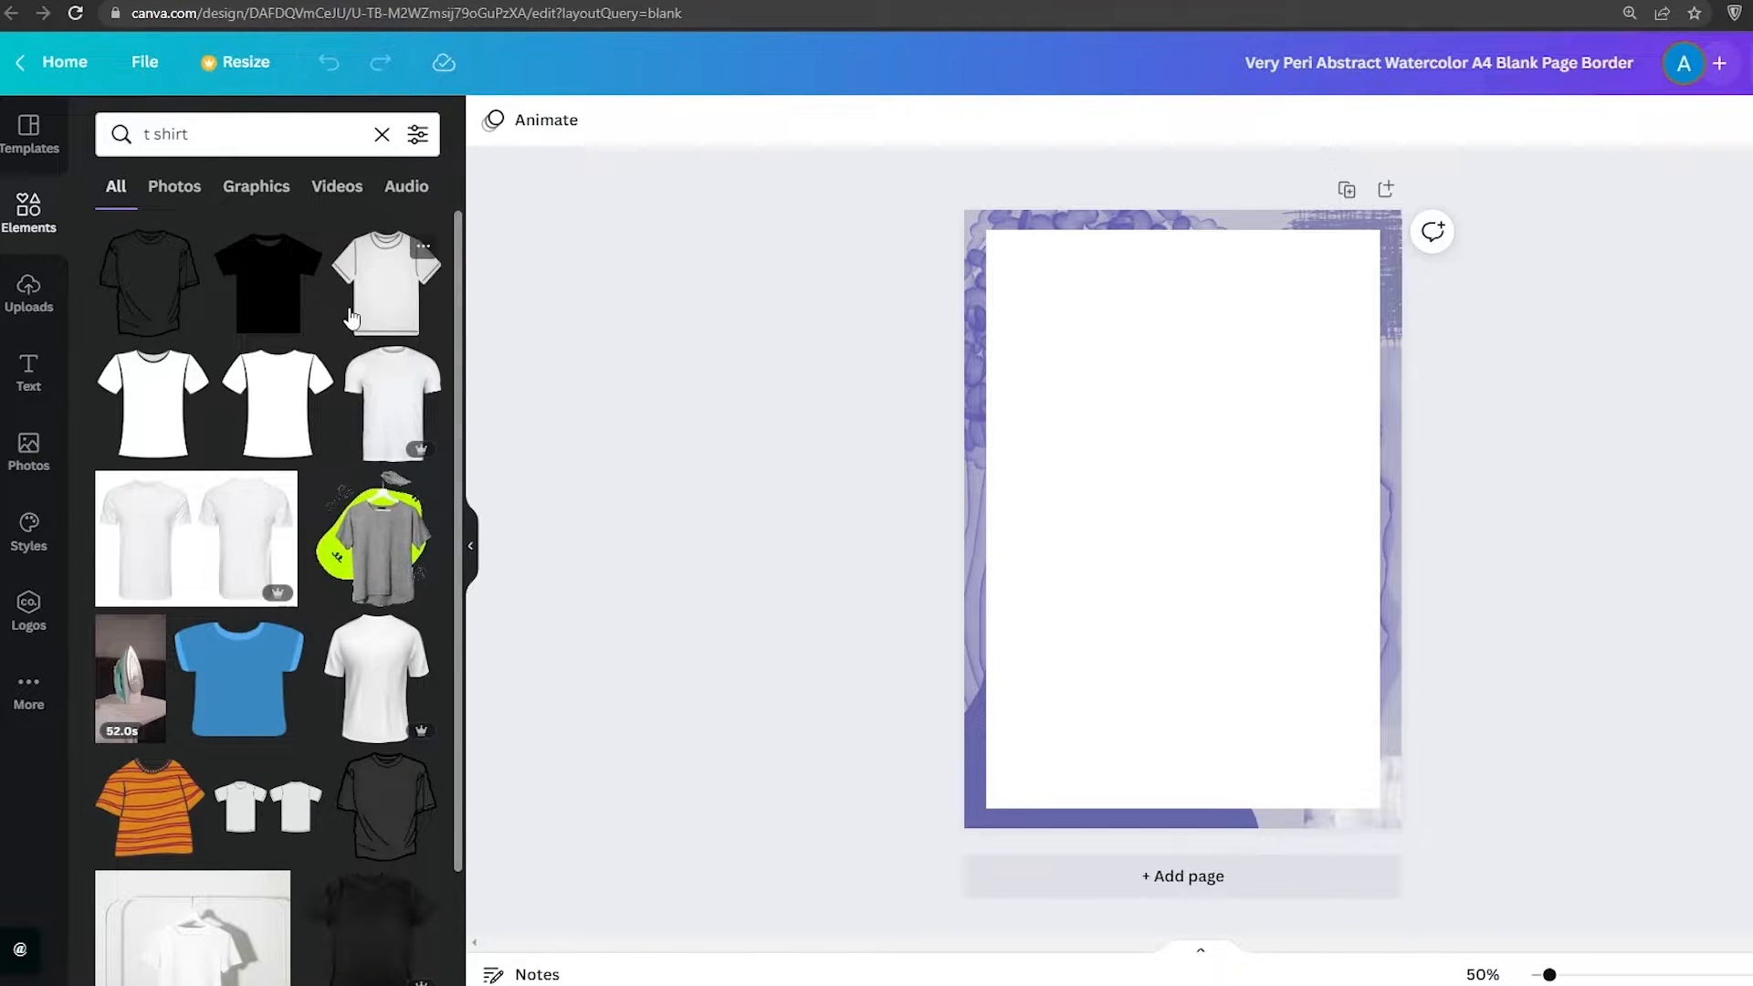
pyautogui.scroll(-5, 352, 317)
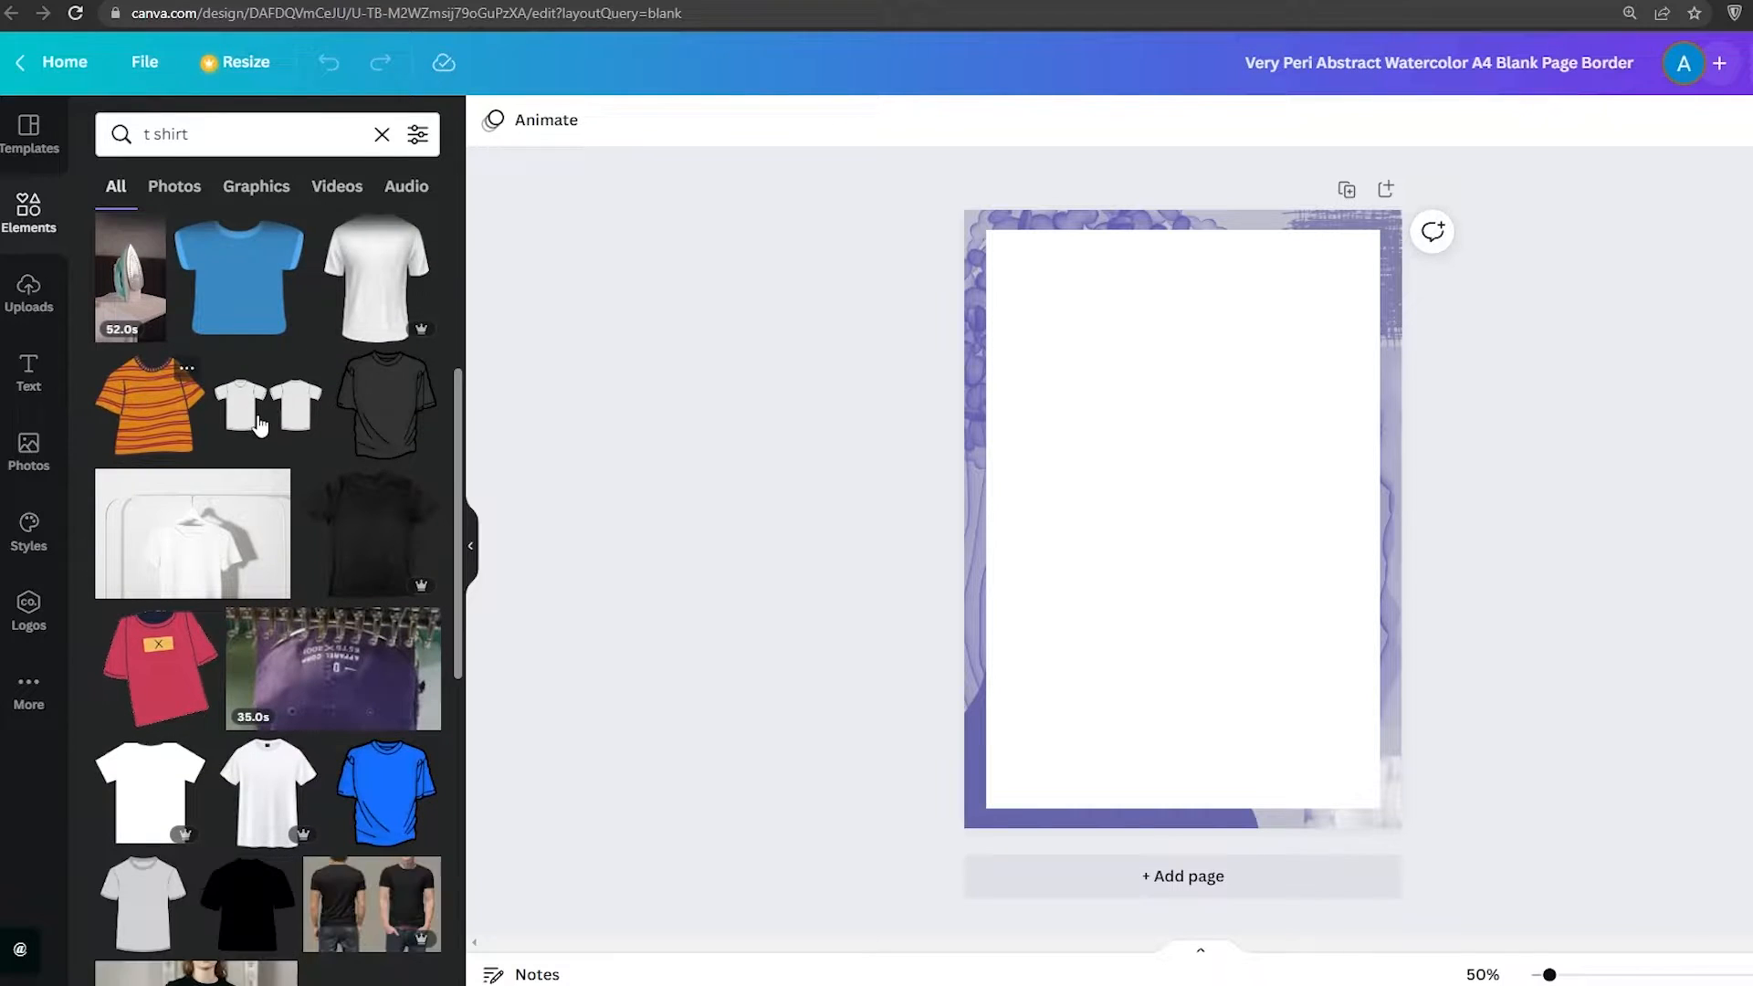
pyautogui.scroll(-10, 271, 443)
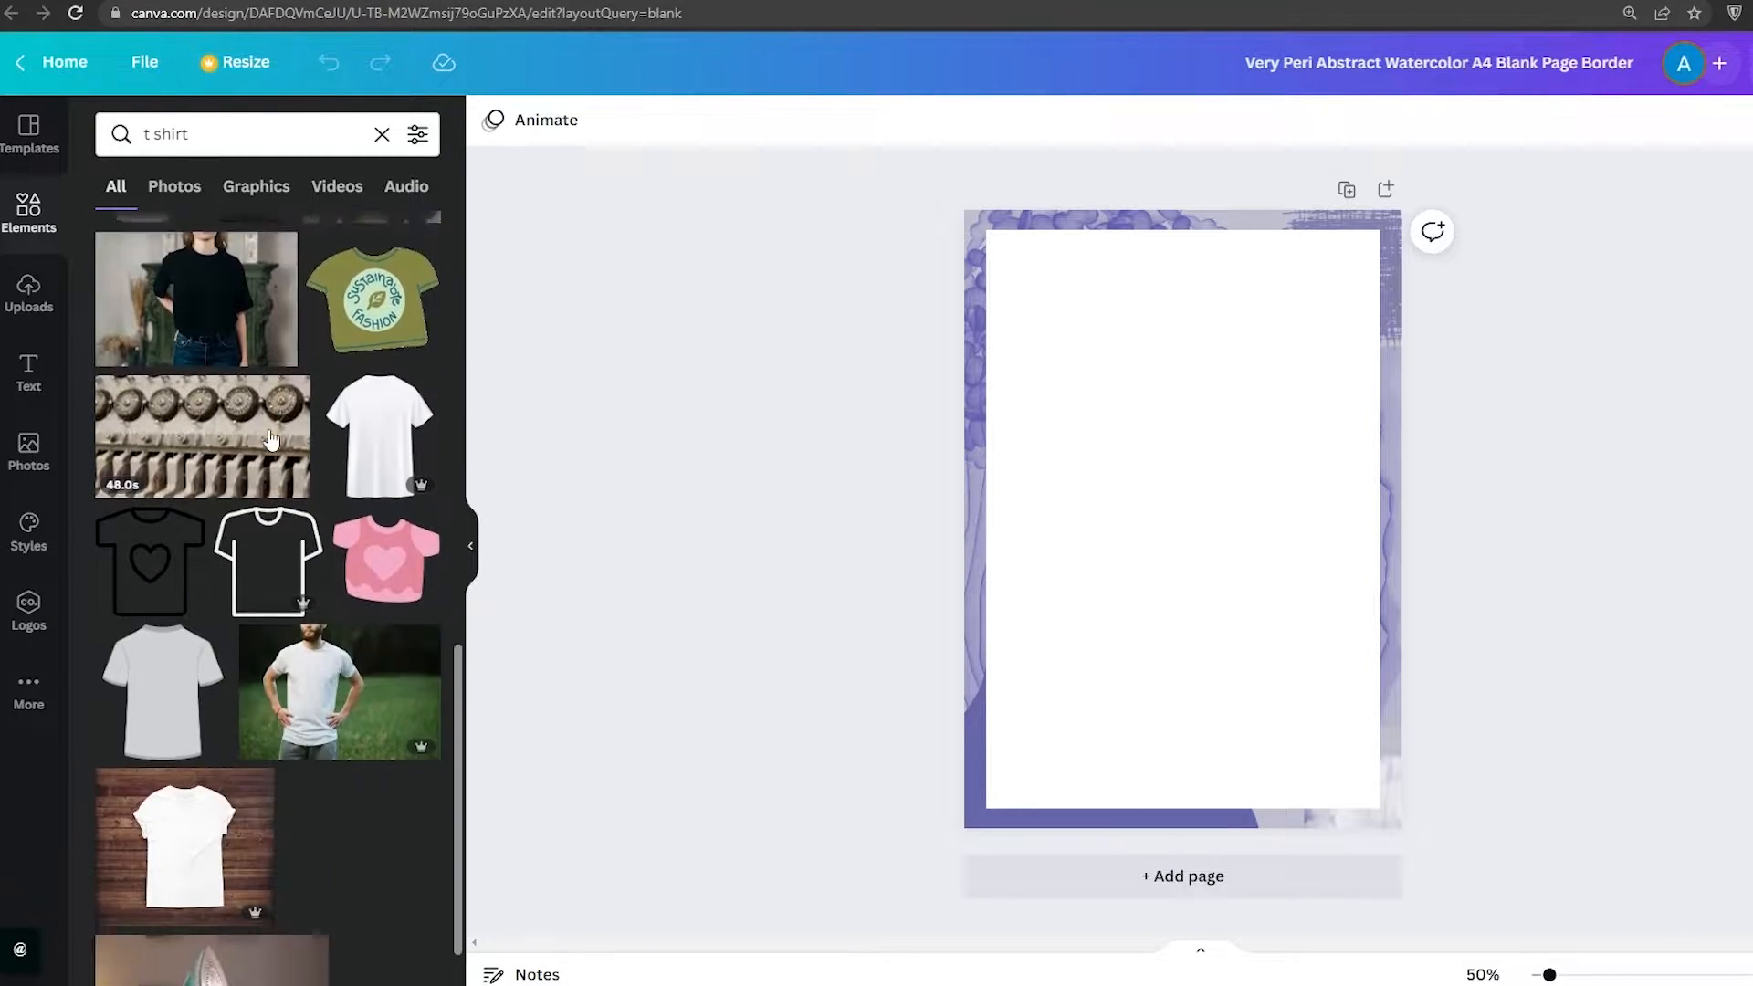
pyautogui.scroll(2, 264, 456)
pyautogui.scroll(-1, 274, 548)
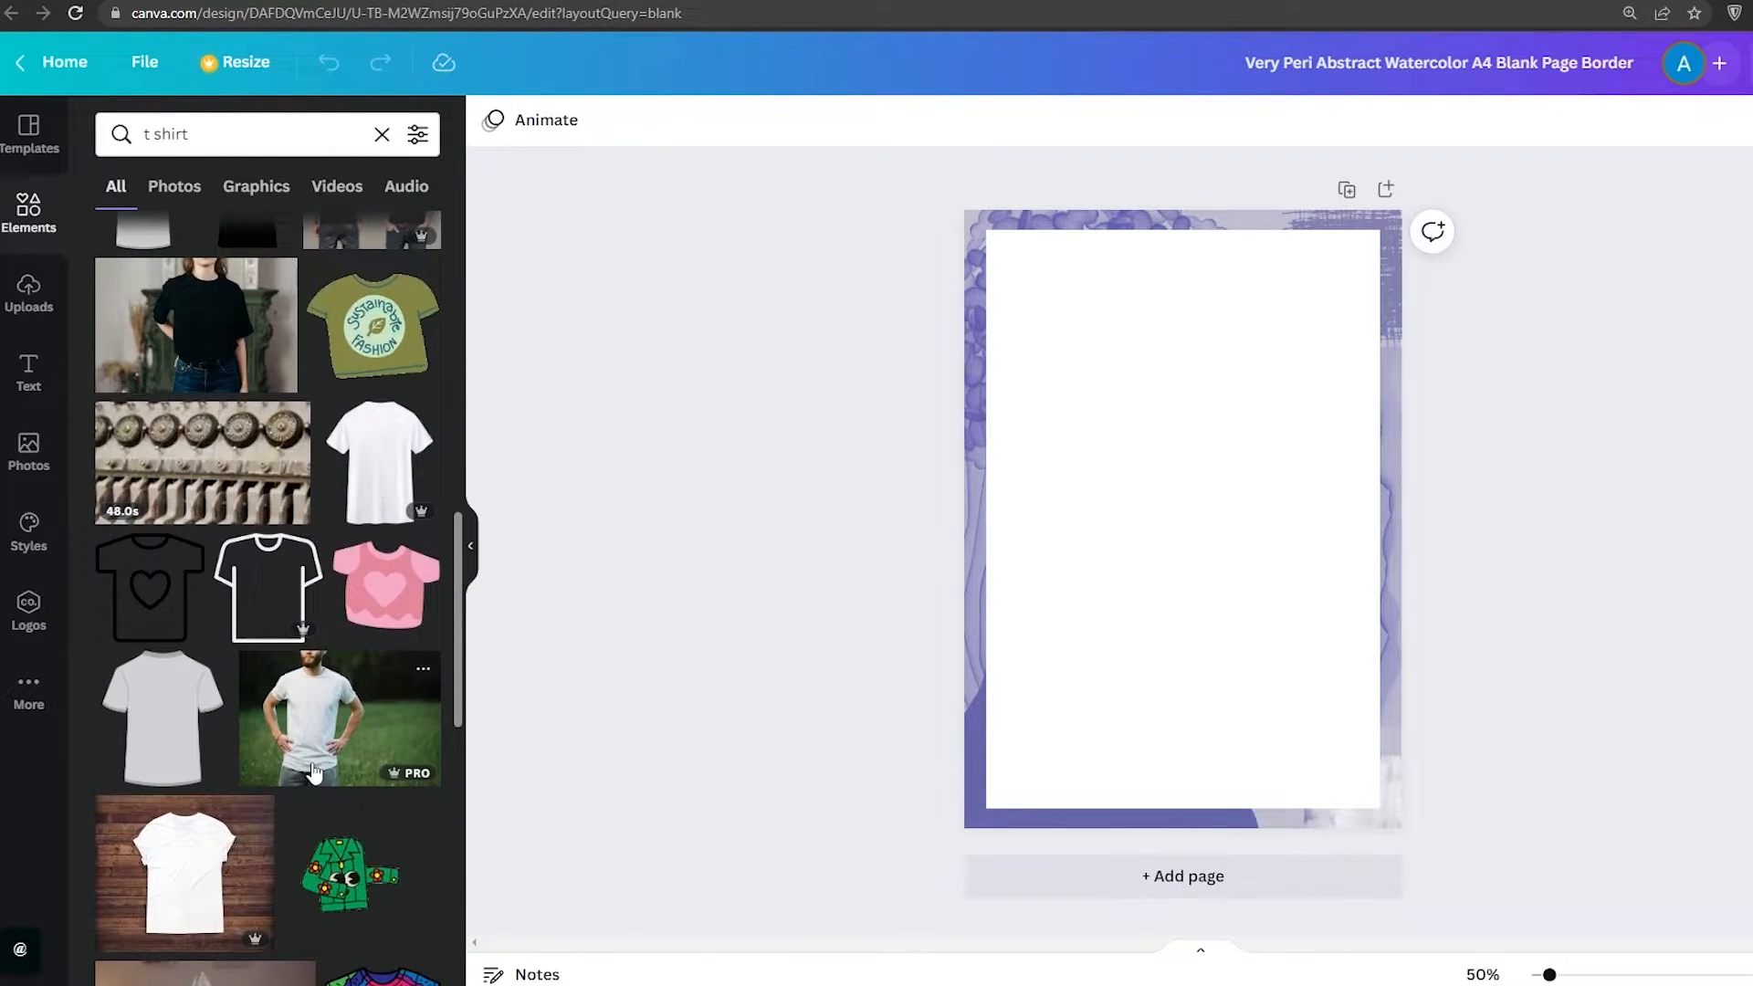
pyautogui.scroll(-5, 314, 774)
pyautogui.scroll(-7, 254, 396)
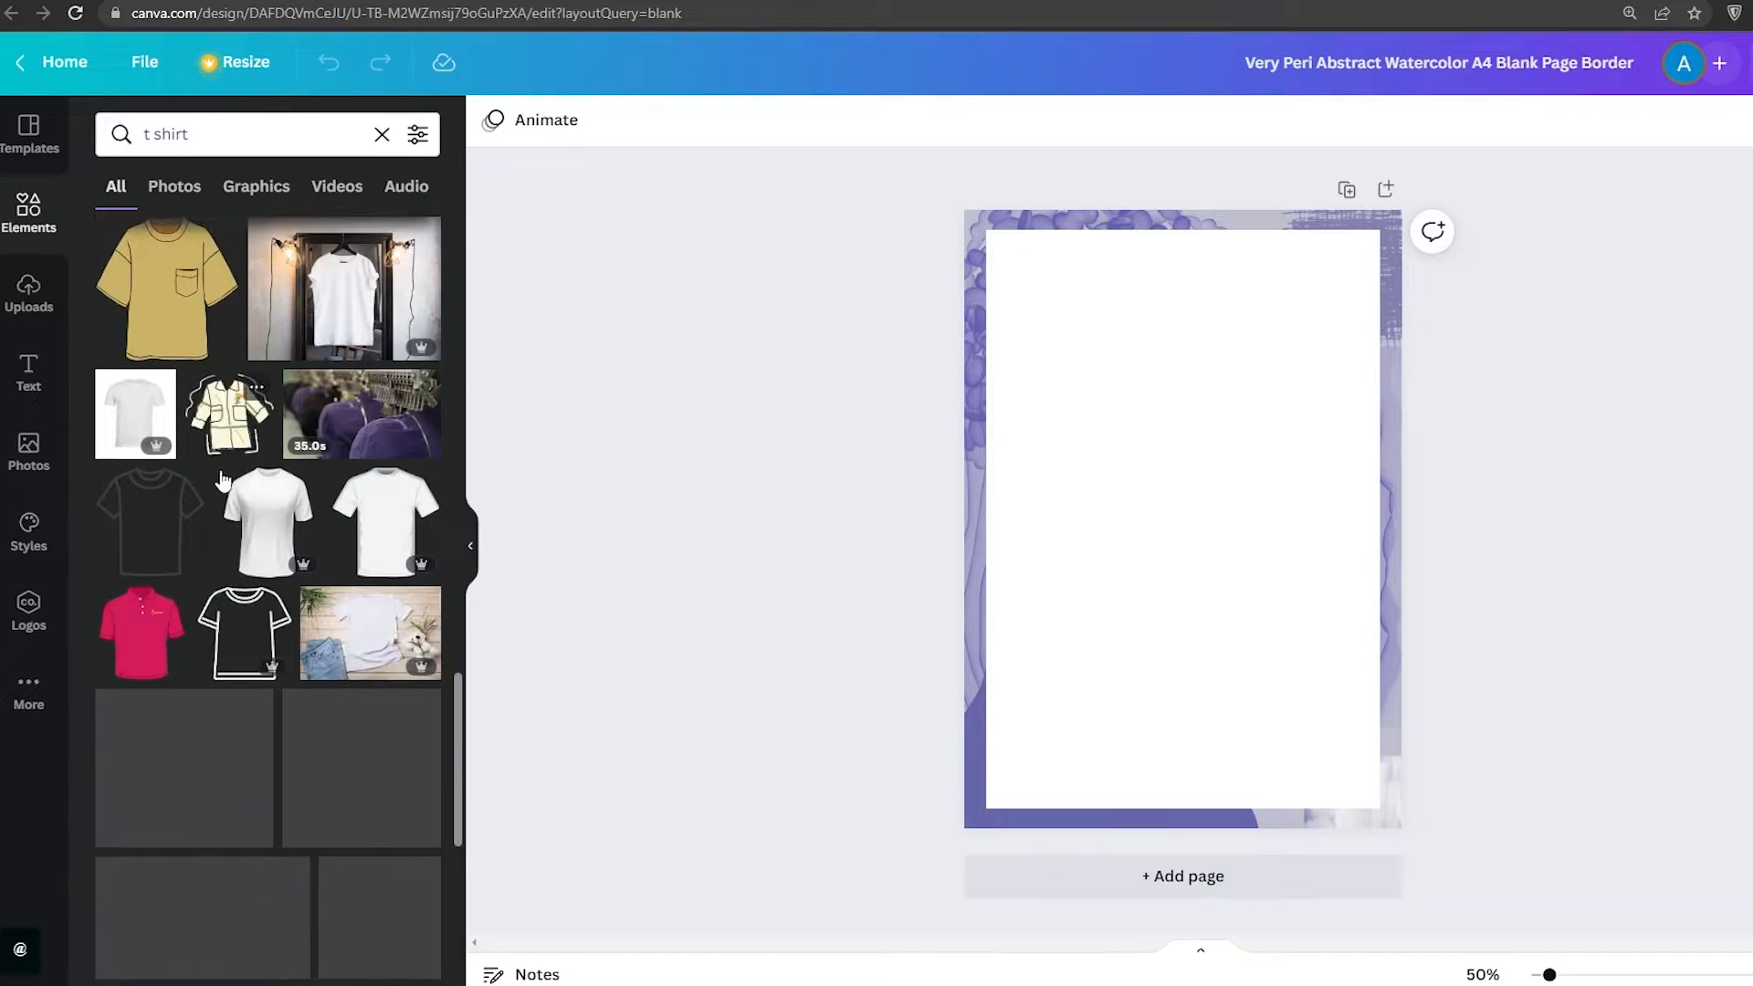
pyautogui.scroll(-1, 365, 730)
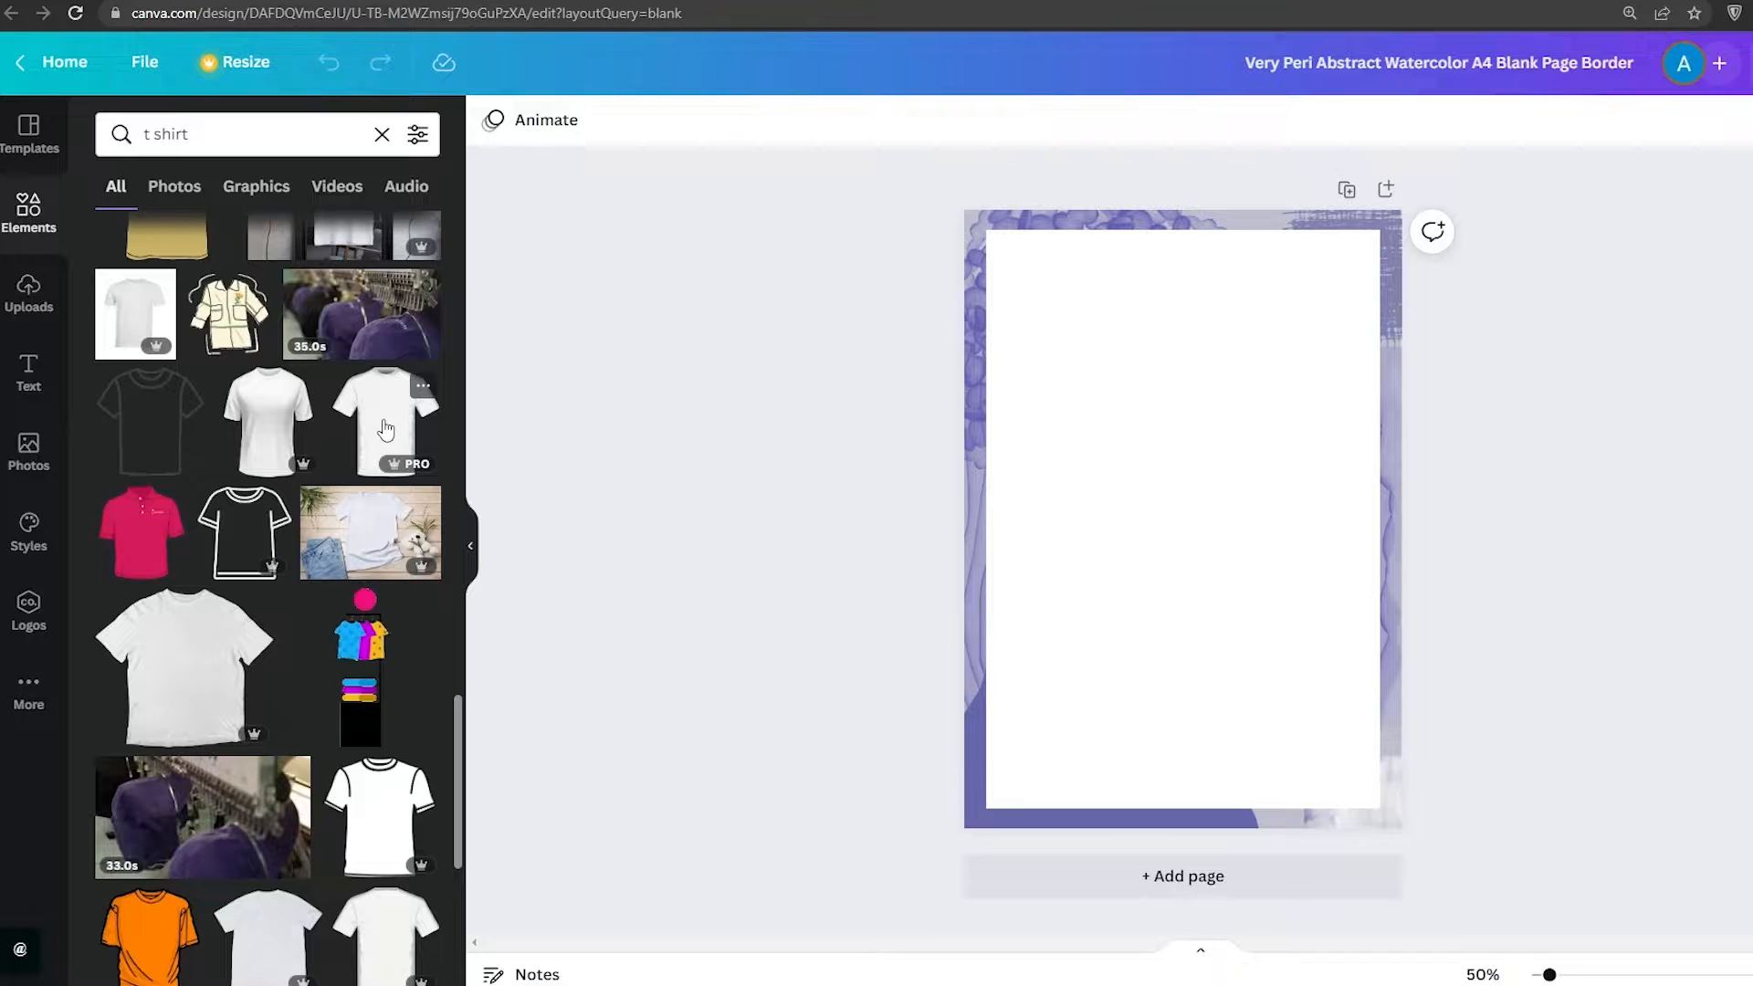
# Add a white t-shirt graphic to the page, enlarging and centring it to fill most of the page width
pyautogui.moveTo(385, 429); pyautogui.dragTo(1080, 493)
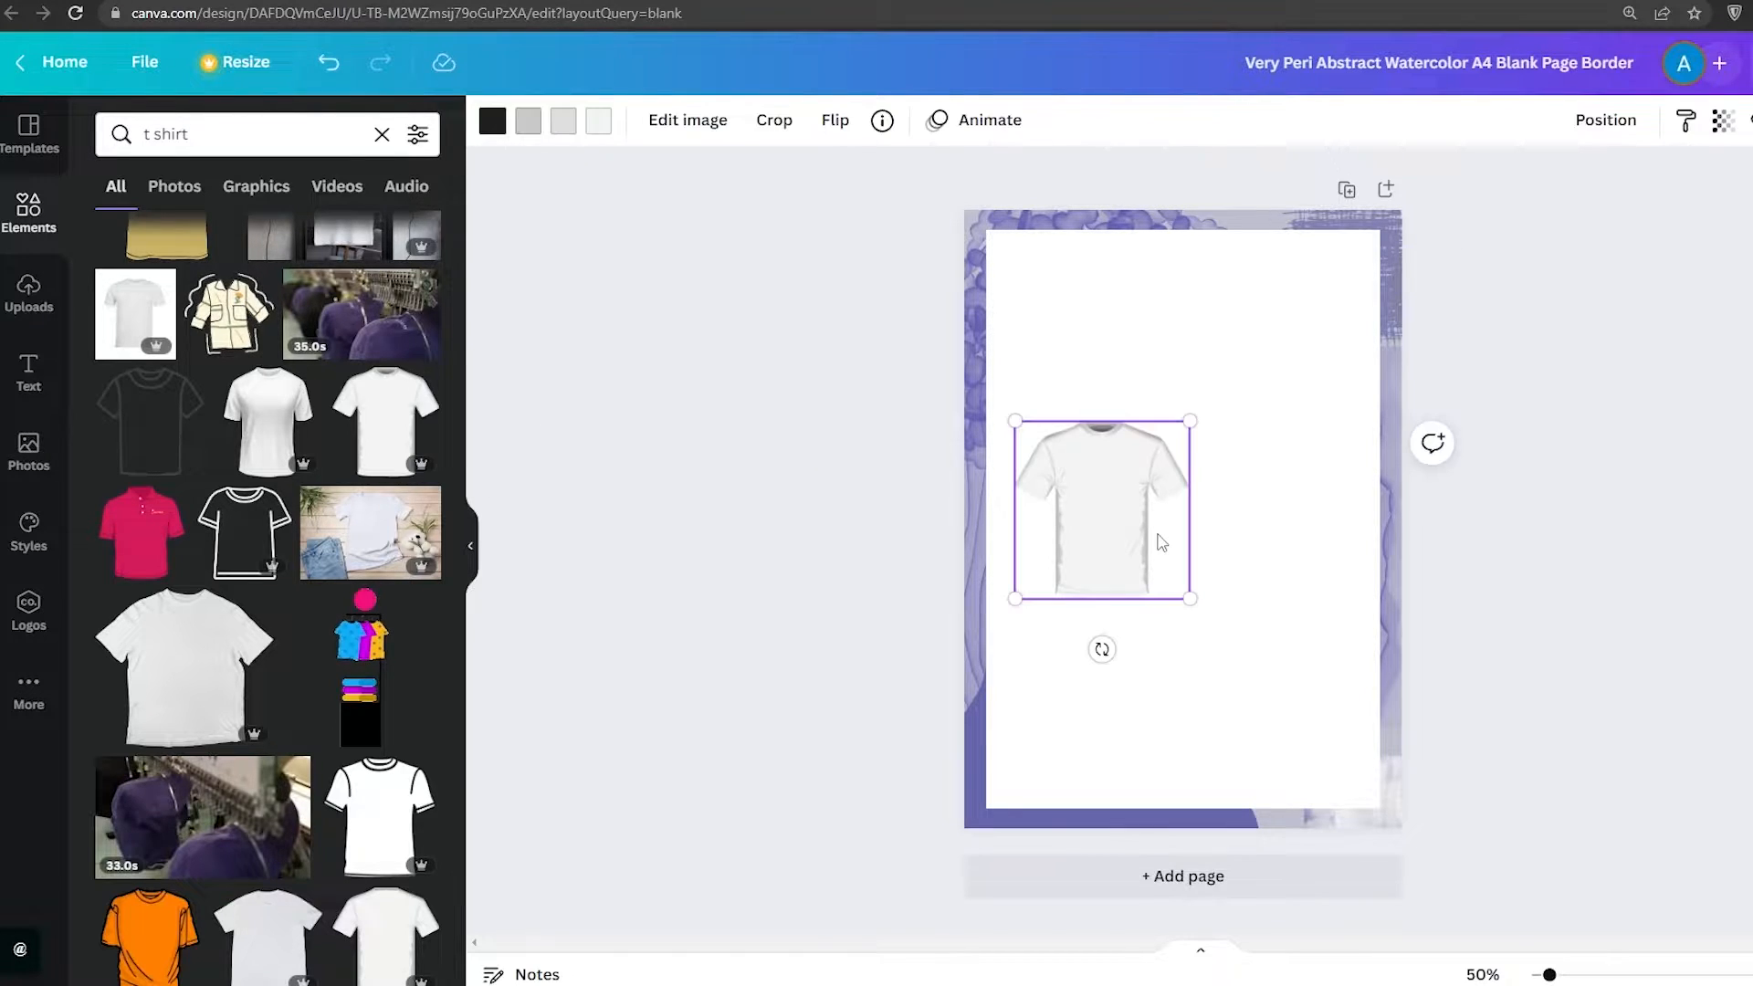
pyautogui.moveTo(1189, 421); pyautogui.dragTo(1534, 174)
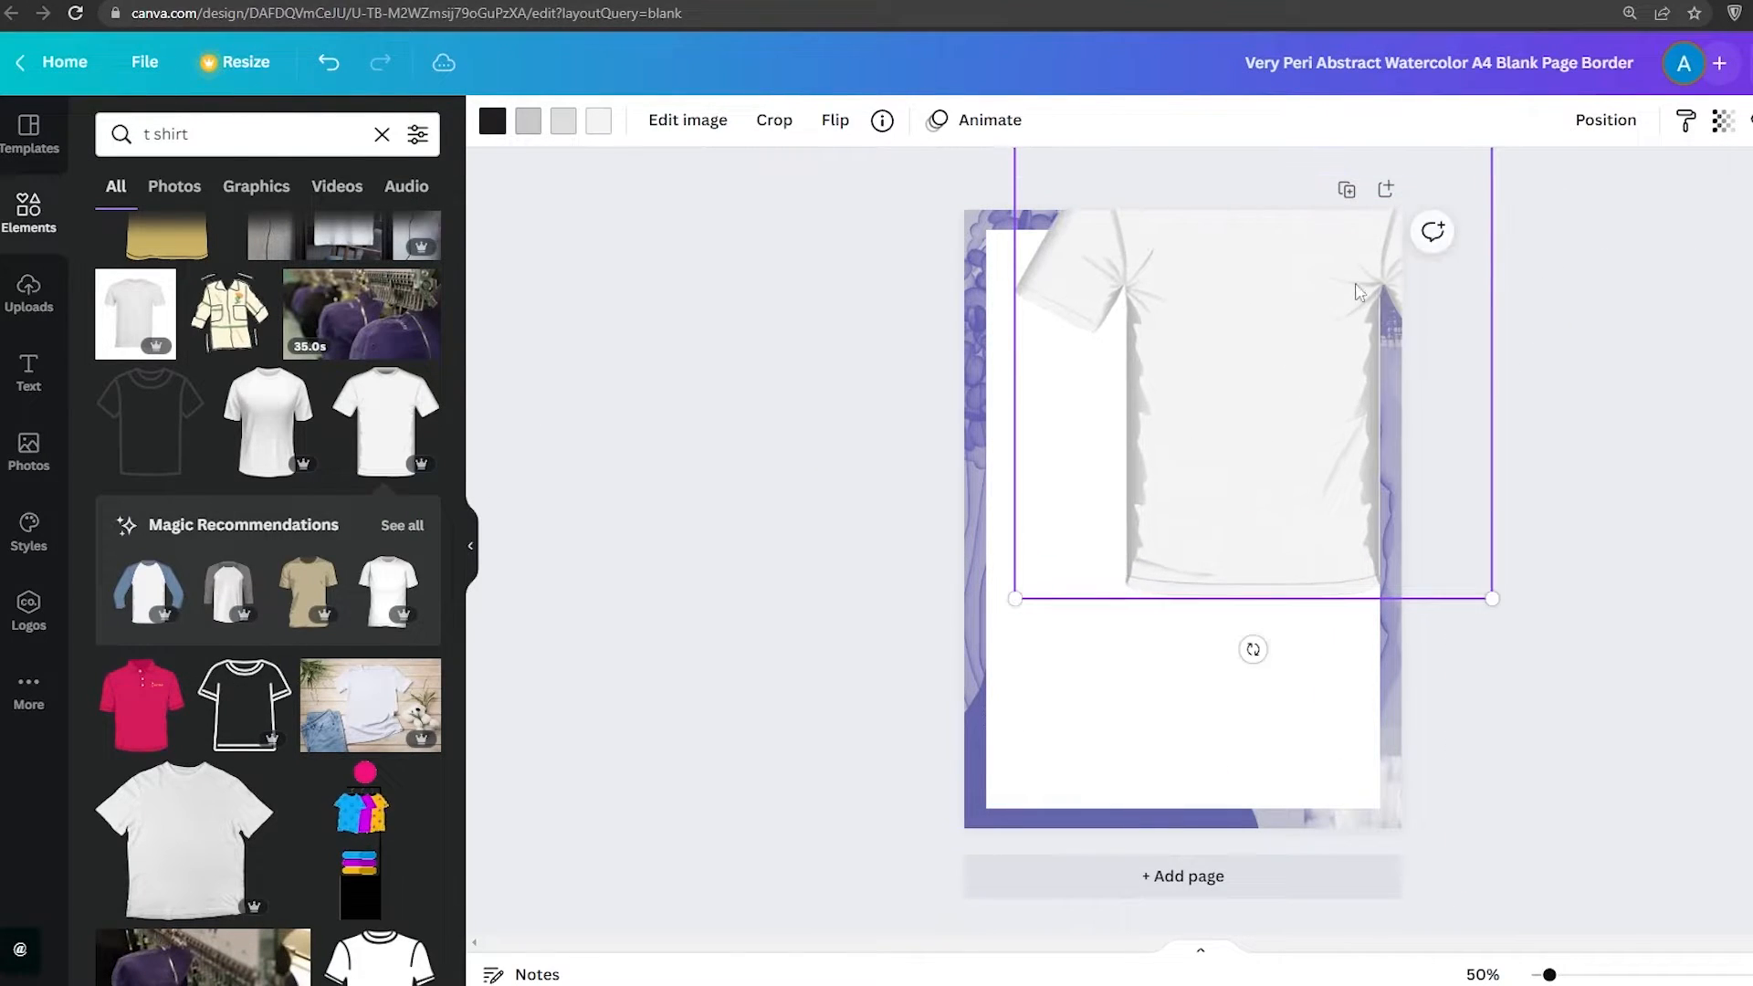
pyautogui.moveTo(1207, 387); pyautogui.dragTo(1136, 573)
pyautogui.moveTo(1420, 301); pyautogui.dragTo(1322, 354)
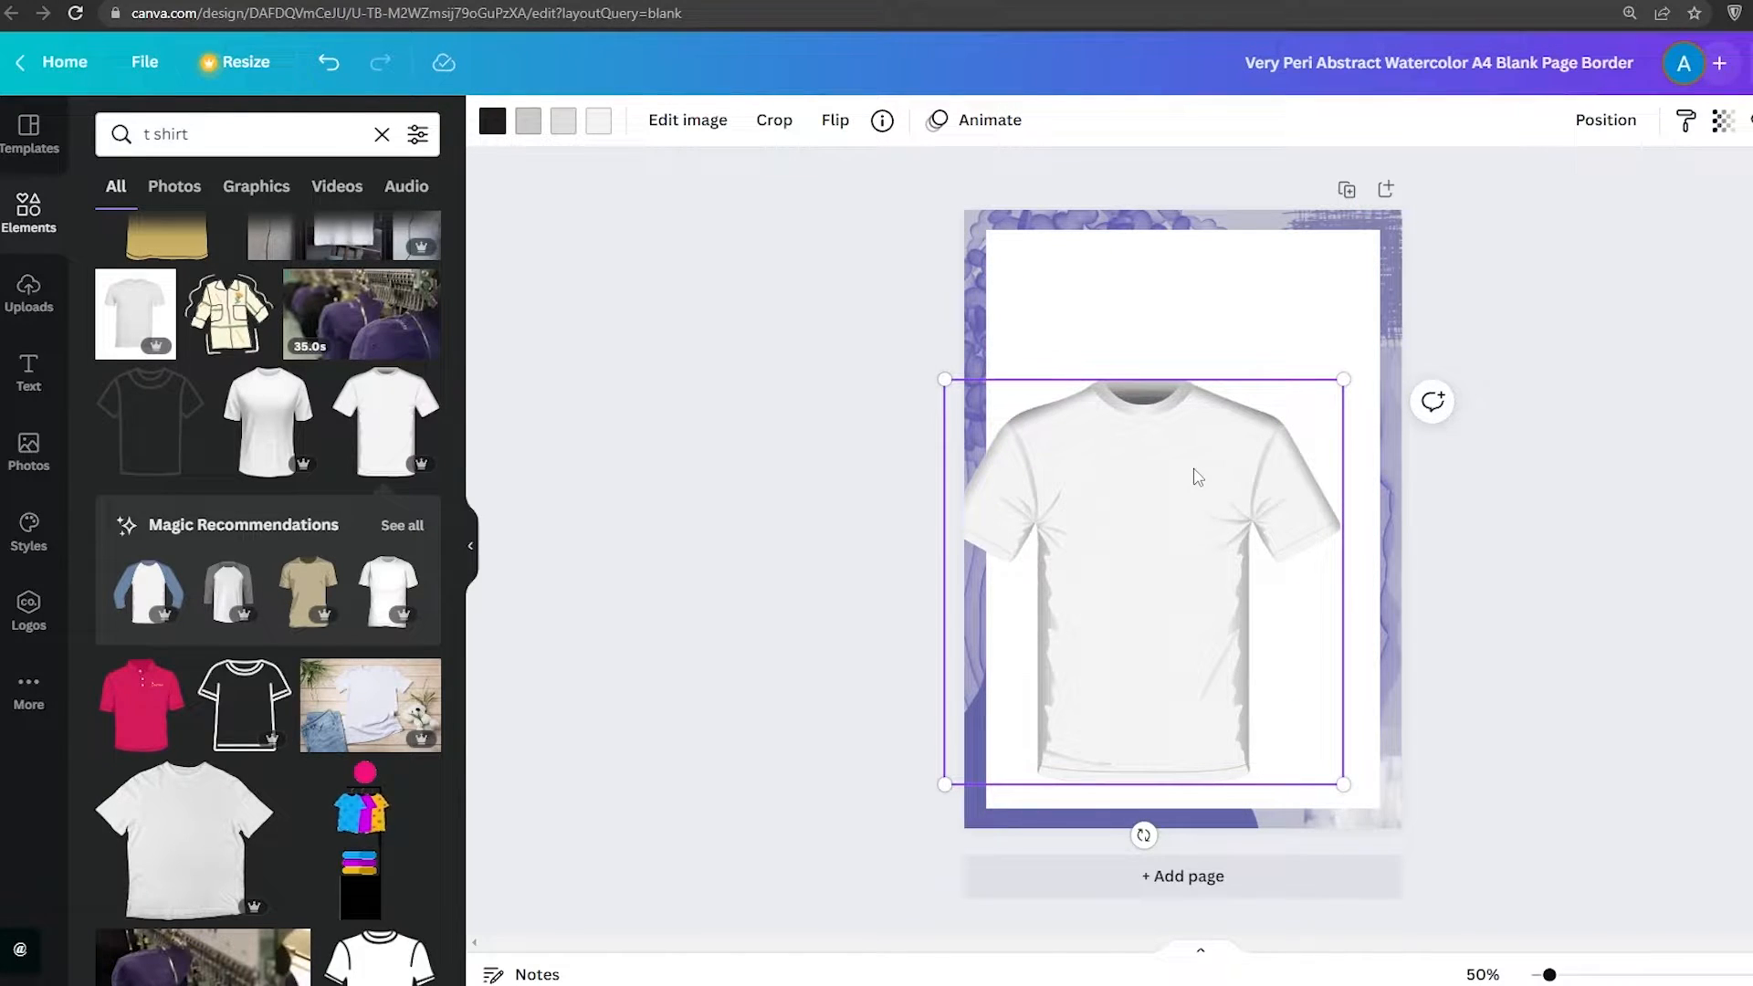
pyautogui.moveTo(1193, 503); pyautogui.dragTo(1228, 453)
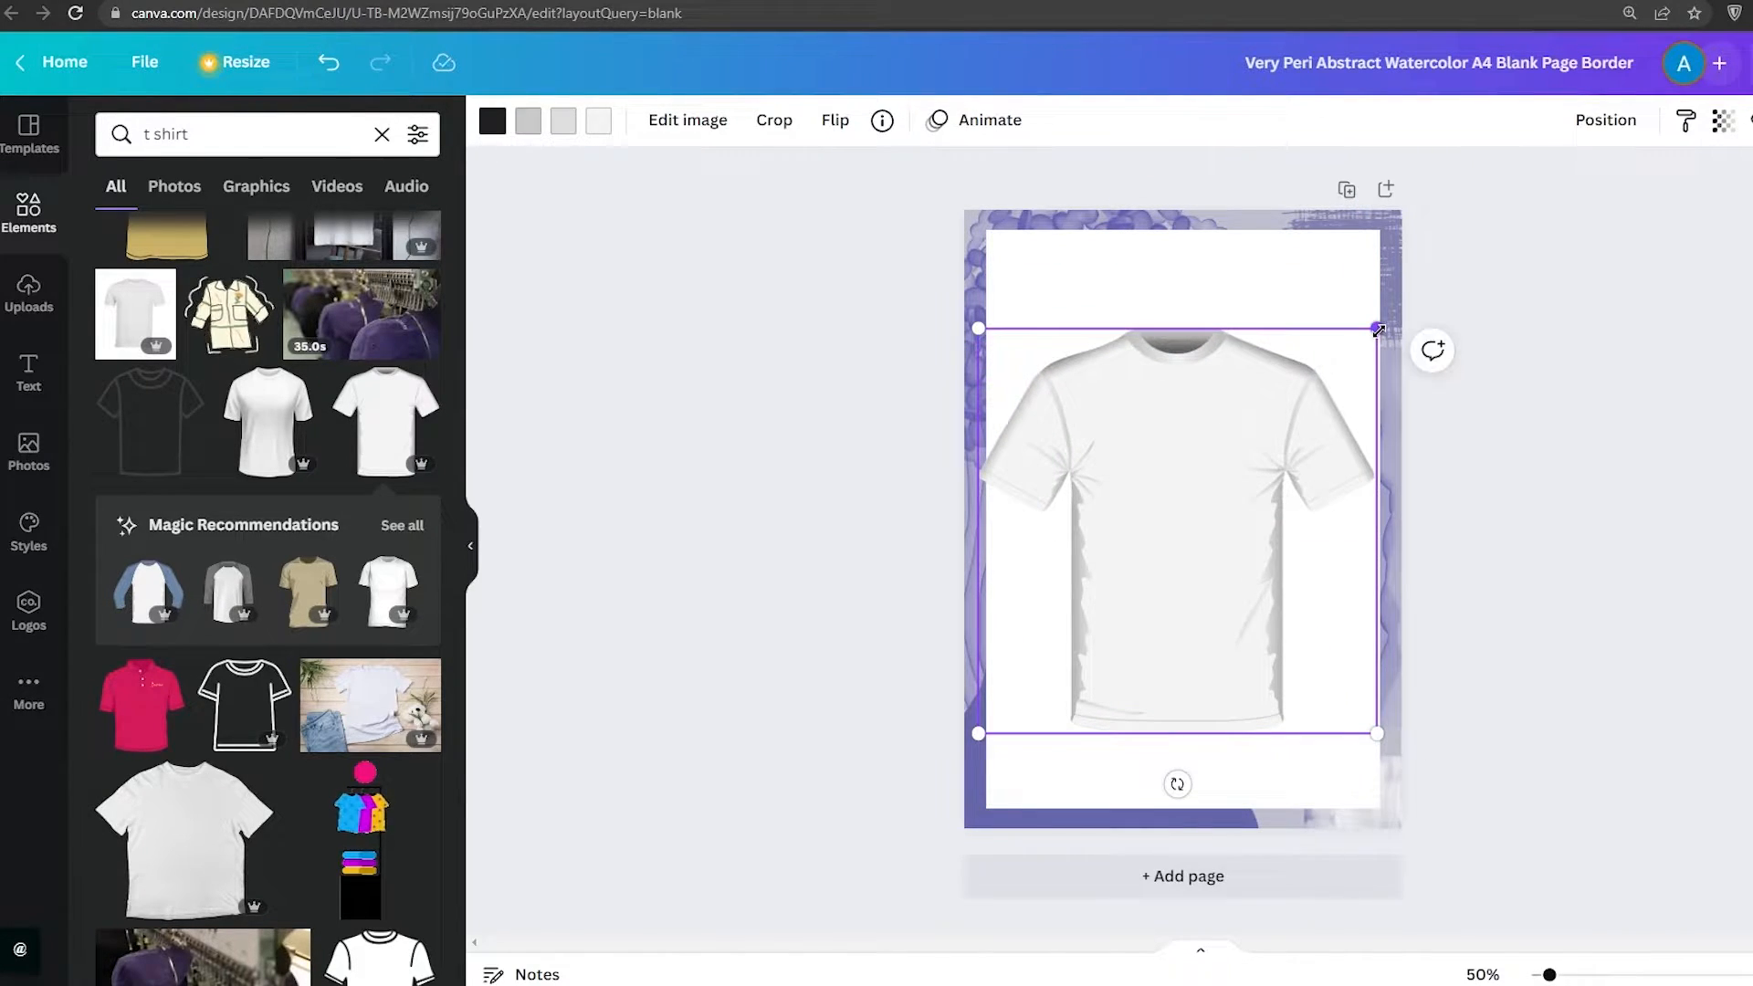
pyautogui.moveTo(1369, 321); pyautogui.dragTo(1328, 359)
pyautogui.moveTo(1162, 462); pyautogui.dragTo(1187, 457)
pyautogui.click(1596, 606)
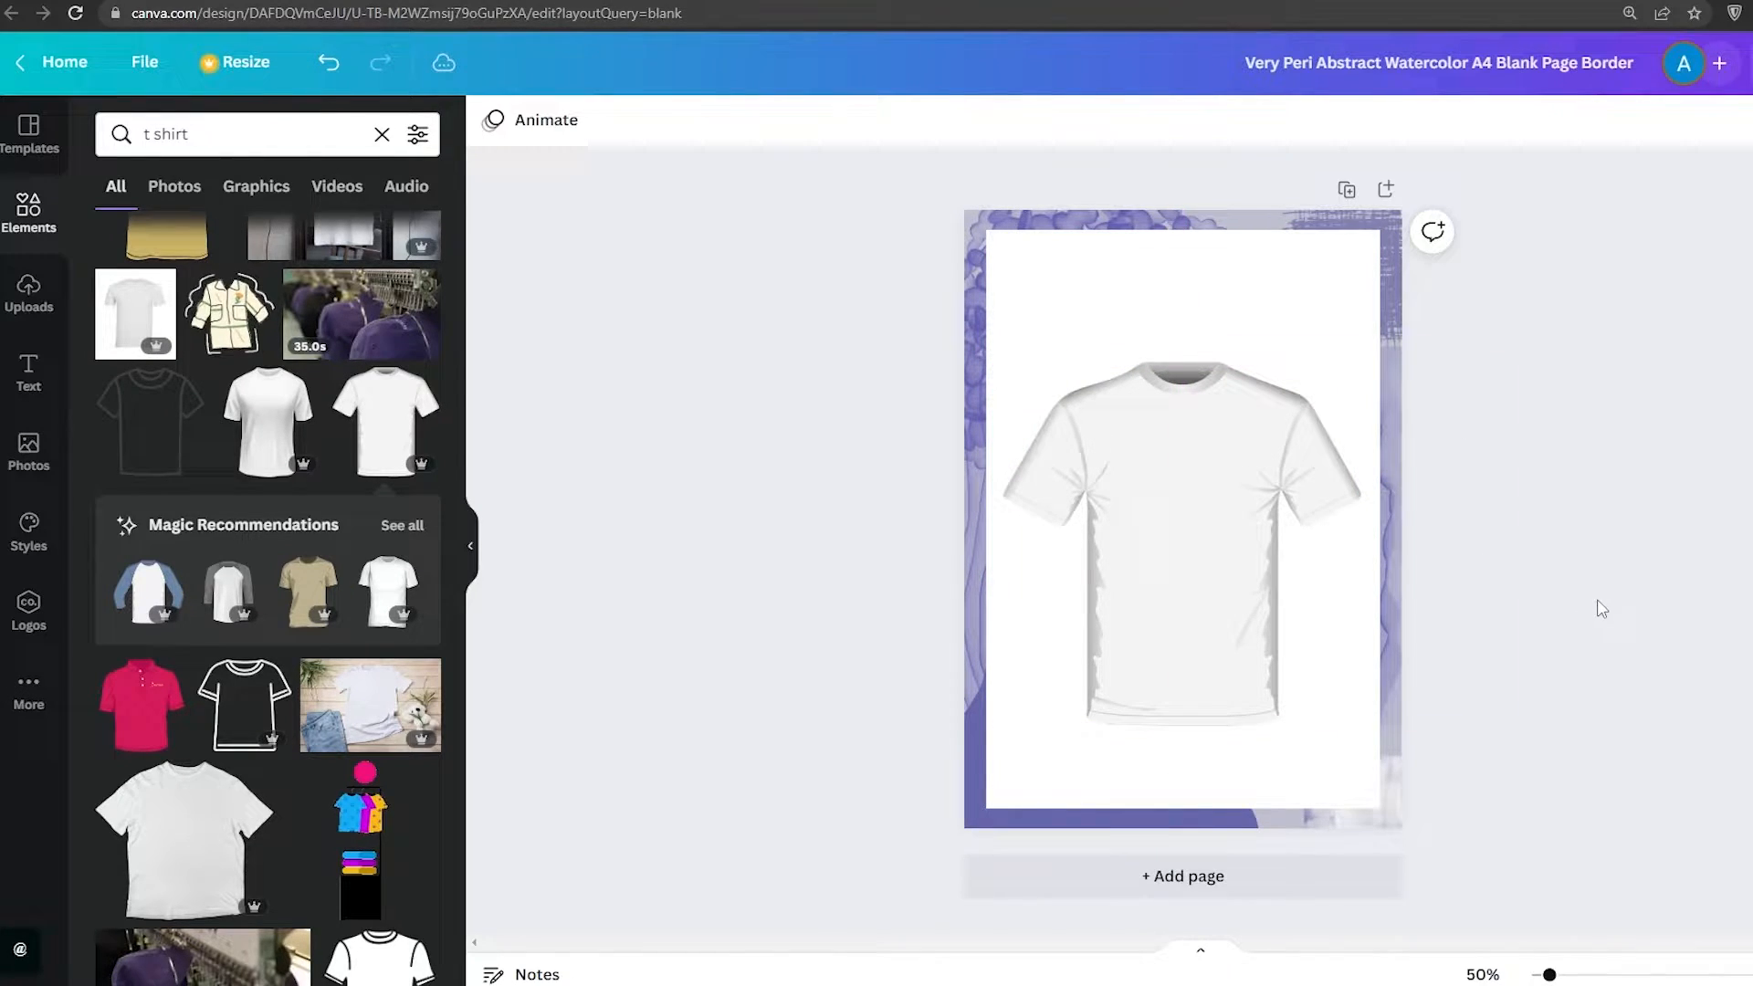
# Zoom the page to about 92% and search the elements for nike
pyautogui.click(1232, 478)
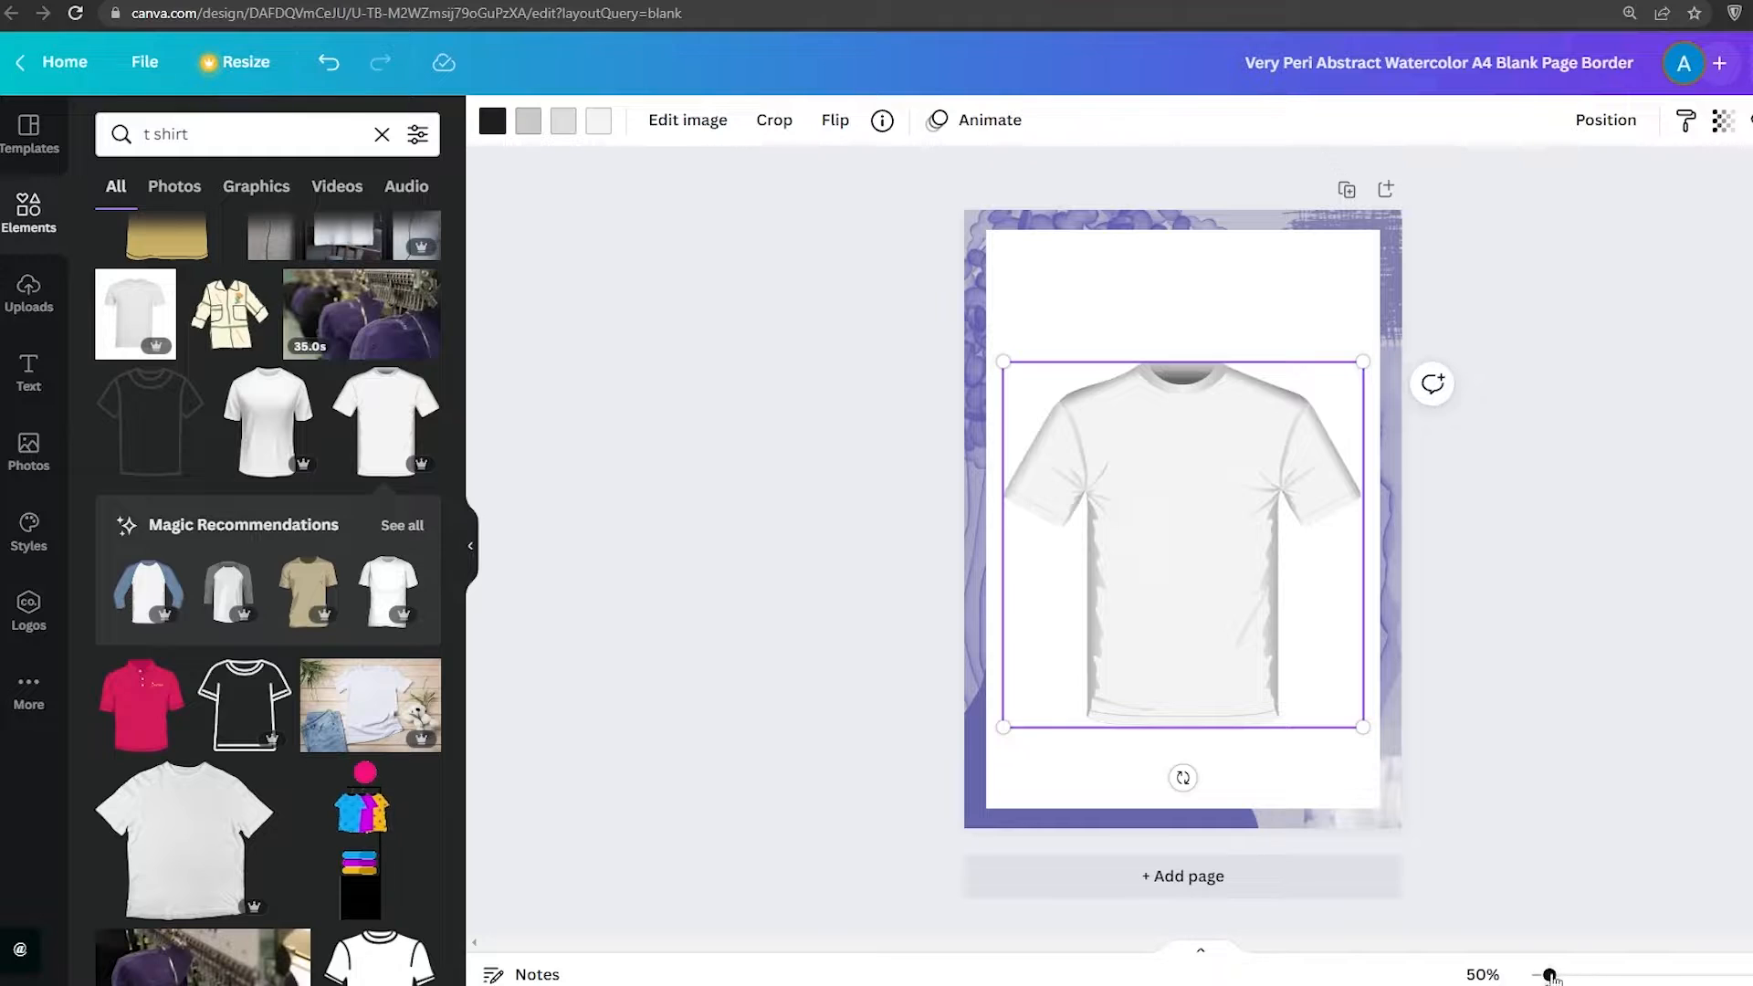
pyautogui.moveTo(1549, 976); pyautogui.dragTo(1595, 973)
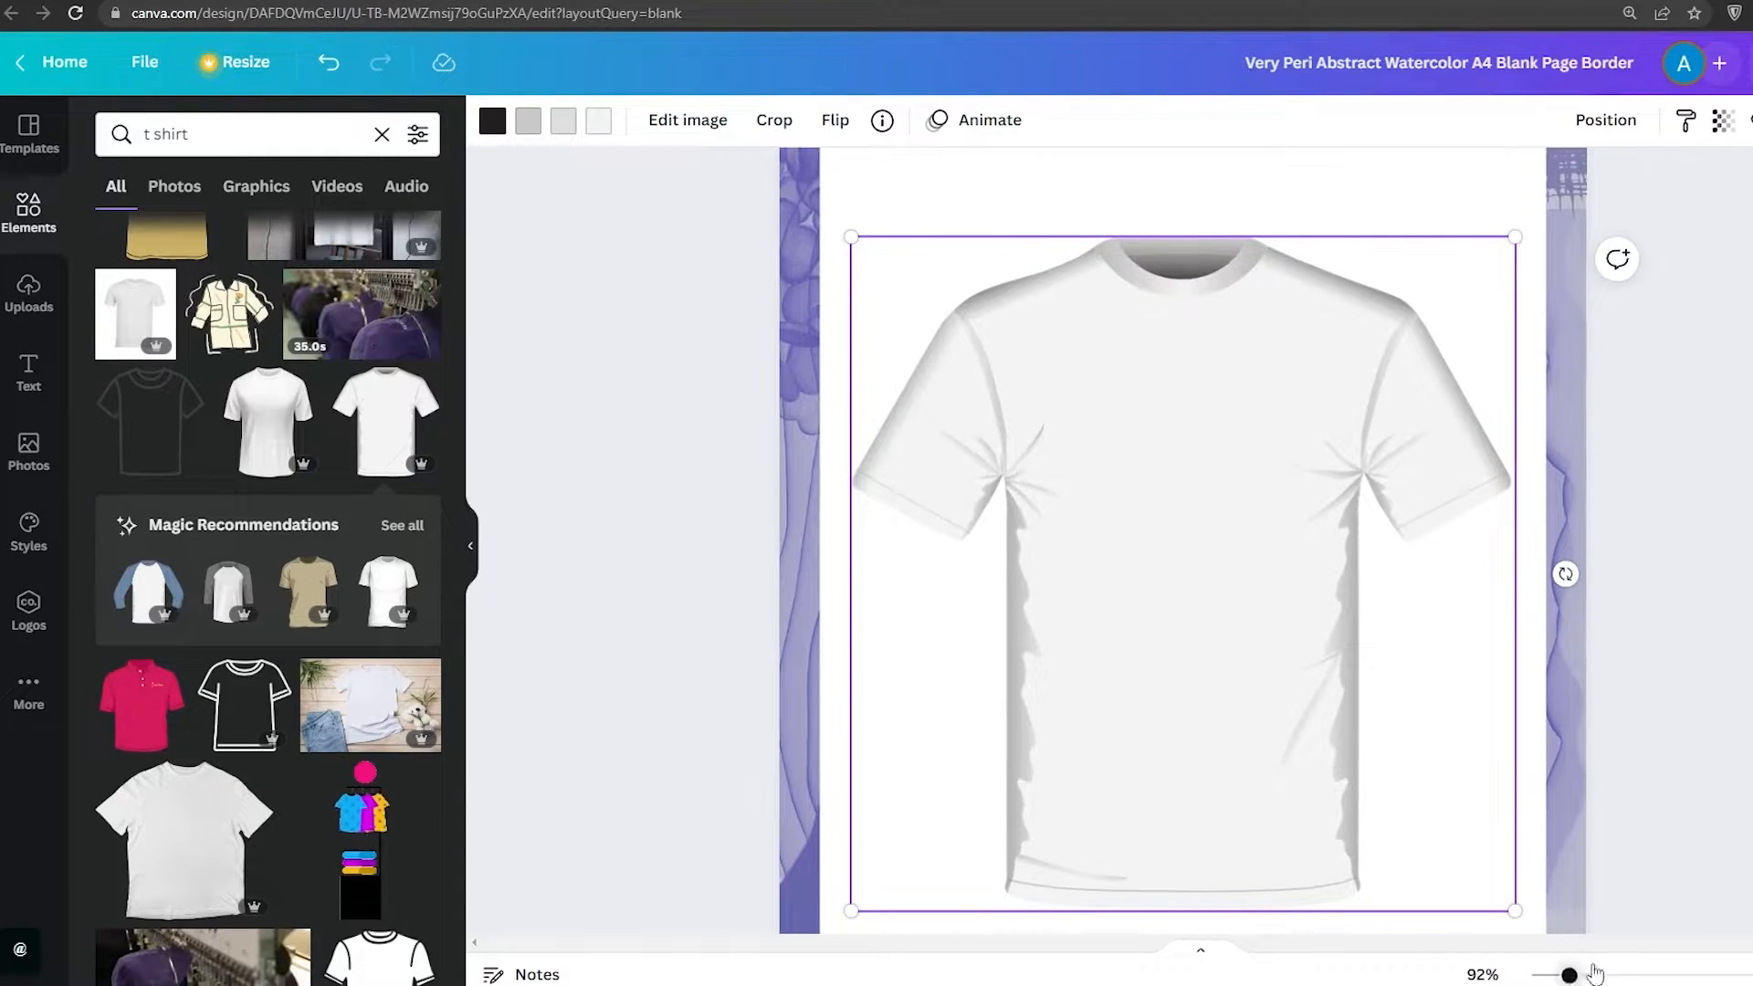
pyautogui.click(630, 414)
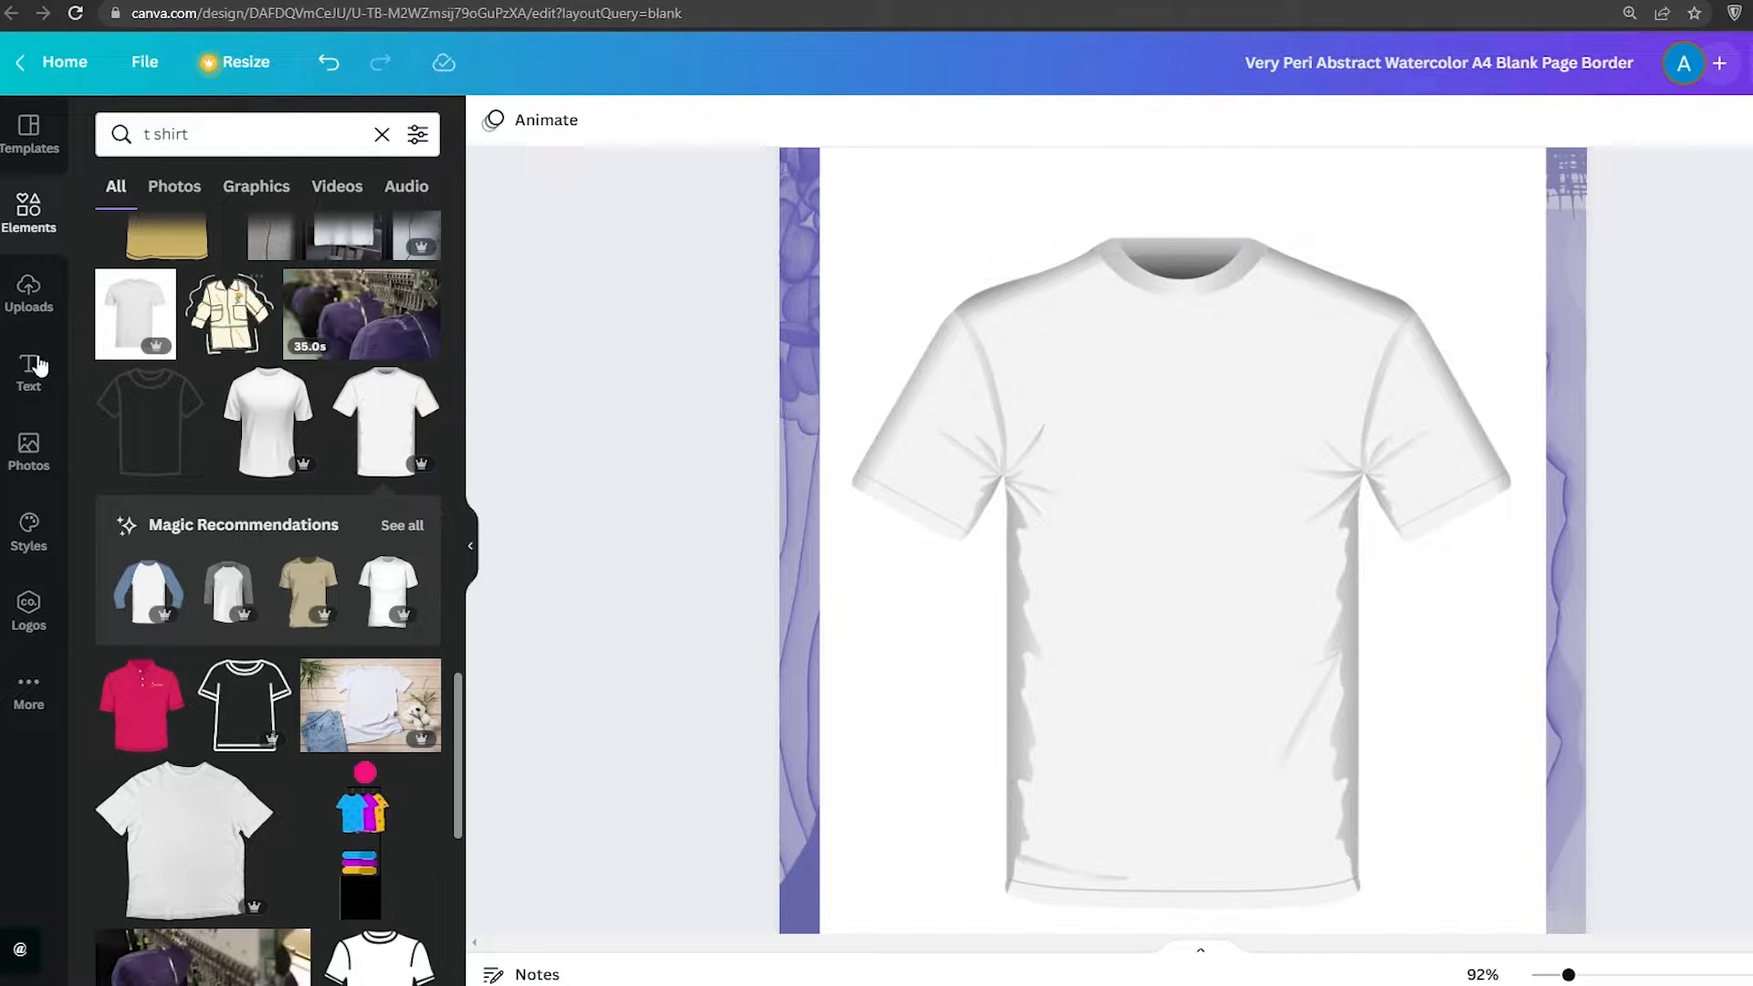
pyautogui.click(30, 607)
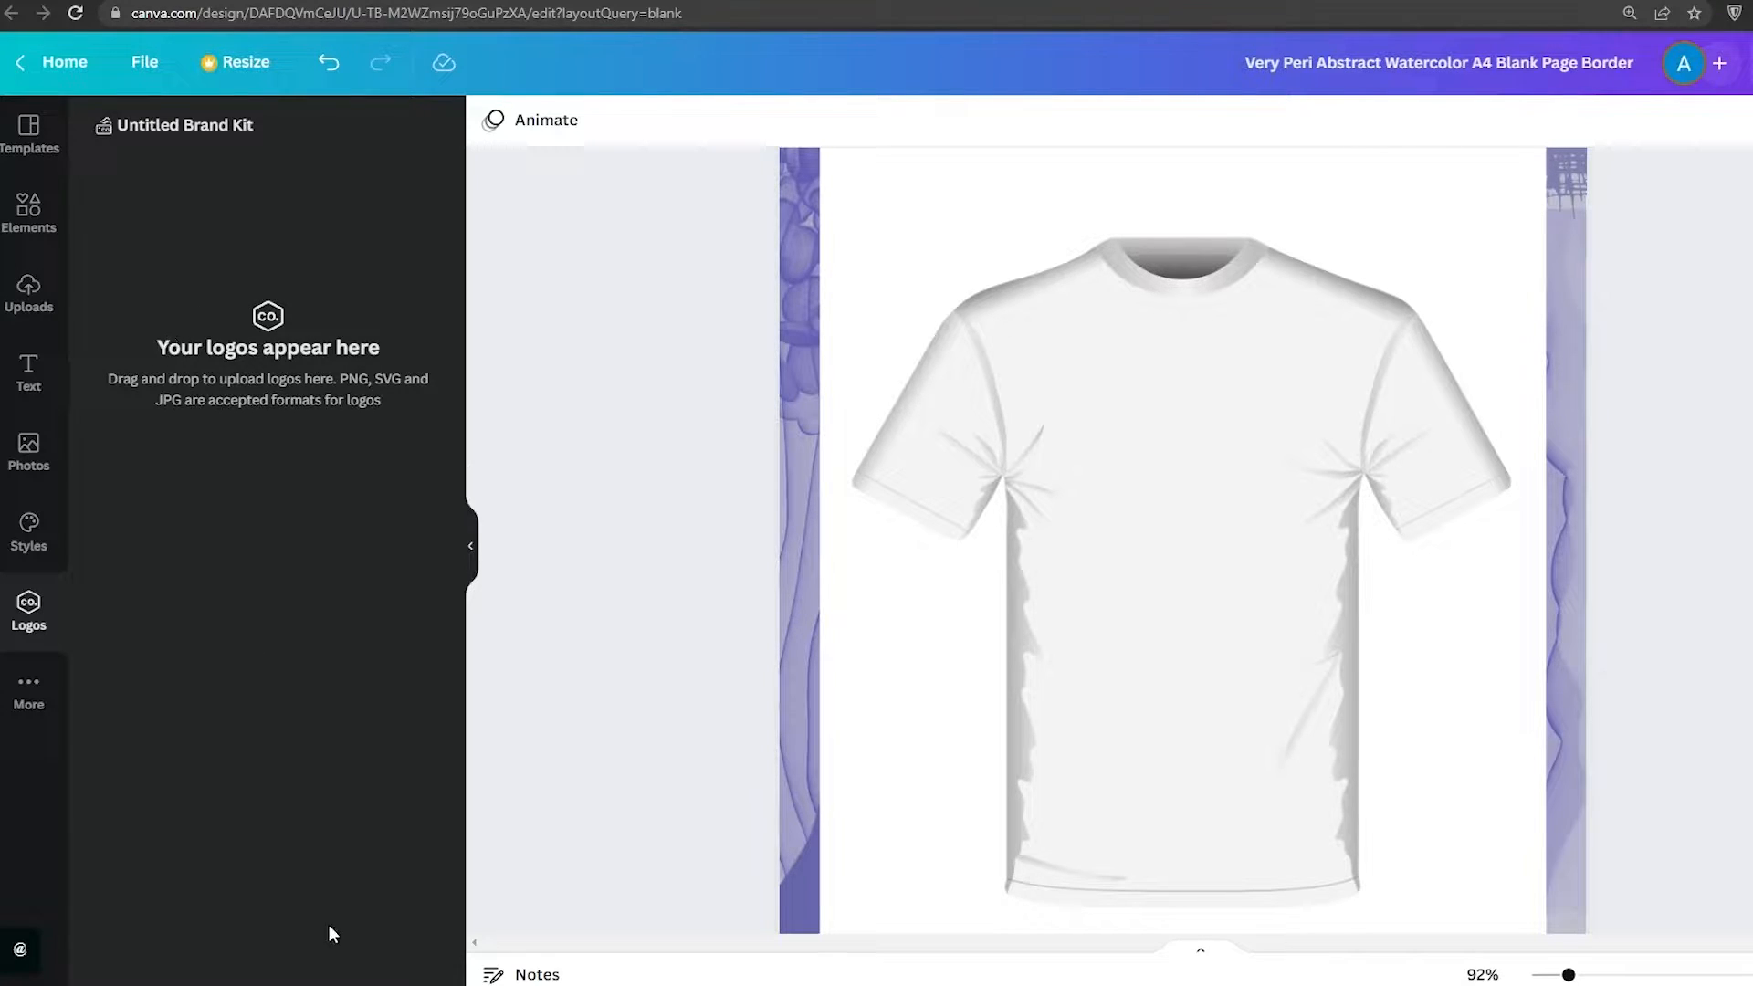
pyautogui.click(28, 220)
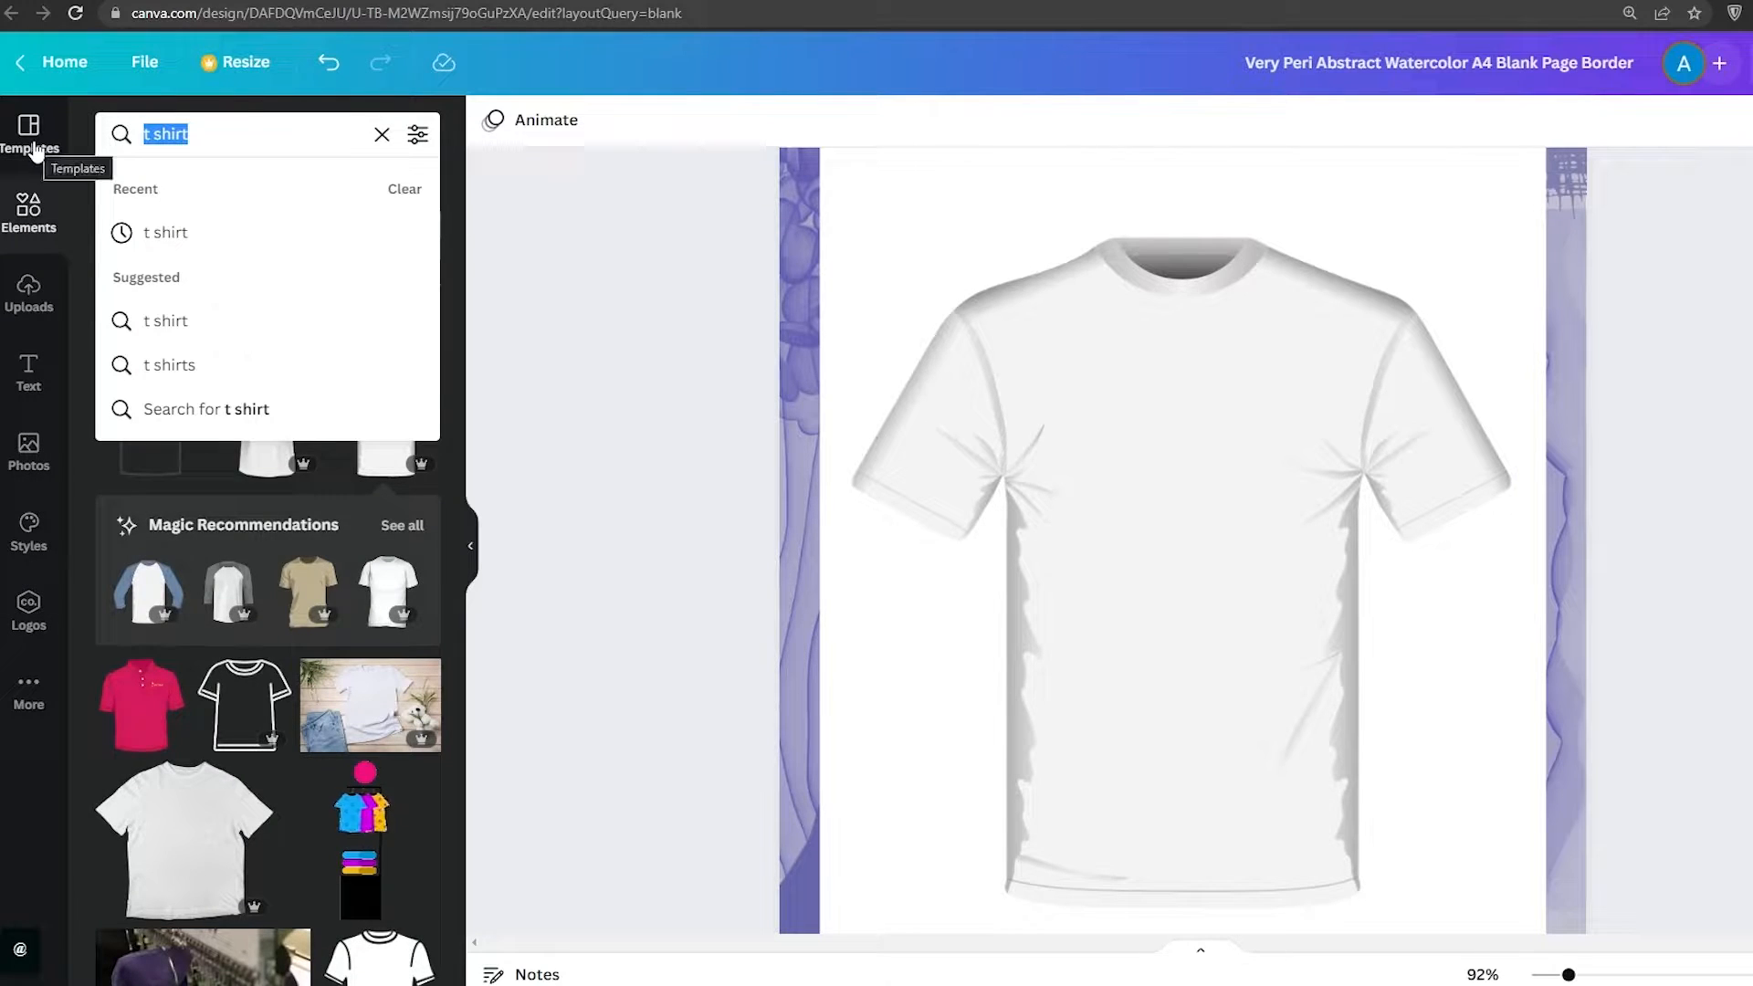
pyautogui.write('nike')
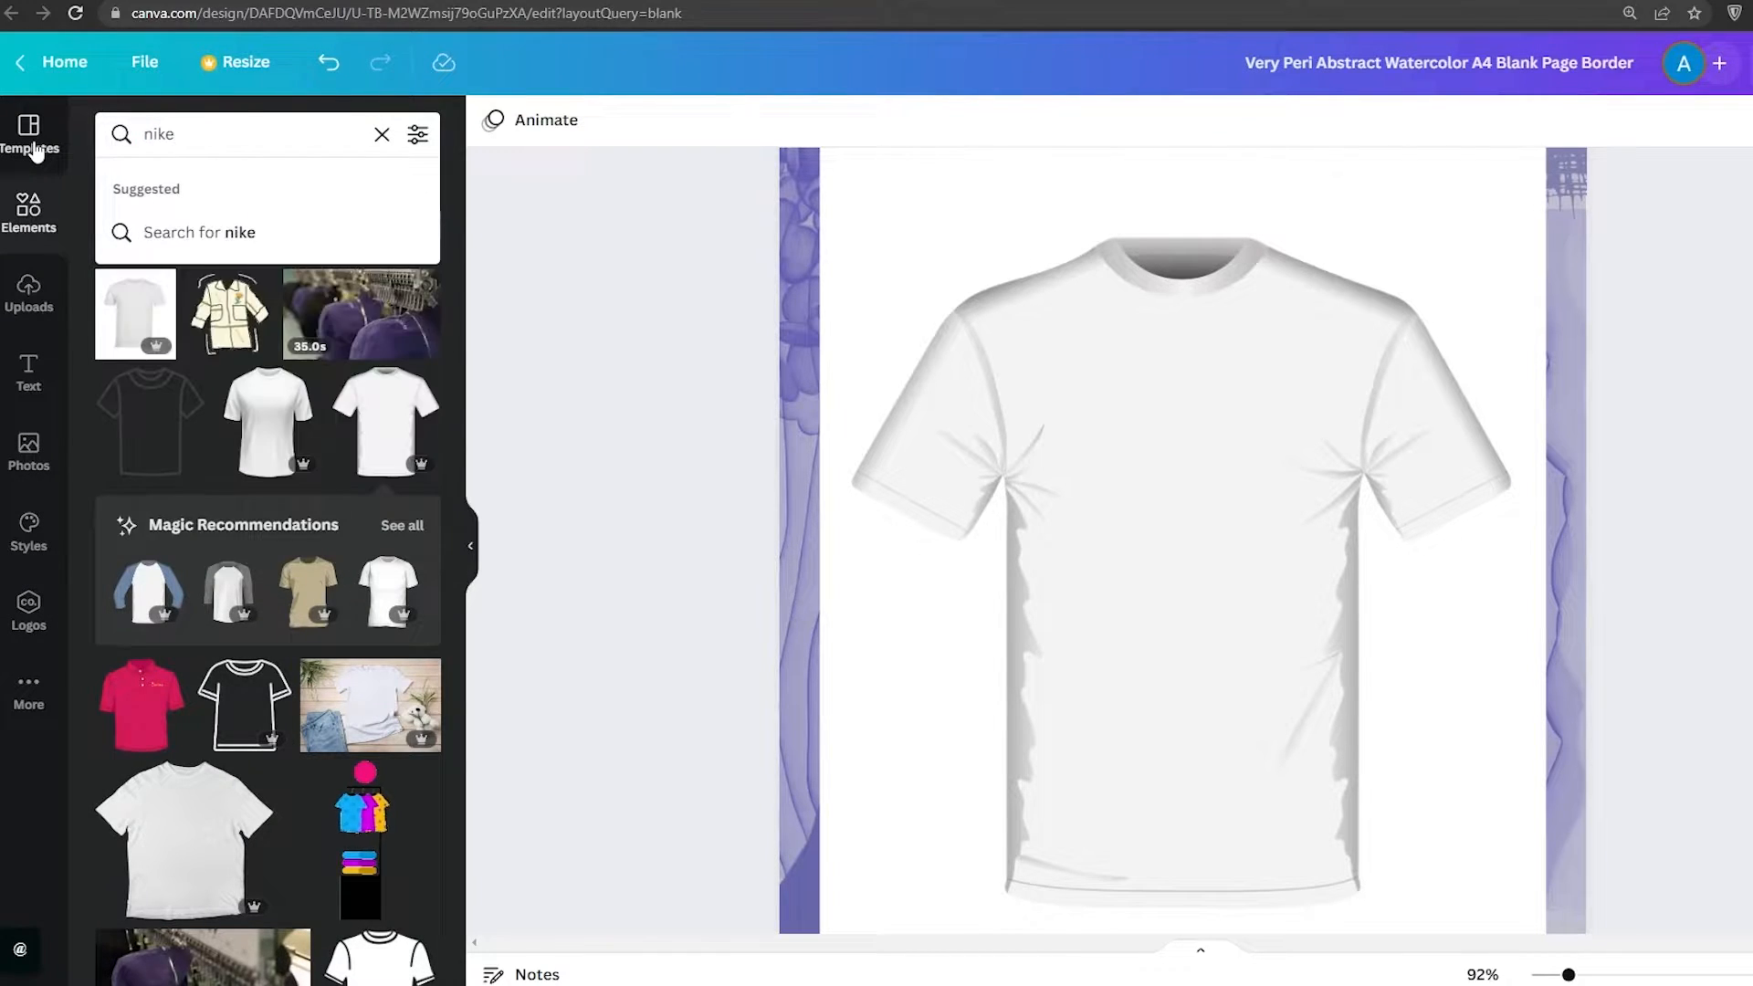
pyautogui.press('Return')
pyautogui.scroll(-4, 195, 671)
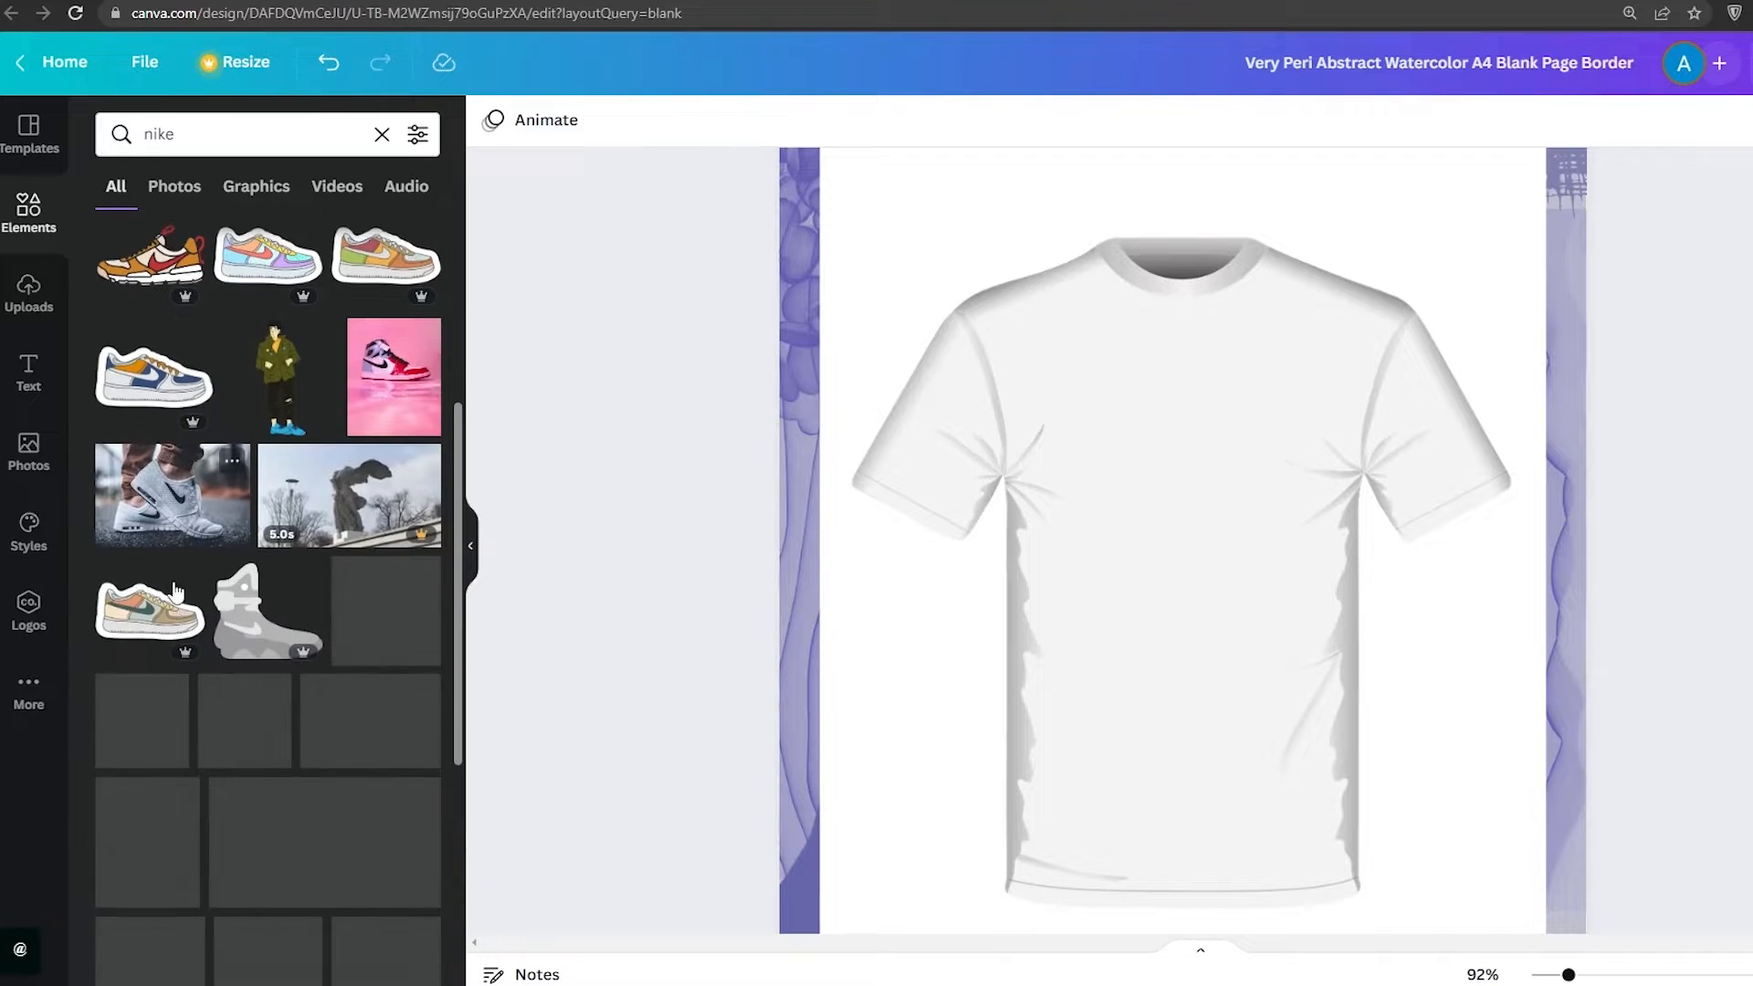
pyautogui.scroll(4, 195, 670)
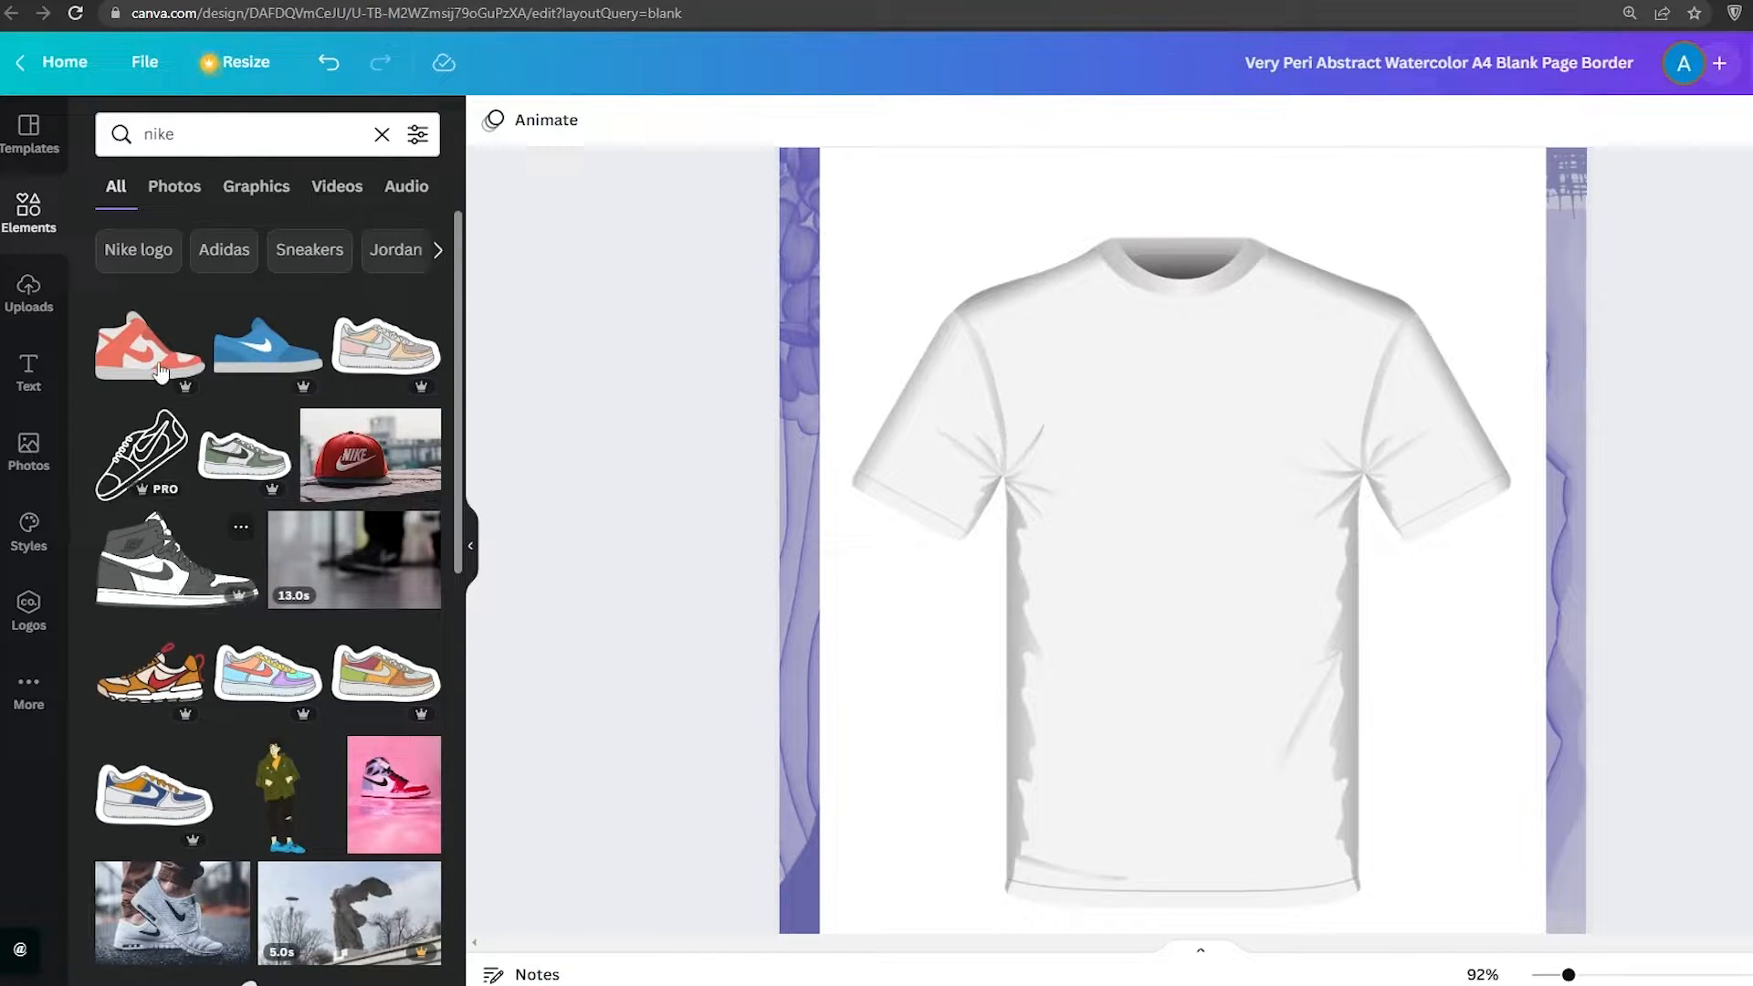
# Place the outlined sneaker graphic on the shirt and shrink it into a small chest logo near the right shoulder
pyautogui.moveTo(138, 416); pyautogui.dragTo(1092, 505)
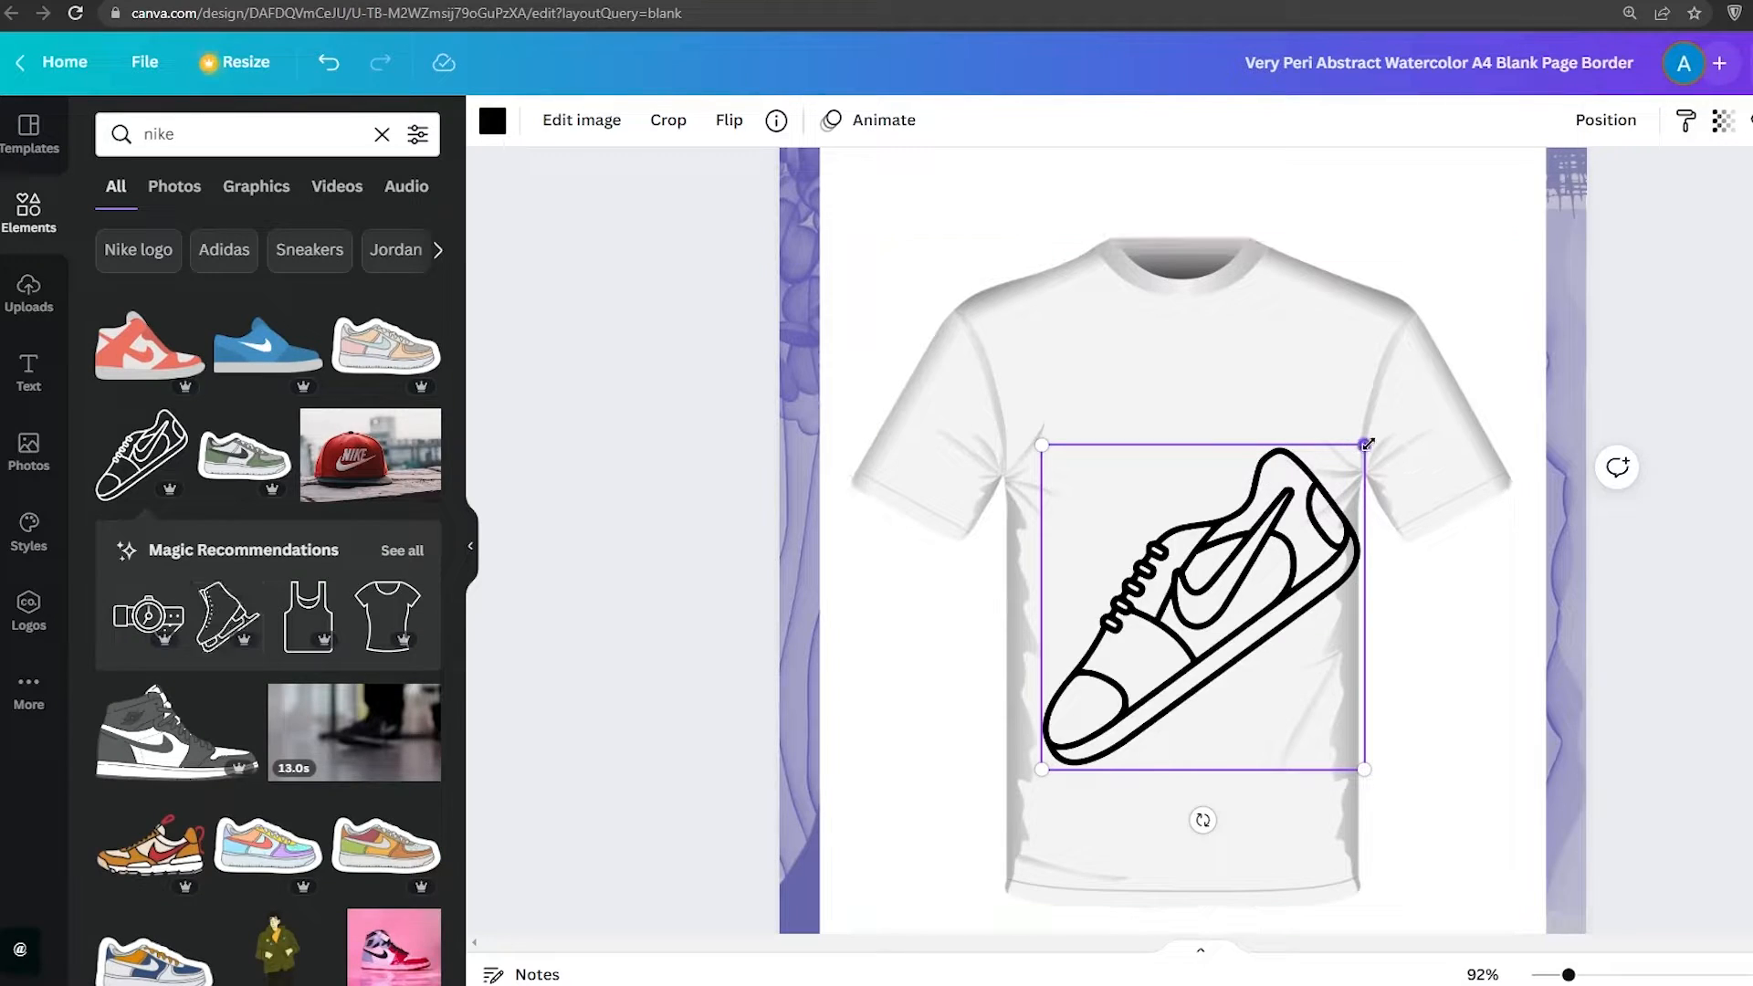
pyautogui.moveTo(1364, 444); pyautogui.dragTo(1304, 366)
pyautogui.moveTo(1282, 392); pyautogui.dragTo(1279, 418)
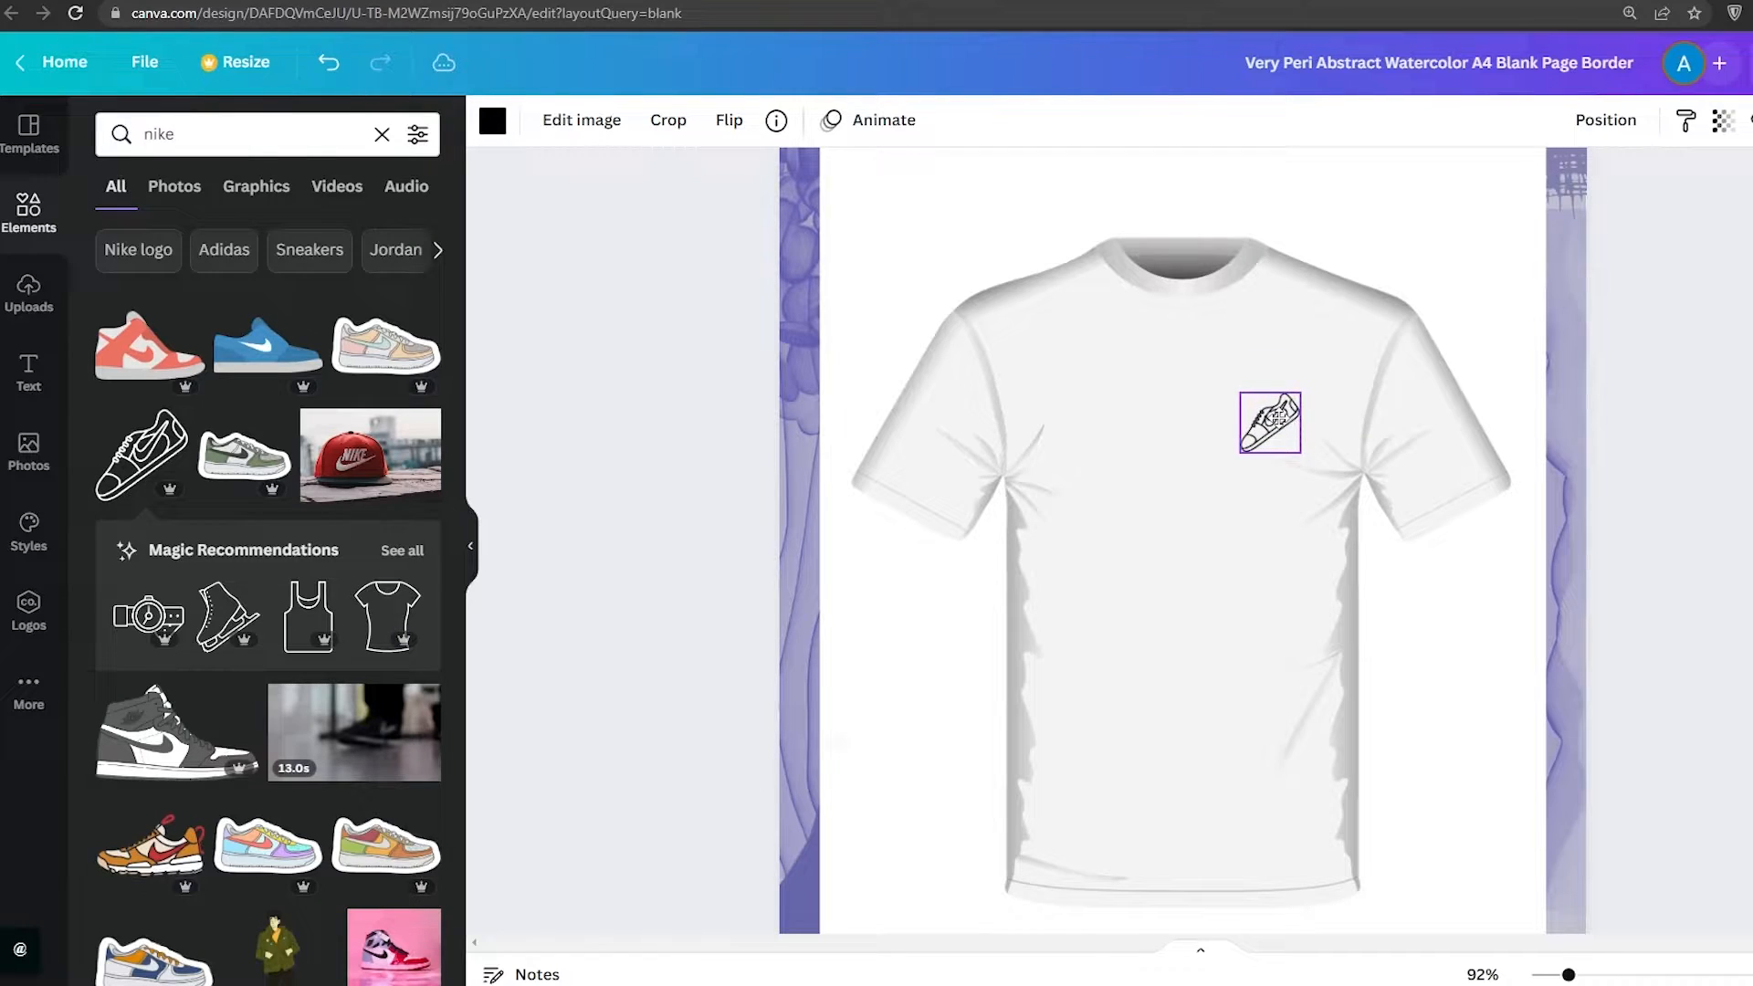
pyautogui.click(1679, 553)
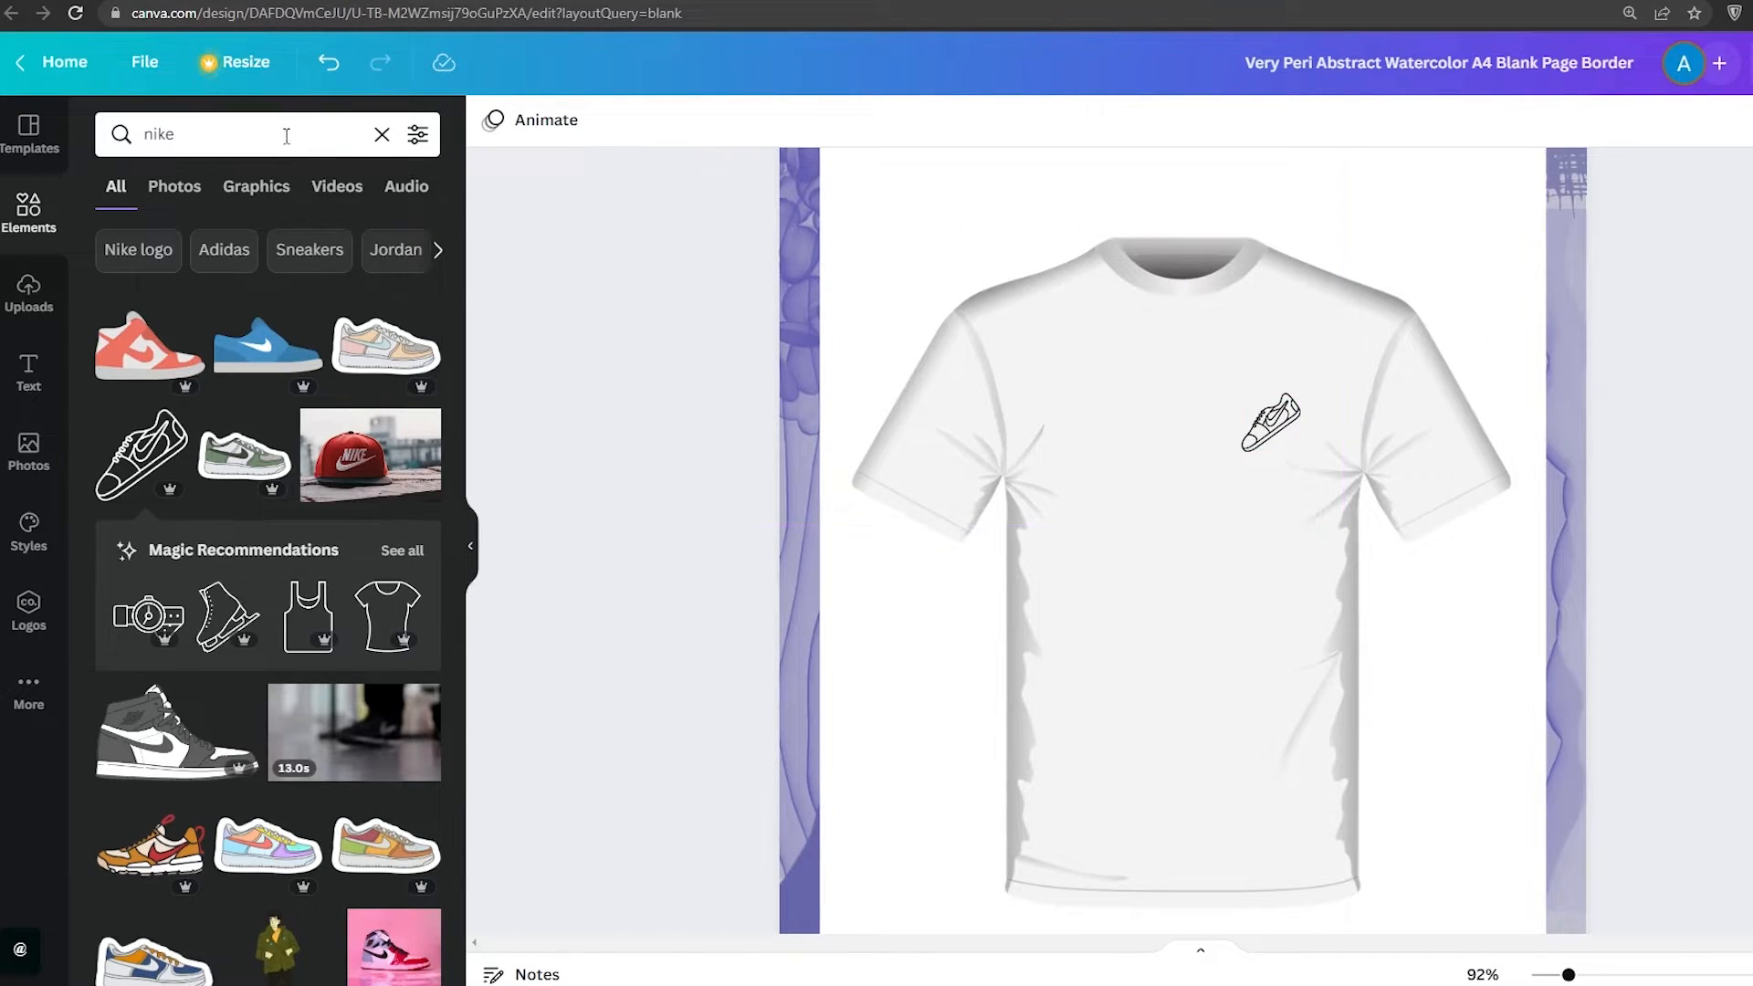
# Replace the element search with shapes to list basic shape graphics
pyautogui.doubleClick(151, 137)
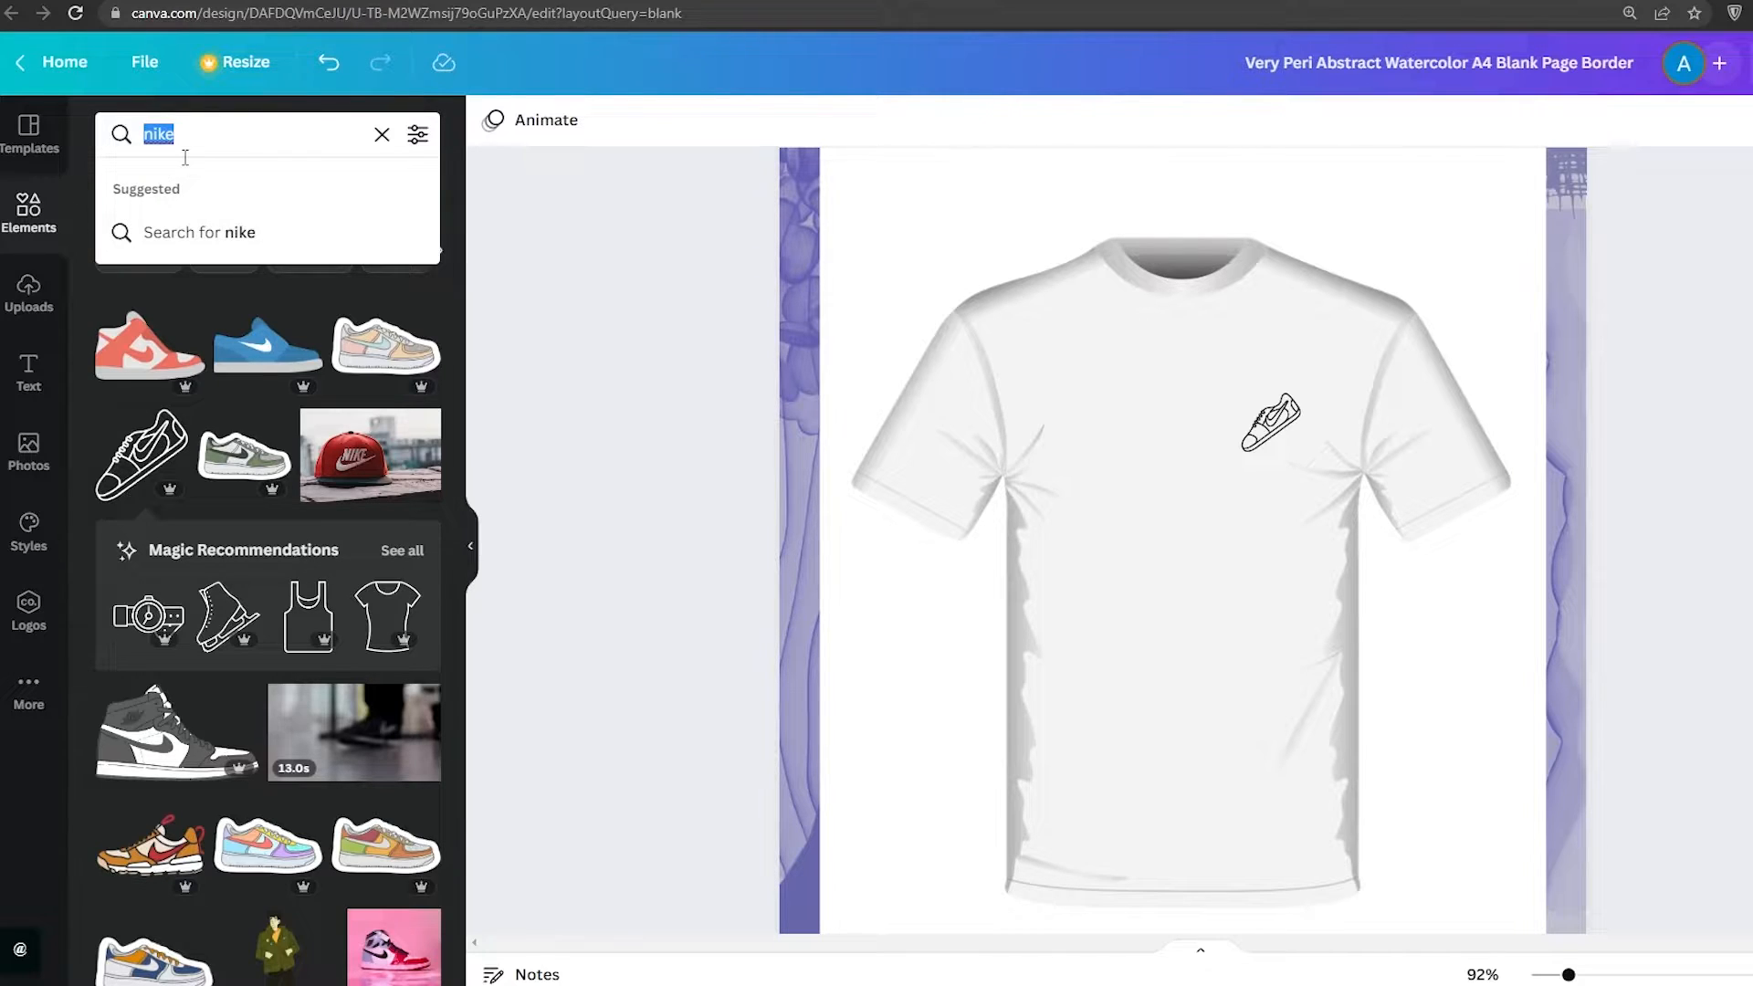
pyautogui.write('shap')
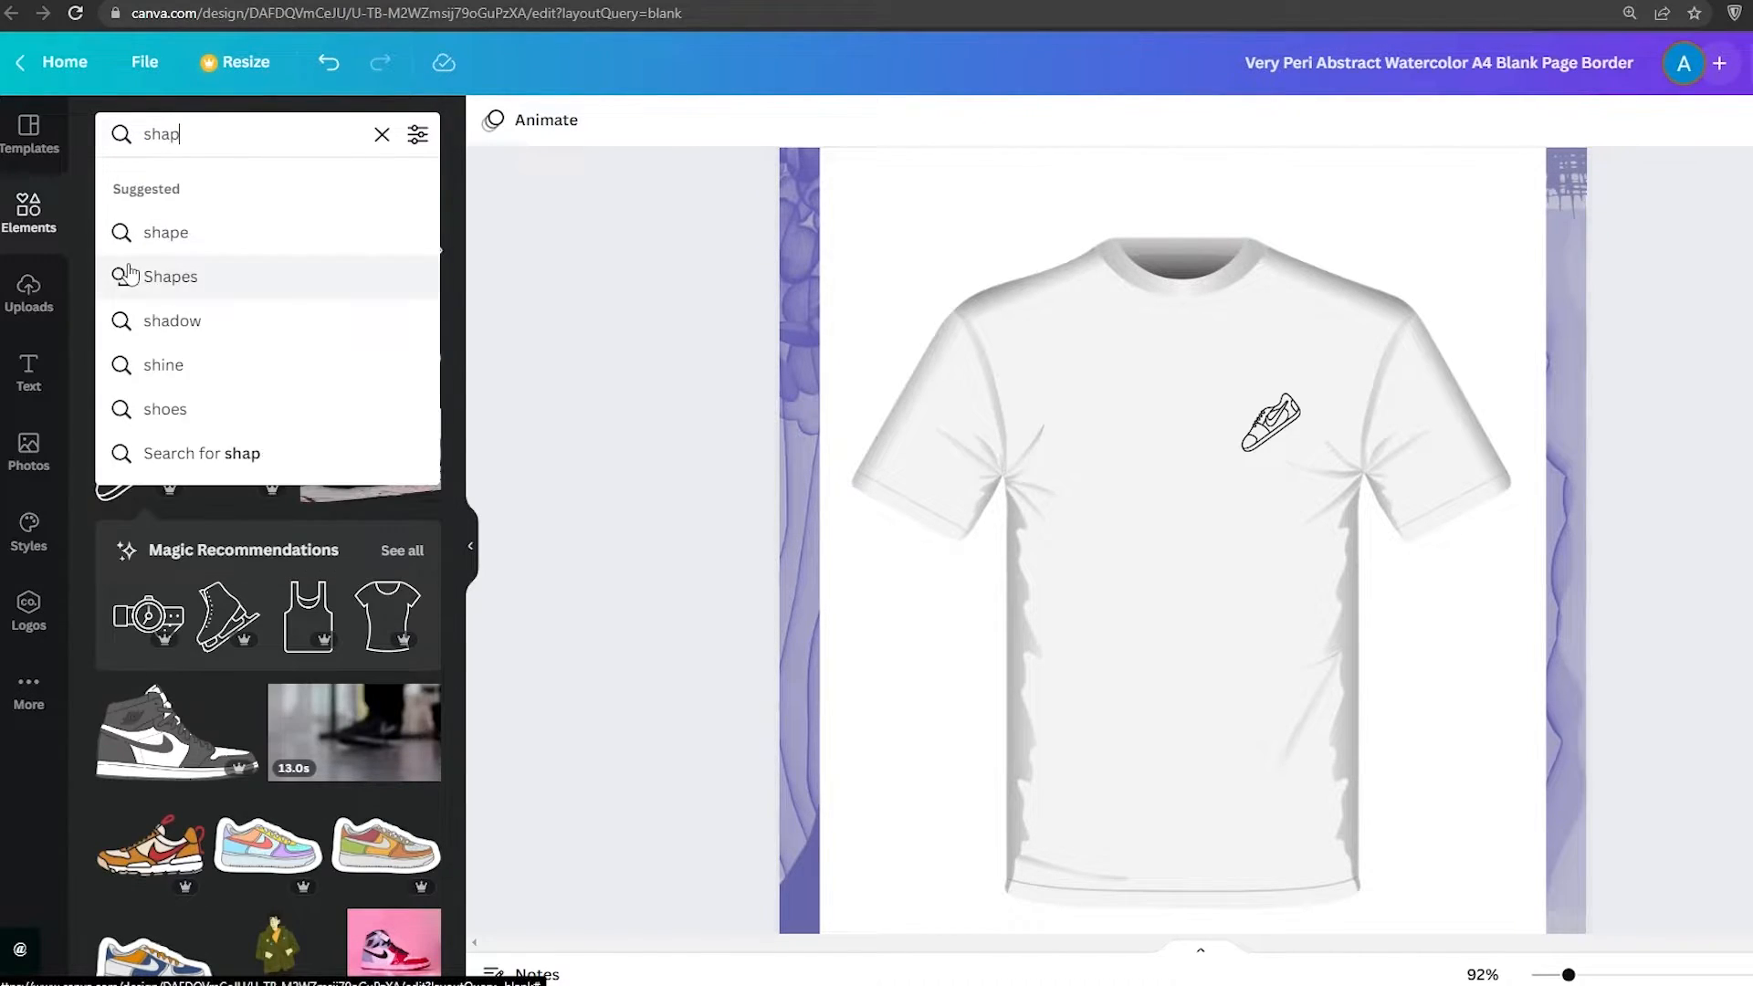
pyautogui.click(129, 274)
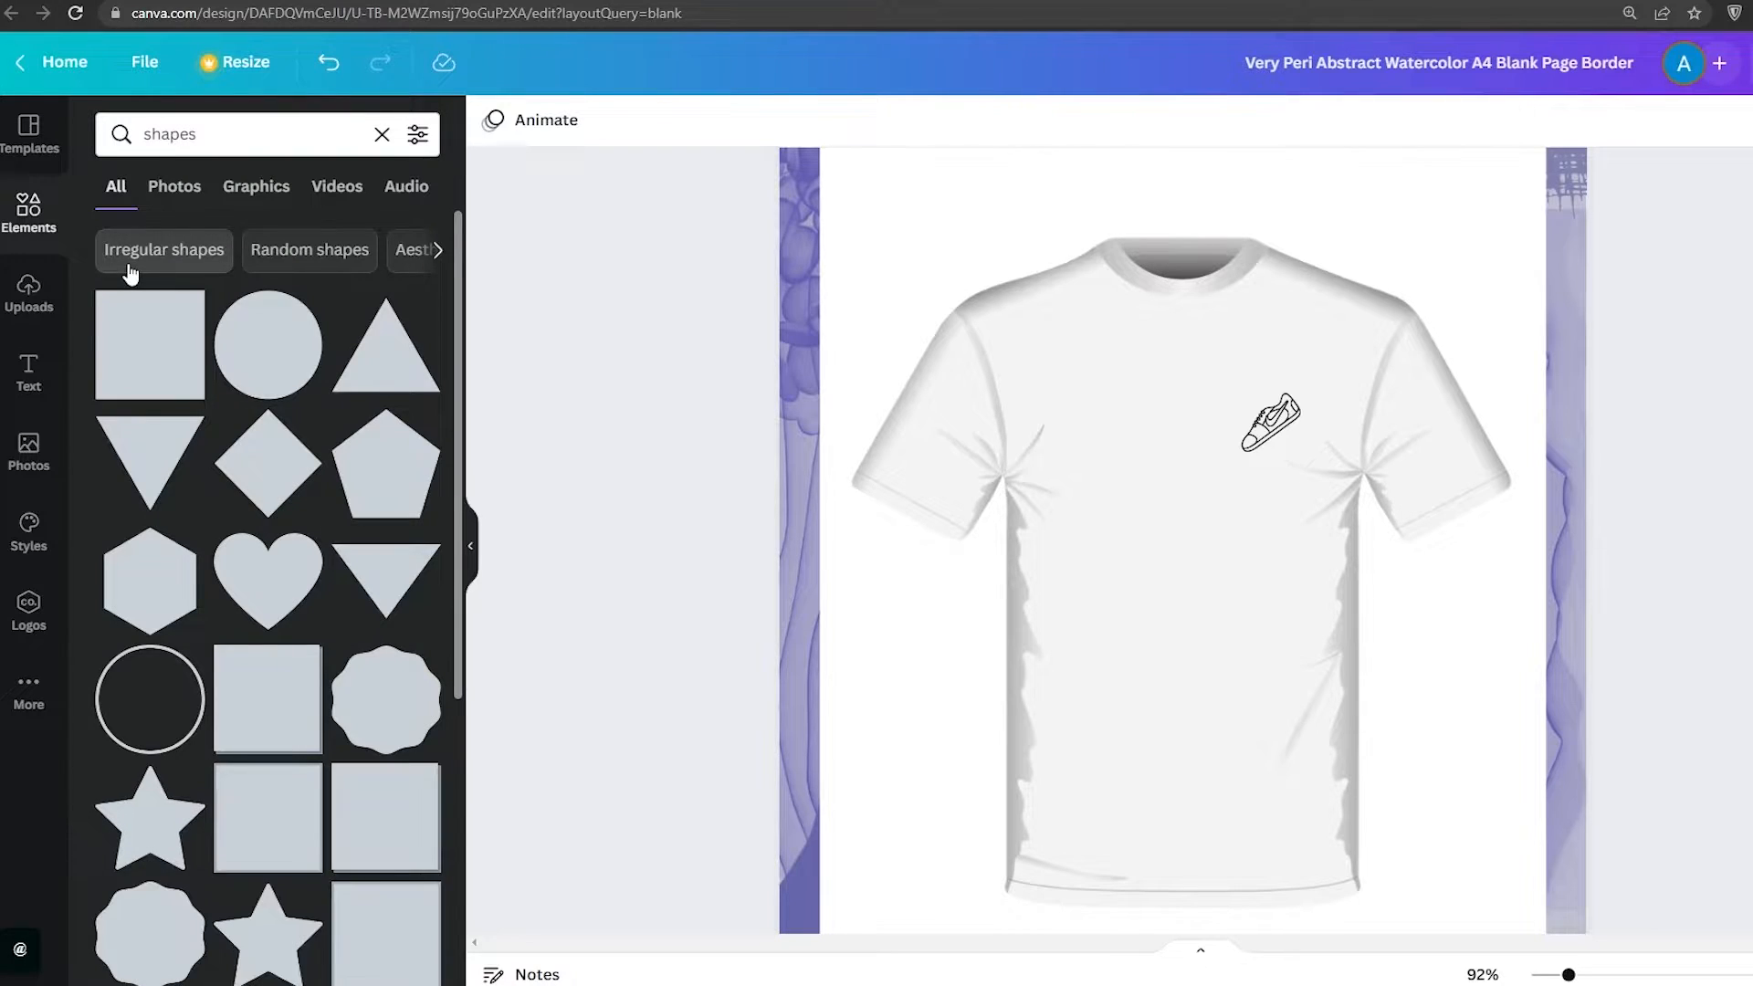
# Browse the shape results and place a large lightning bolt shape over the centre of the shirt
pyautogui.scroll(-5, 246, 429)
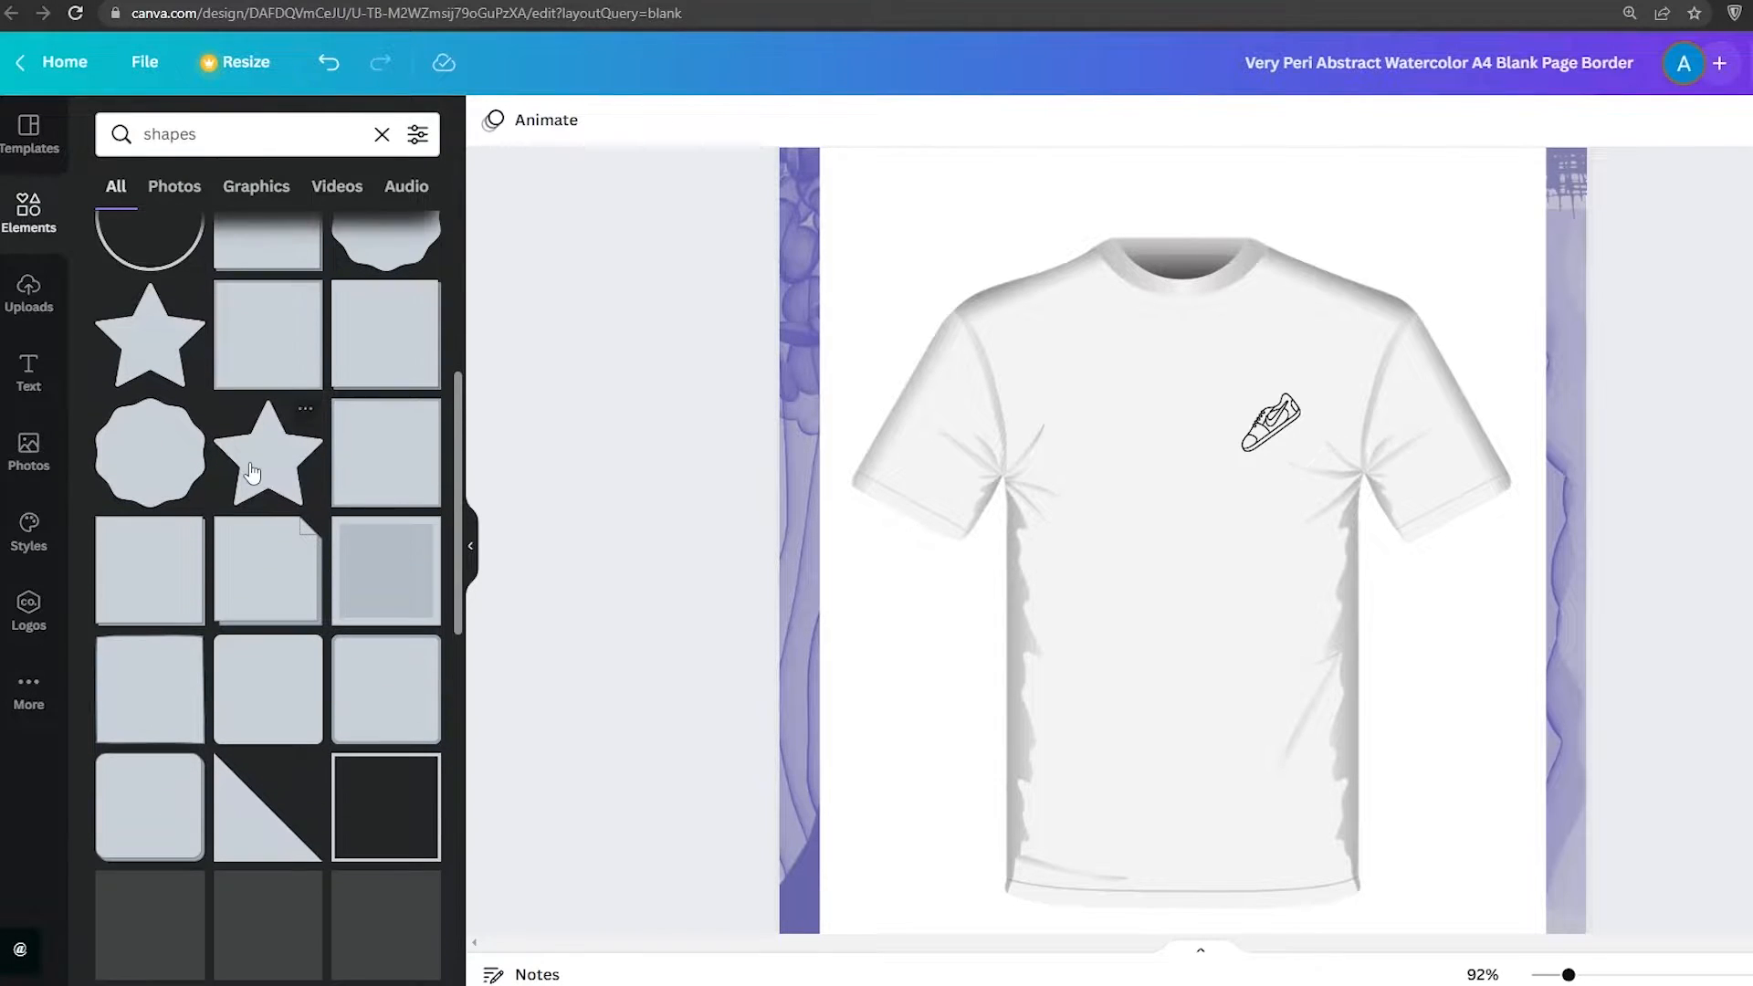
pyautogui.scroll(-3, 270, 475)
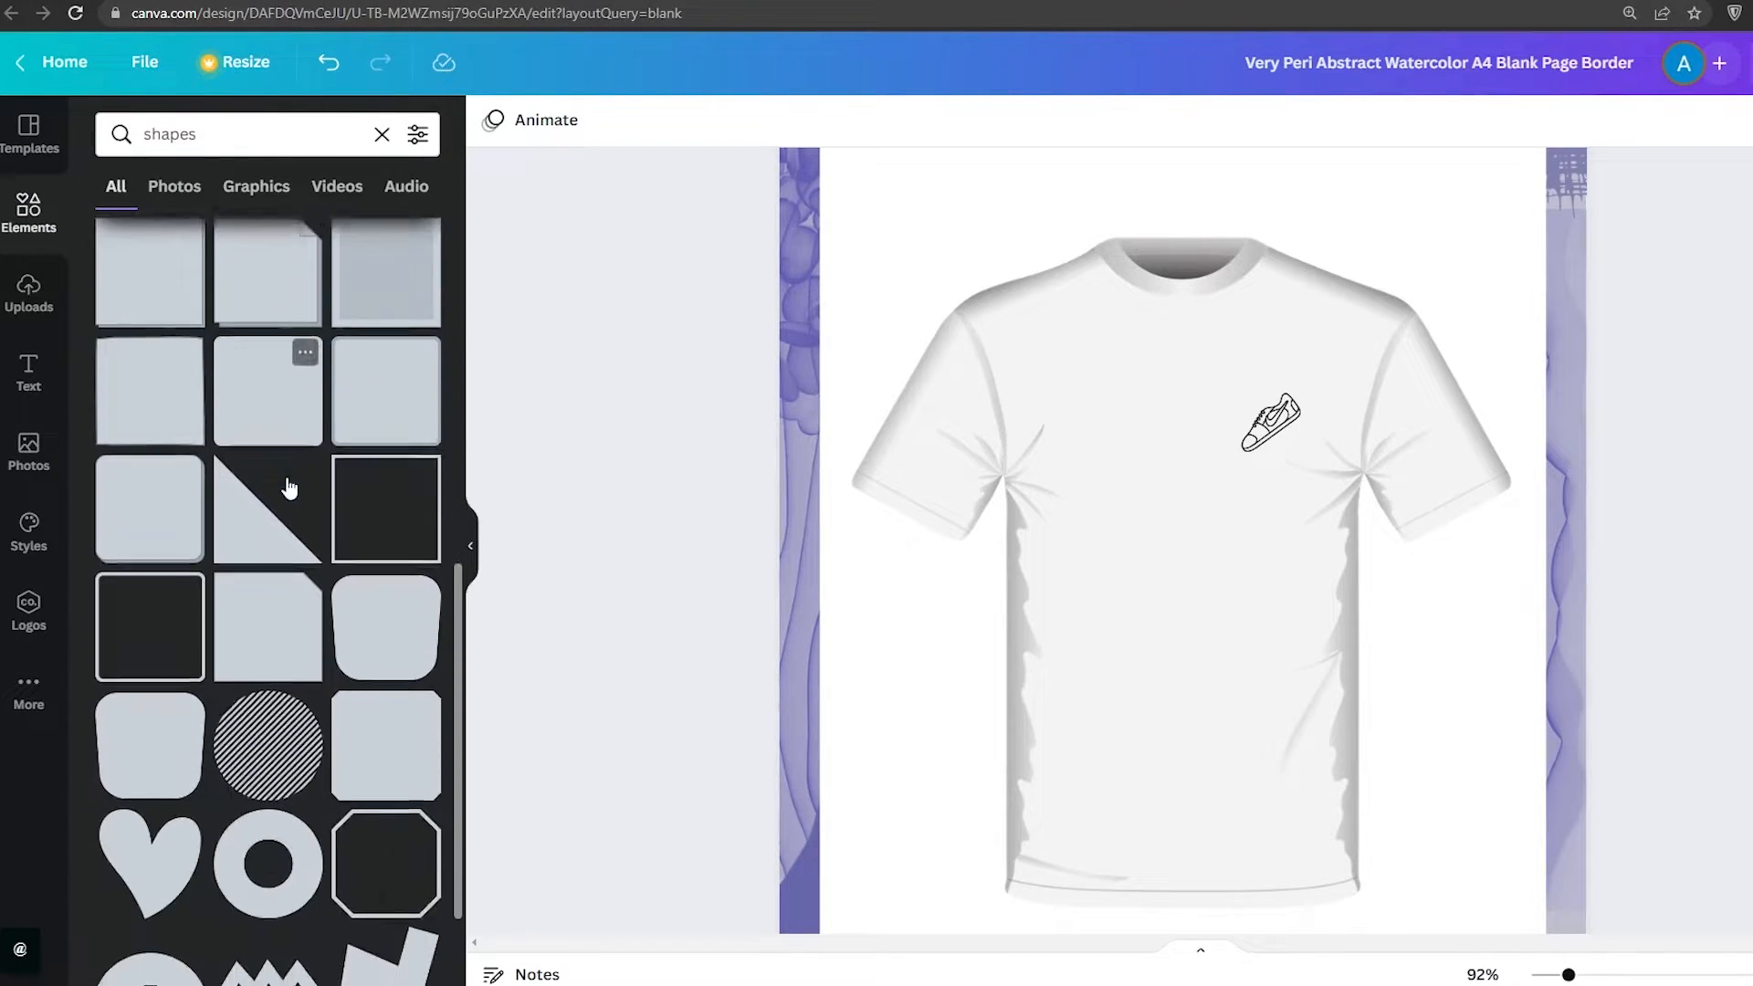
pyautogui.scroll(-8, 306, 461)
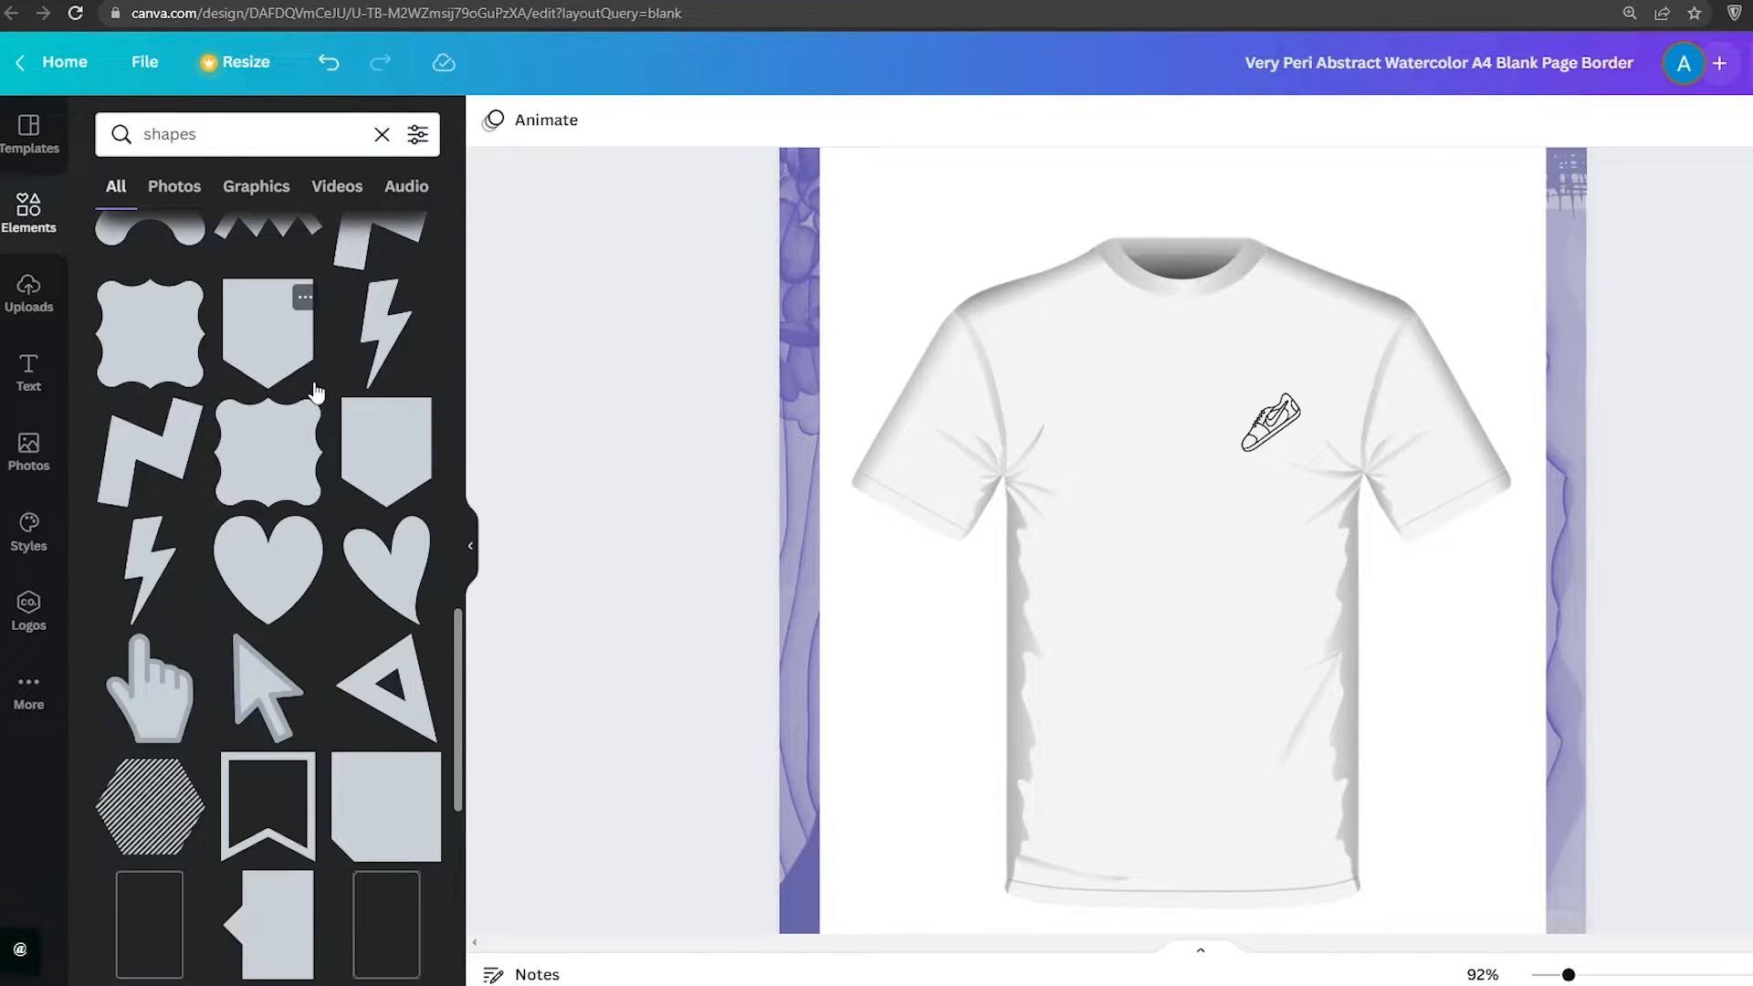
pyautogui.scroll(-4, 314, 392)
pyautogui.scroll(5, 447, 402)
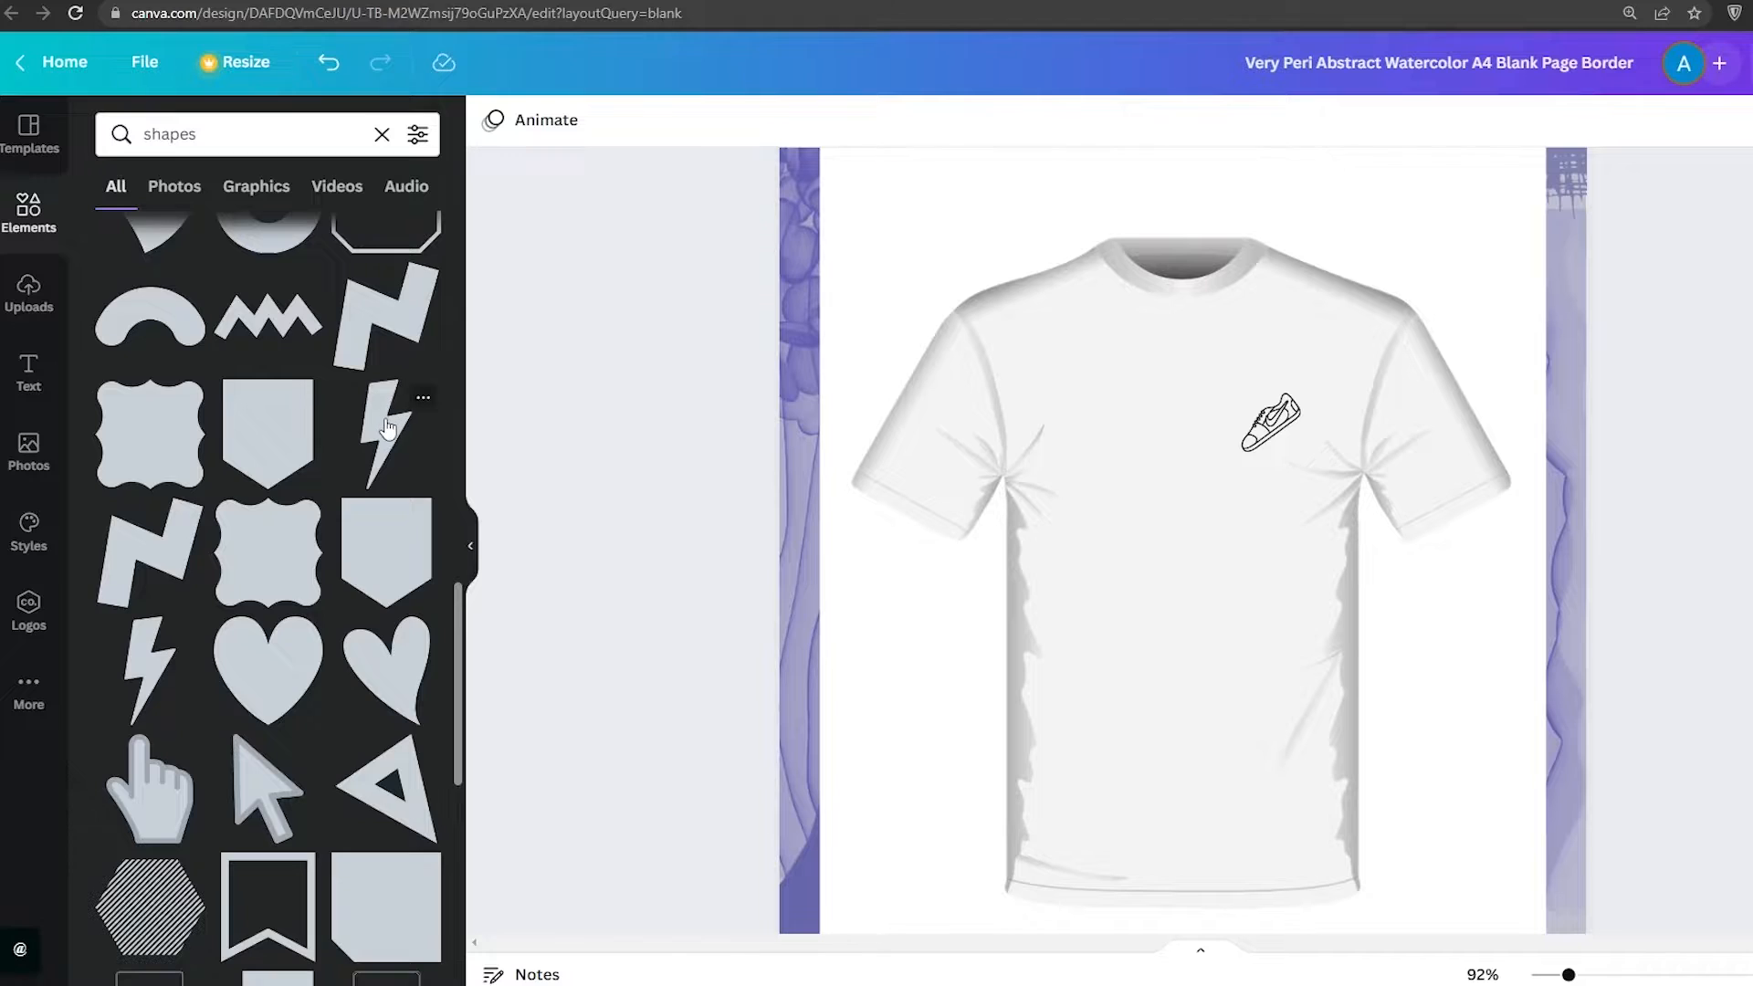
pyautogui.moveTo(382, 439); pyautogui.dragTo(1091, 433)
pyautogui.moveTo(1048, 379); pyautogui.dragTo(1081, 461)
pyautogui.moveTo(1178, 606); pyautogui.dragTo(1173, 471)
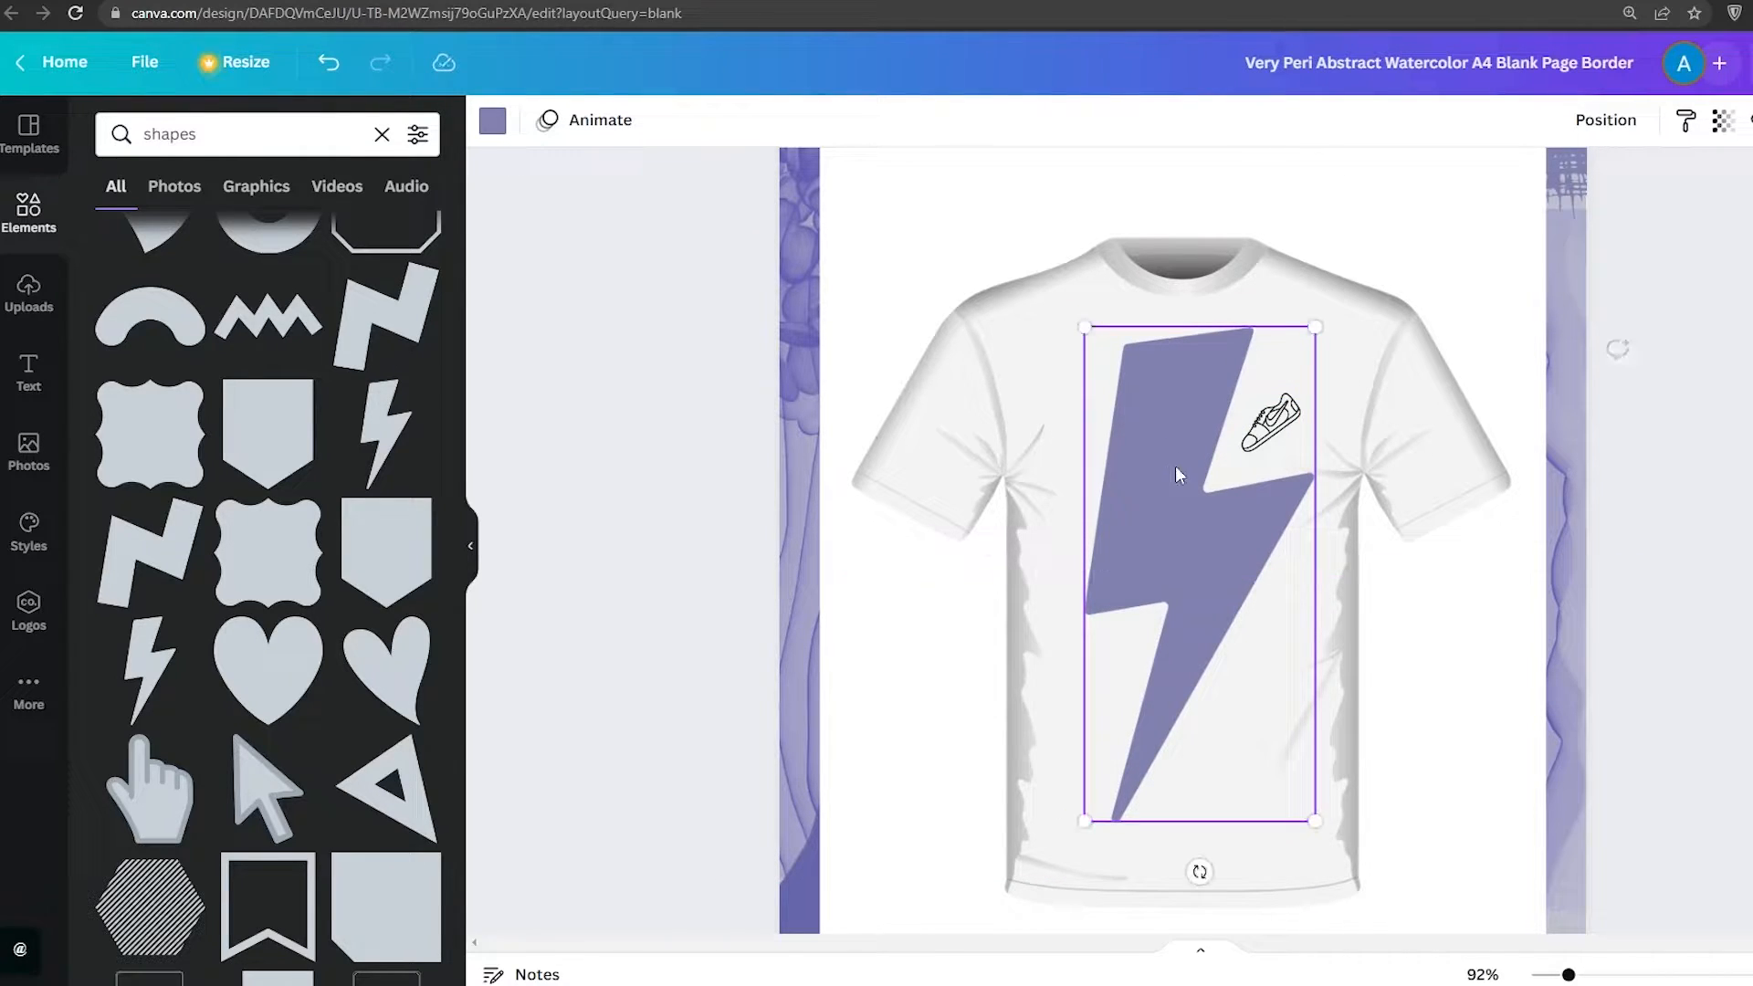
pyautogui.click(1688, 571)
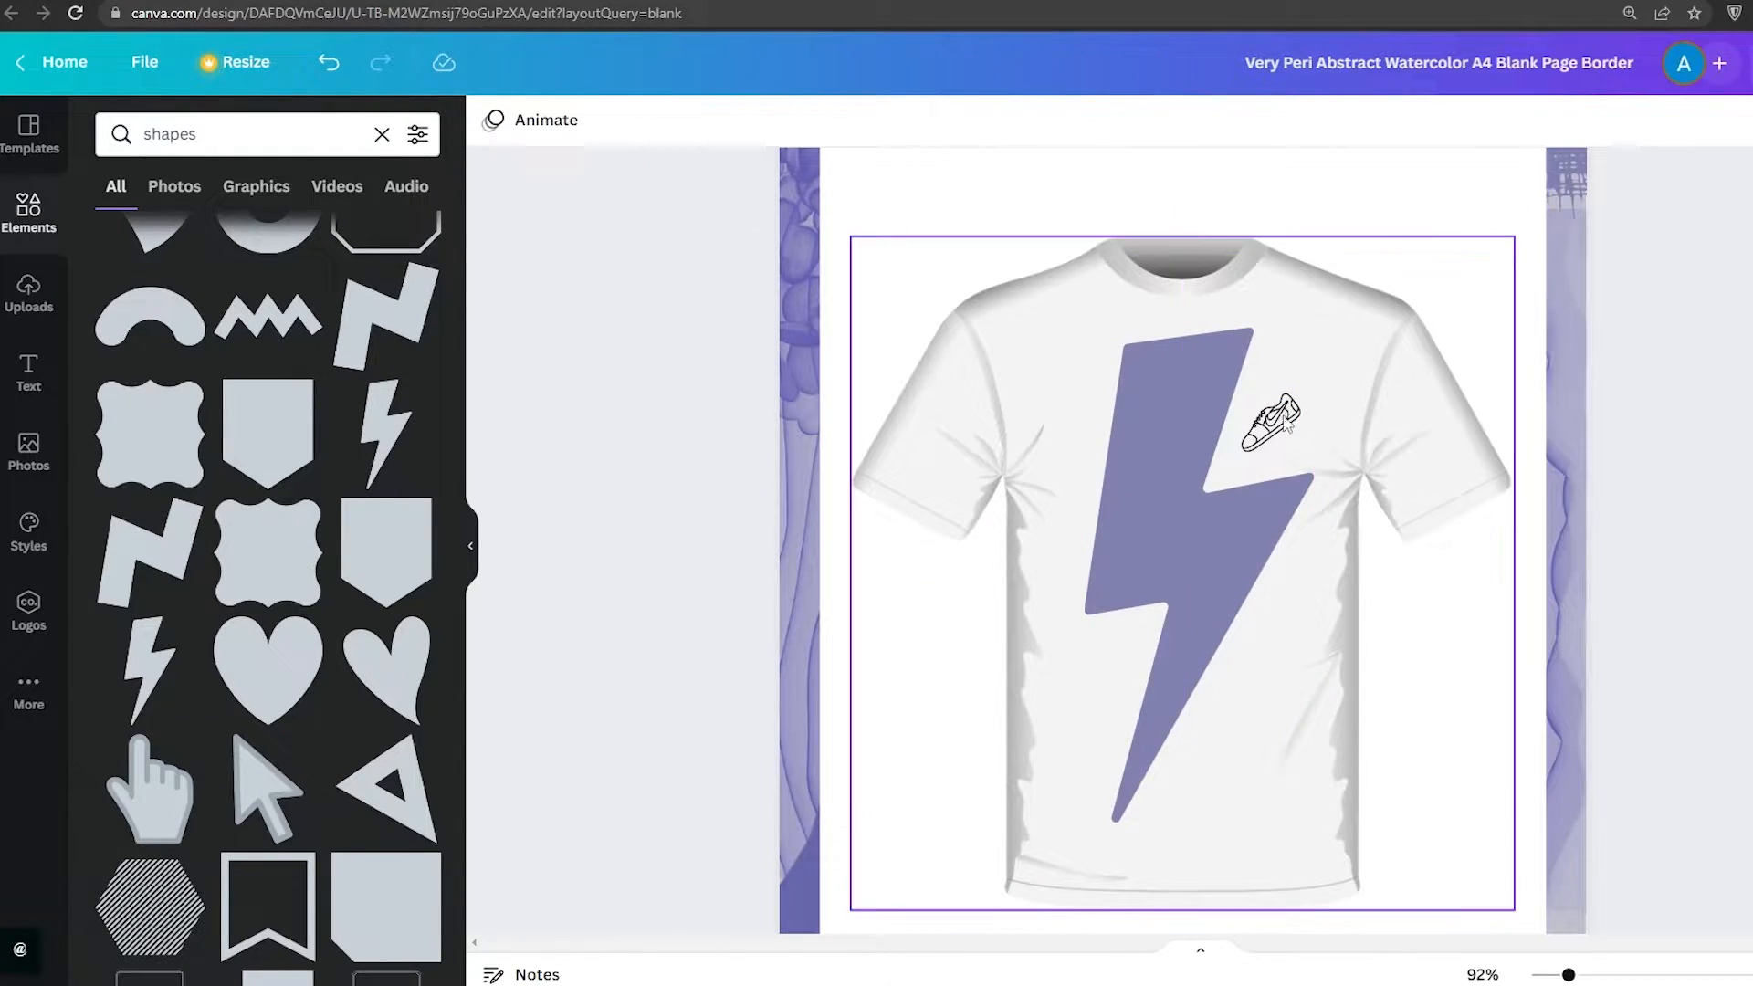
# Clear the search and browse the element categories and recently used graphics for a suitable arrow
pyautogui.scroll(-10, 220, 643)
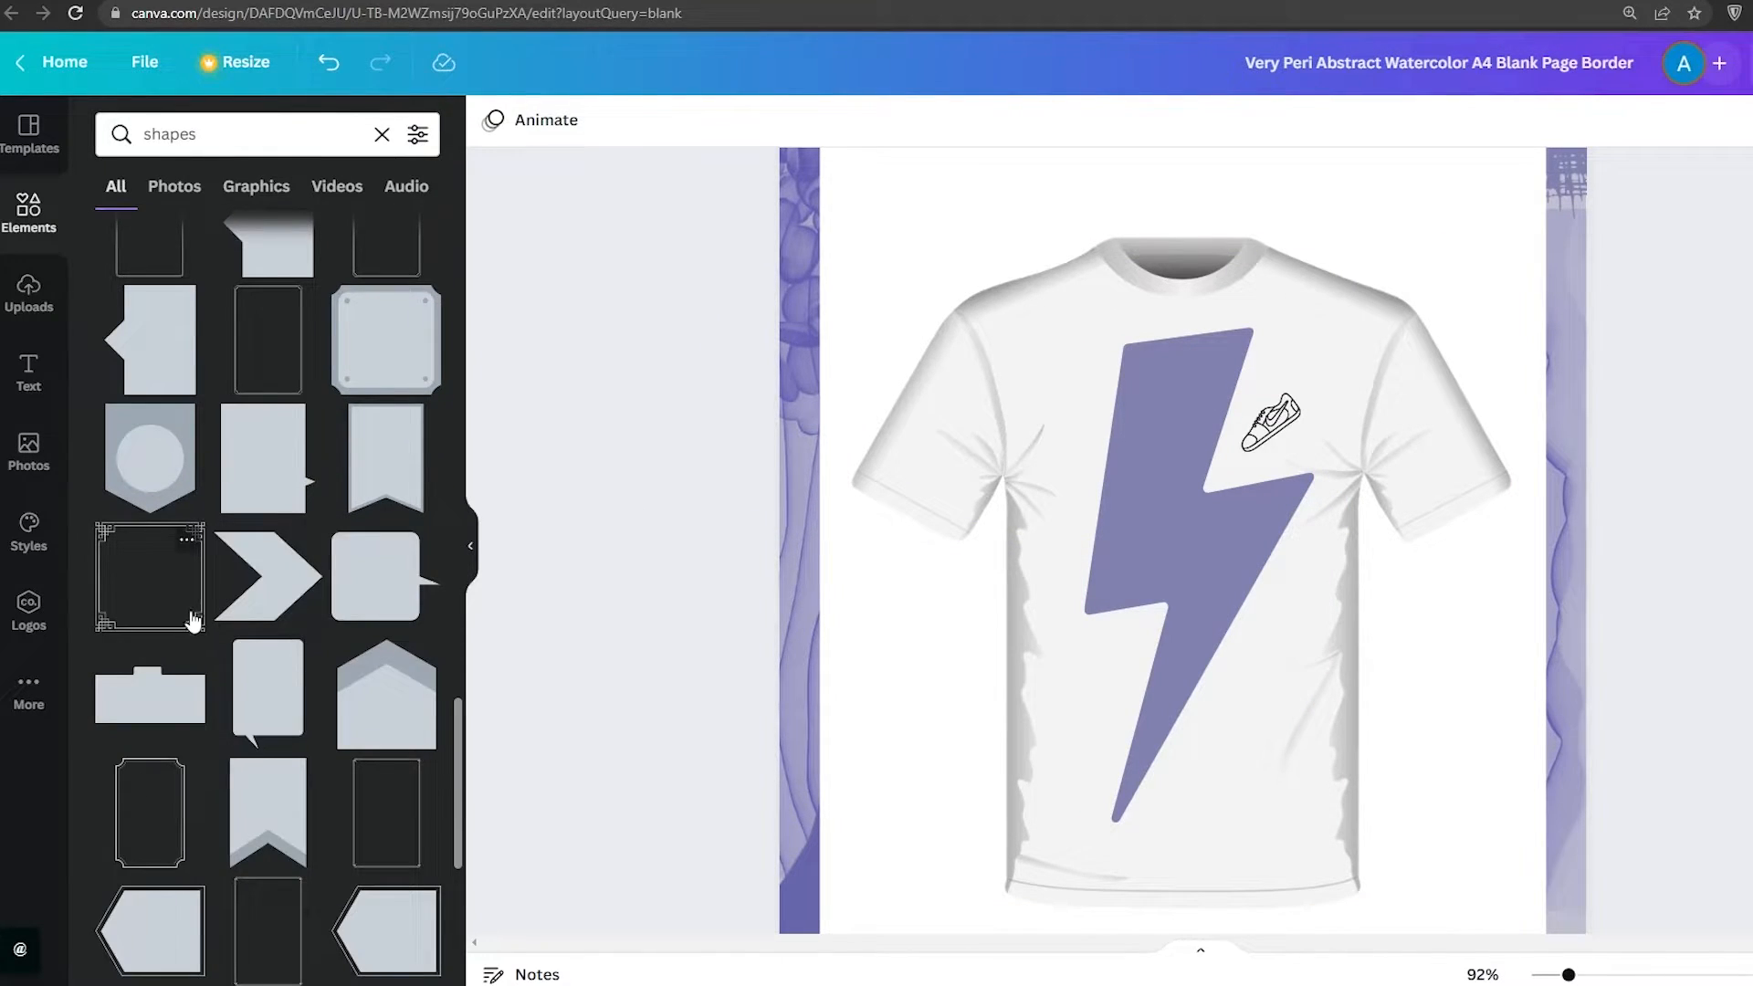
pyautogui.scroll(10, 164, 547)
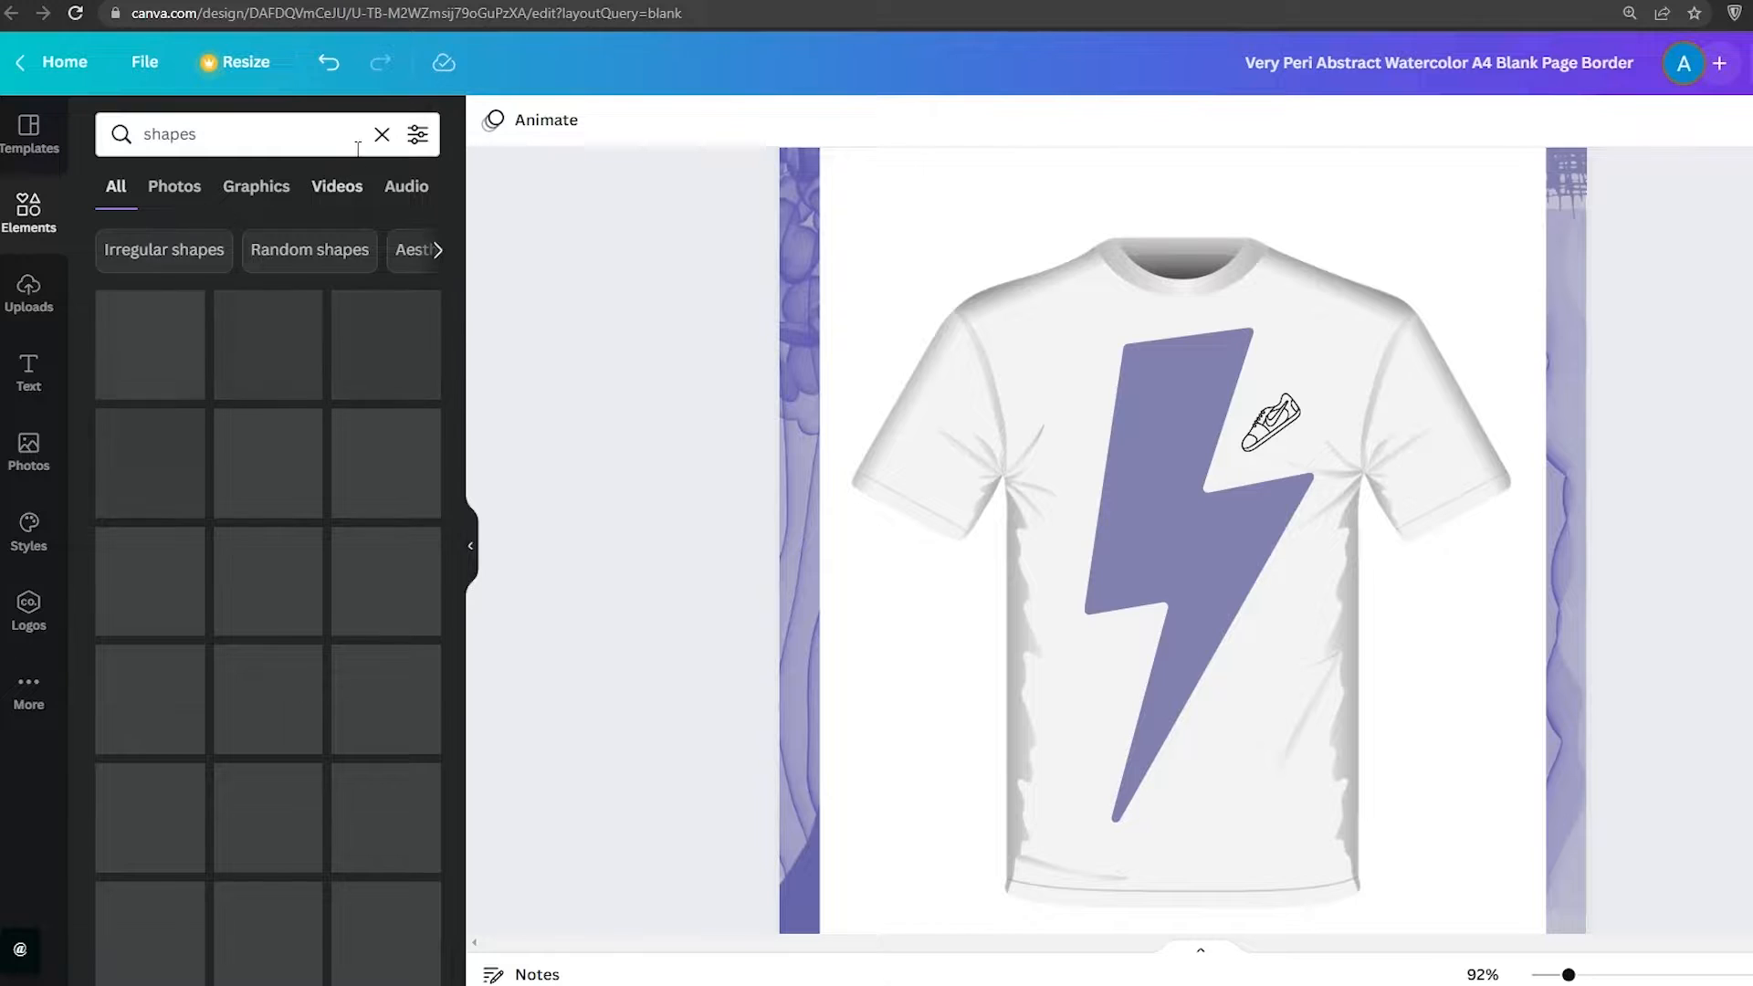
pyautogui.click(382, 135)
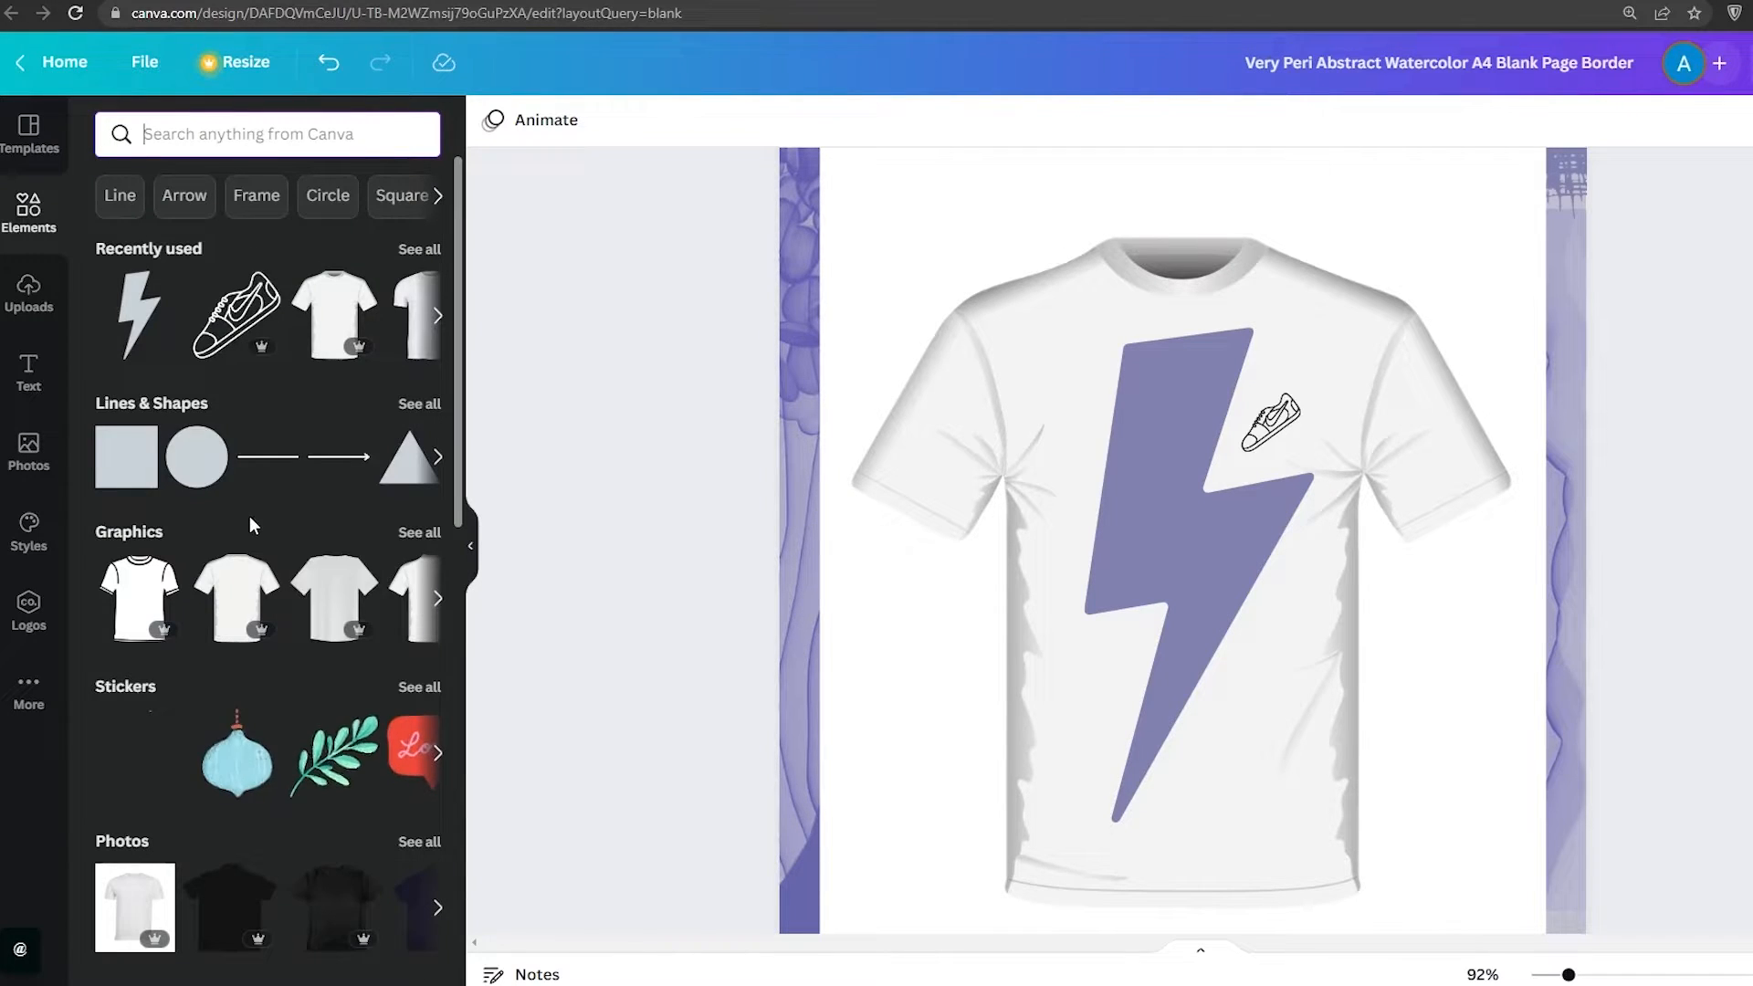
pyautogui.scroll(-2, 249, 517)
pyautogui.scroll(-1, 249, 516)
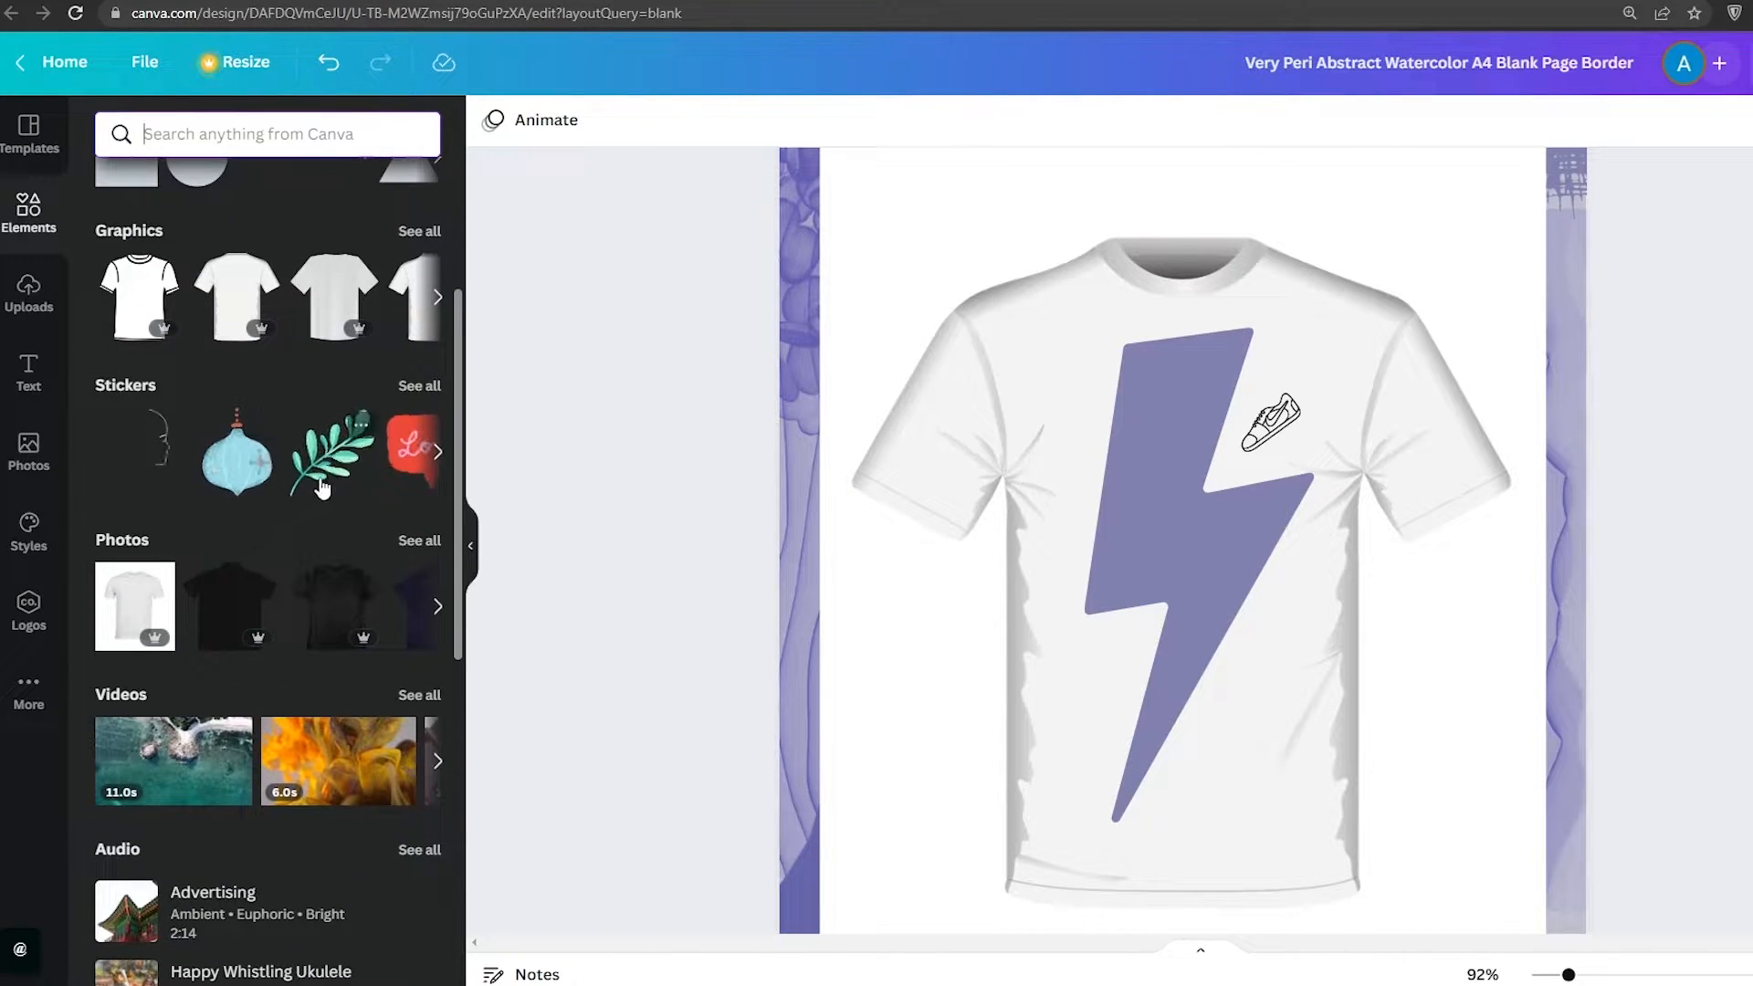
pyautogui.click(439, 454)
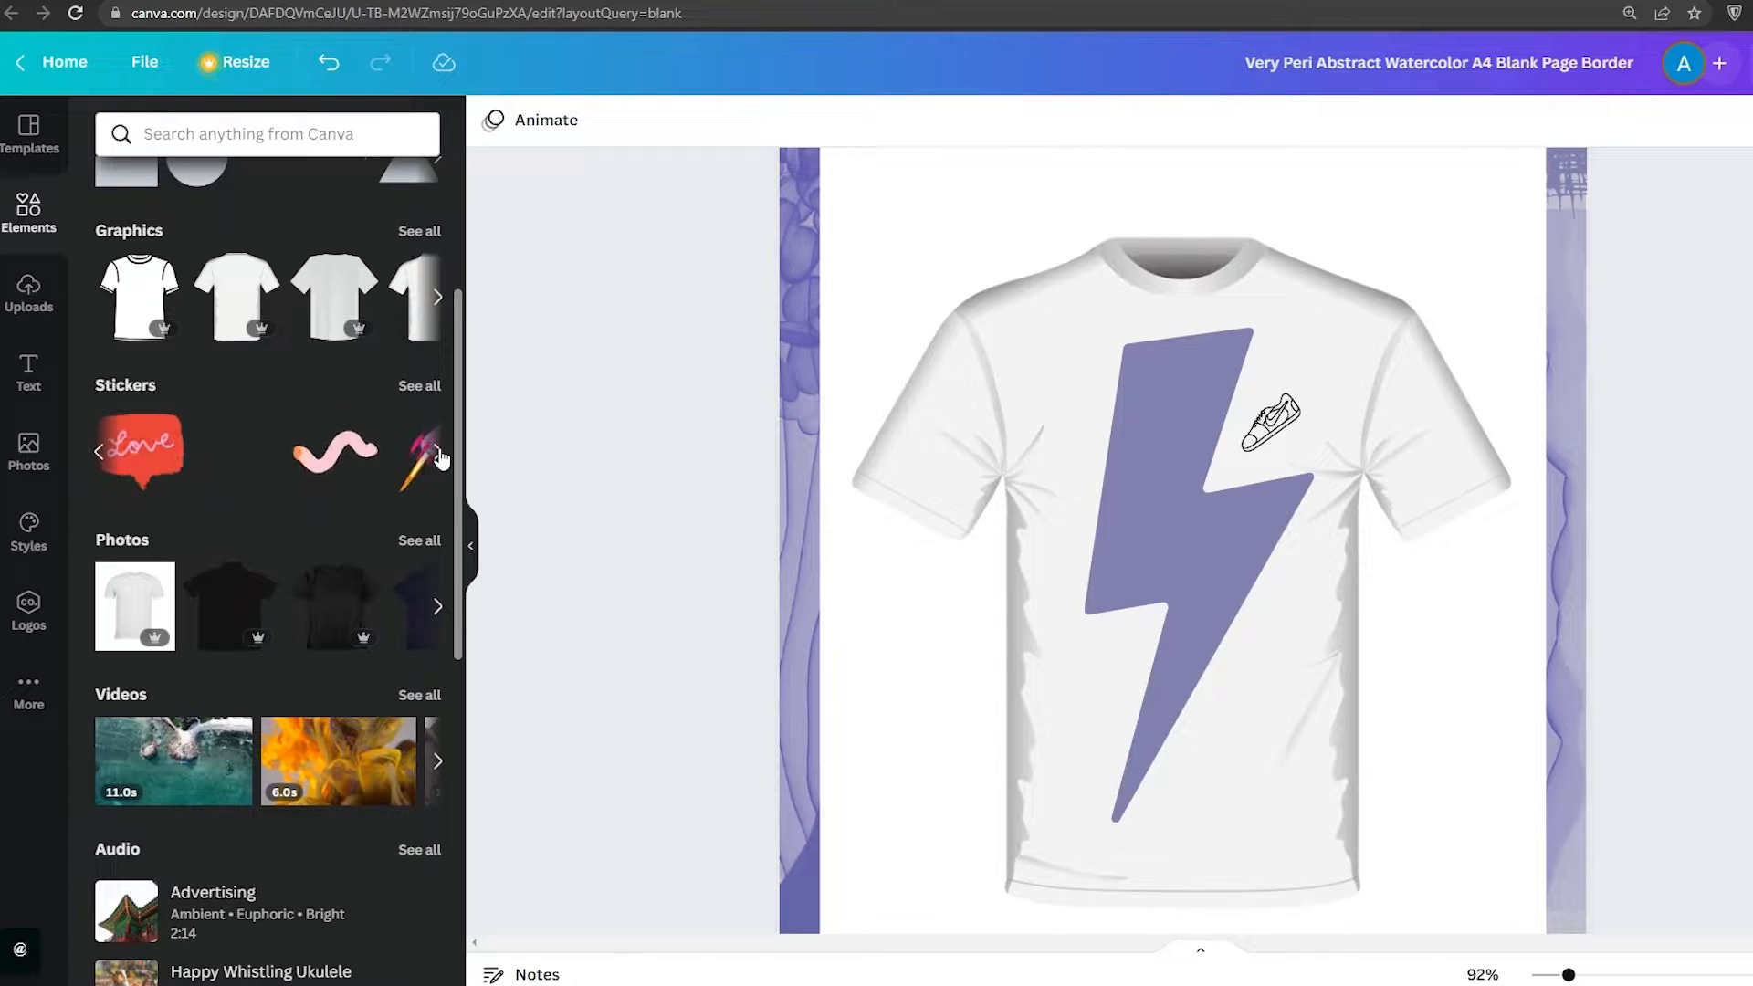
pyautogui.click(439, 454)
pyautogui.scroll(-1, 358, 545)
pyautogui.scroll(3, 292, 584)
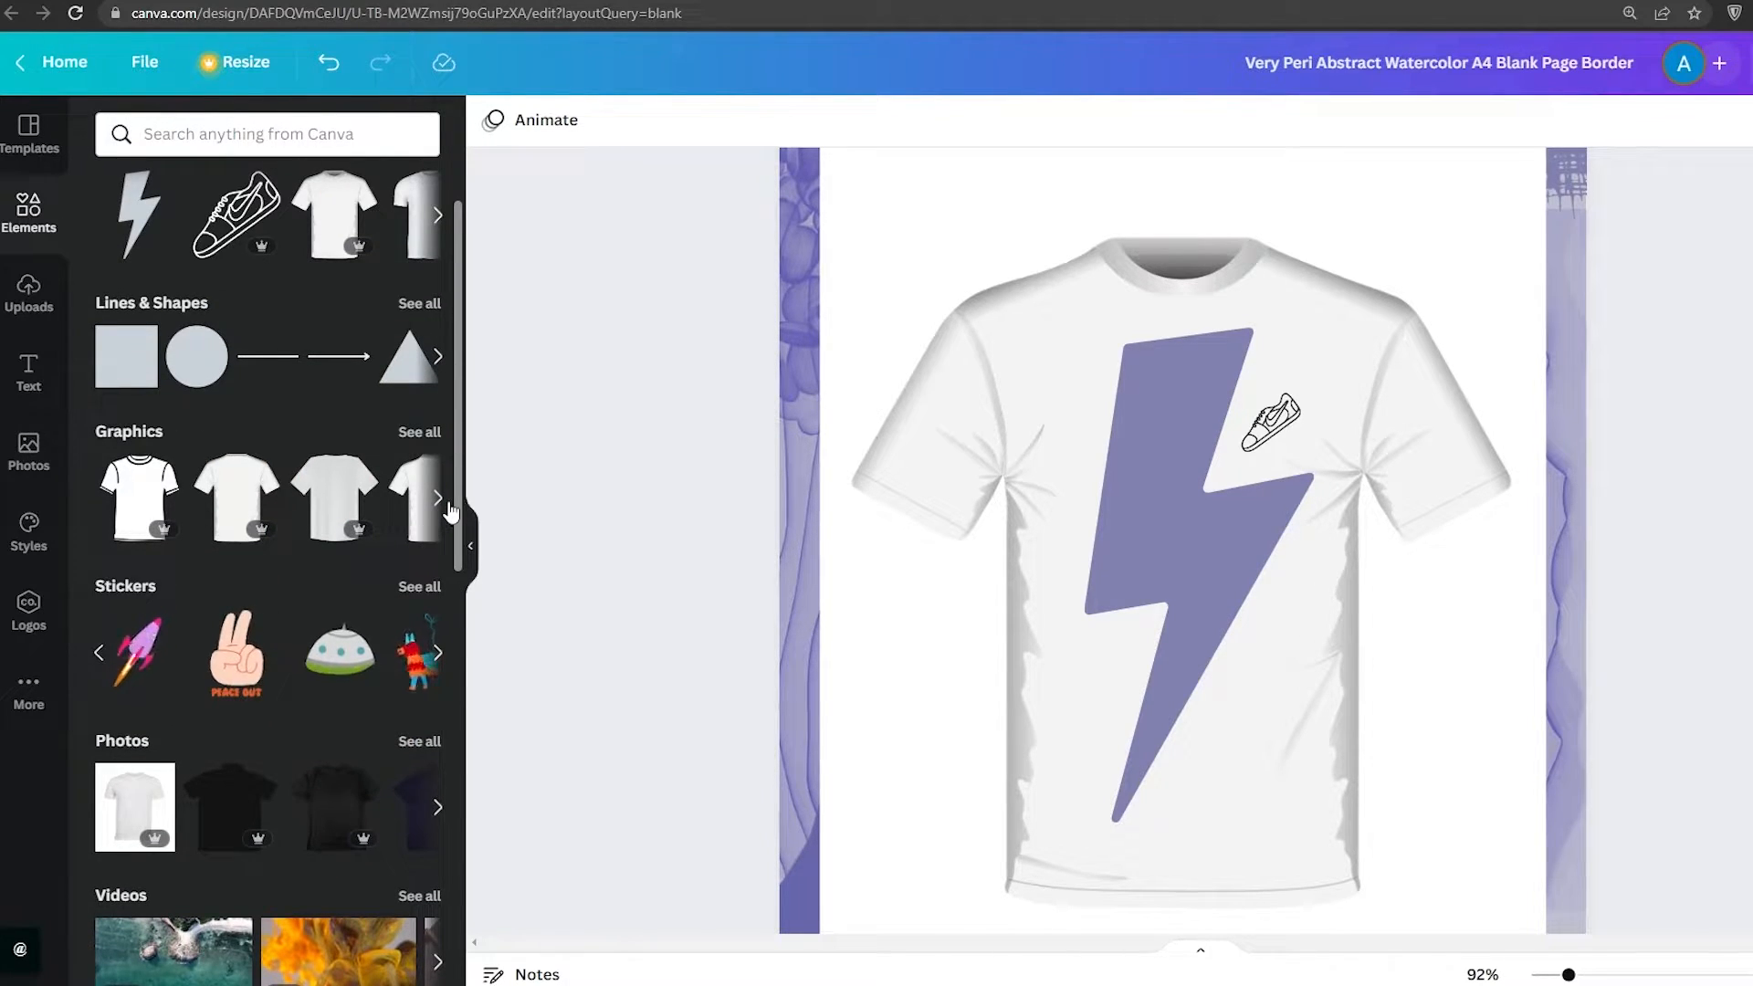
pyautogui.click(439, 356)
pyautogui.scroll(1, 283, 513)
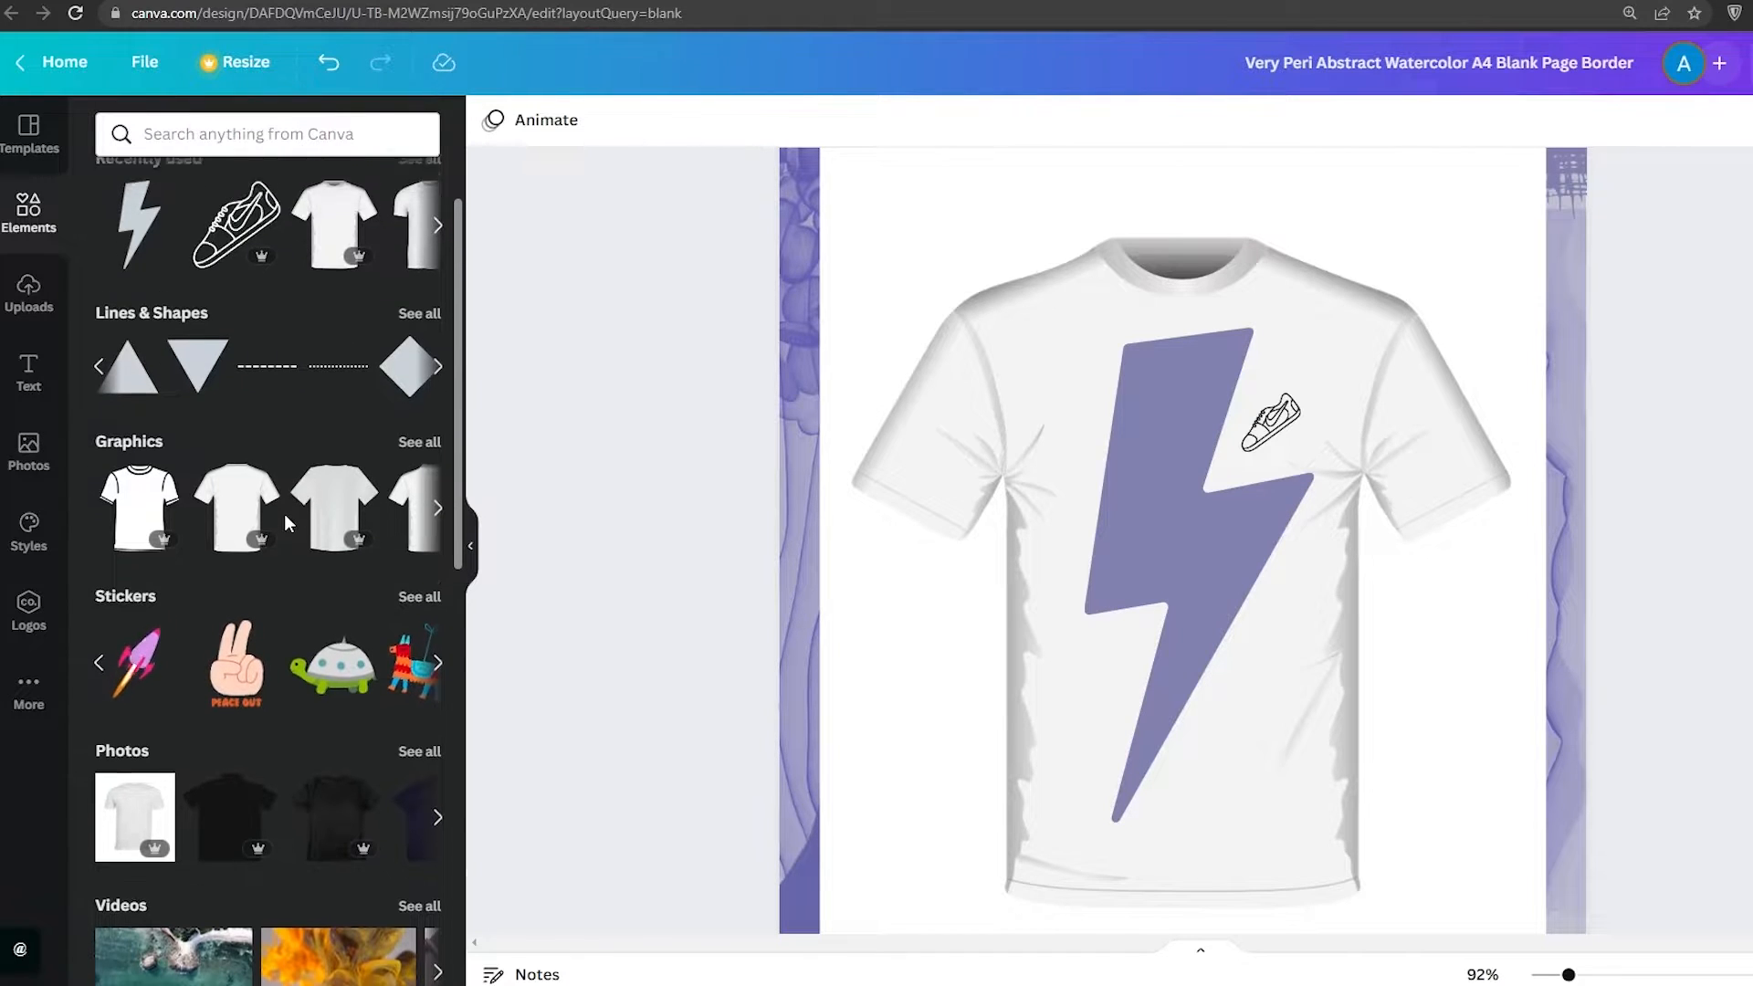
pyautogui.click(439, 317)
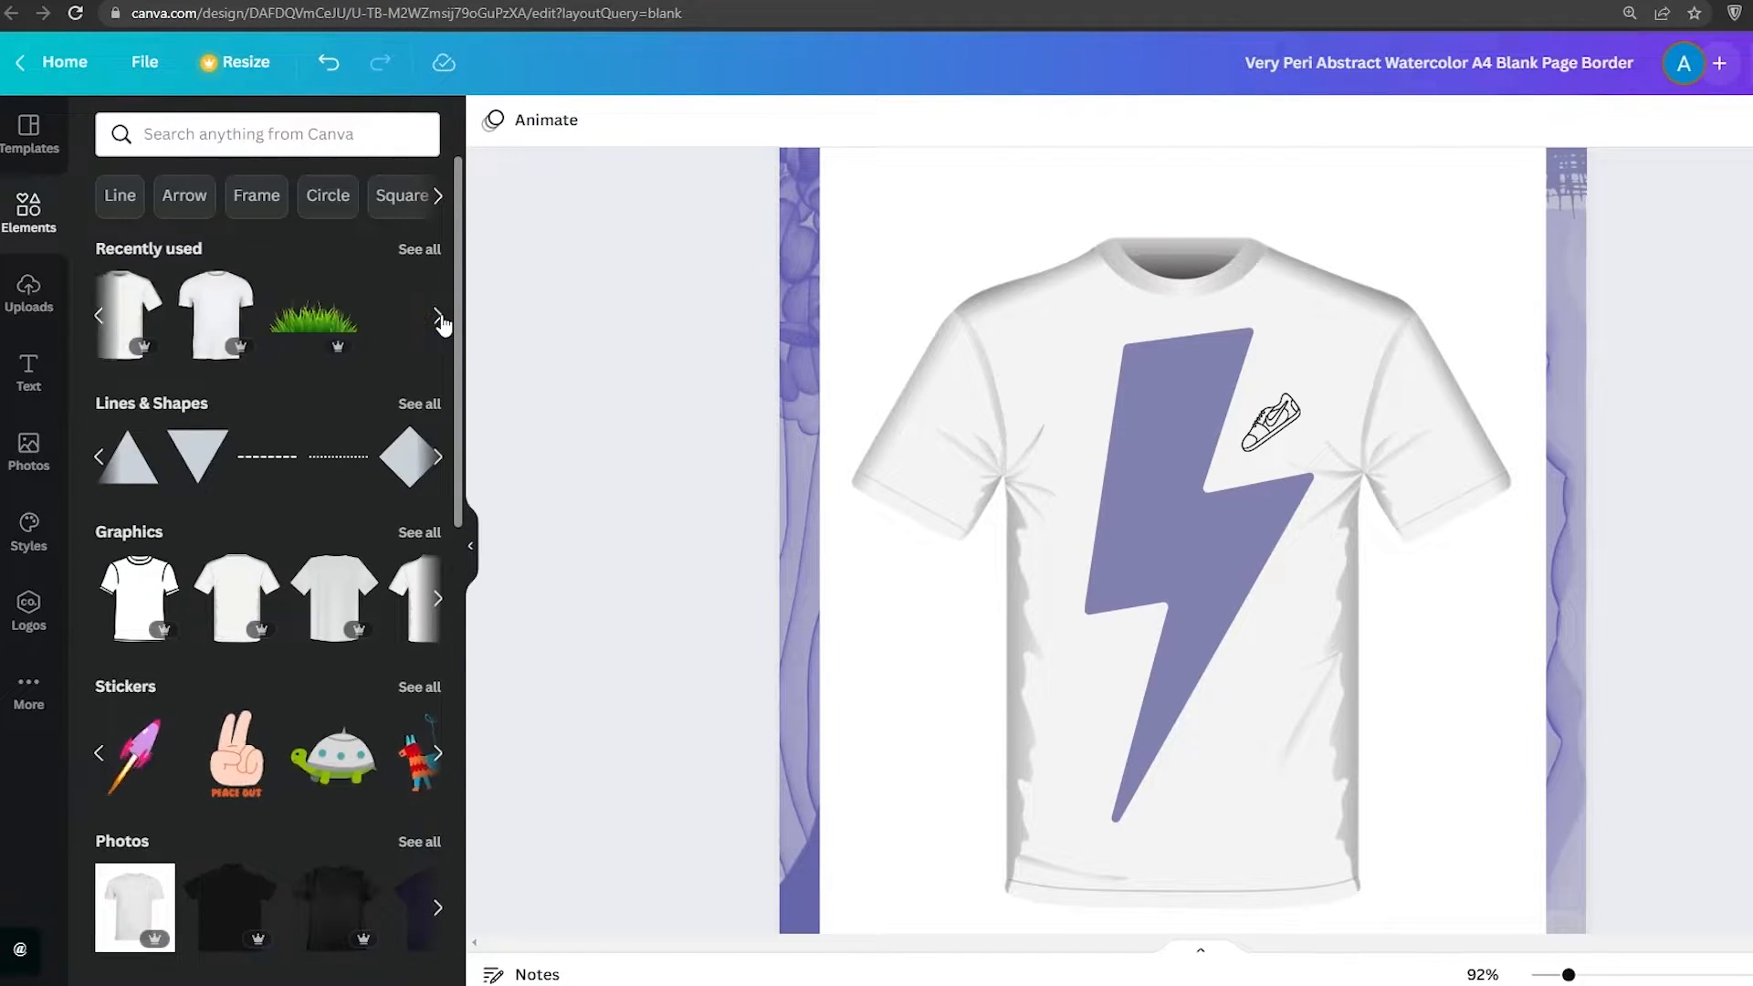
pyautogui.click(439, 317)
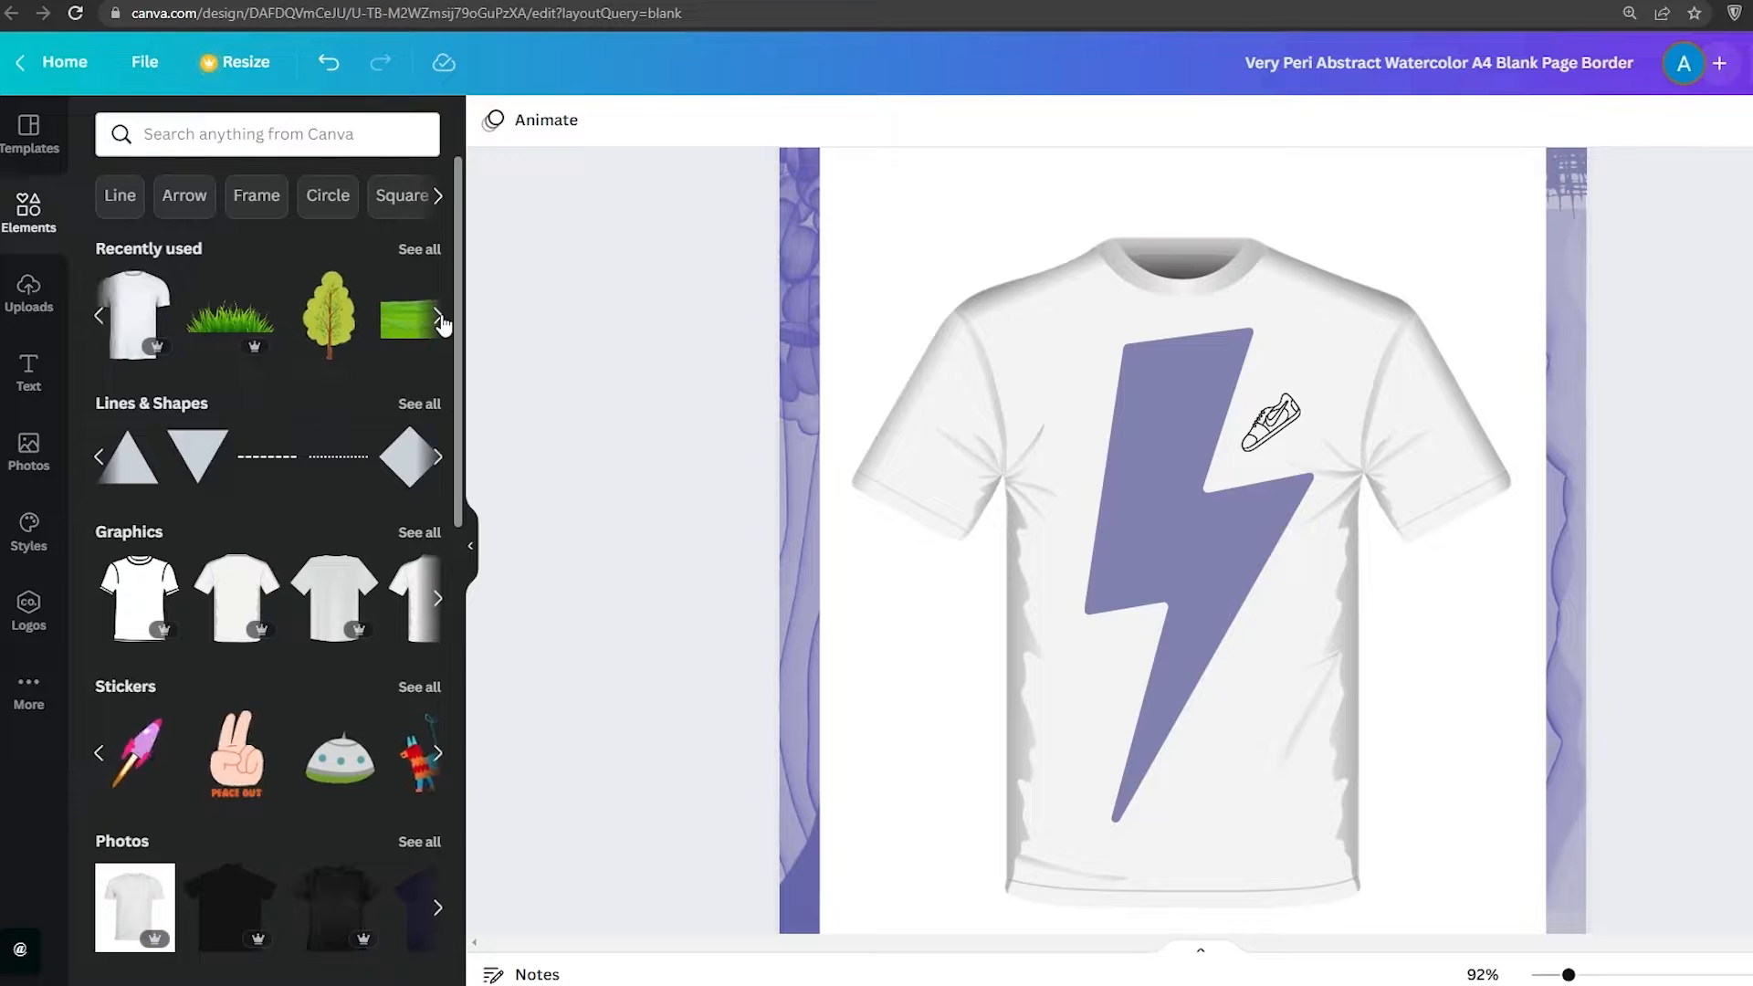
pyautogui.click(439, 320)
pyautogui.click(439, 319)
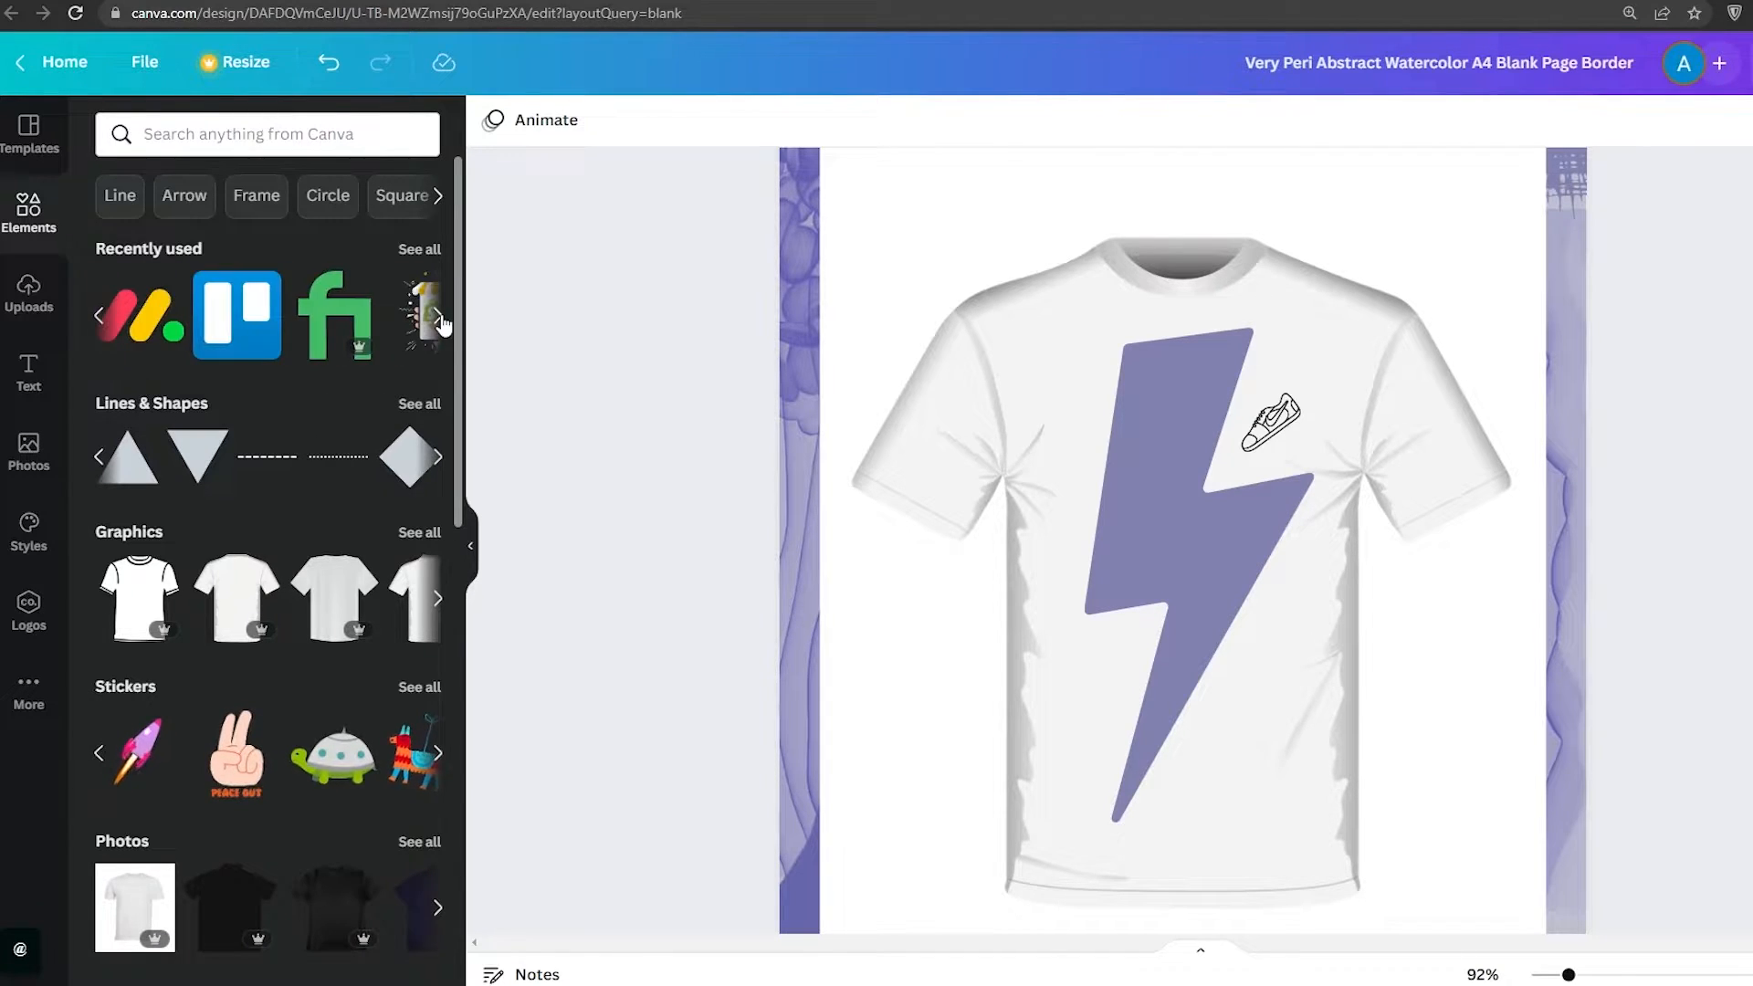
pyautogui.click(100, 318)
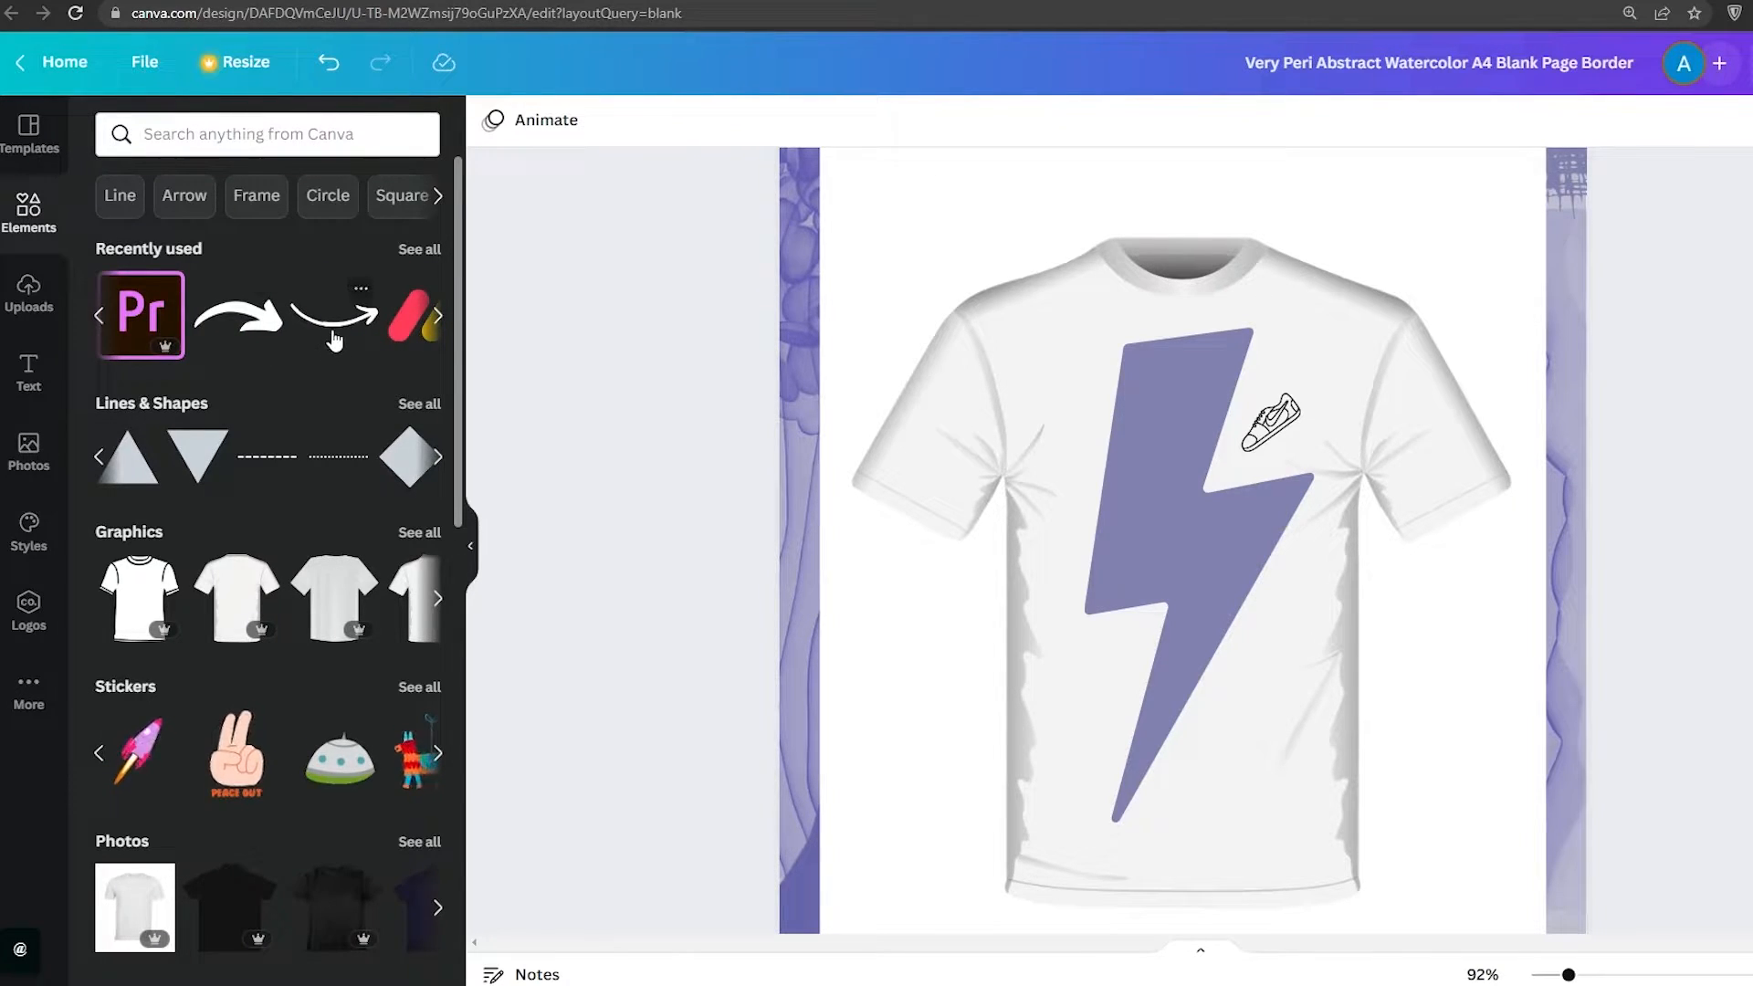
# Add a black curved arrow graphic to the upper chest of the shirt, just left of the sneaker logo
pyautogui.moveTo(335, 339); pyautogui.dragTo(1132, 456)
pyautogui.moveTo(1084, 383); pyautogui.dragTo(1136, 376)
pyautogui.click(492, 120)
pyautogui.click(177, 237)
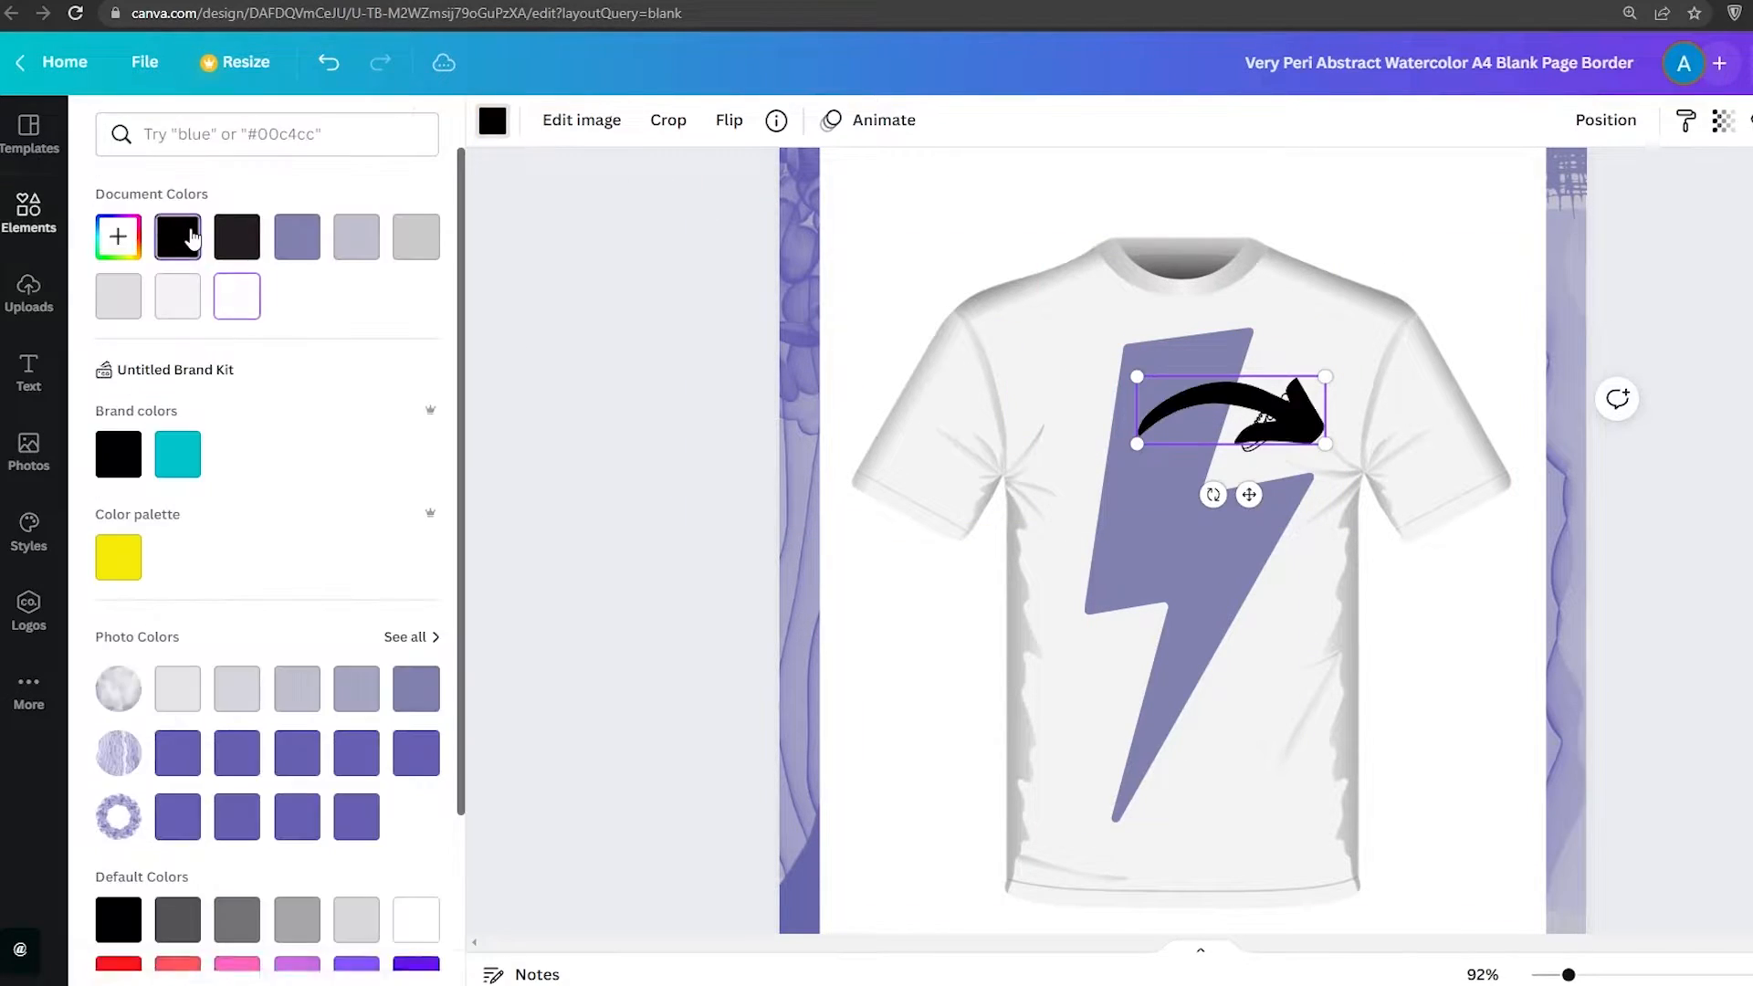
pyautogui.click(642, 414)
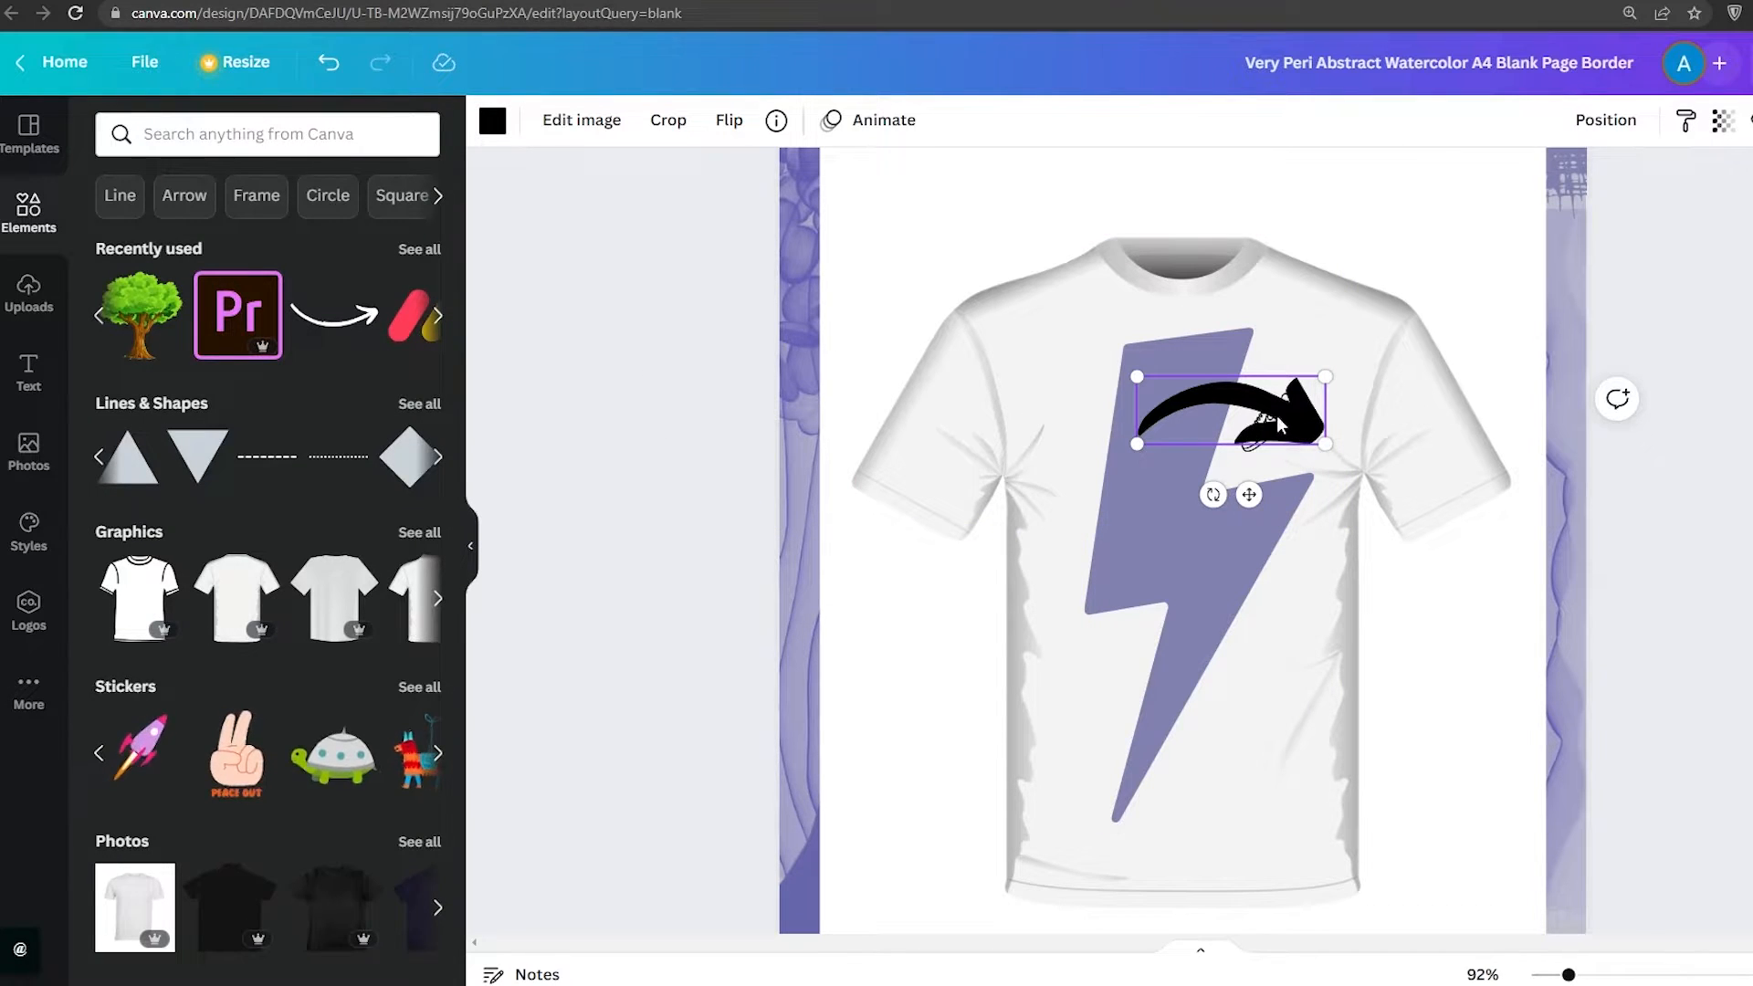
pyautogui.moveTo(1278, 421); pyautogui.dragTo(1205, 385)
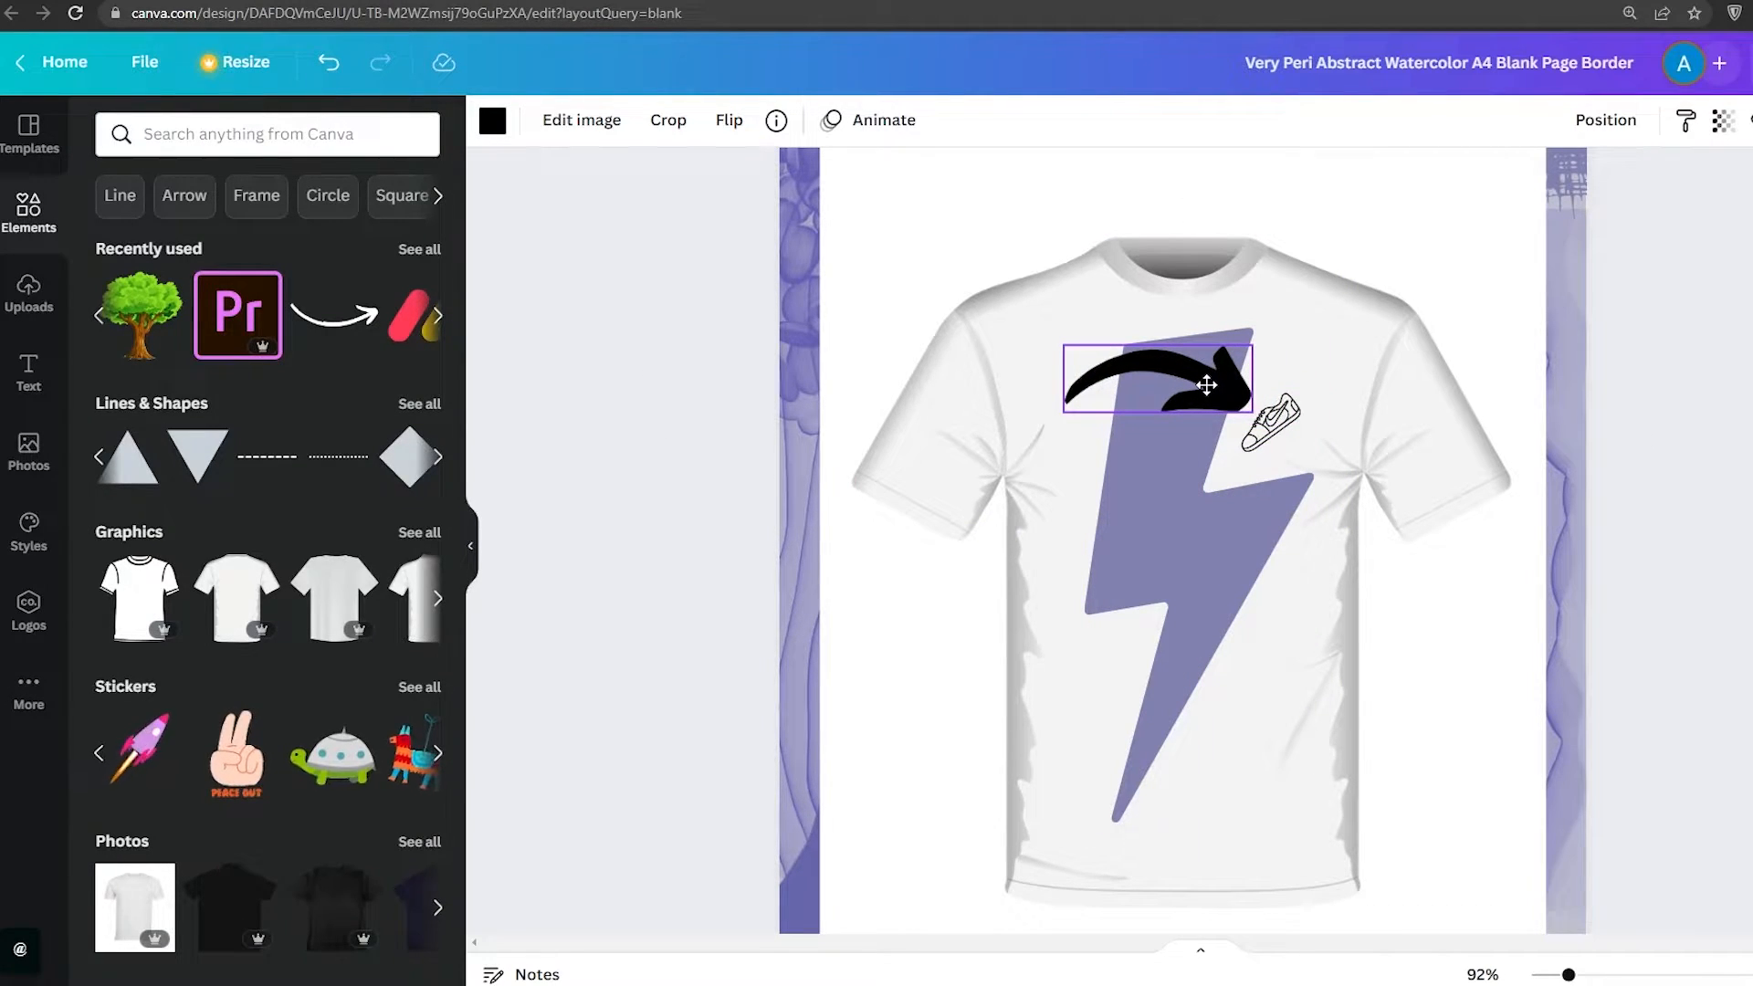
# Shrink the lightning bolt and move it to the lower left area of the shirt
pyautogui.click(1187, 527)
pyautogui.moveTo(1187, 526); pyautogui.dragTo(1194, 573)
pyautogui.moveTo(1311, 391); pyautogui.dragTo(1102, 641)
pyautogui.click(746, 403)
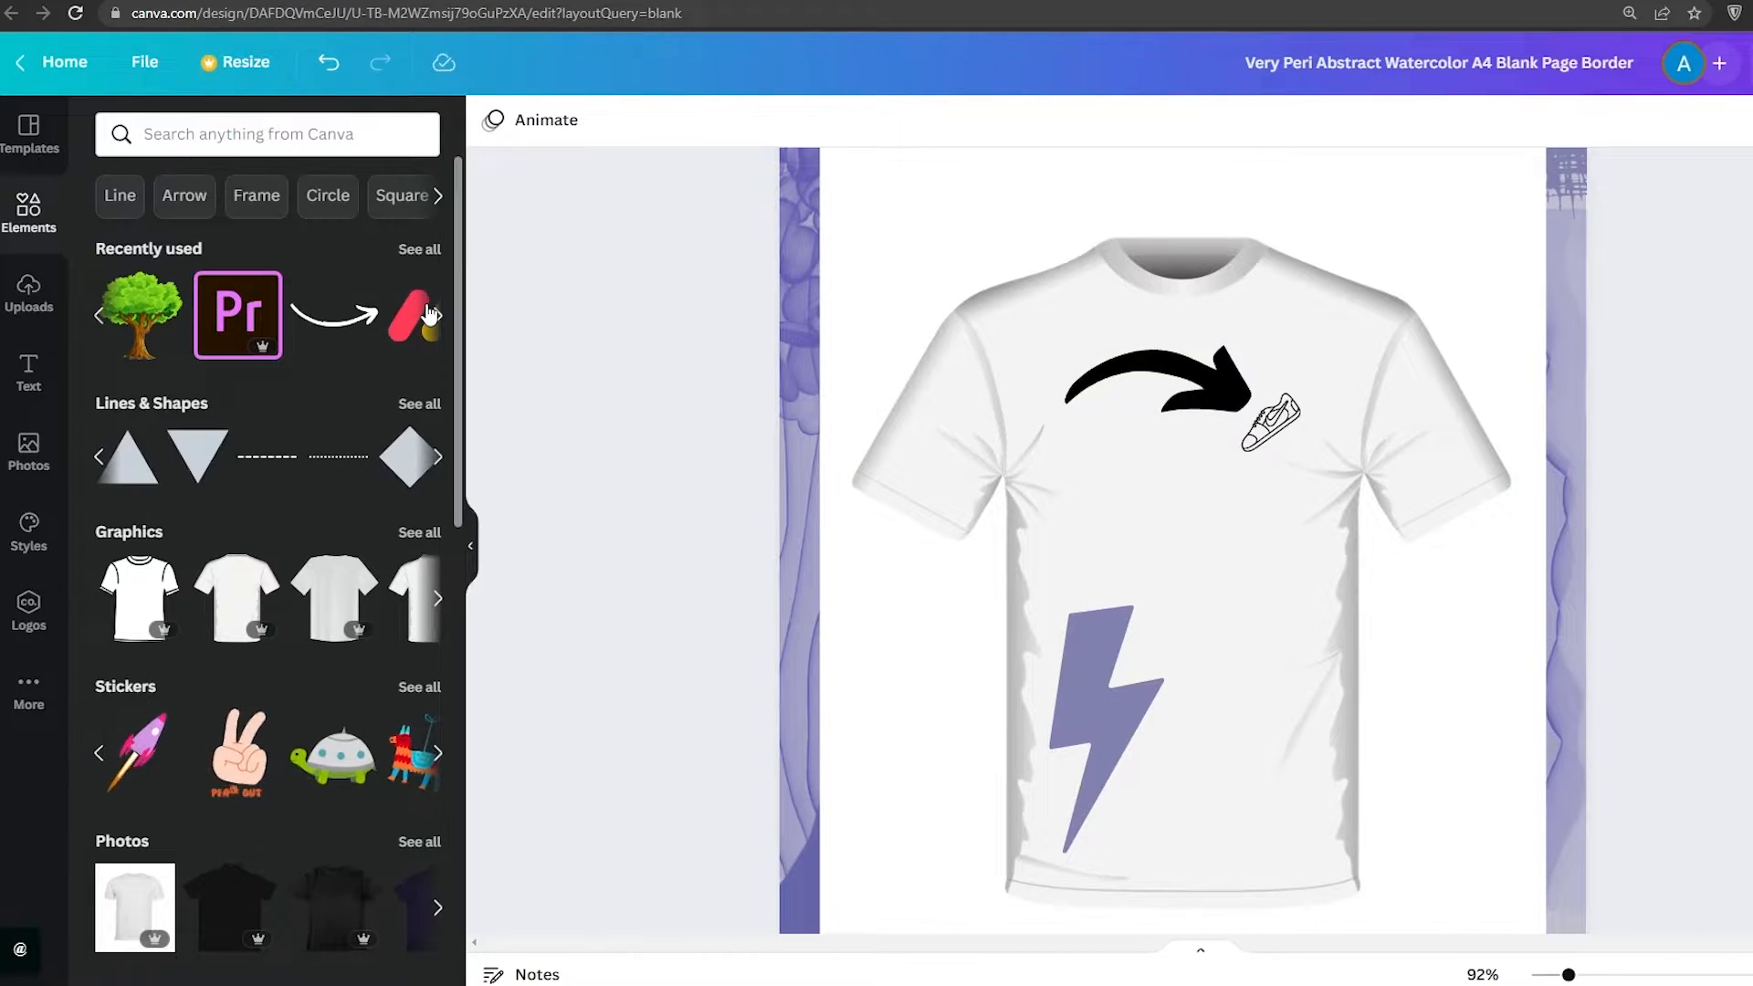
# Nudge the sneaker logo and the arrow so the arrow points at the sneaker
pyautogui.moveTo(1269, 421); pyautogui.dragTo(1289, 441)
pyautogui.moveTo(1215, 380)
pyautogui.mouseDown()
pyautogui.moveTo(1231, 384)
pyautogui.moveTo(1231, 359)
pyautogui.mouseUp()
pyautogui.moveTo(1190, 375); pyautogui.dragTo(1228, 368)
# Search the elements for nike and scroll through the results
pyautogui.click(371, 131)
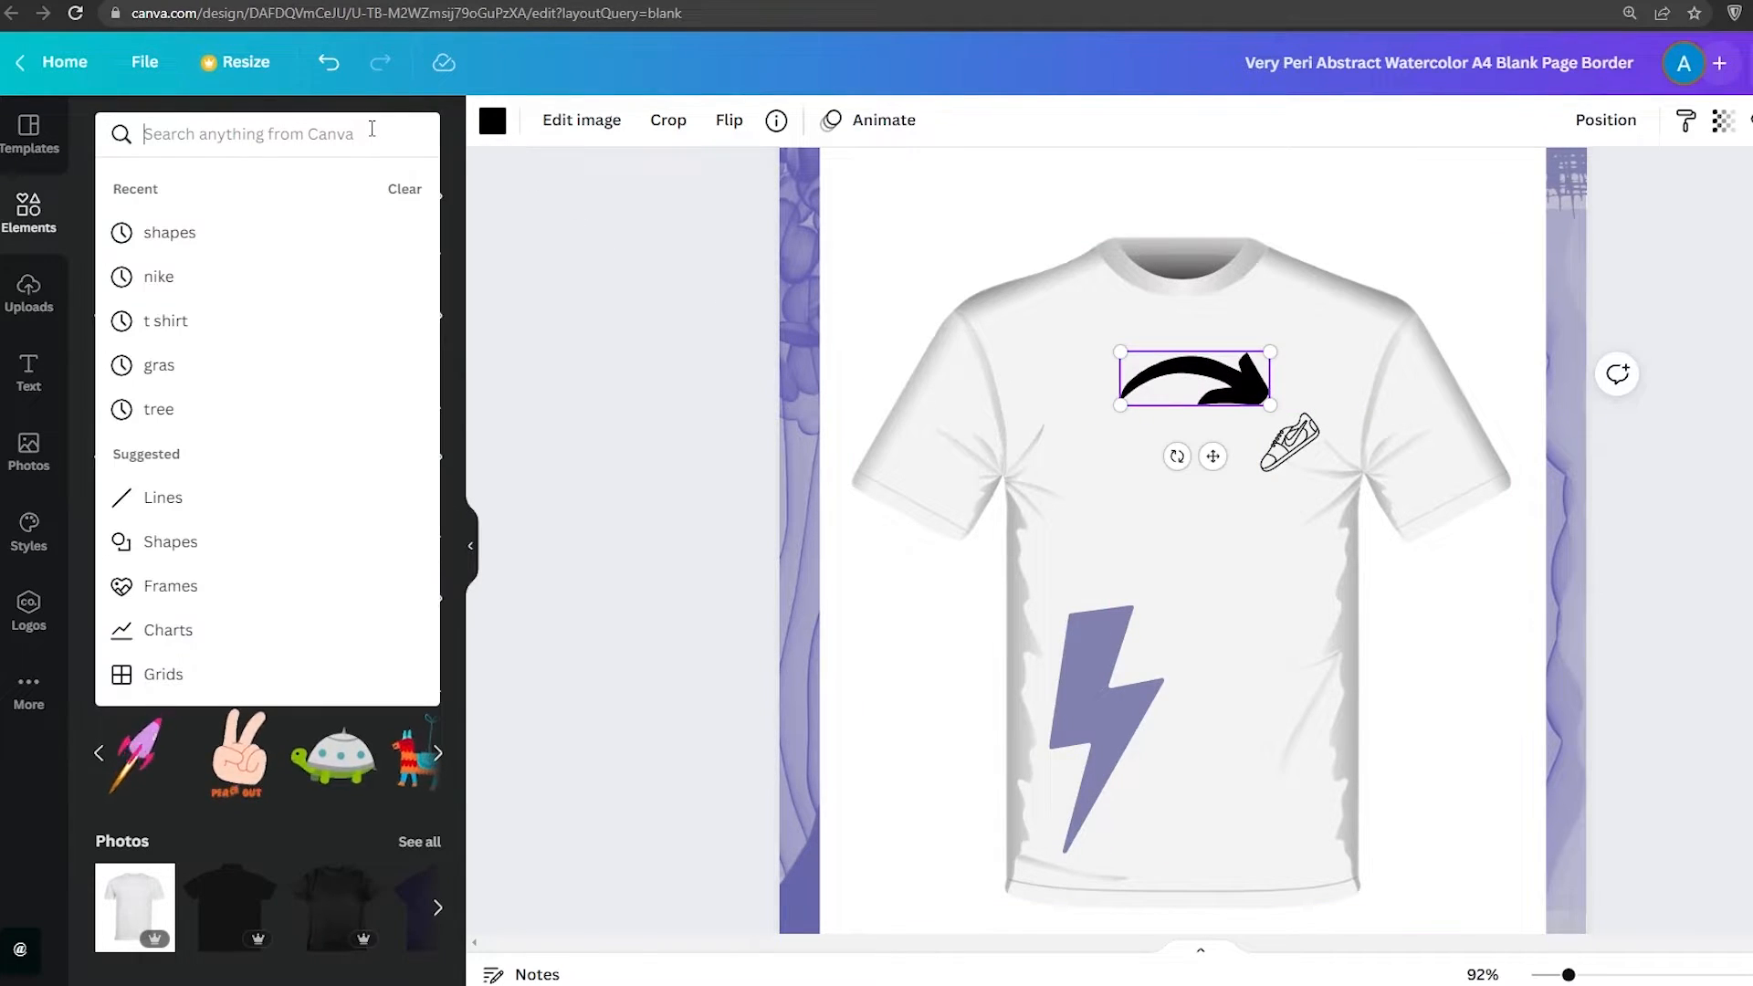
pyautogui.write('nike')
pyautogui.press('Return')
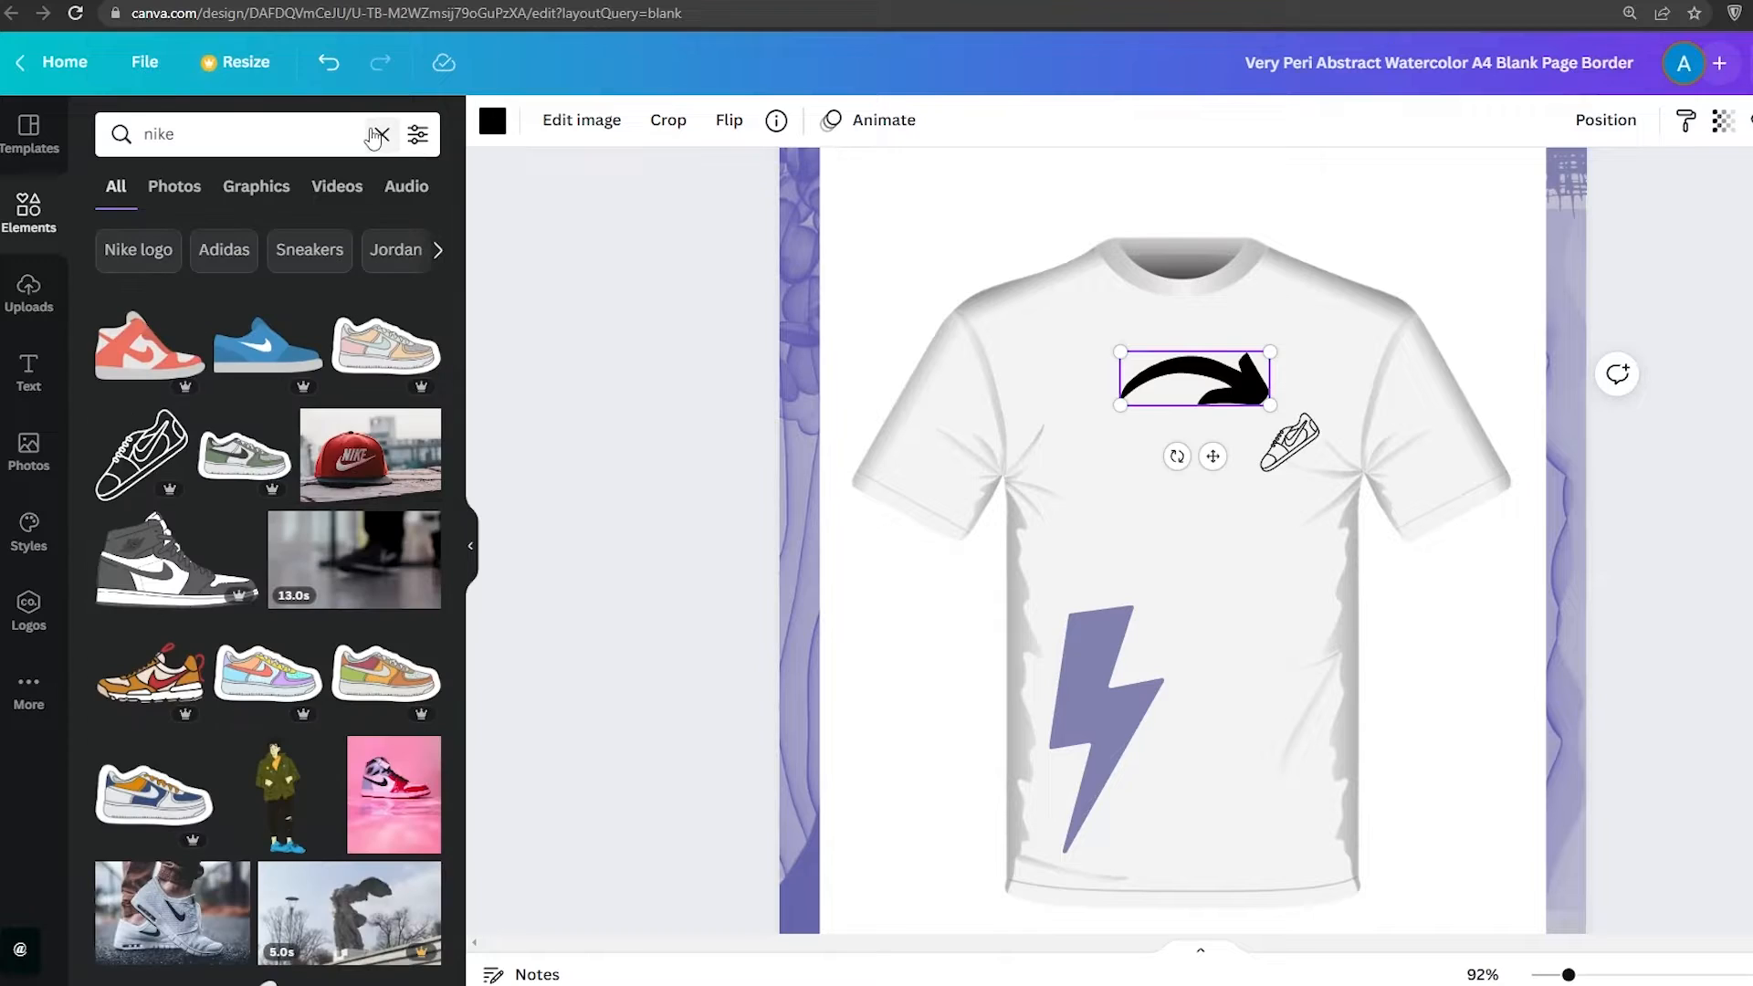
pyautogui.scroll(-15, 185, 380)
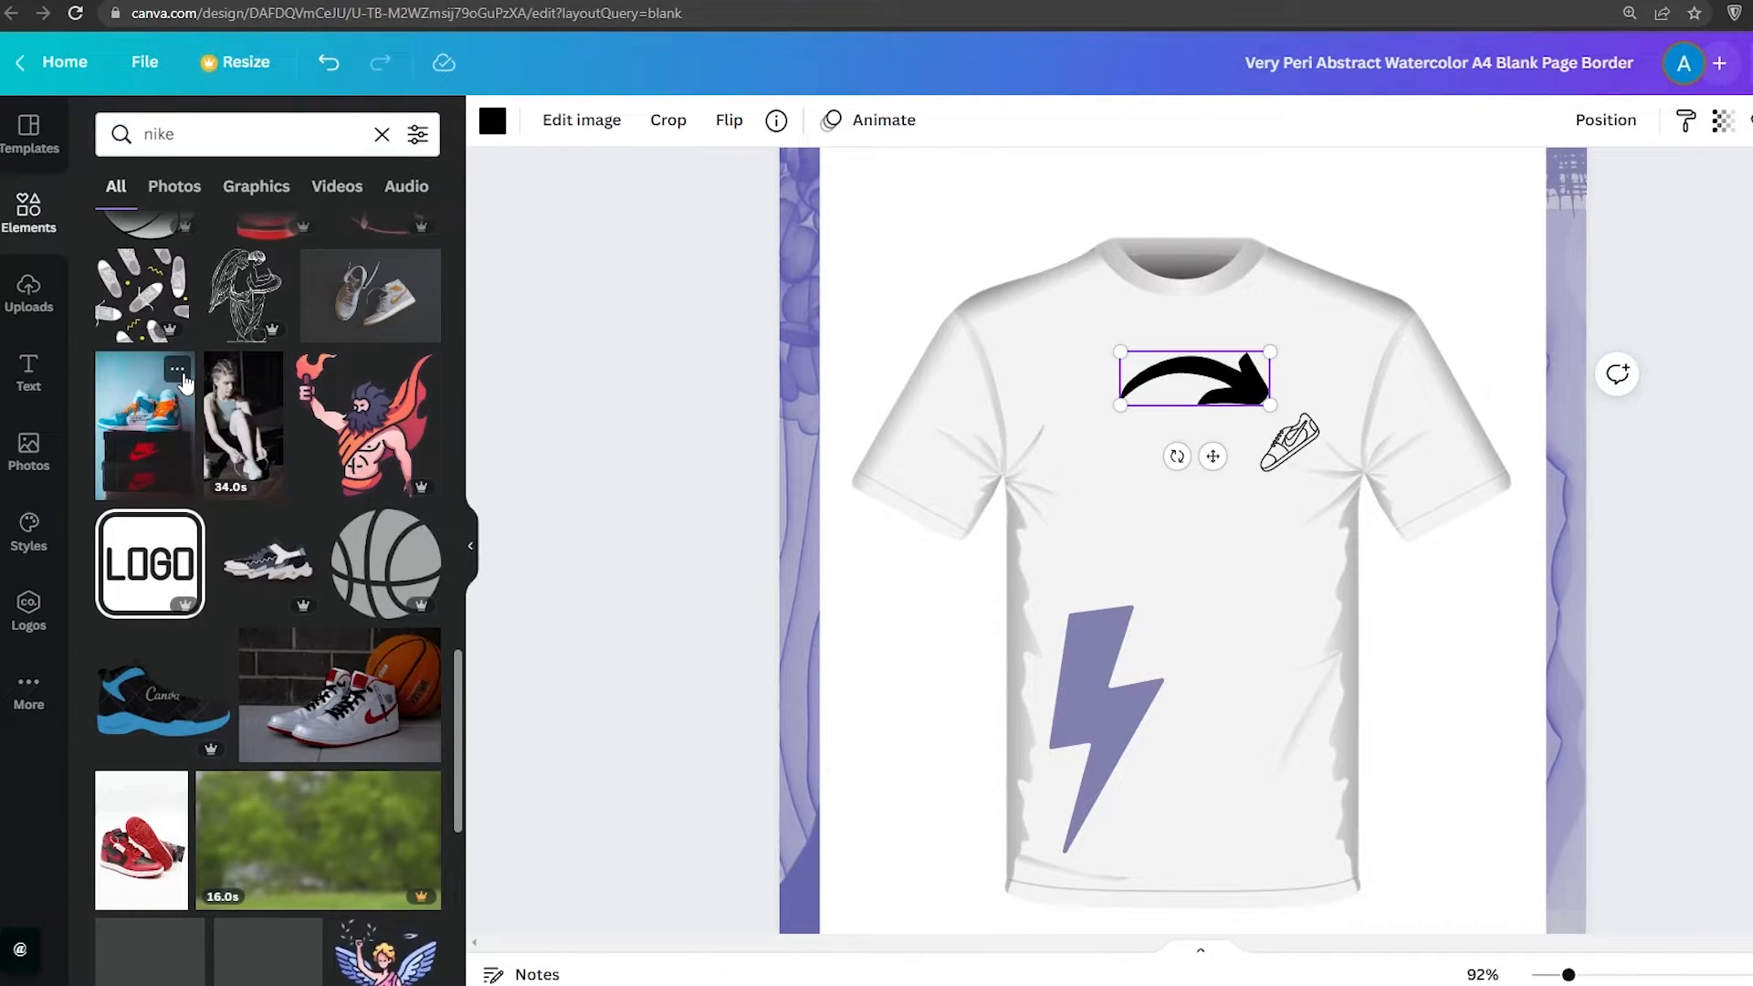
pyautogui.scroll(10, 182, 393)
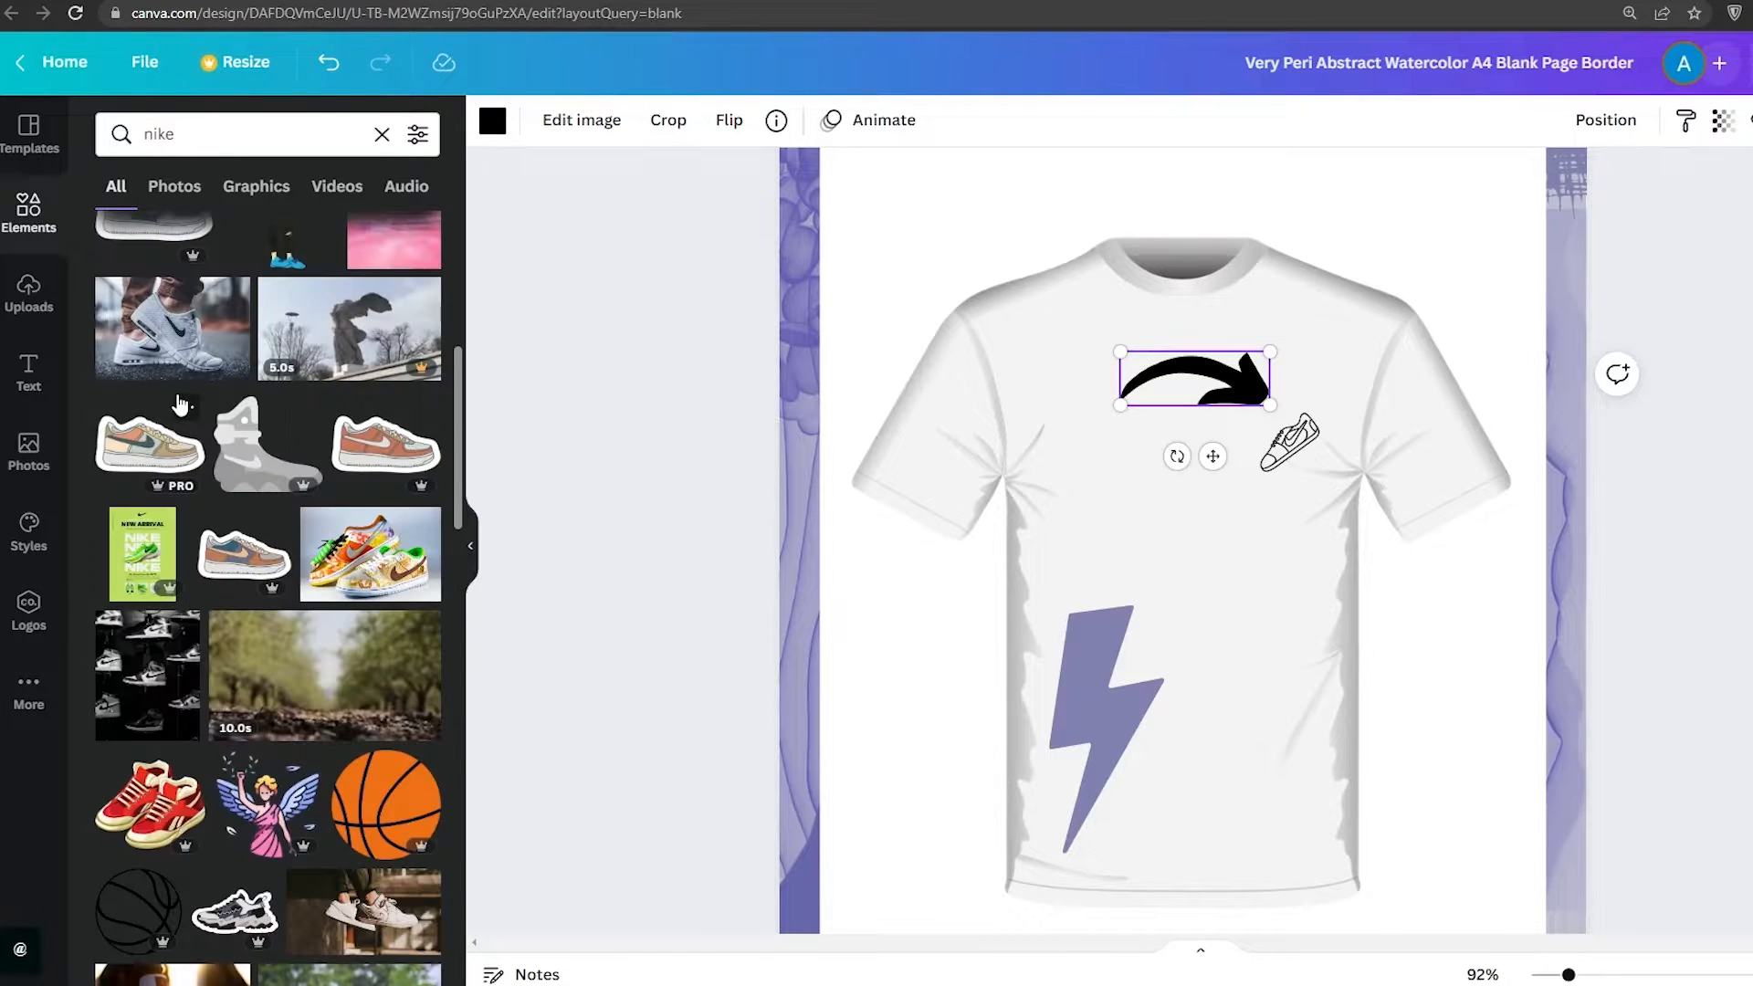
pyautogui.scroll(6, 180, 404)
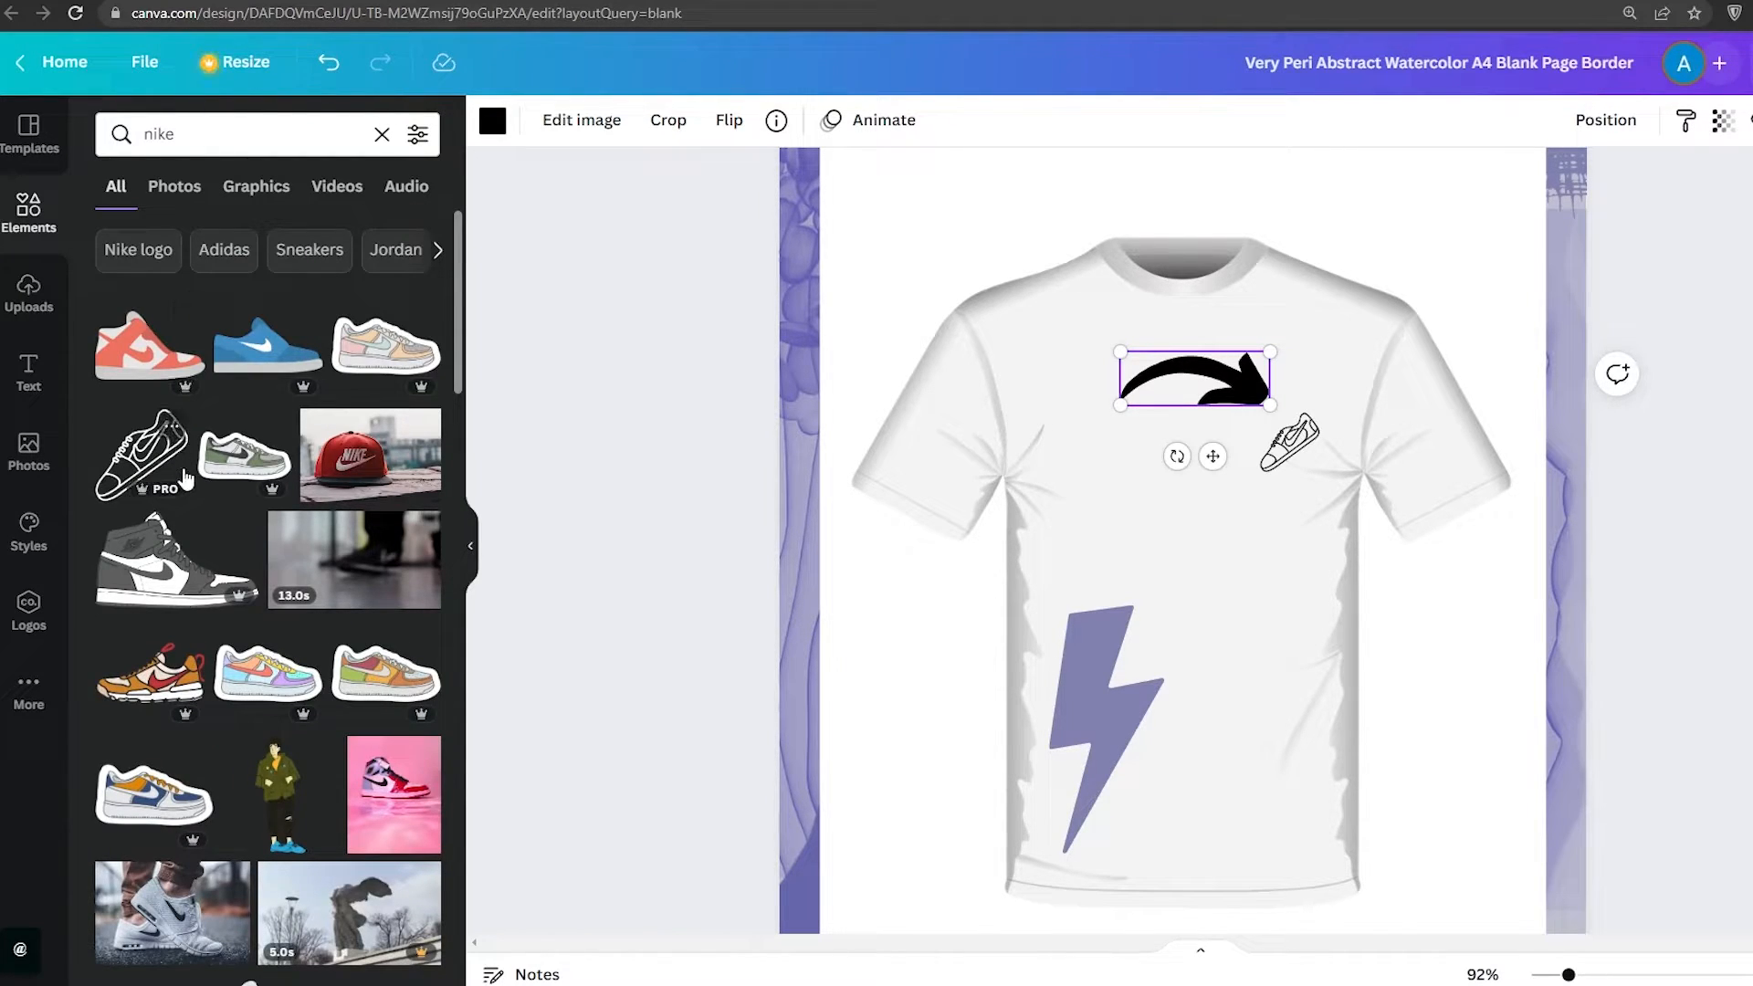
# Refine the search to nike logo and place the Adidas stripes logo on the left chest, about 2.2 × 1.3
pyautogui.click(284, 127)
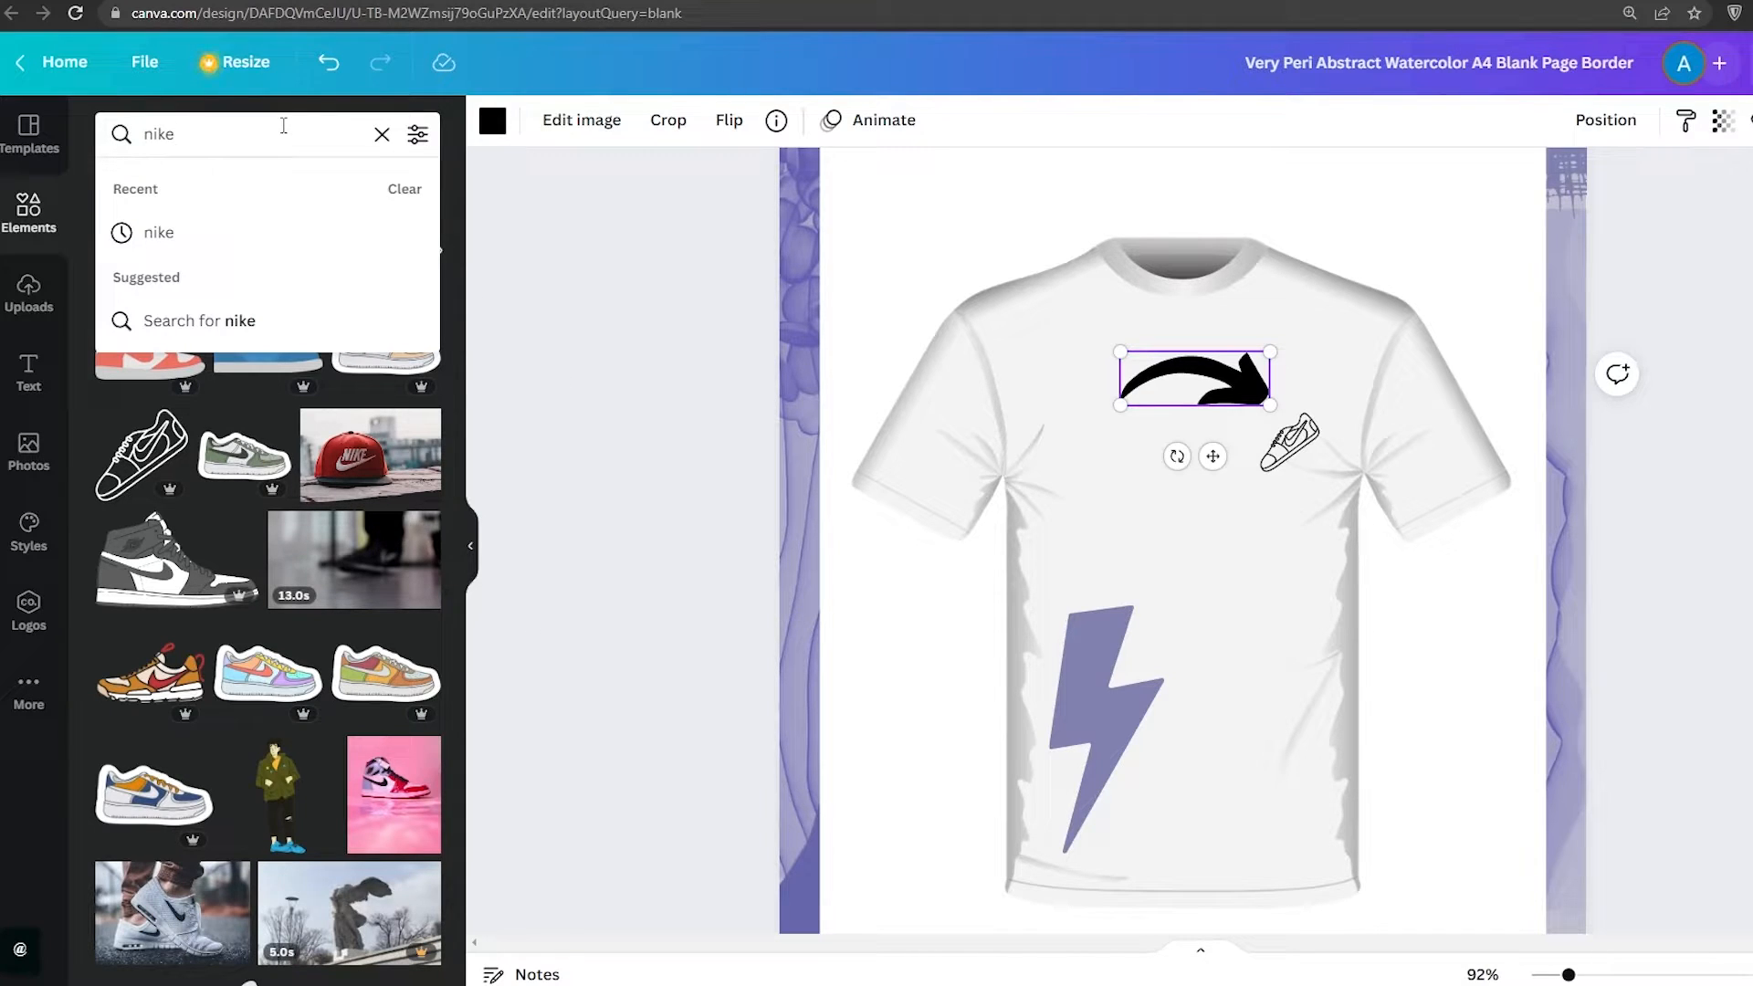
pyautogui.write('logo')
pyautogui.press('Return')
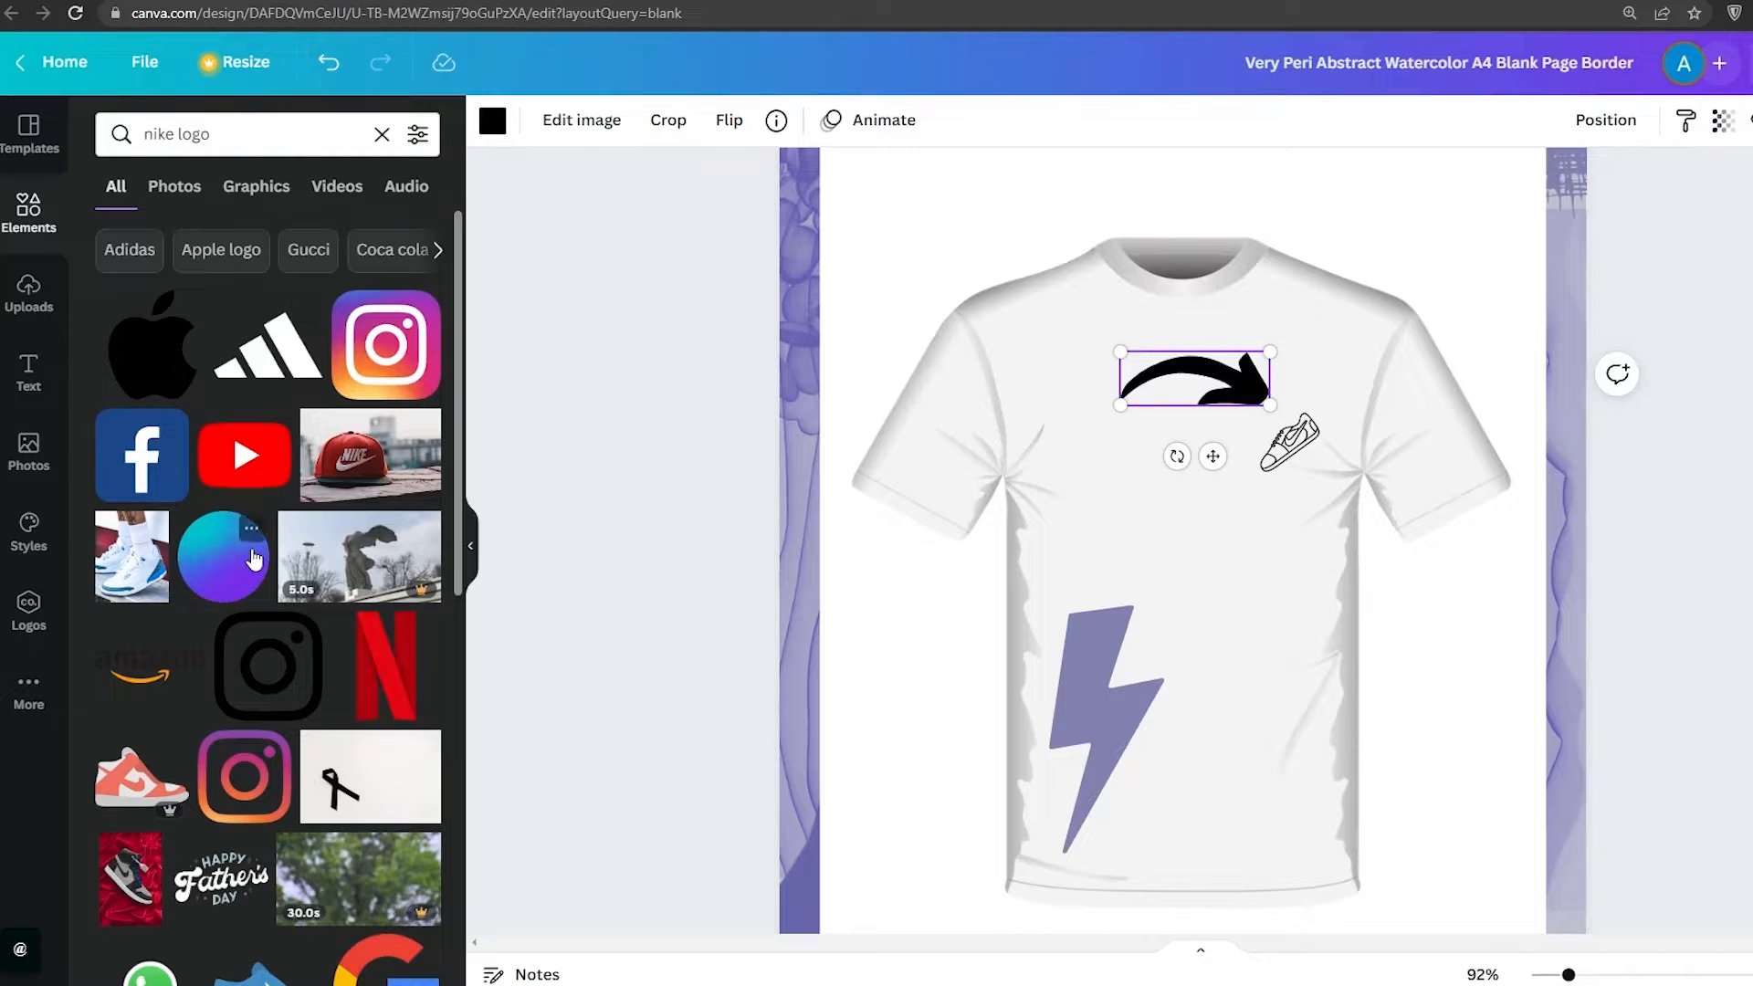
pyautogui.moveTo(206, 383); pyautogui.dragTo(925, 456)
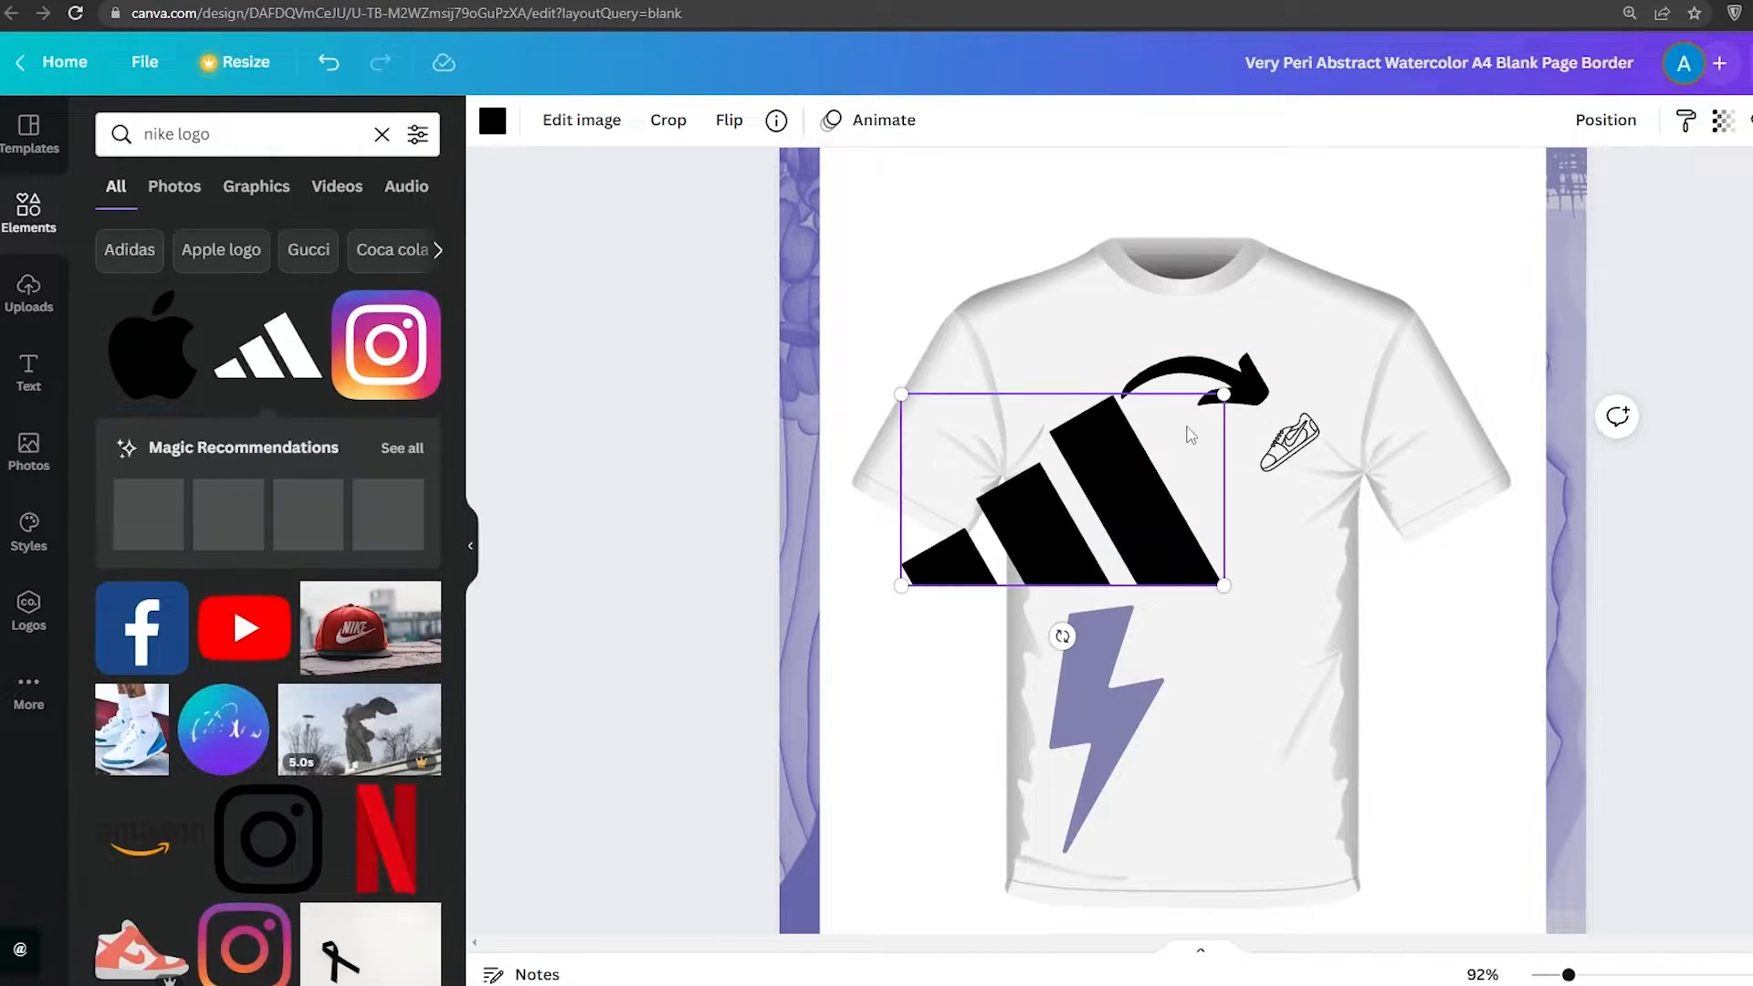
pyautogui.moveTo(1221, 383); pyautogui.dragTo(1082, 445)
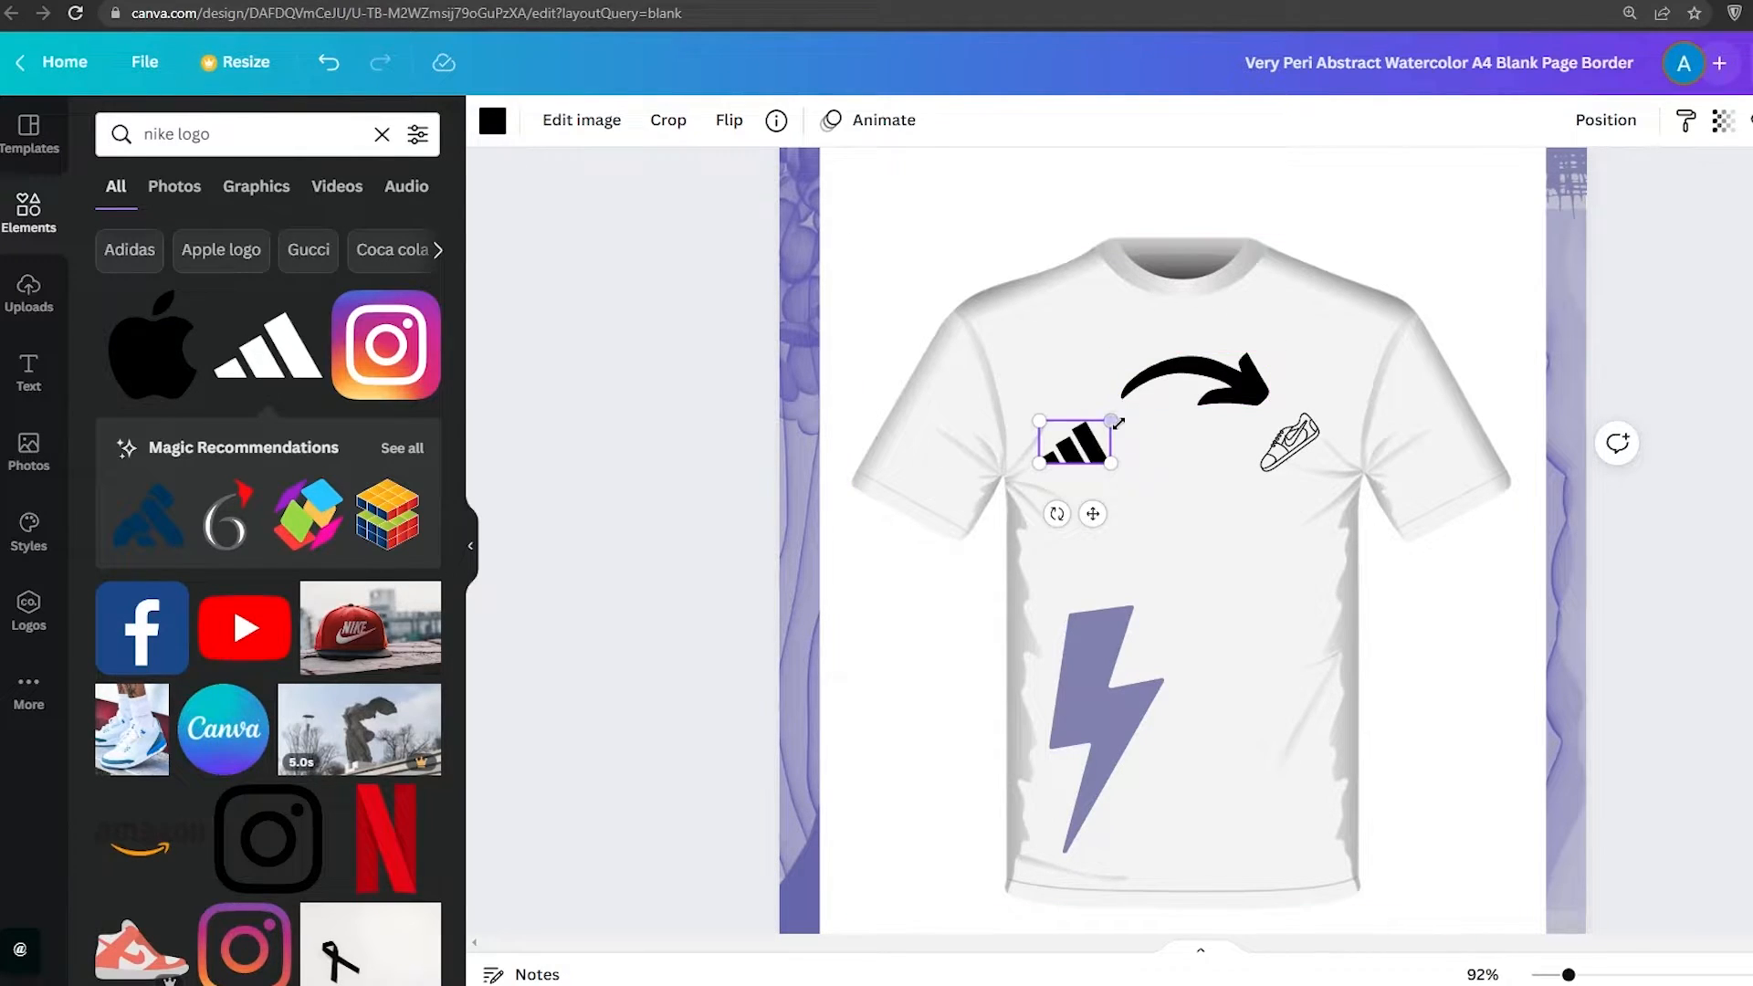
pyautogui.moveTo(1113, 423)
pyautogui.mouseDown()
pyautogui.moveTo(1224, 360)
pyautogui.moveTo(1127, 413)
pyautogui.mouseUp()
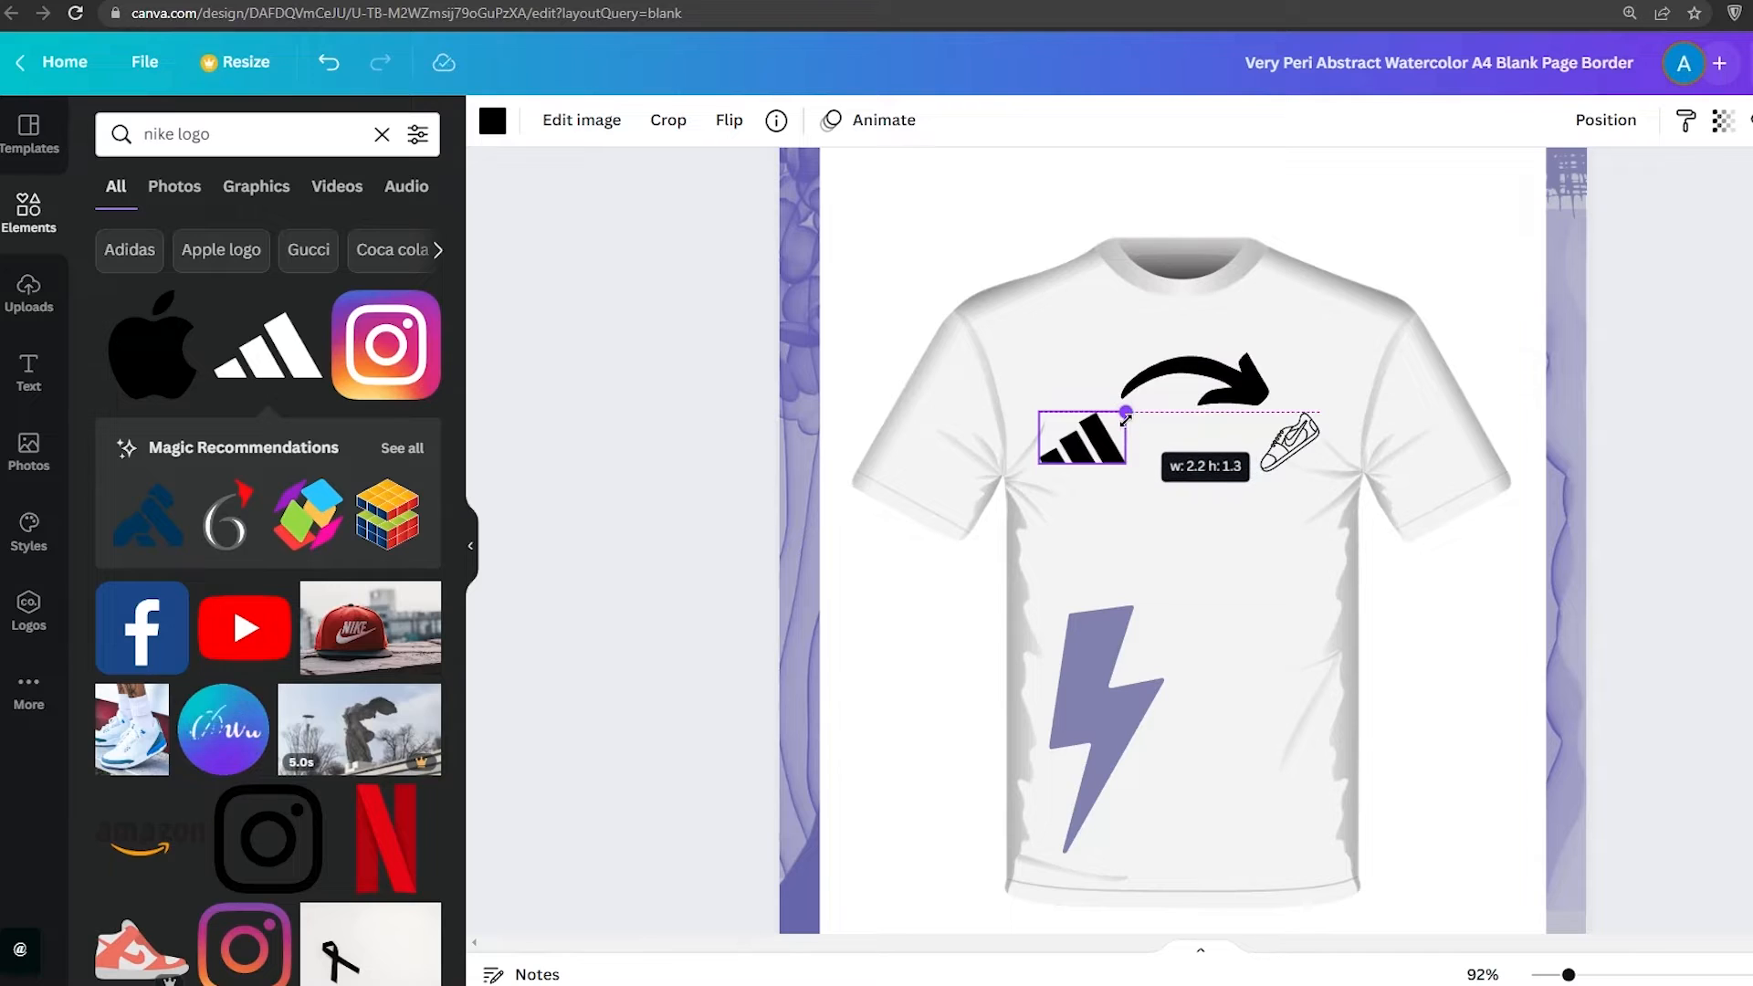
# Recolour the Adidas logo, trying yellow and settling on a purple photo colour, then open Edit image
pyautogui.click(492, 119)
pyautogui.click(294, 240)
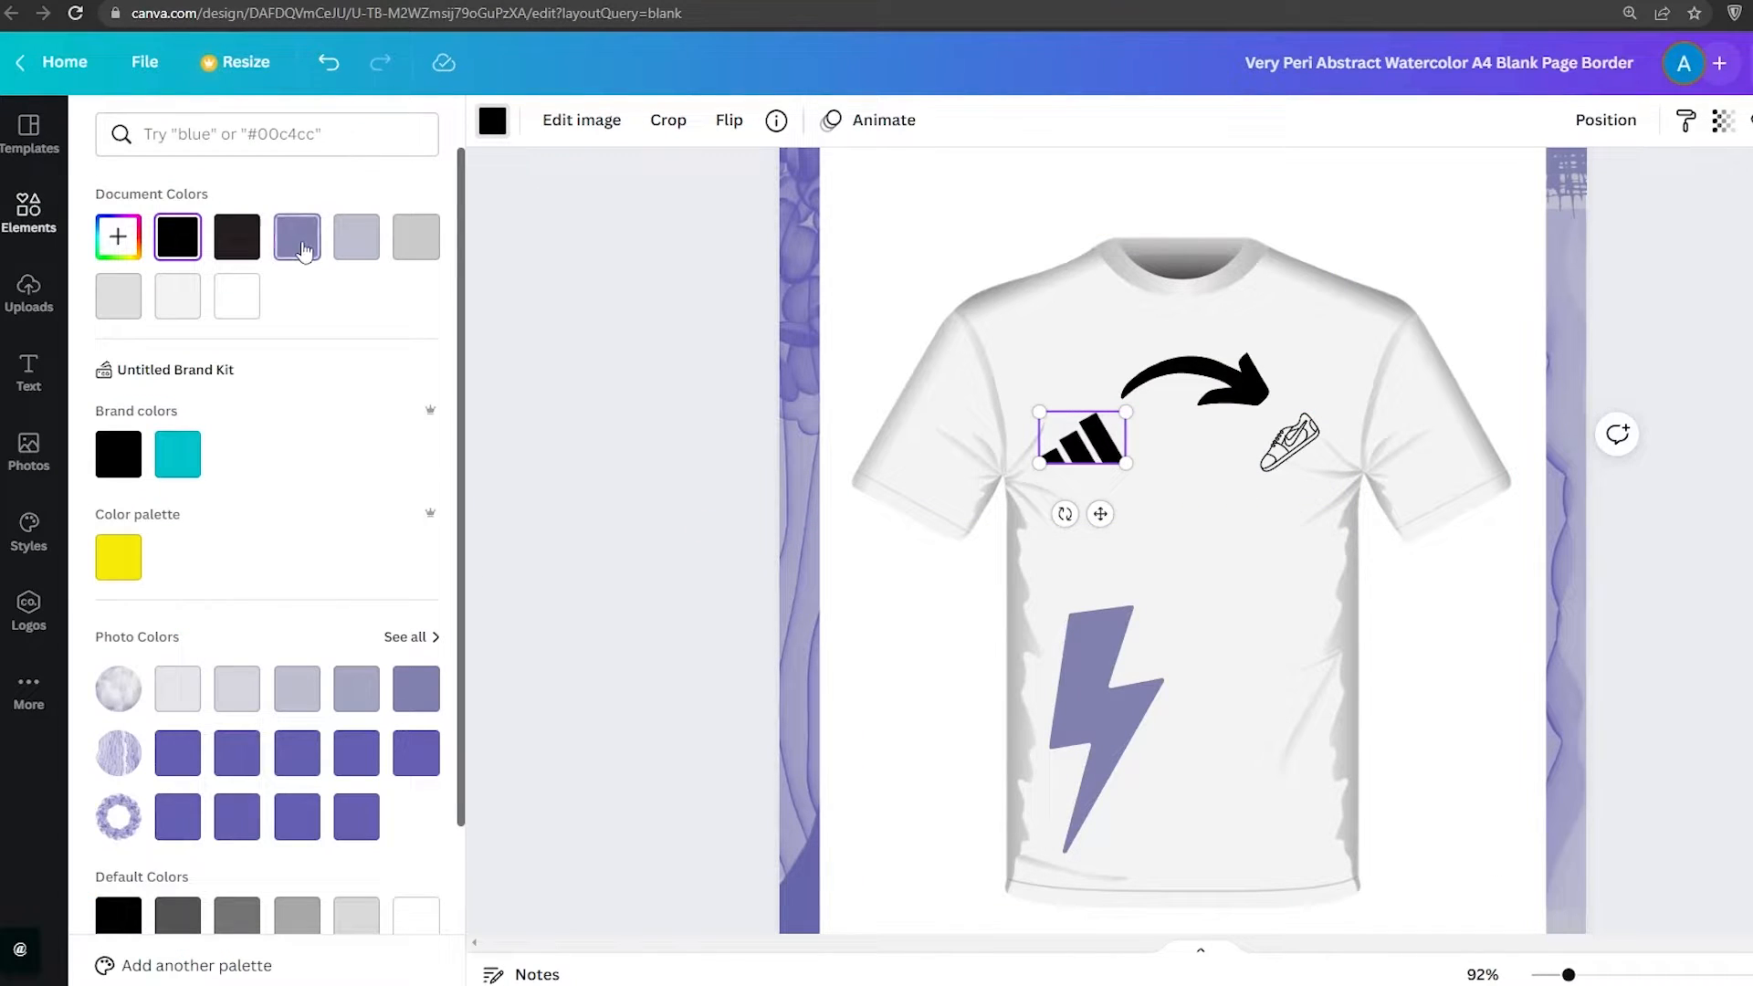
pyautogui.click(117, 557)
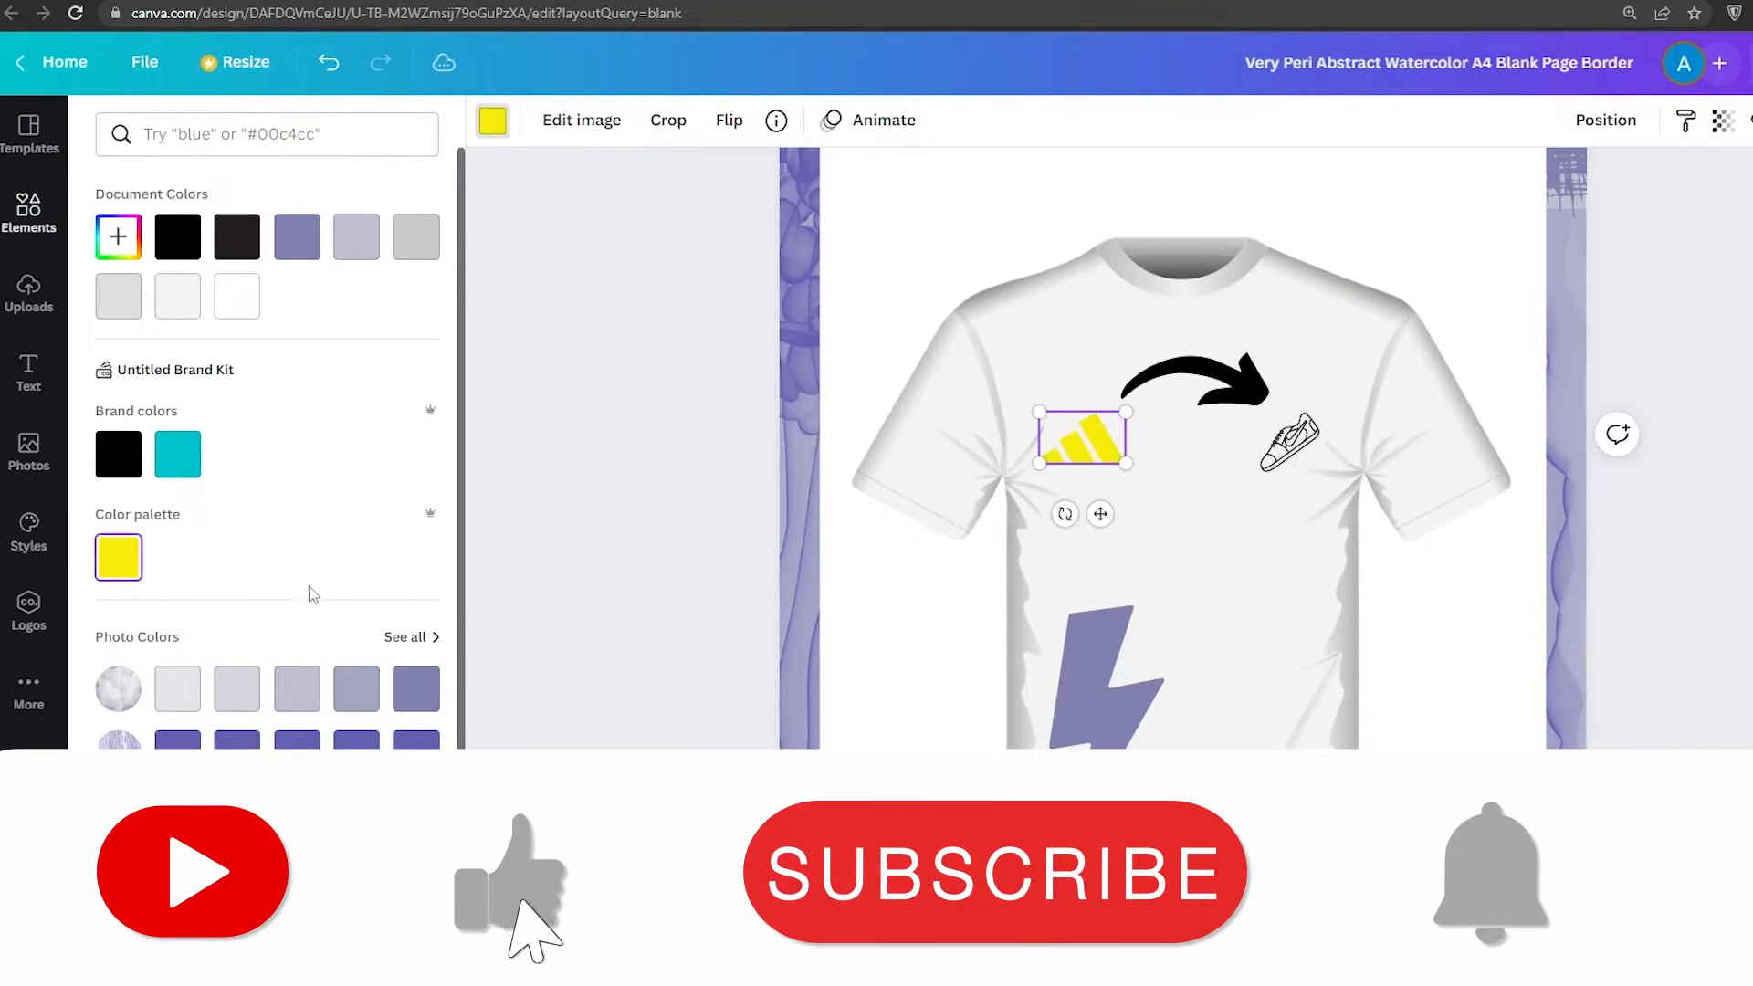
pyautogui.scroll(-3, 274, 593)
pyautogui.click(236, 585)
pyautogui.click(297, 585)
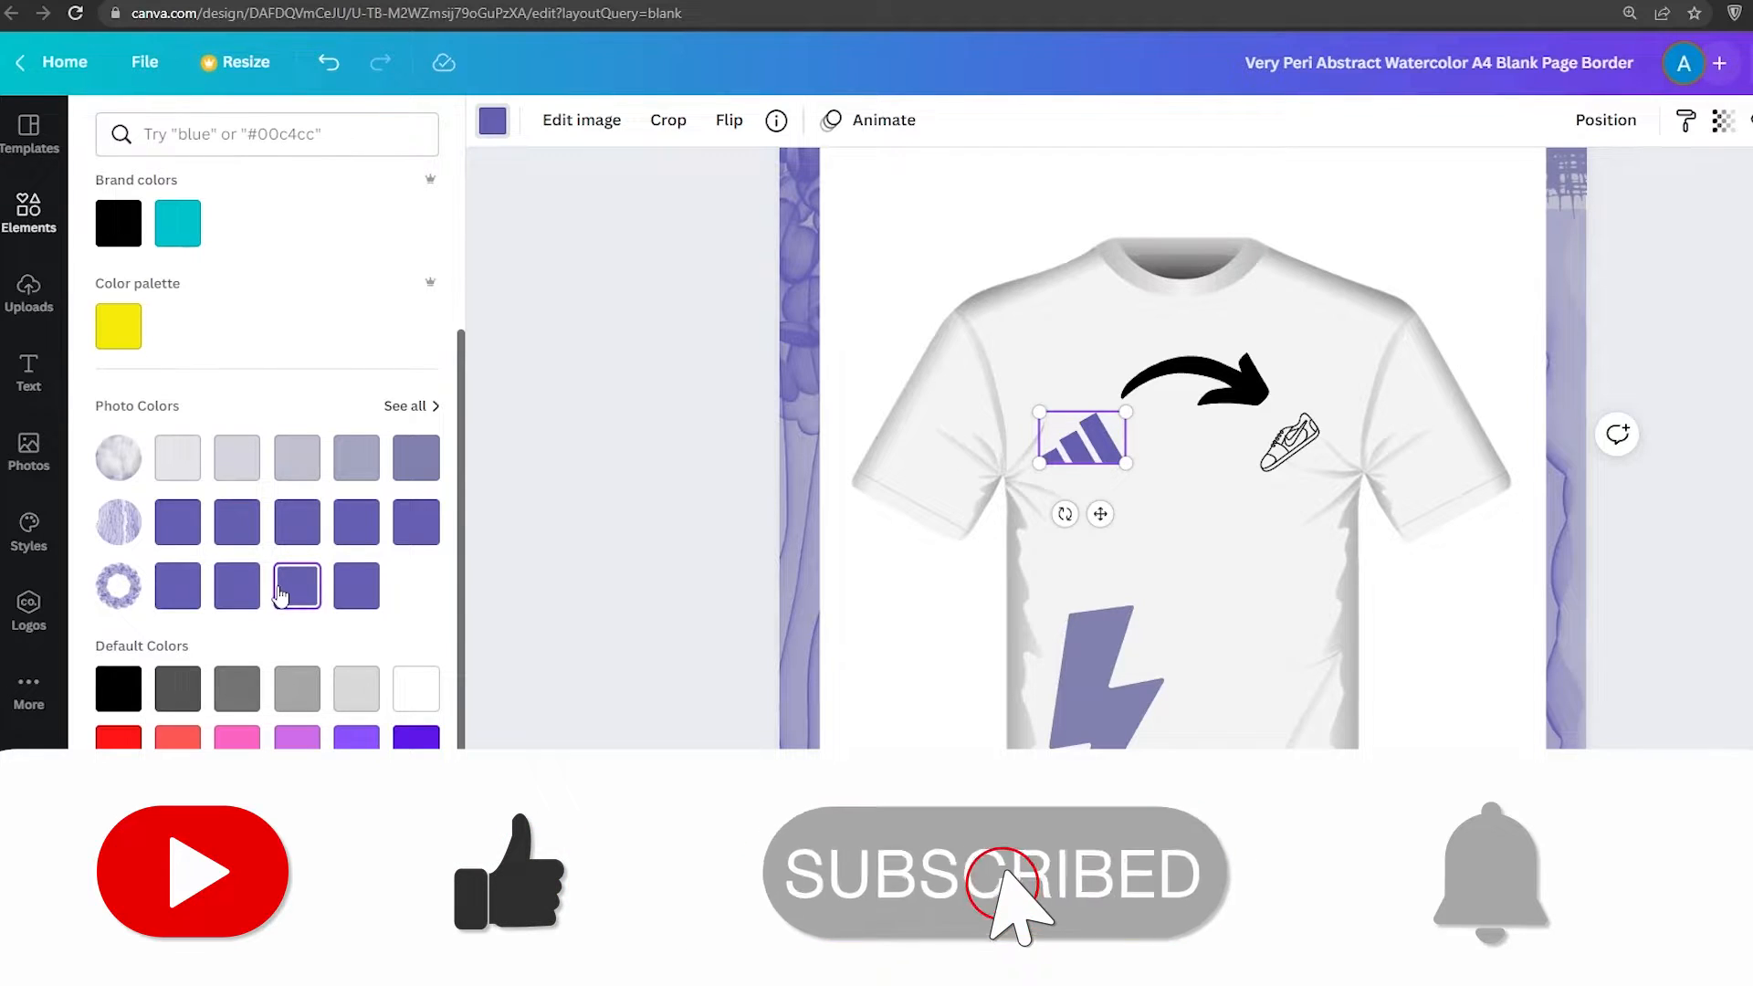
pyautogui.click(582, 119)
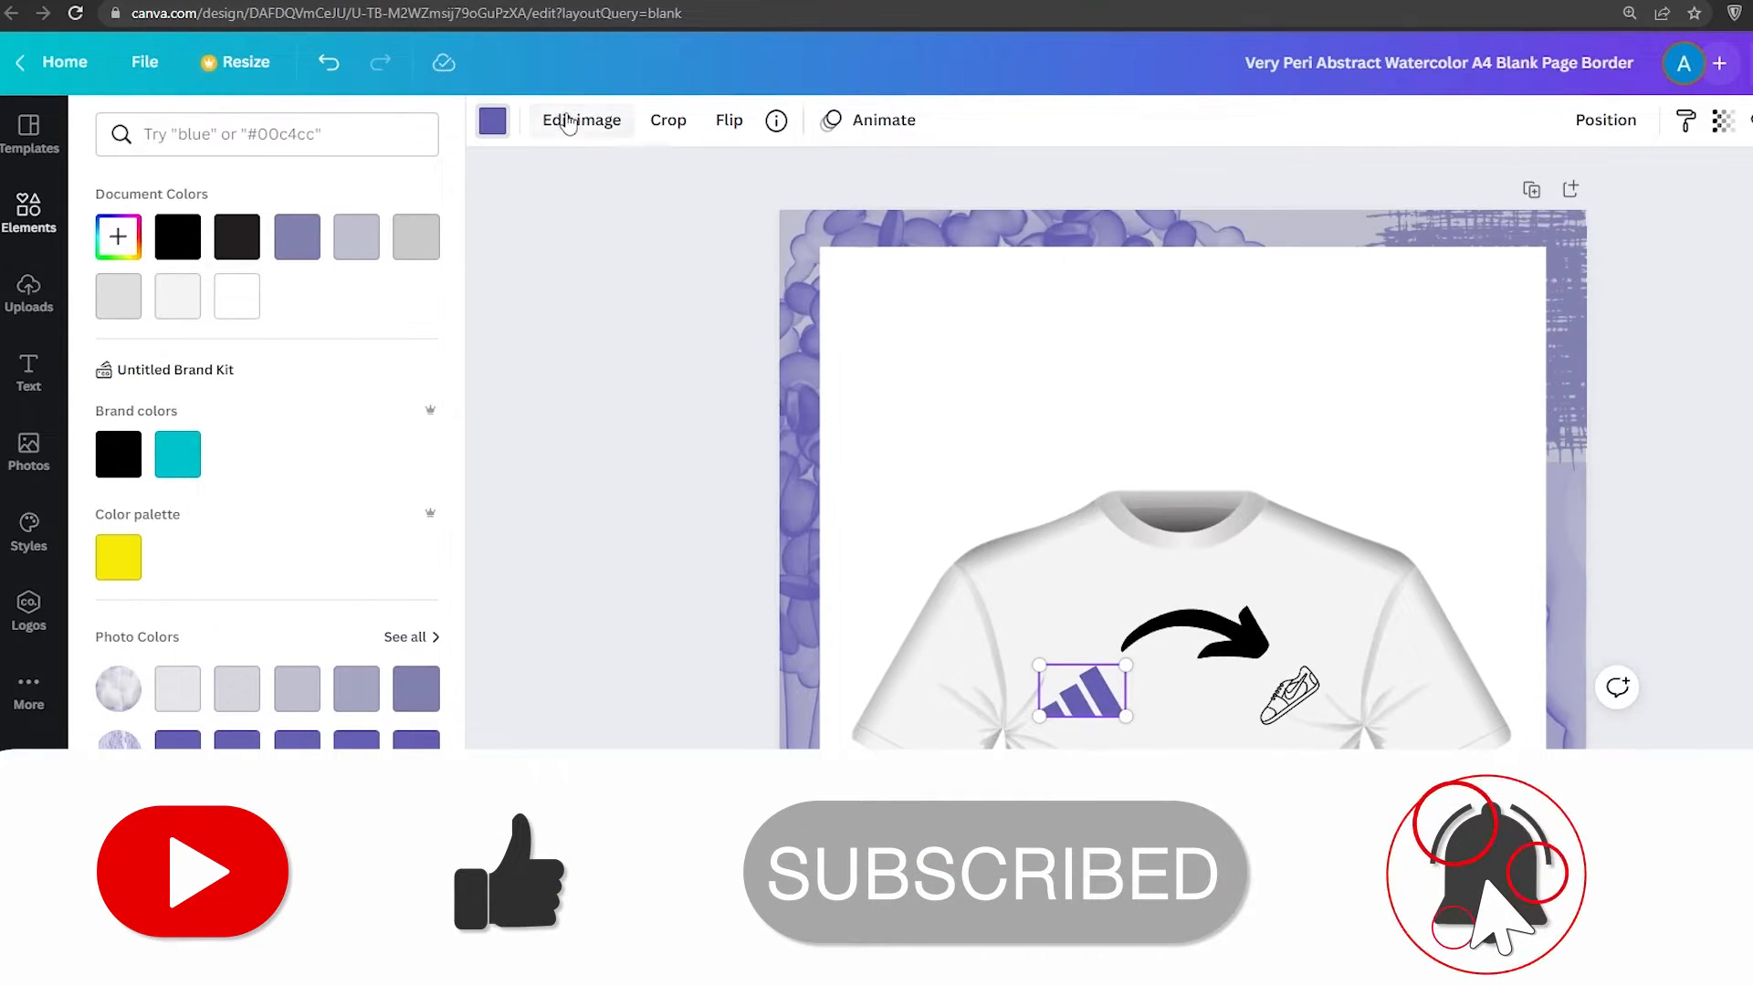
# Select the t-shirt graphic and recolour its sleeve hem lines to the purple document colour
pyautogui.scroll(-4, 1451, 550)
pyautogui.scroll(-1, 361, 575)
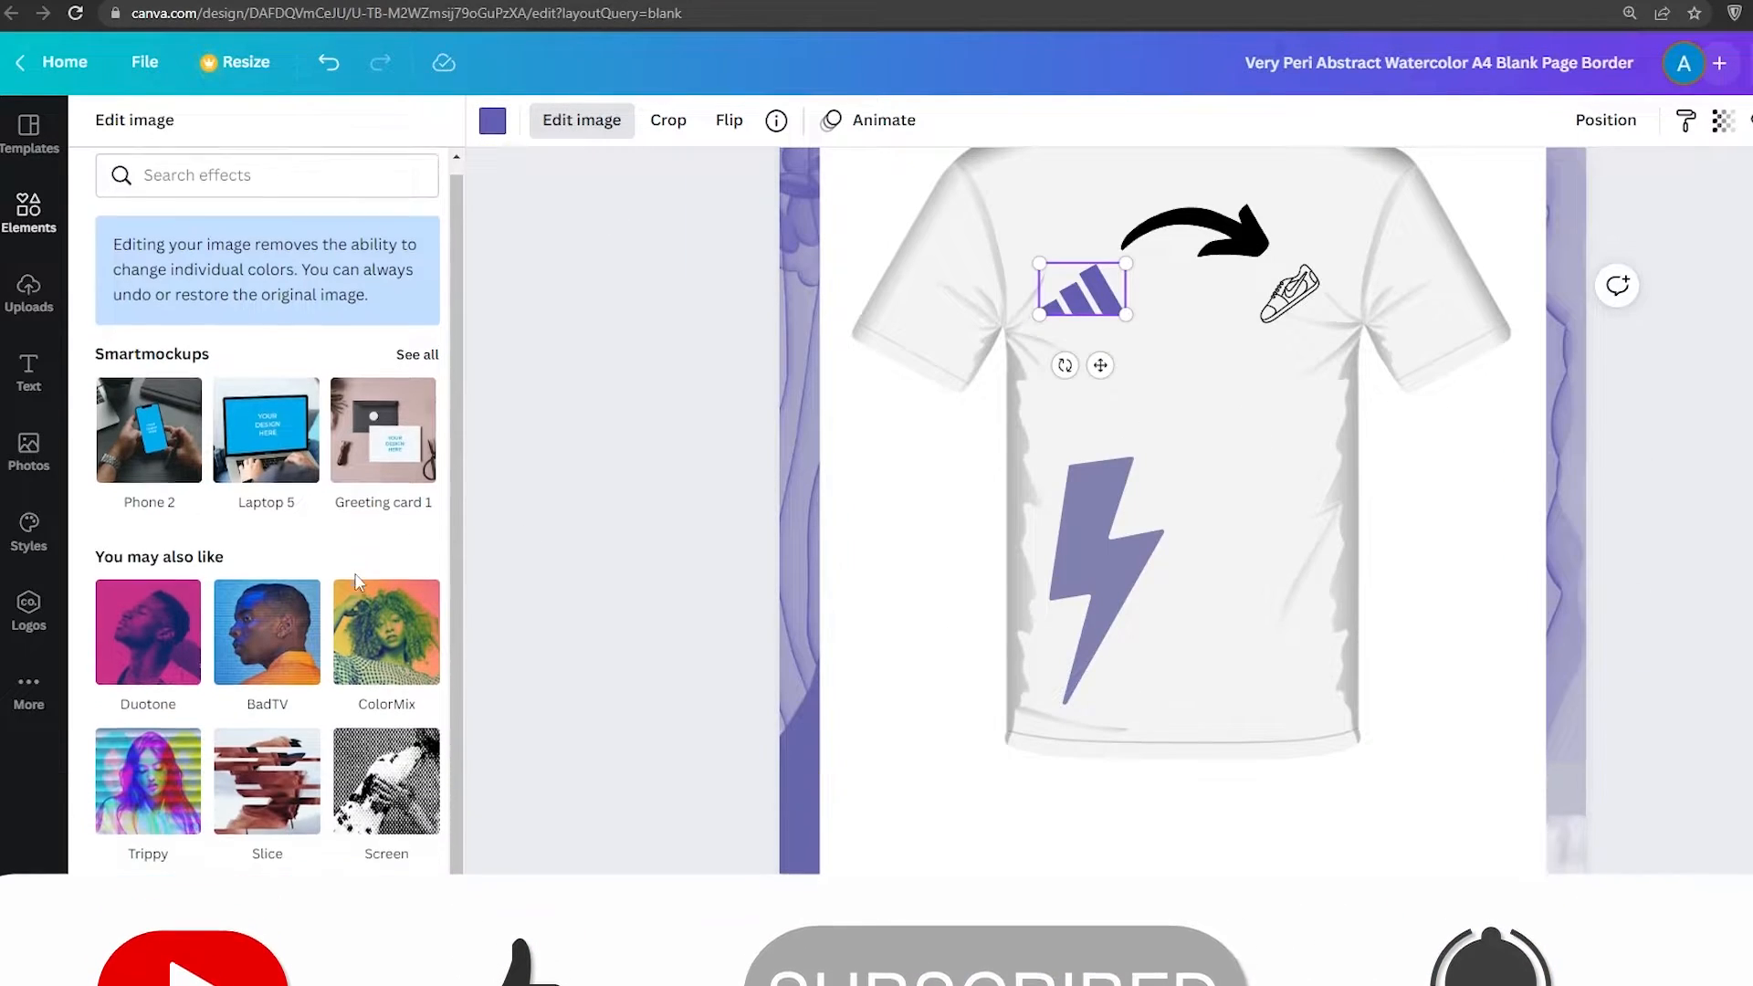
pyautogui.click(1201, 393)
pyautogui.click(530, 128)
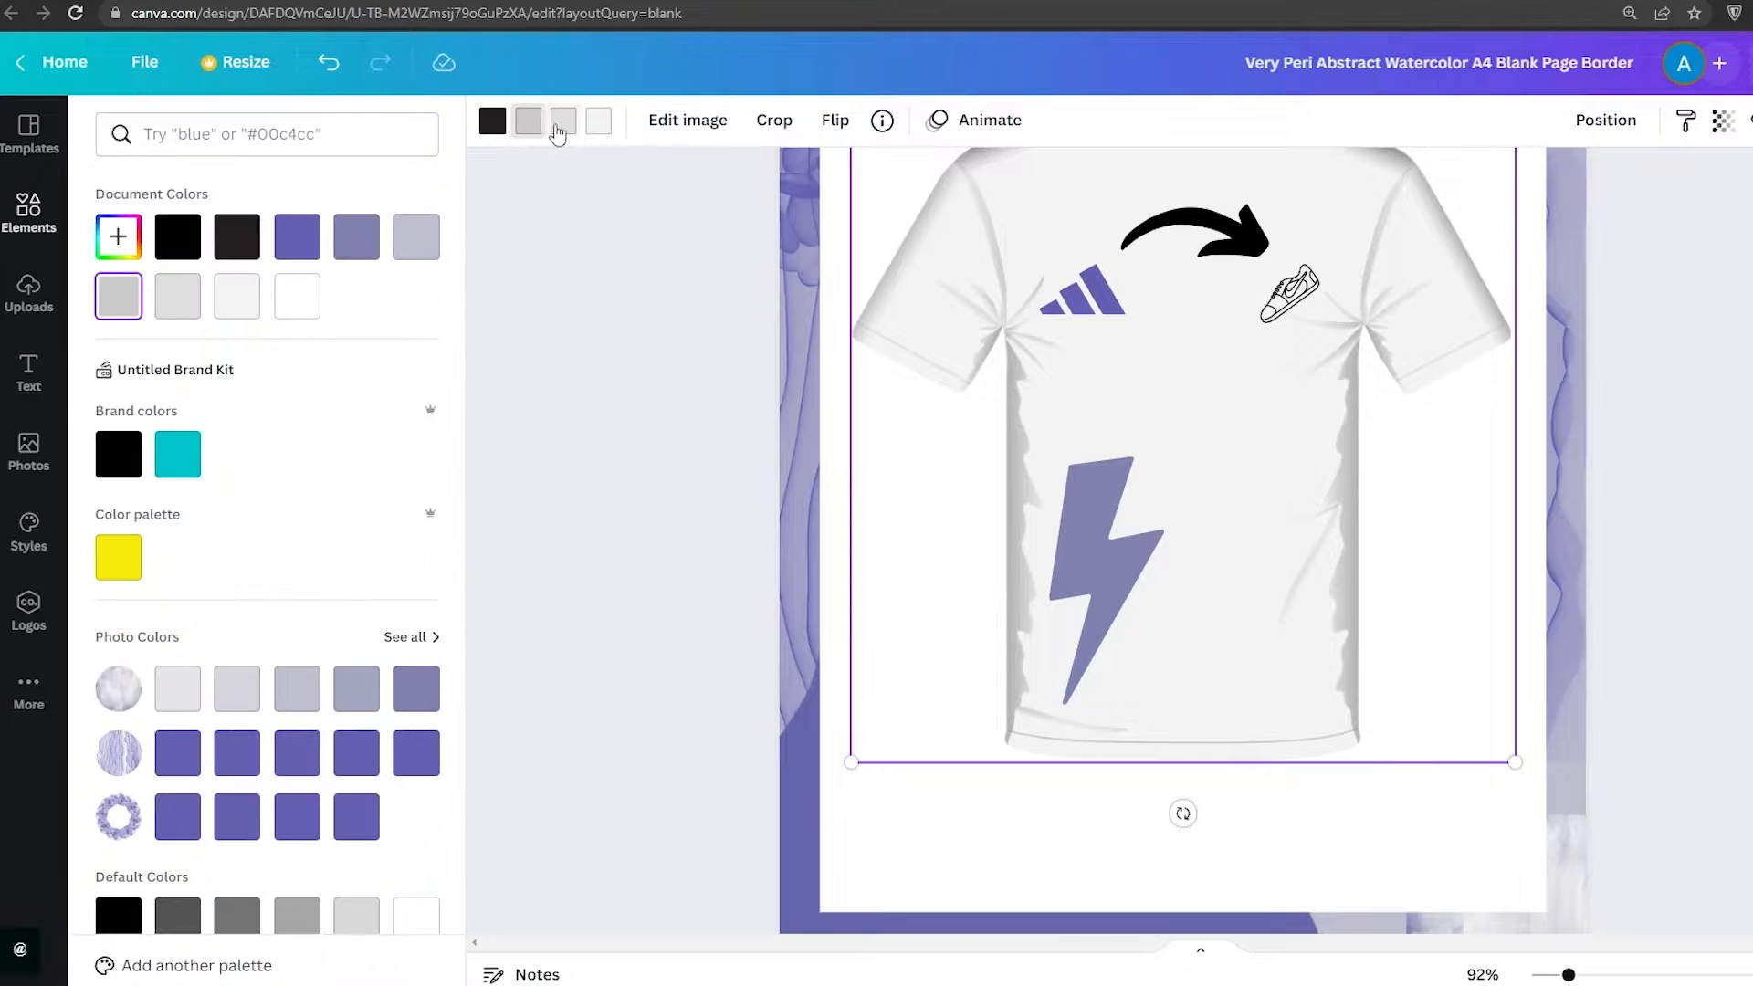
pyautogui.click(561, 123)
pyautogui.click(305, 250)
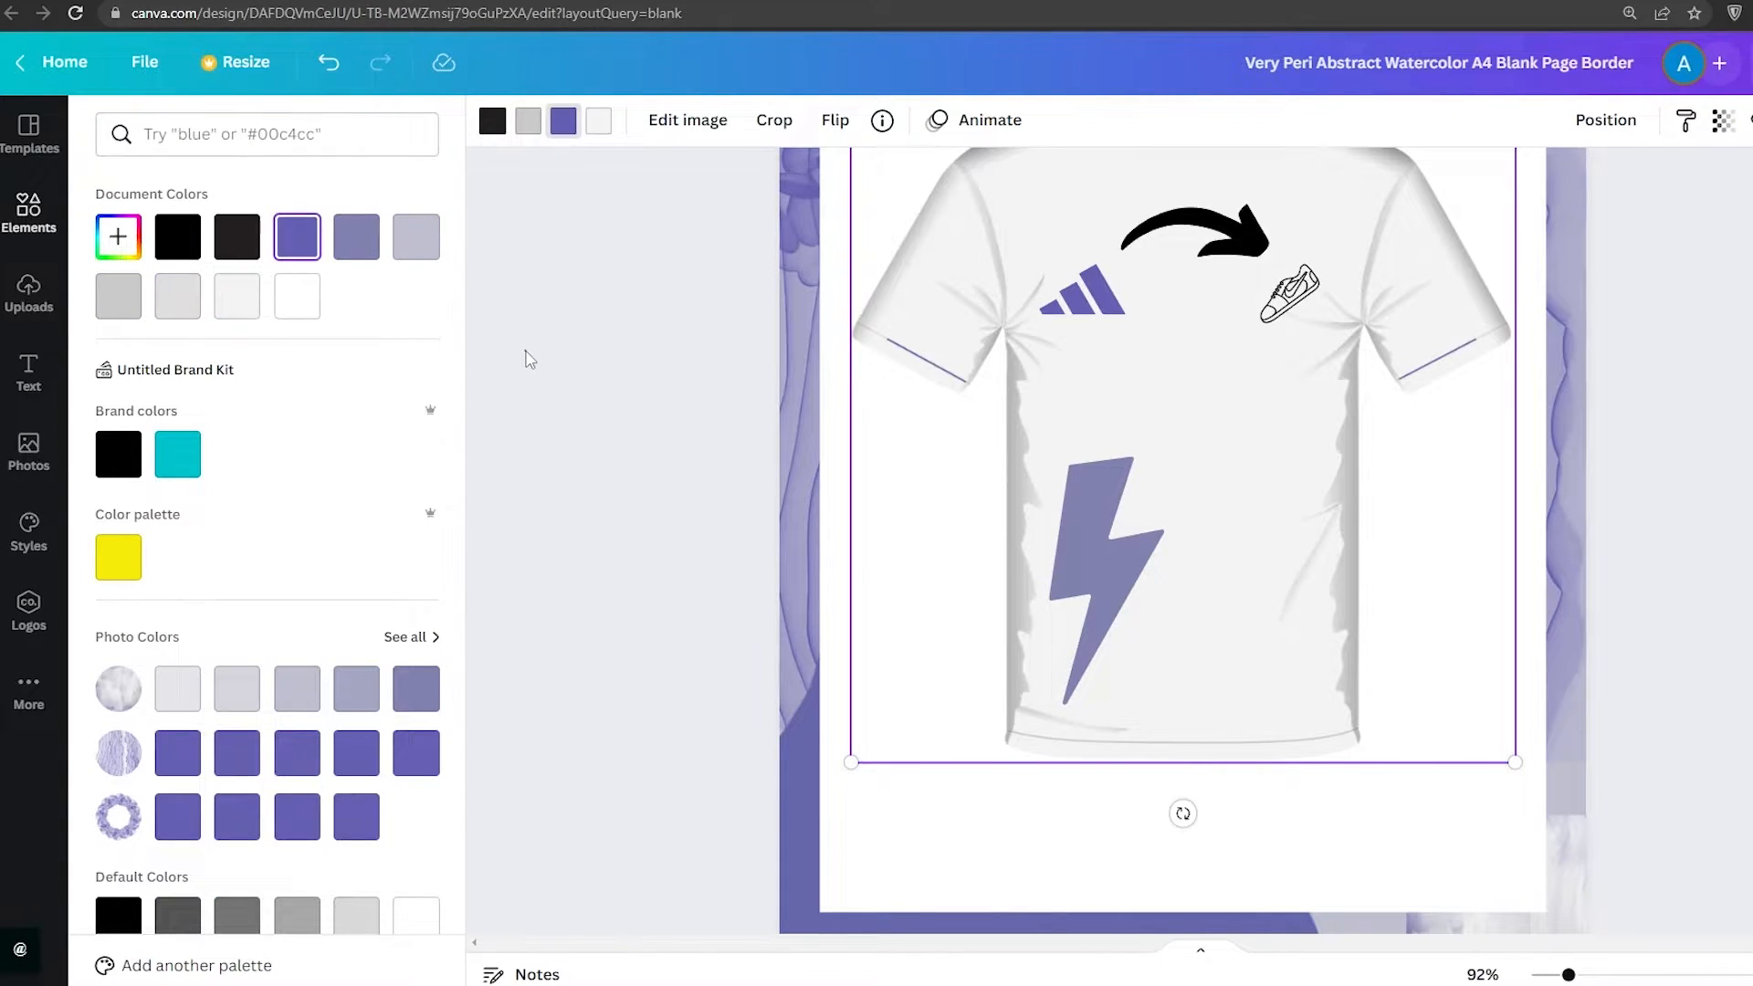
# Recolour the t-shirt's bottom hem line, trying black and cyan before settling on a purple photo colour
pyautogui.click(531, 124)
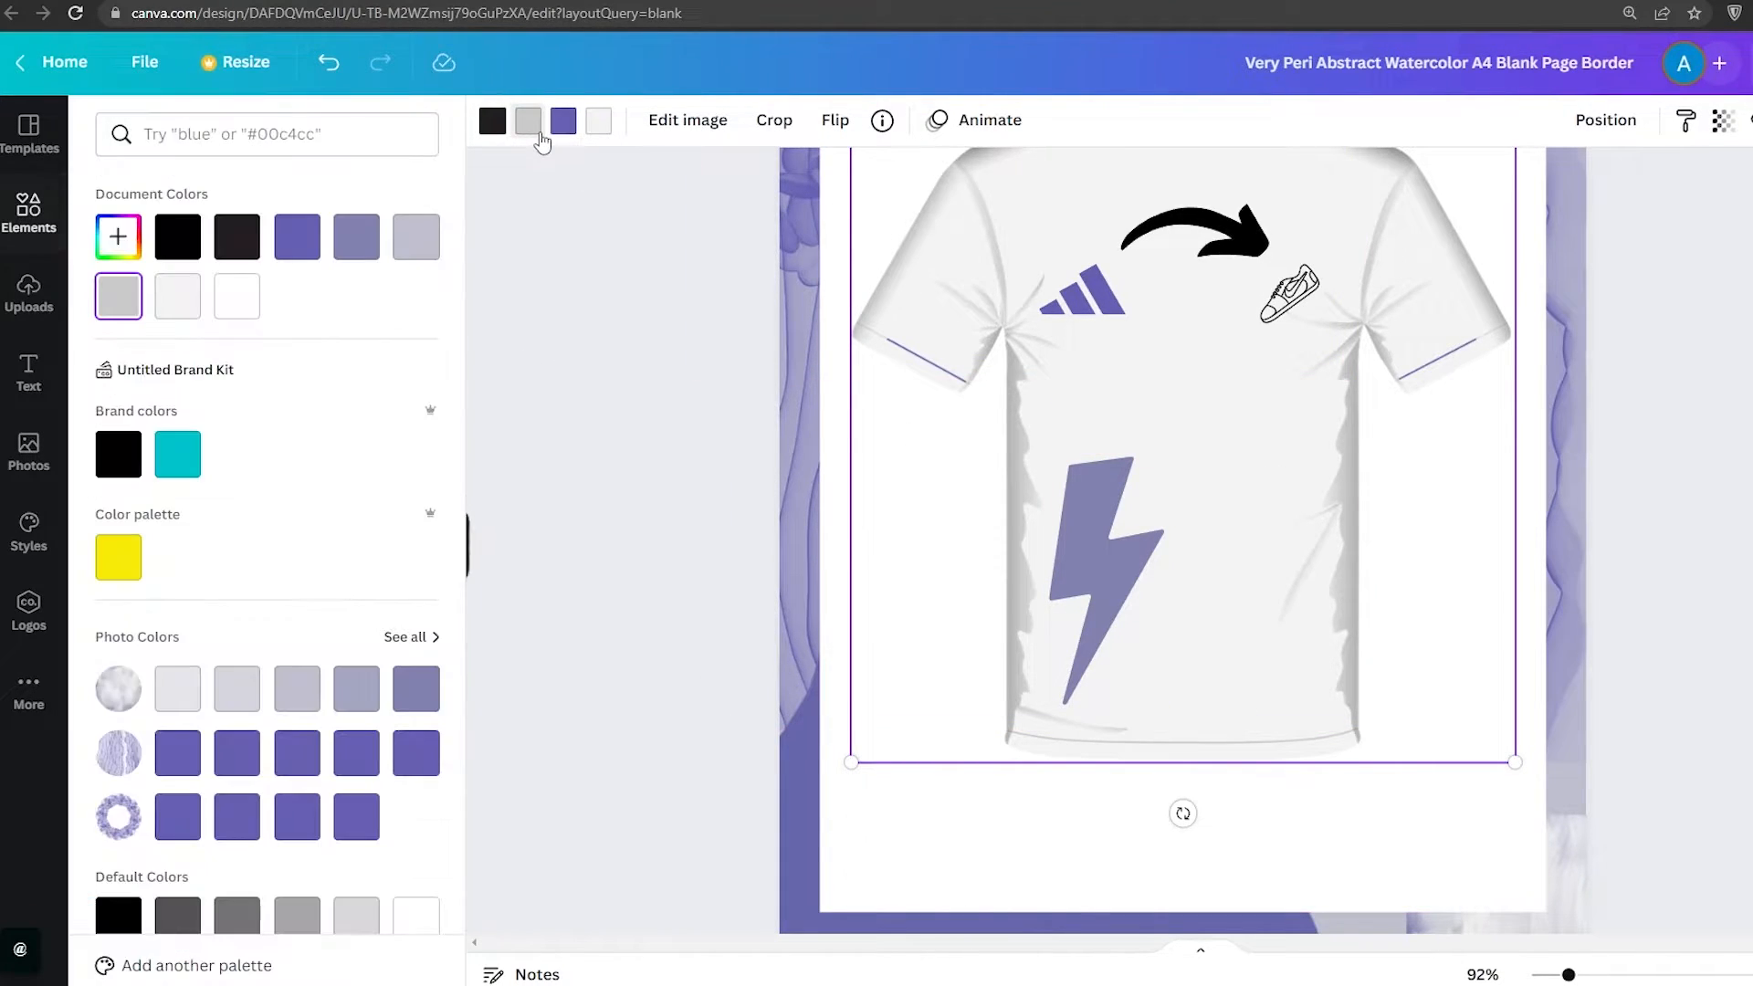
pyautogui.click(178, 242)
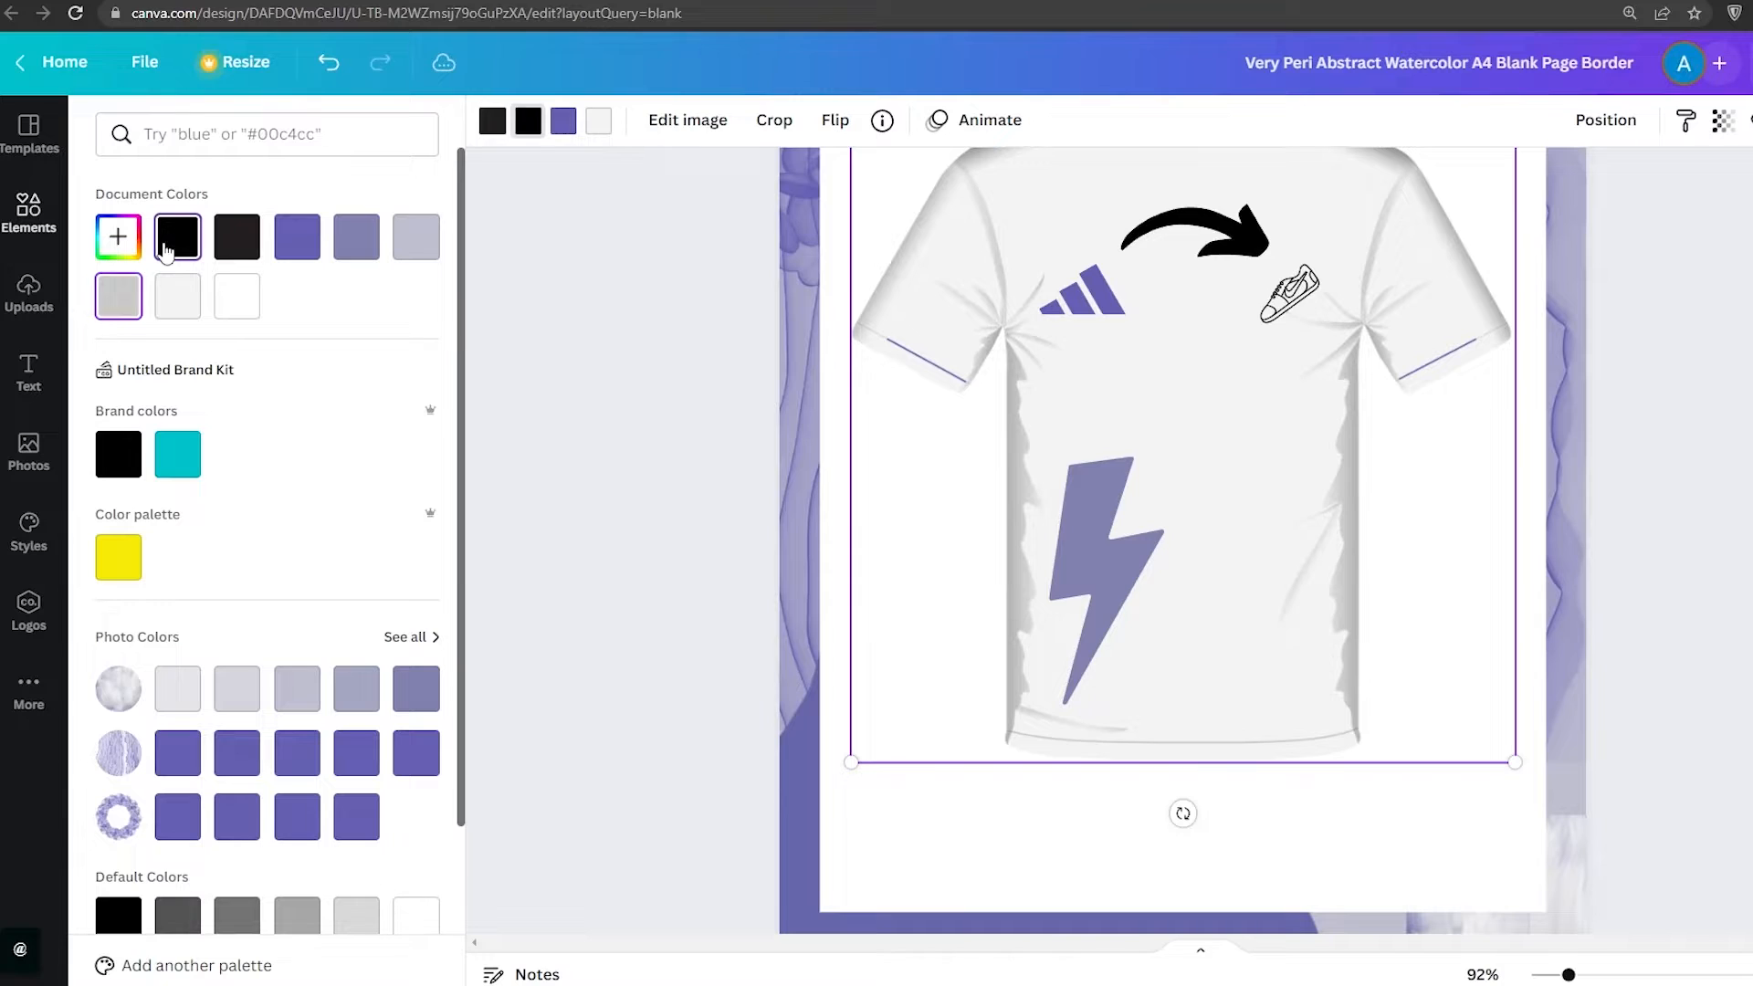
pyautogui.click(252, 260)
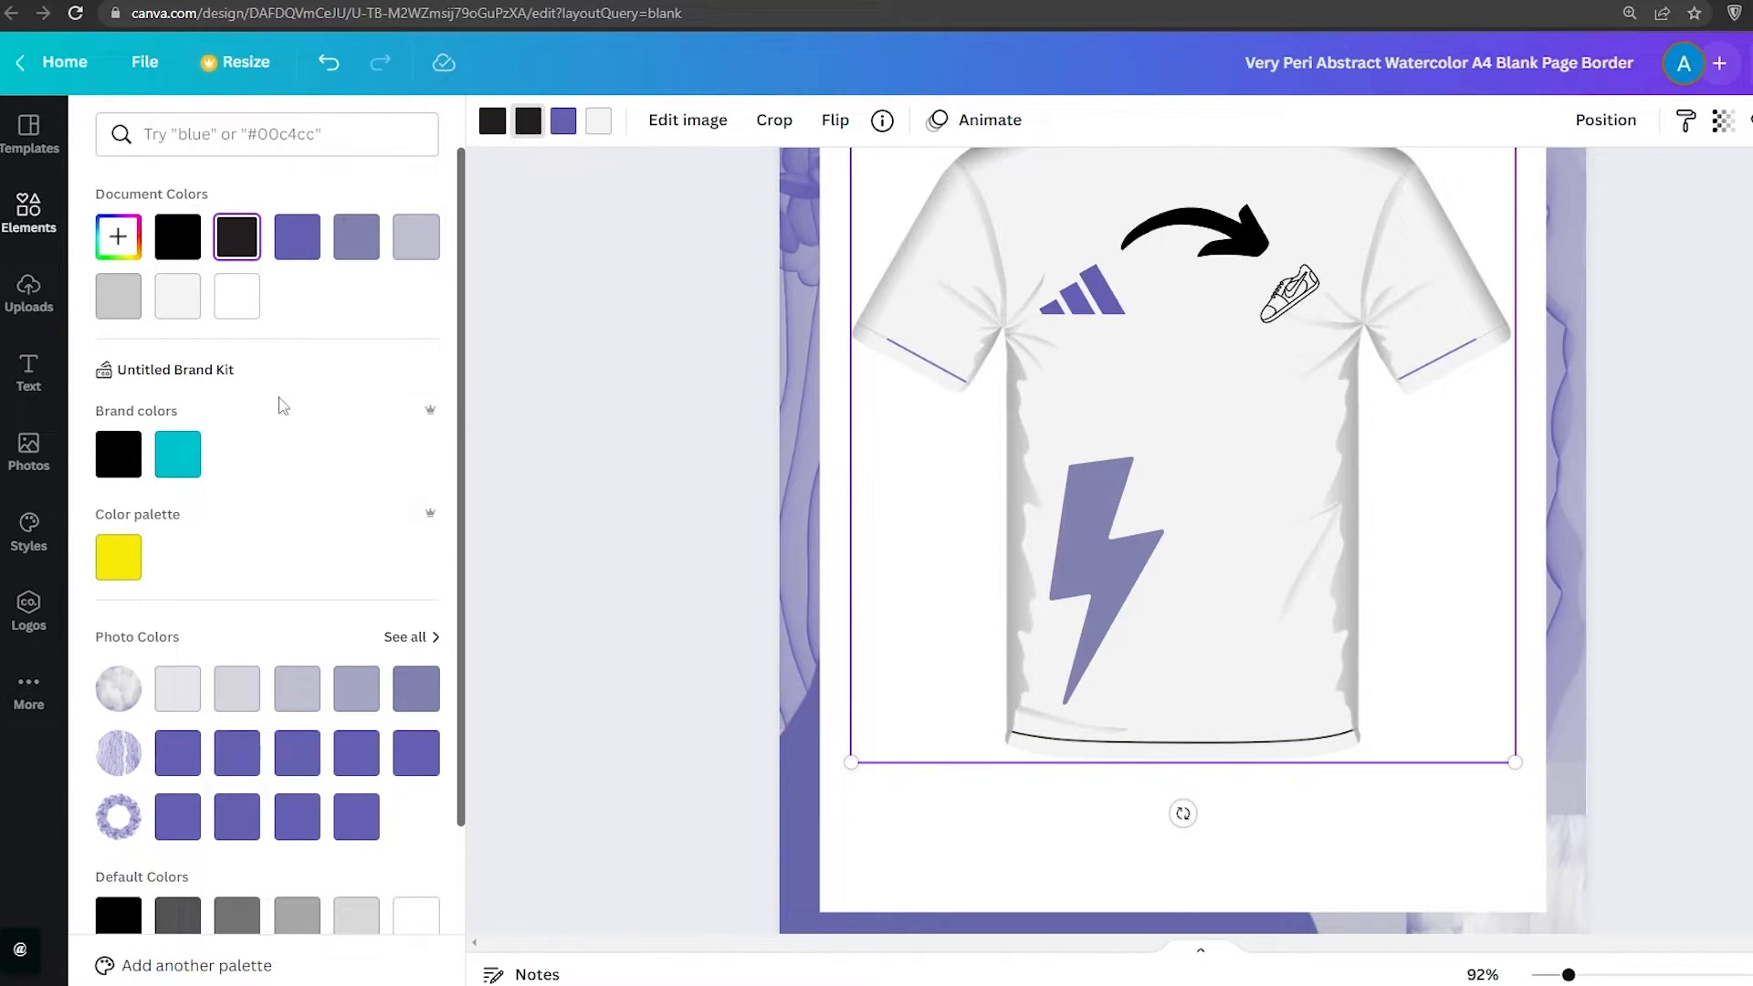
pyautogui.click(183, 457)
pyautogui.scroll(-3, 266, 402)
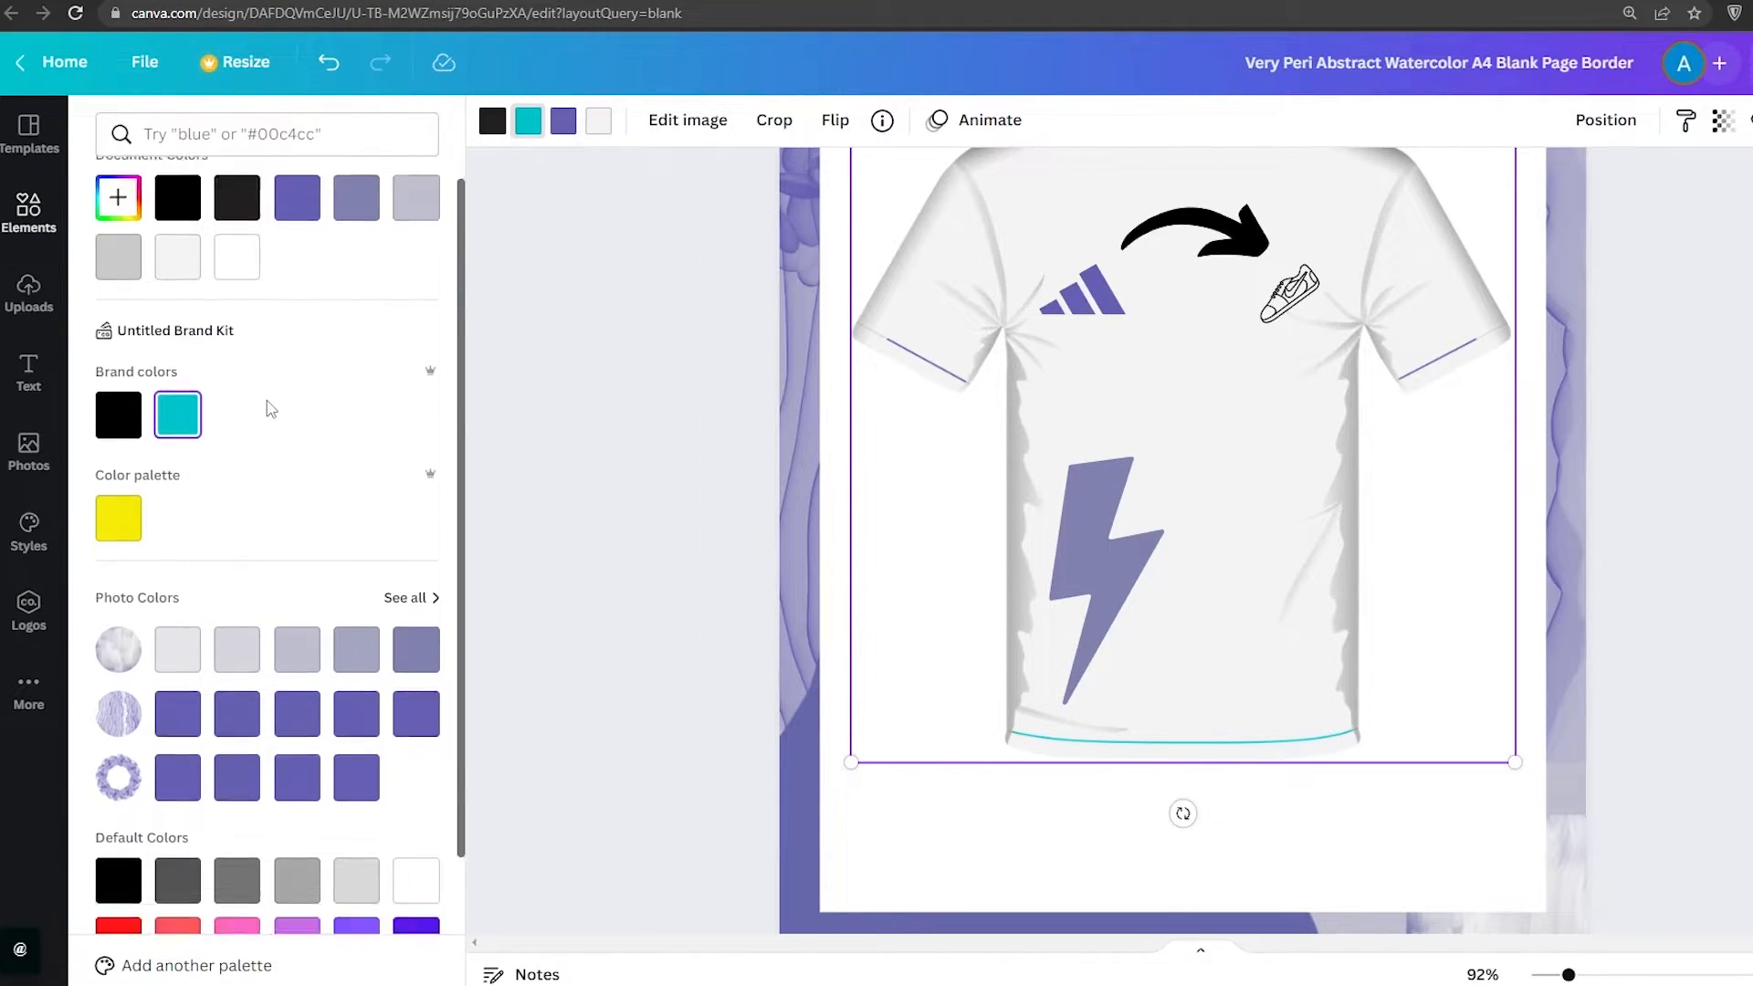
pyautogui.click(236, 539)
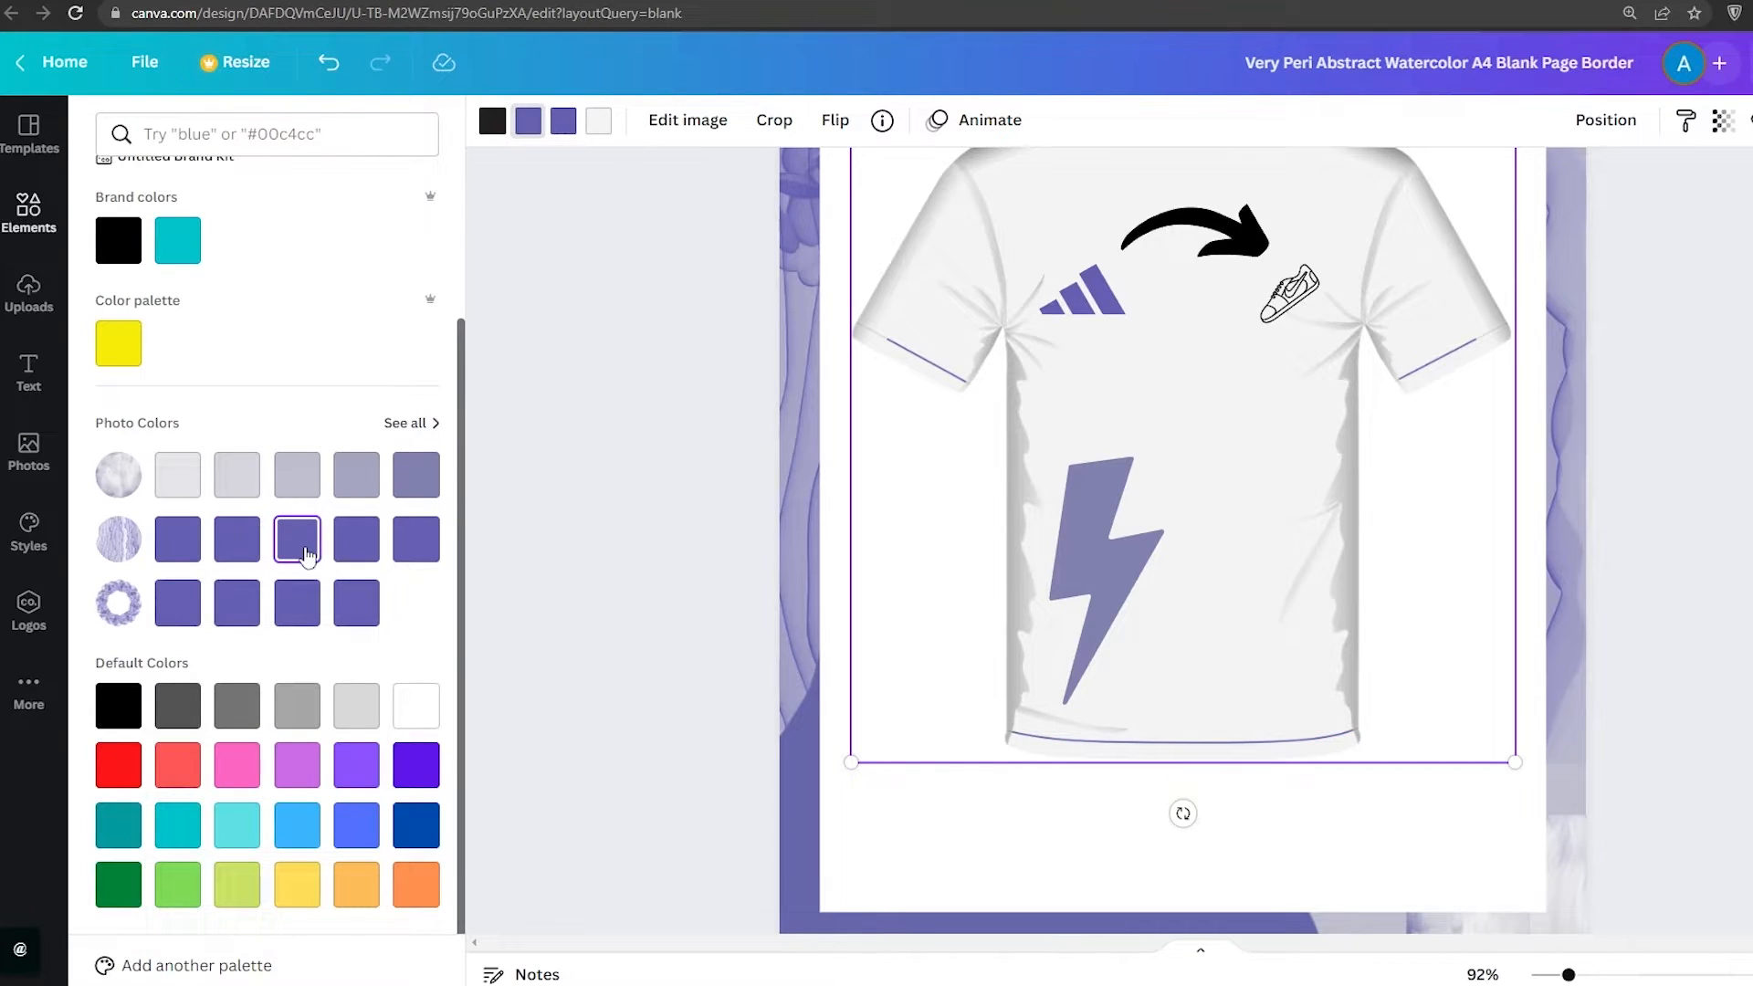
pyautogui.click(356, 602)
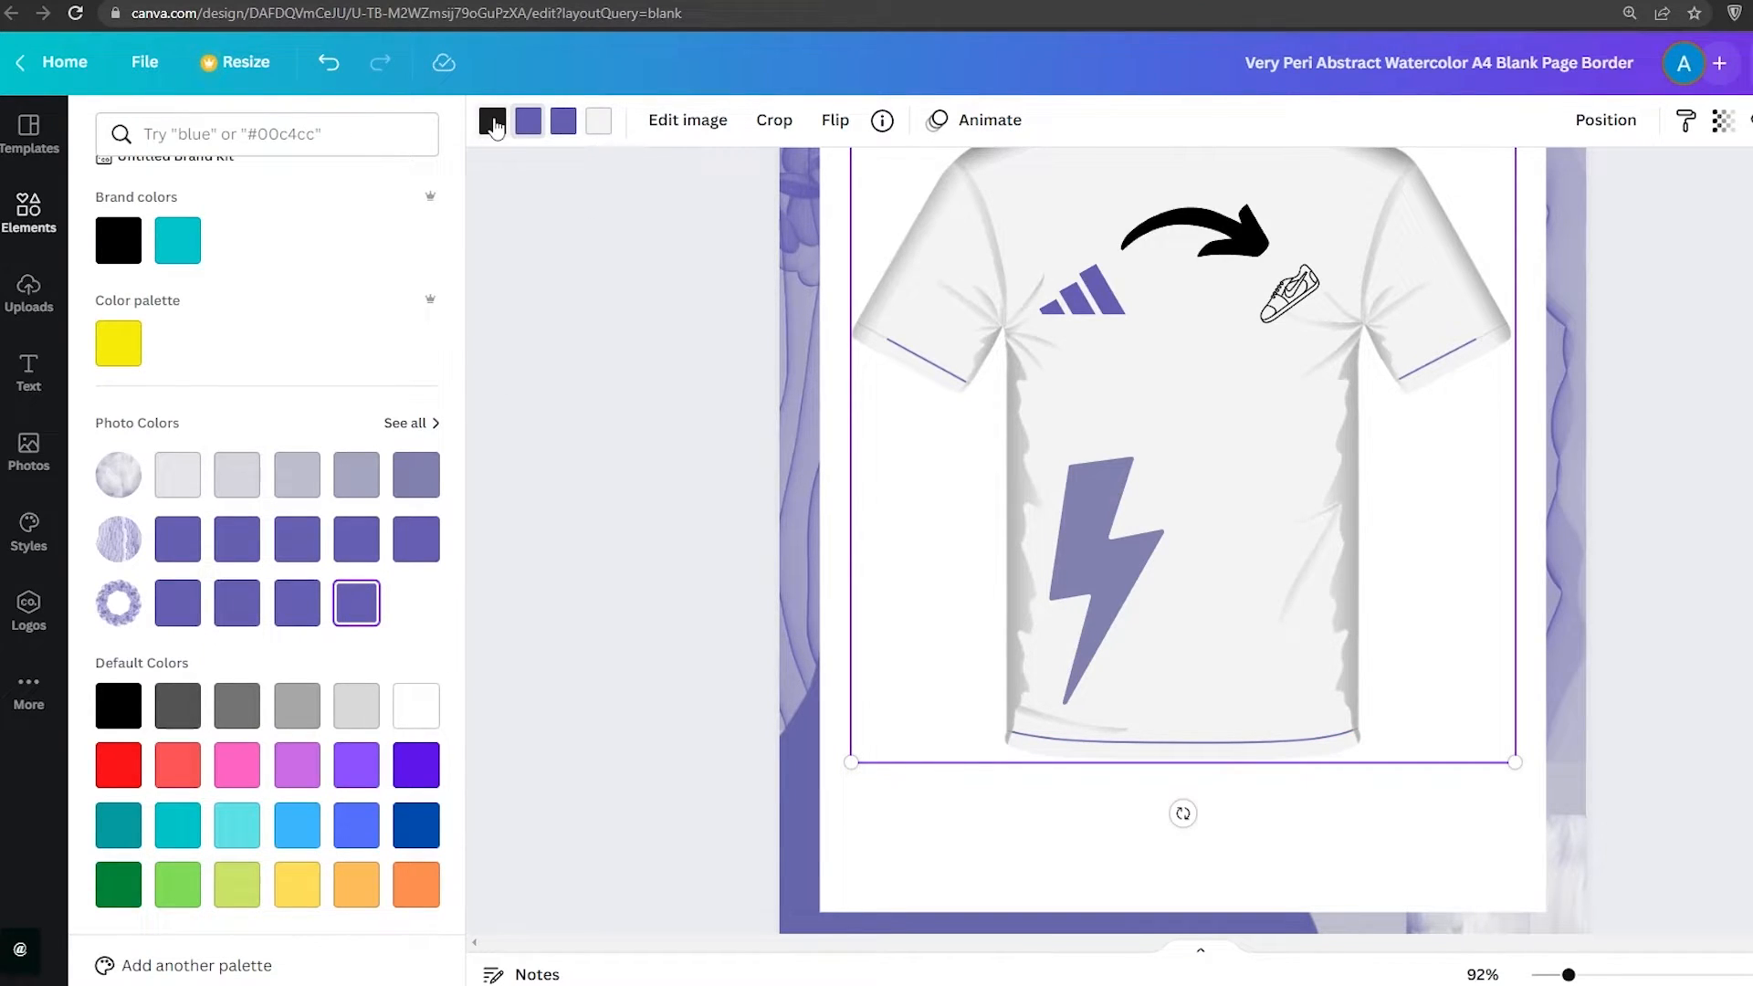
# Try recolouring the t-shirt body in purple, lavender, black and red
pyautogui.click(594, 132)
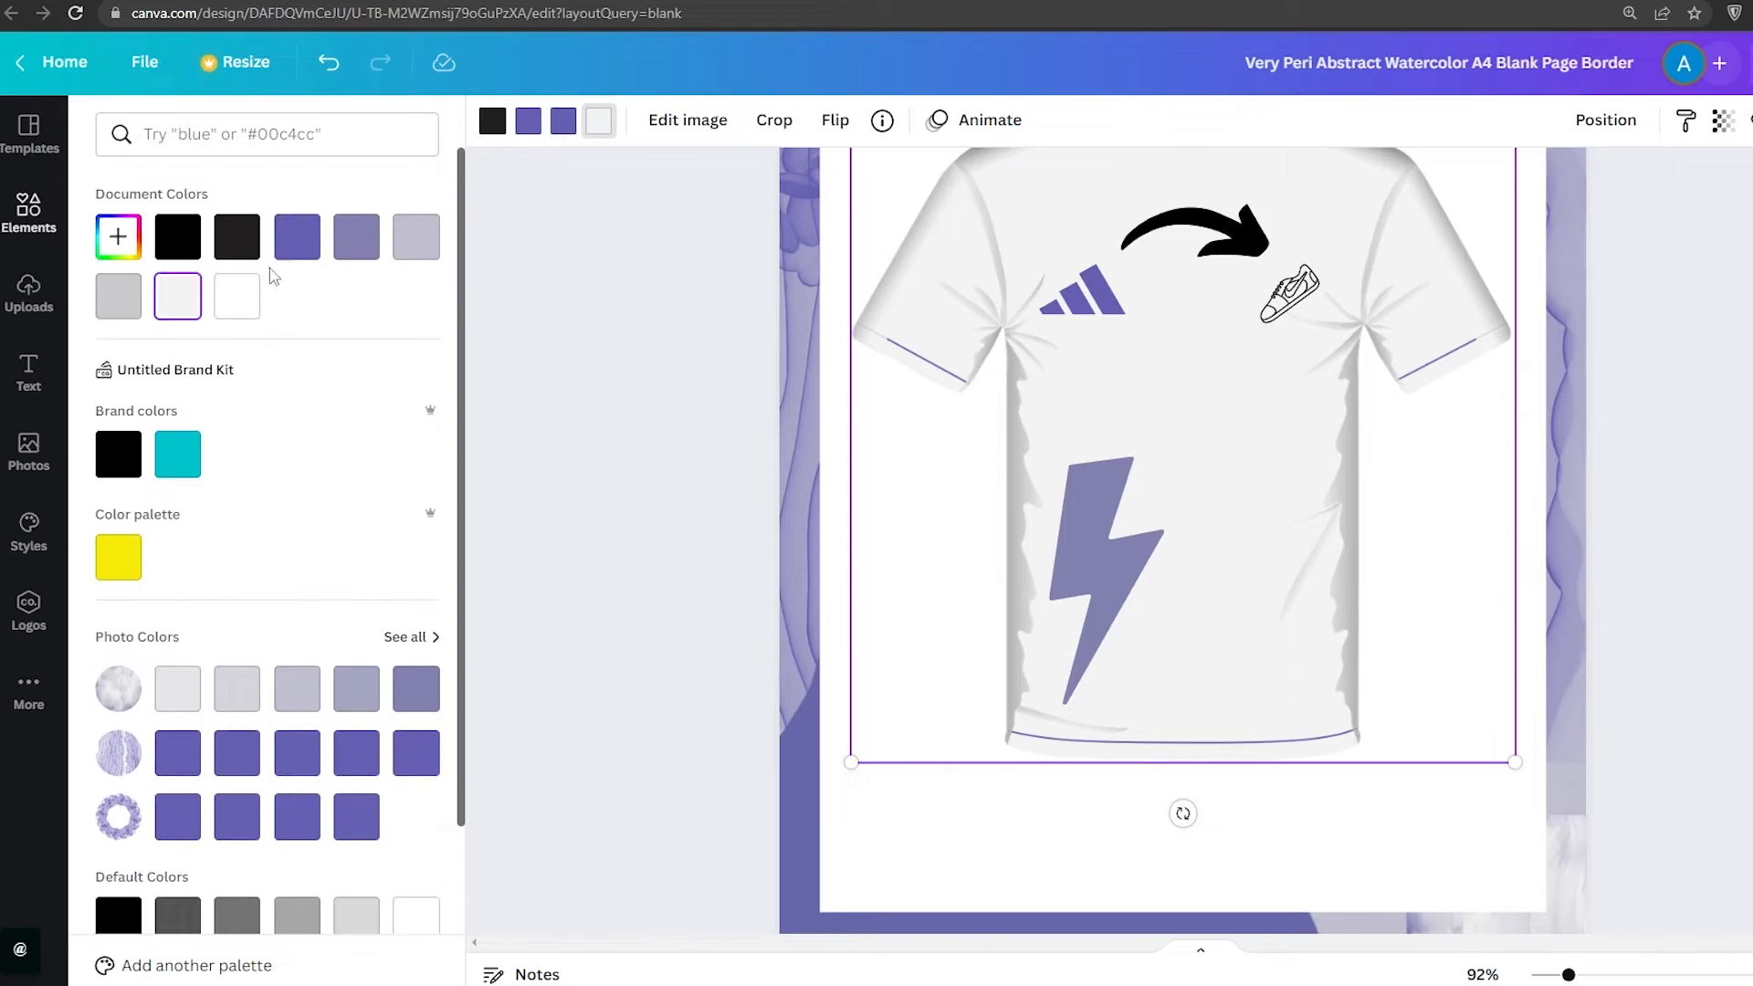
pyautogui.click(251, 253)
pyautogui.click(297, 242)
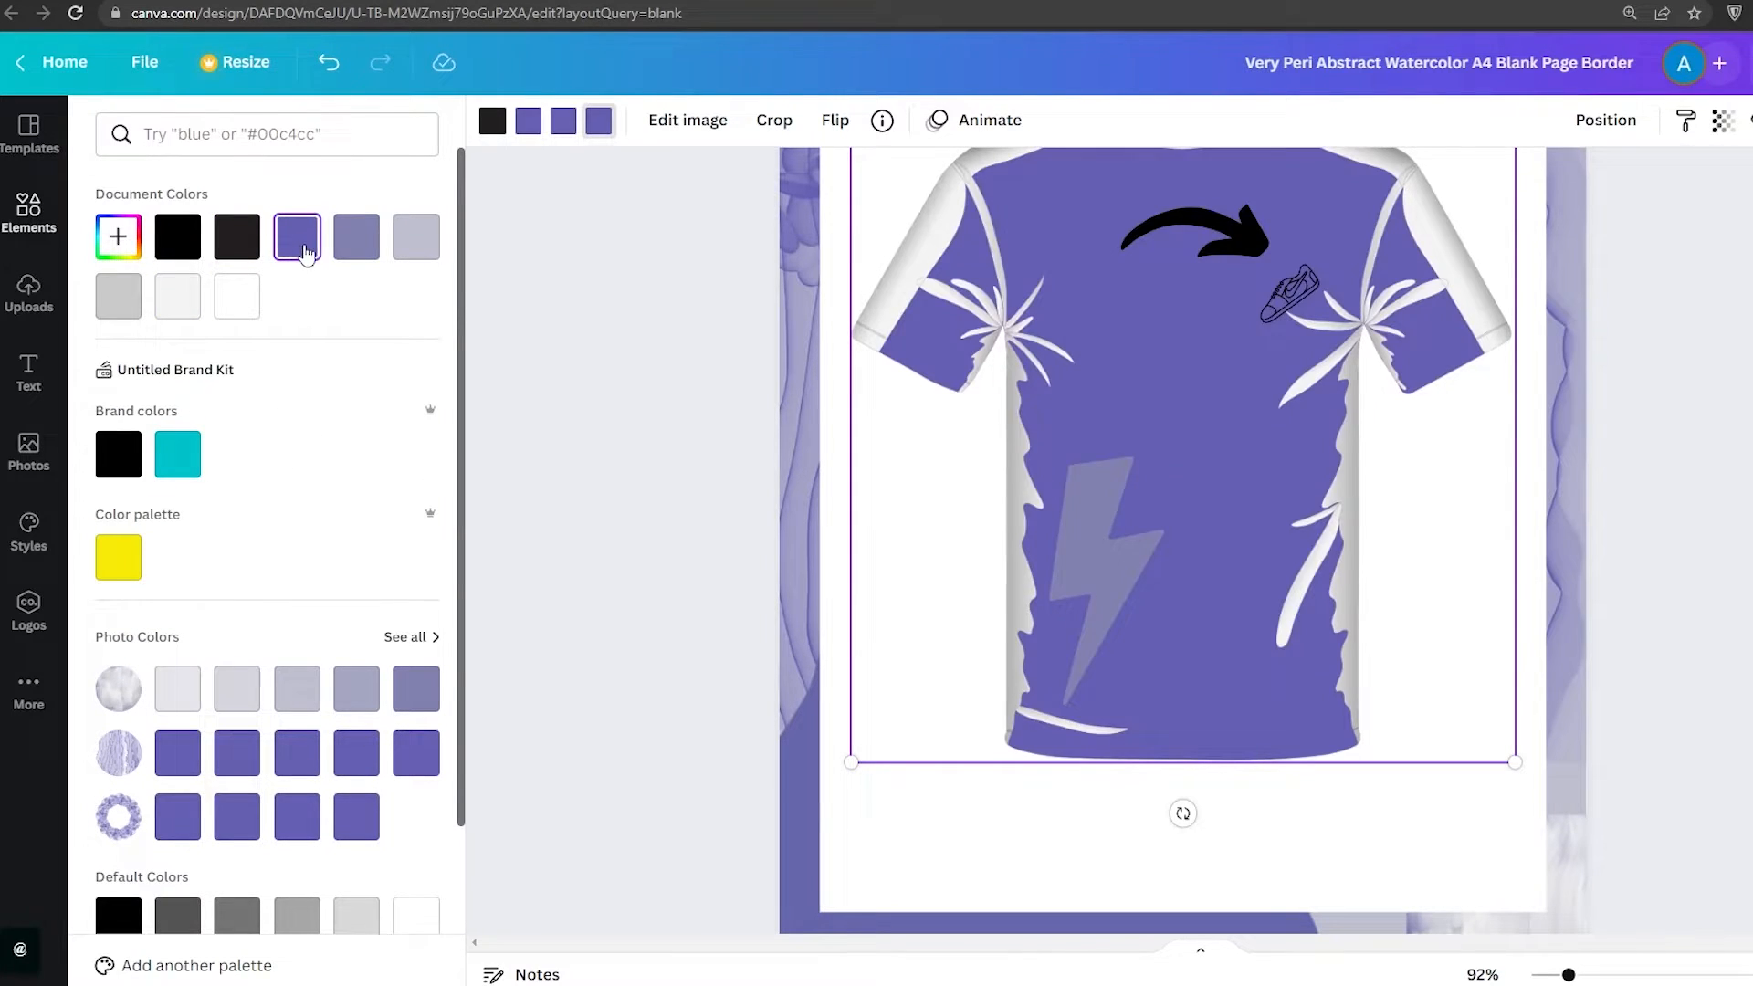
pyautogui.click(365, 260)
pyautogui.click(413, 245)
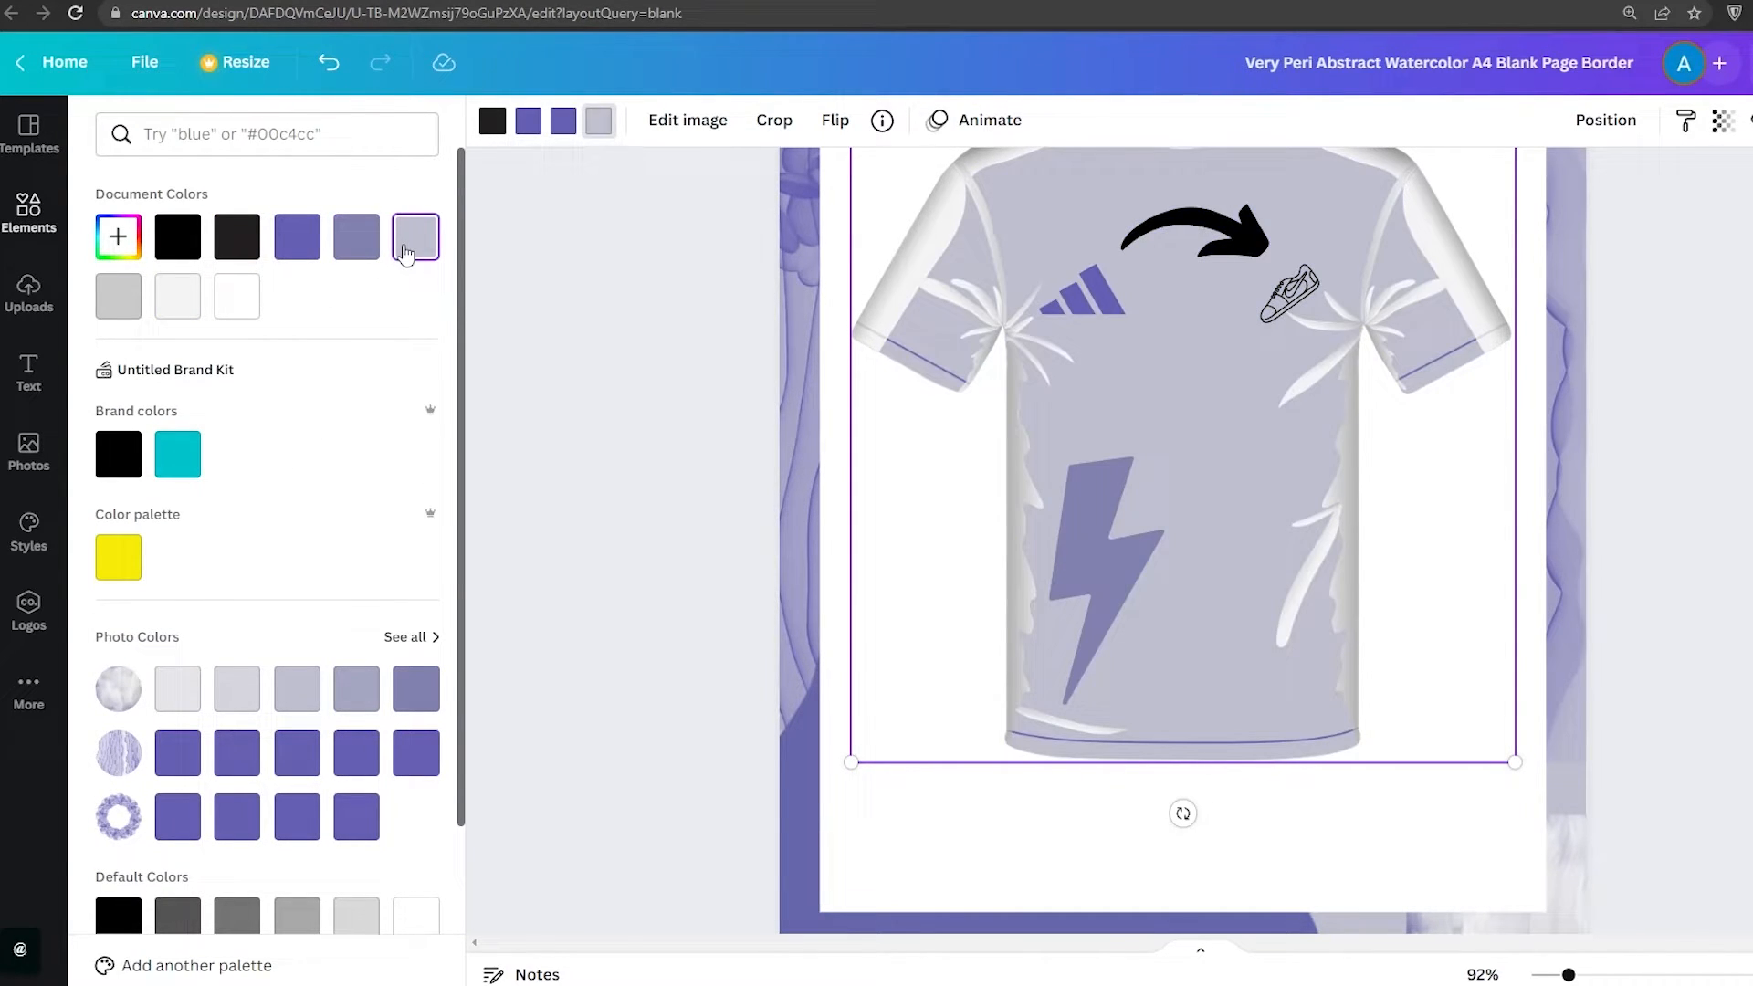
pyautogui.click(177, 239)
pyautogui.scroll(-2, 213, 328)
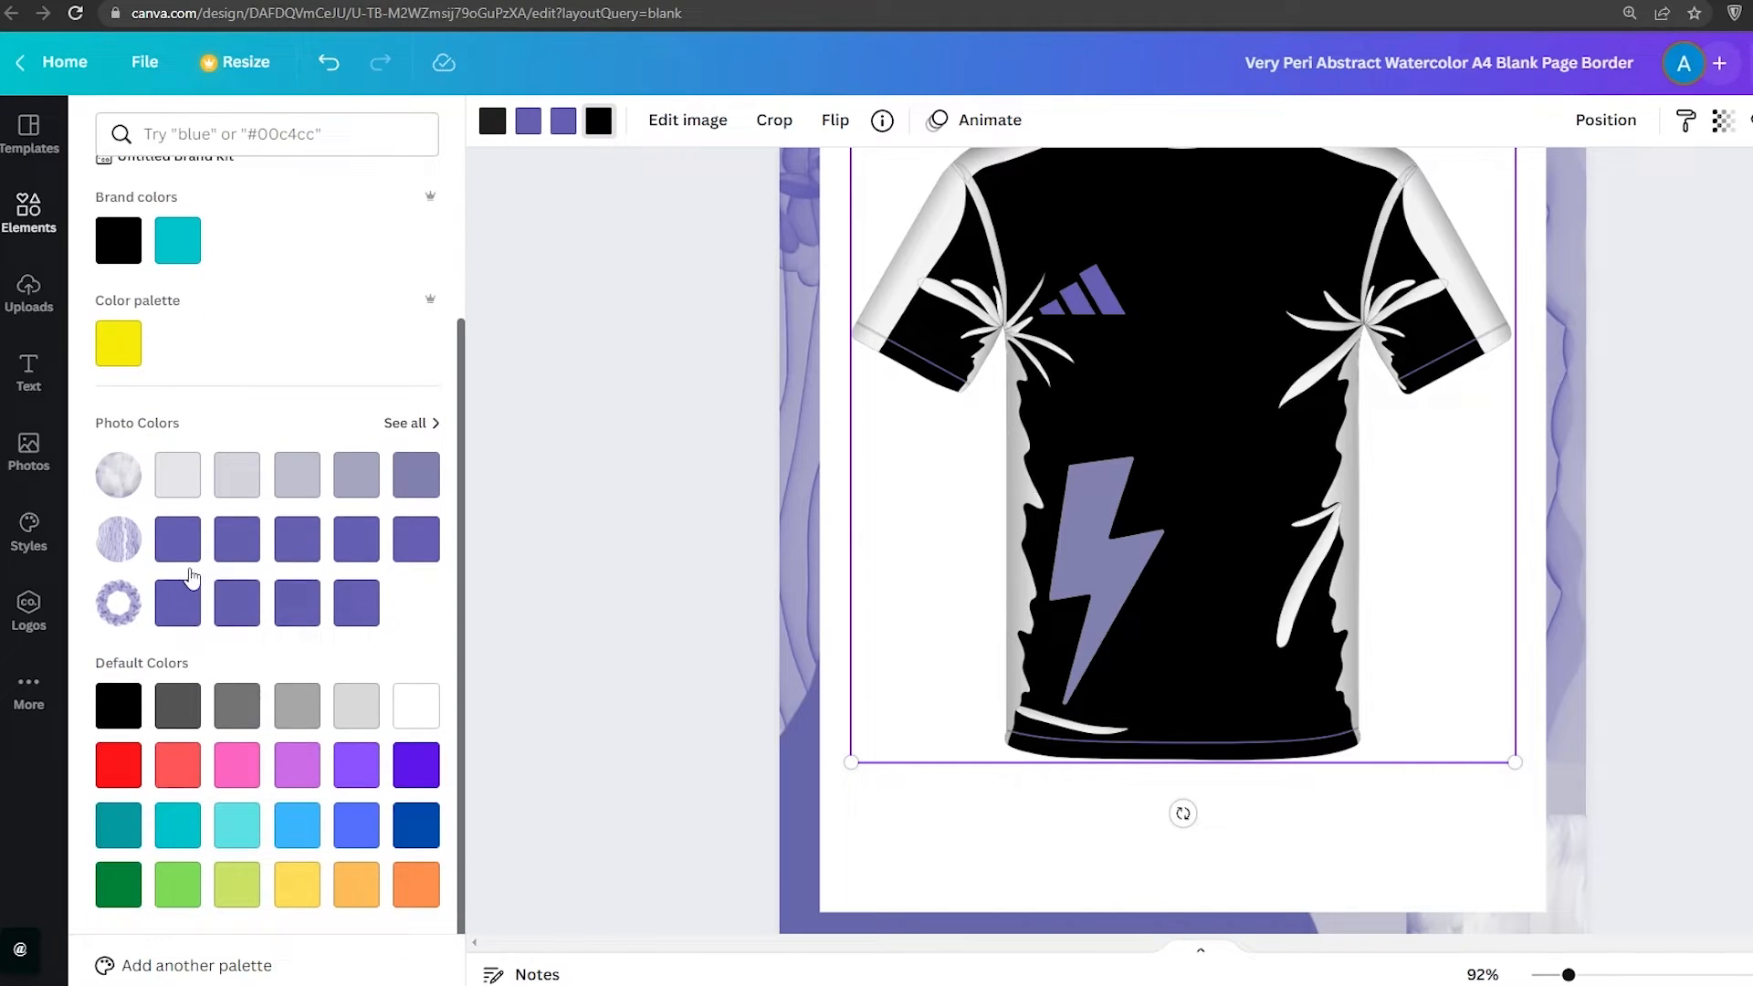
pyautogui.click(177, 765)
pyautogui.click(118, 765)
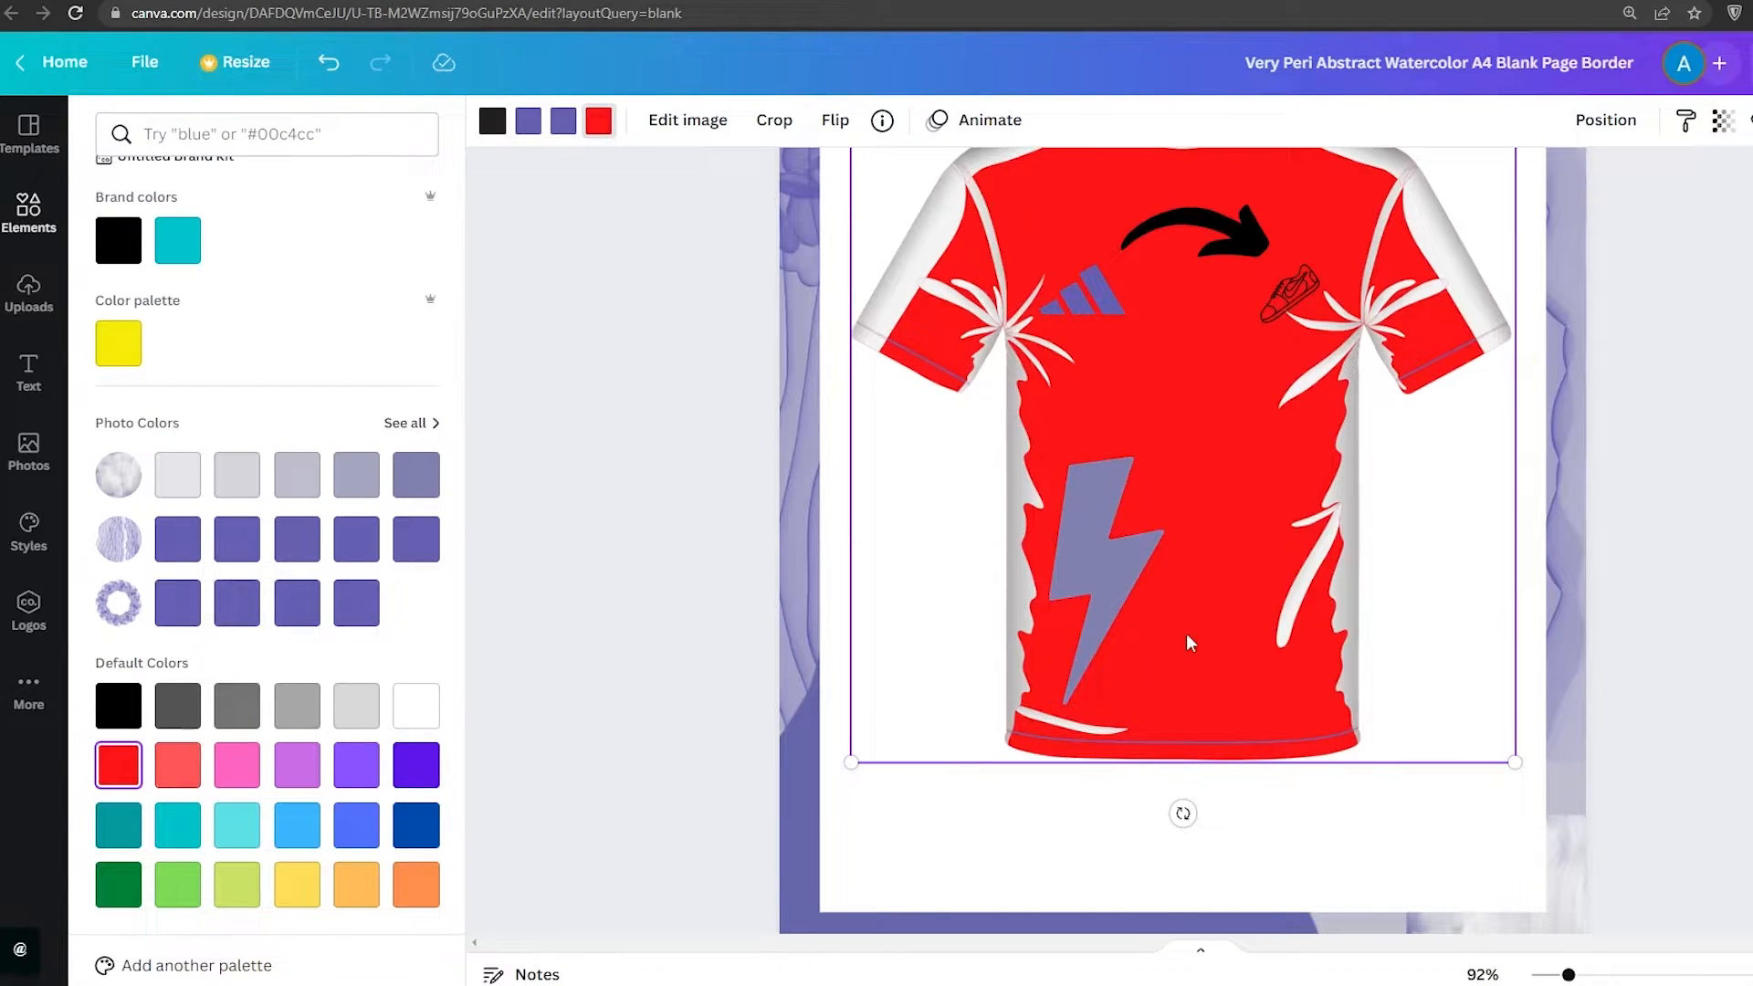
pyautogui.scroll(4, 1189, 641)
pyautogui.scroll(-4, 1189, 641)
# Recolour the t-shirt body, trying grey, white and blue before settling on light turquoise
pyautogui.click(562, 129)
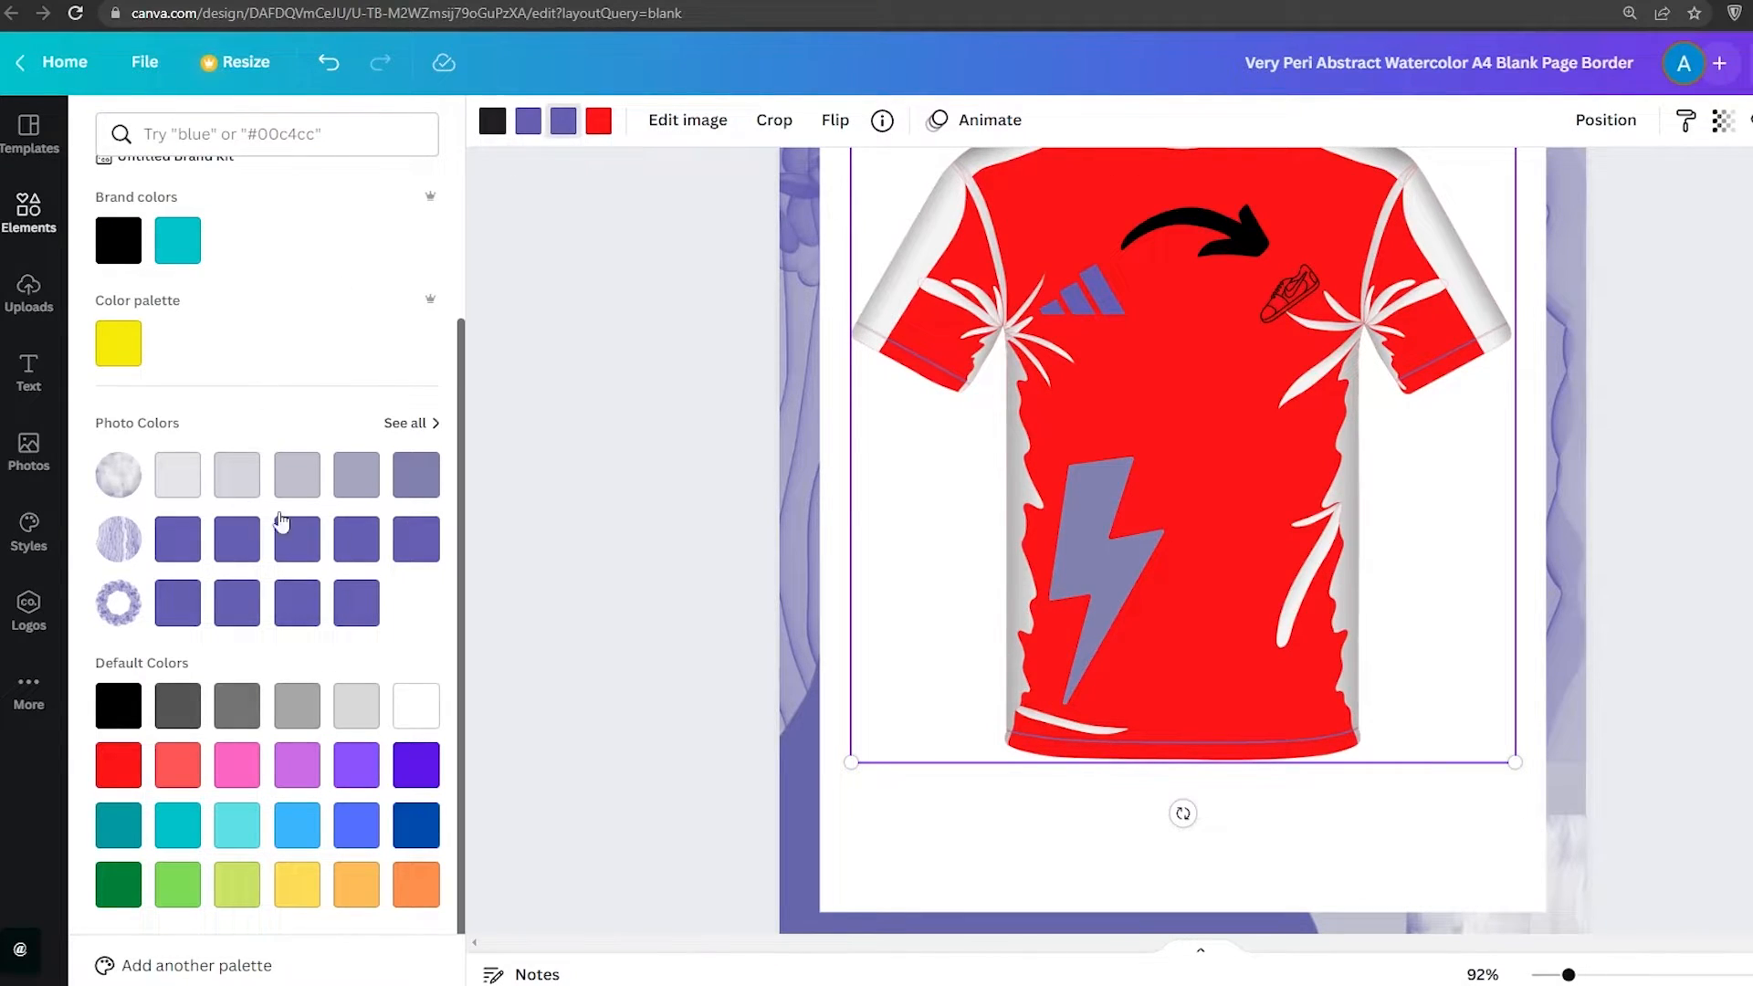
pyautogui.click(237, 474)
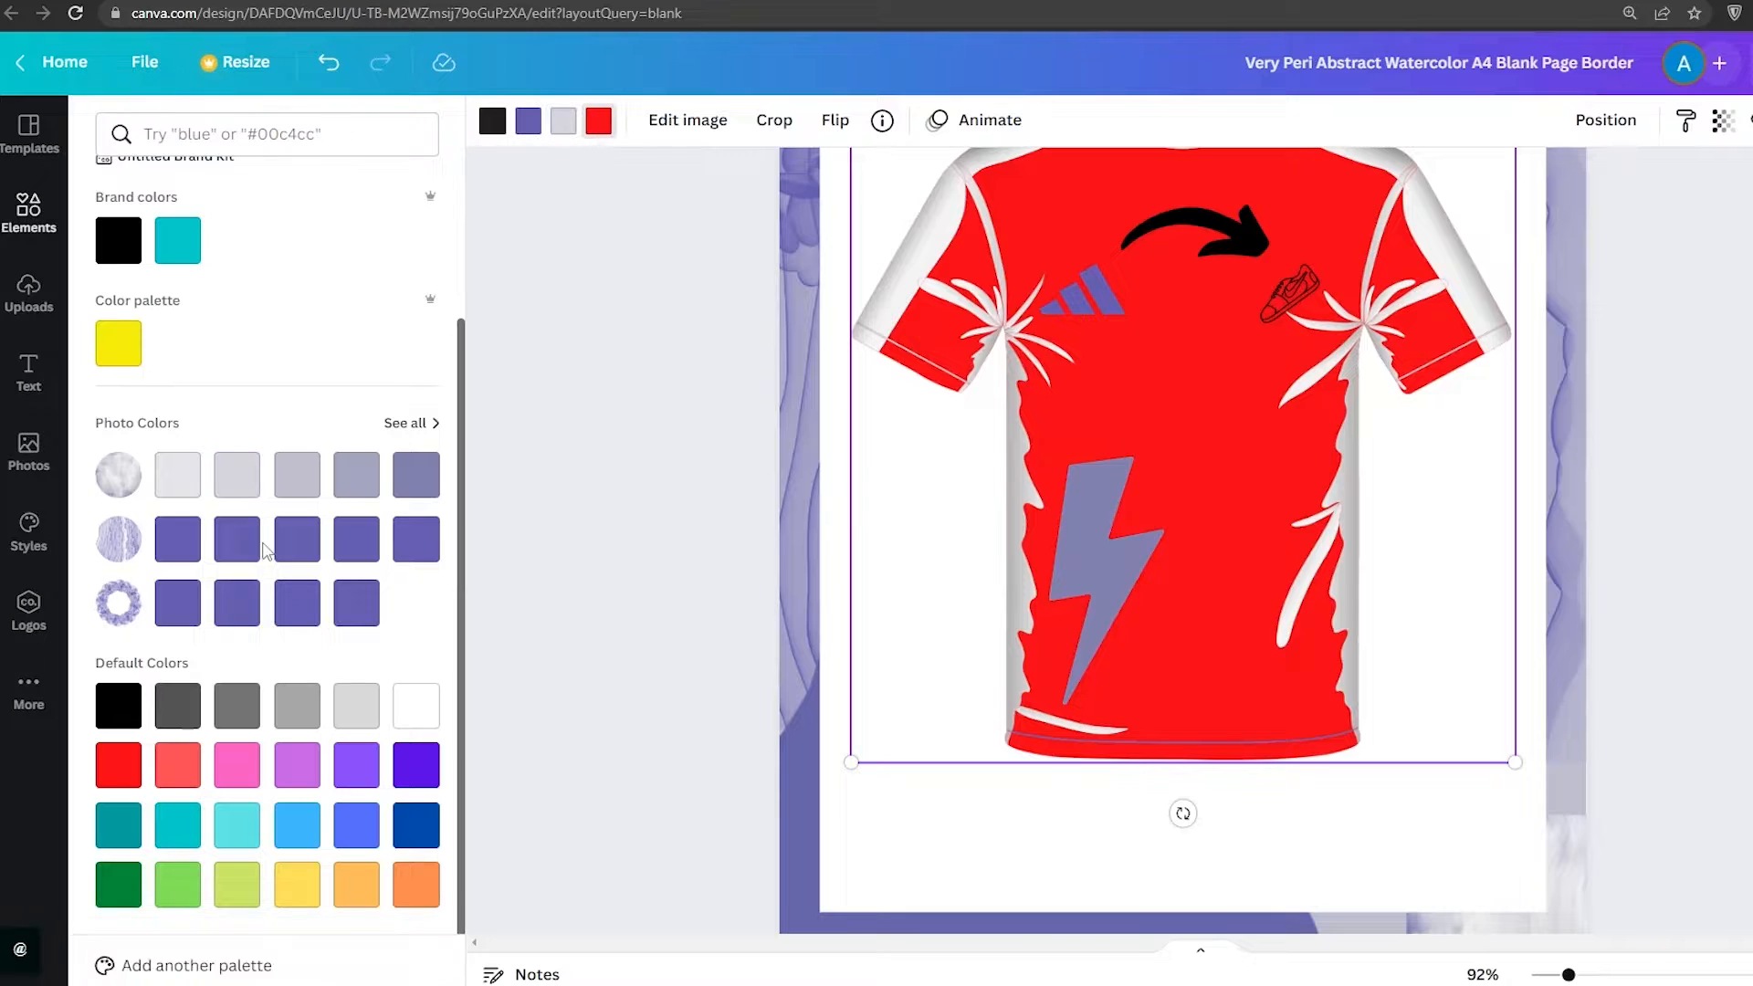
pyautogui.click(358, 707)
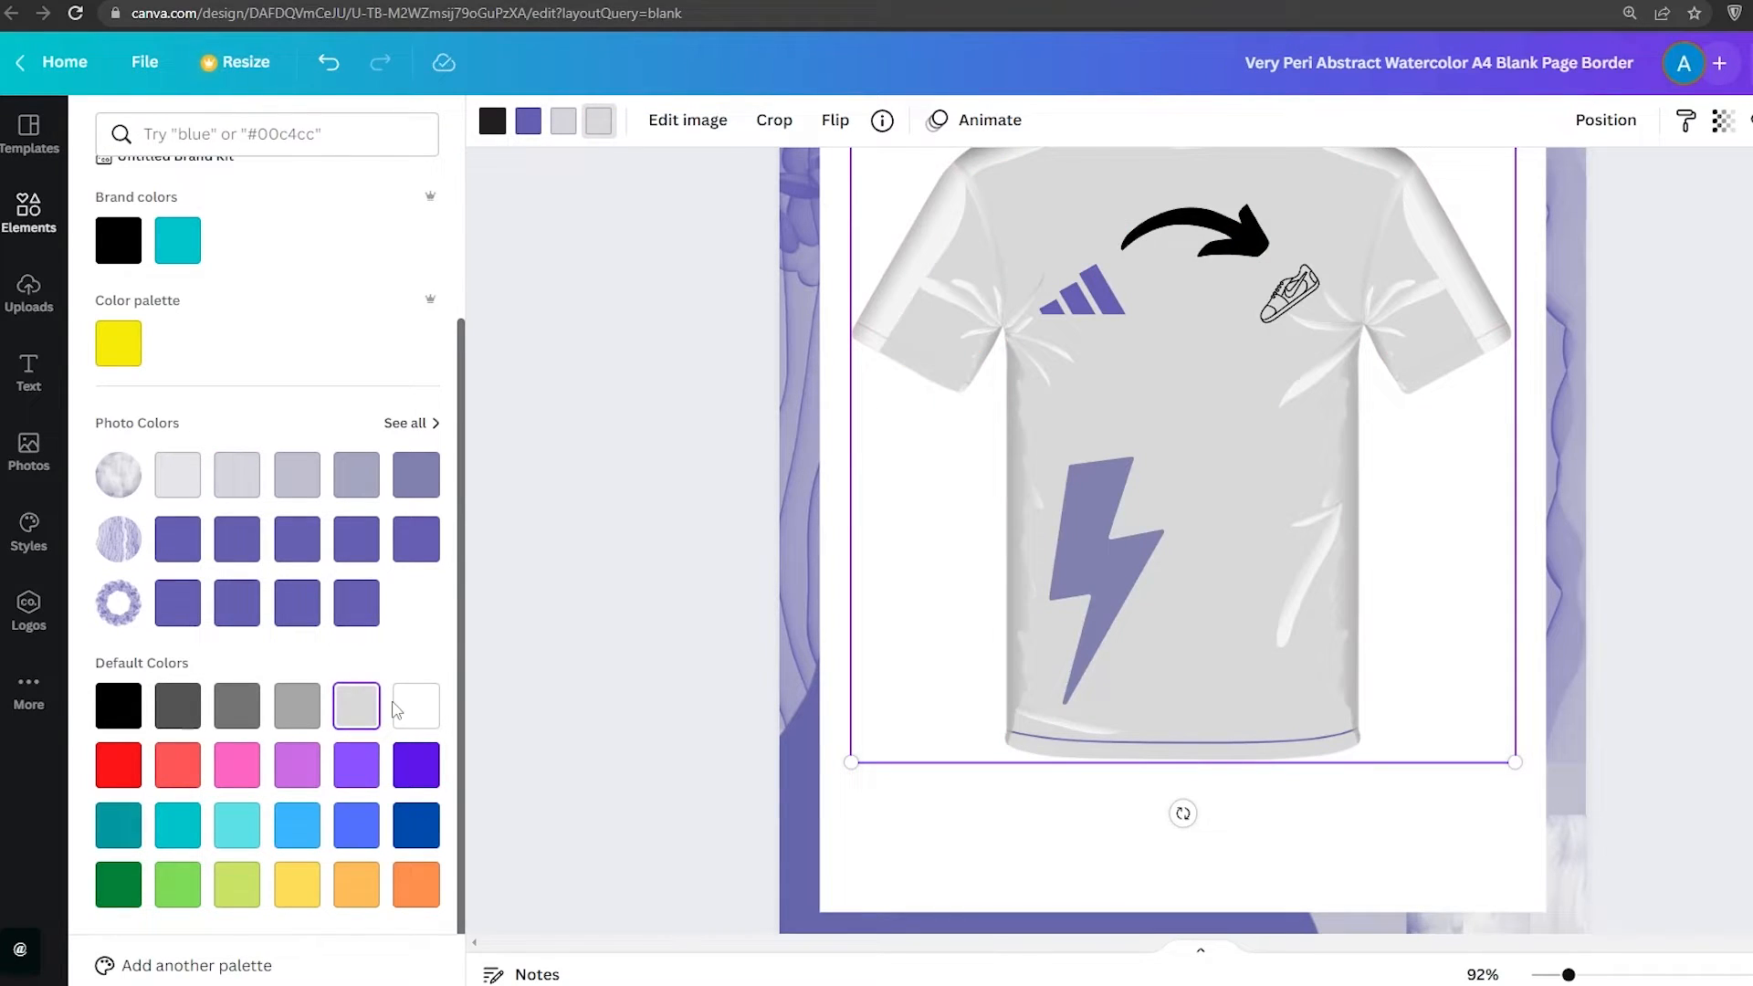
pyautogui.scroll(2, 889, 676)
pyautogui.scroll(-1, 888, 676)
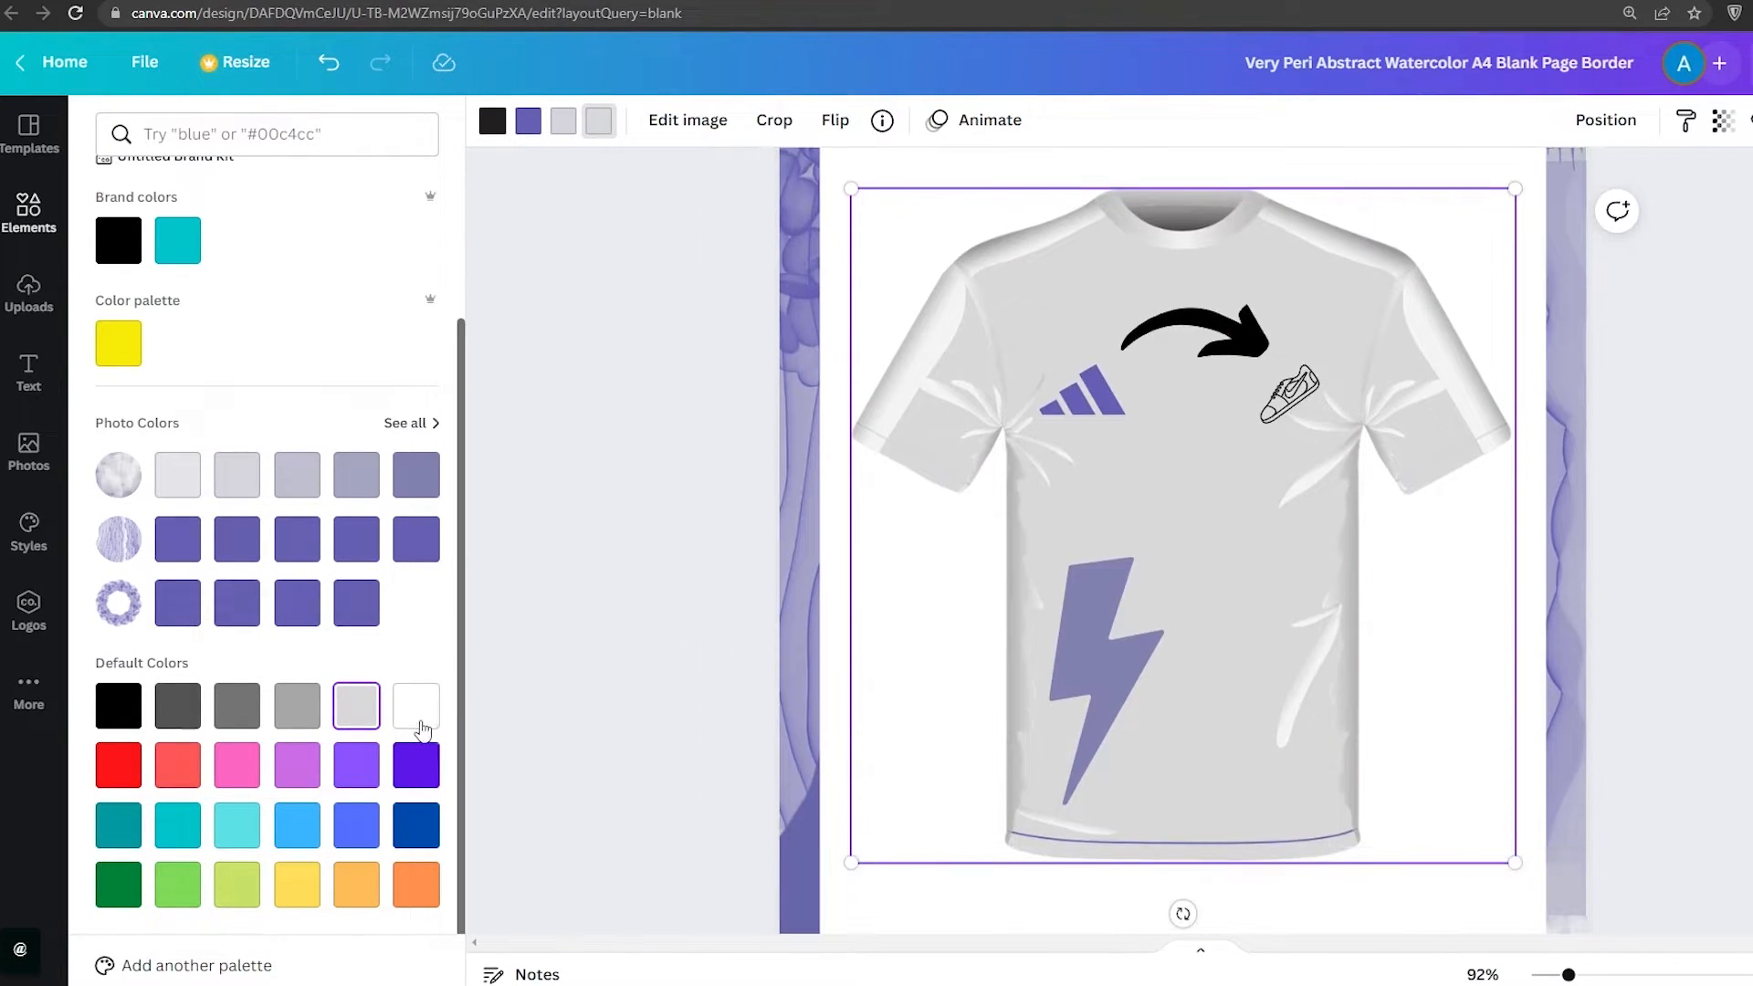
pyautogui.click(419, 721)
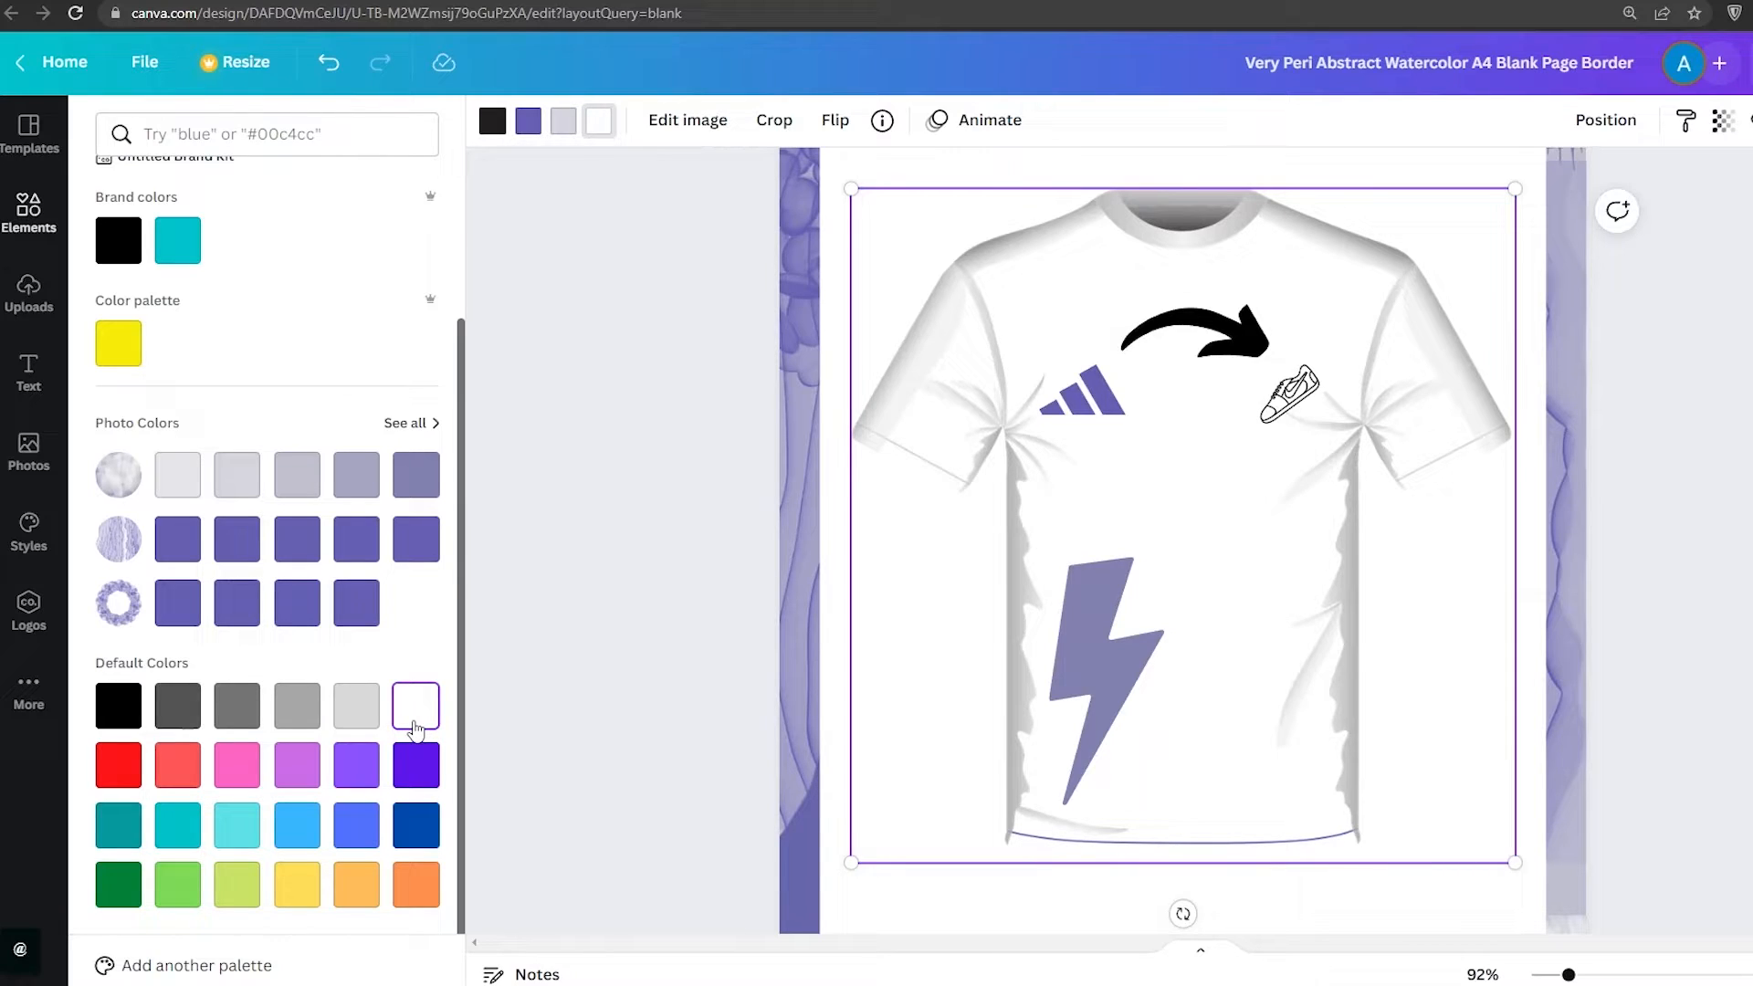
pyautogui.click(308, 785)
pyautogui.click(299, 826)
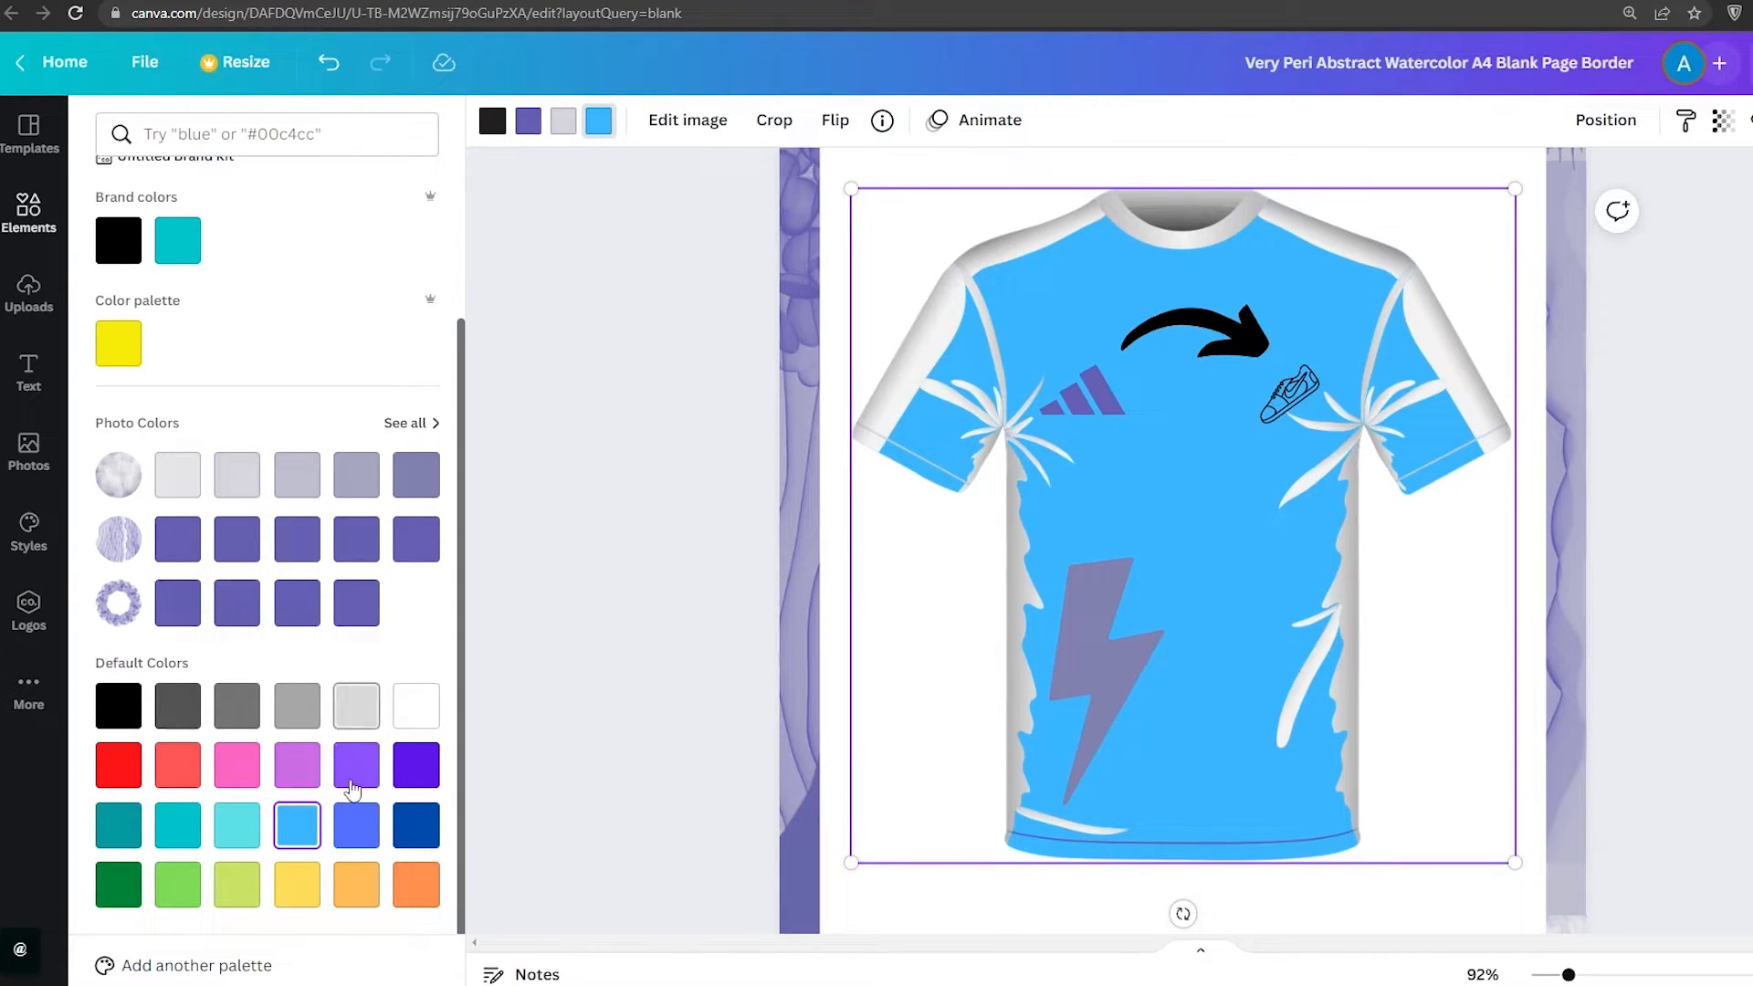
pyautogui.click(235, 830)
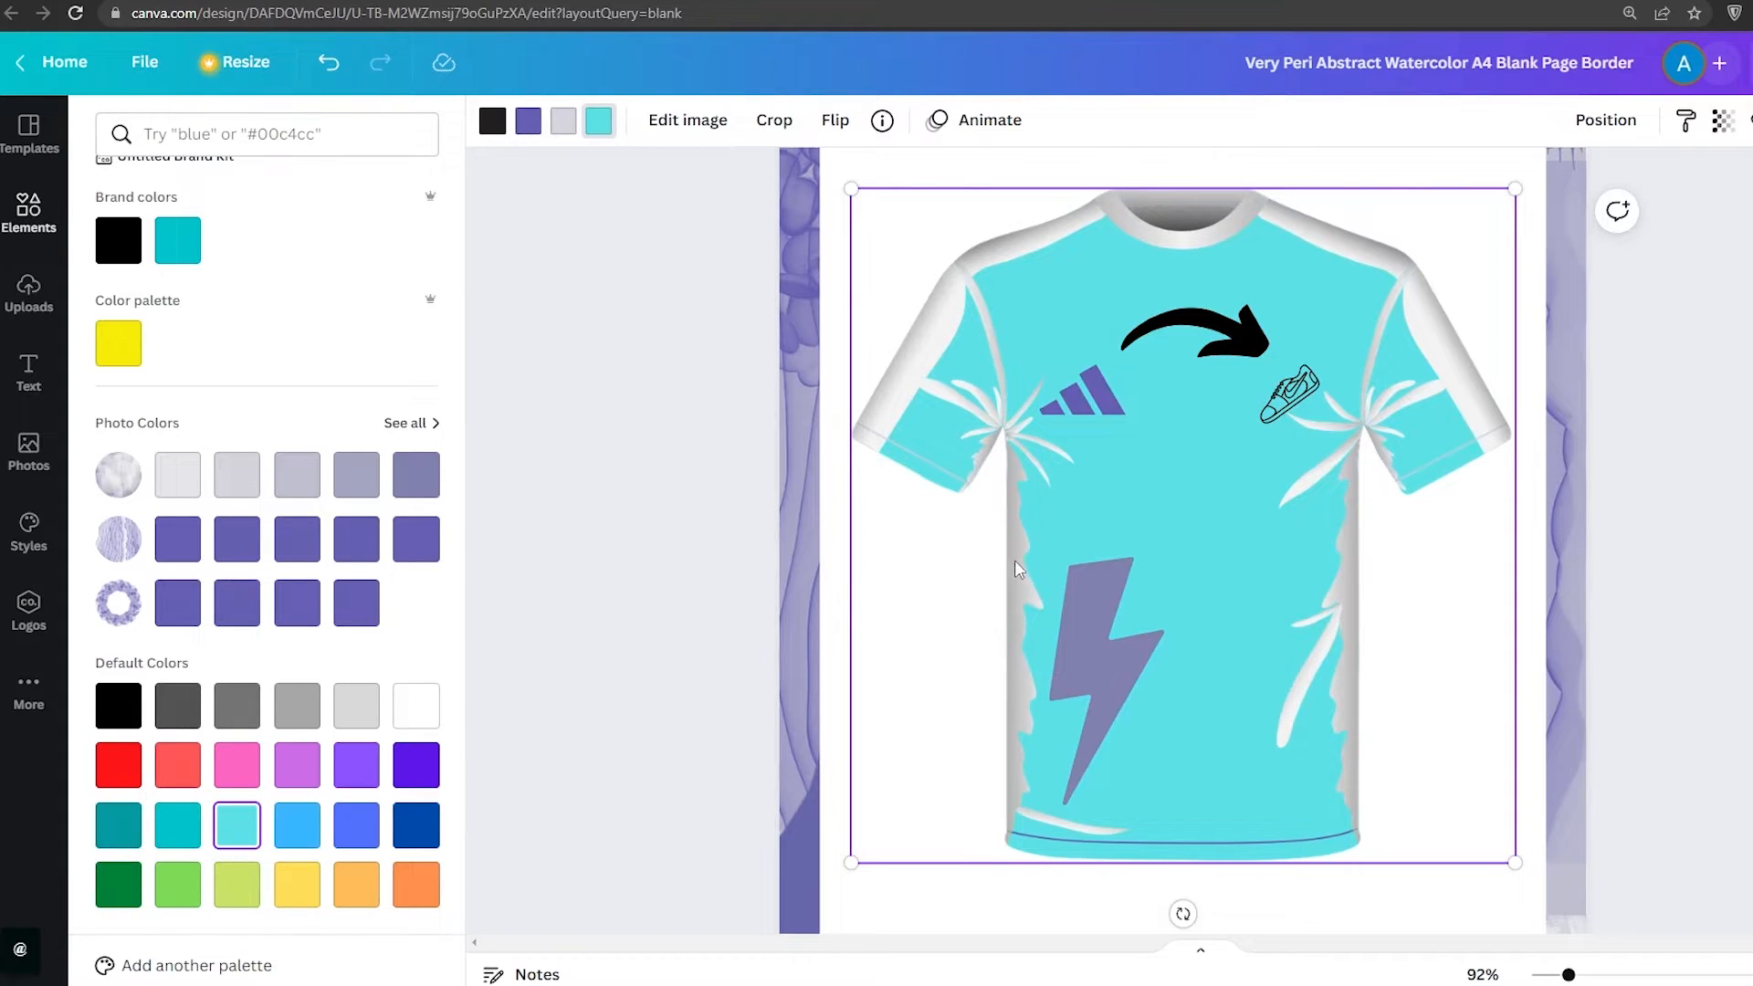
pyautogui.click(654, 547)
# Recolour the lightning bolt to the darker purple document colour
pyautogui.click(1091, 635)
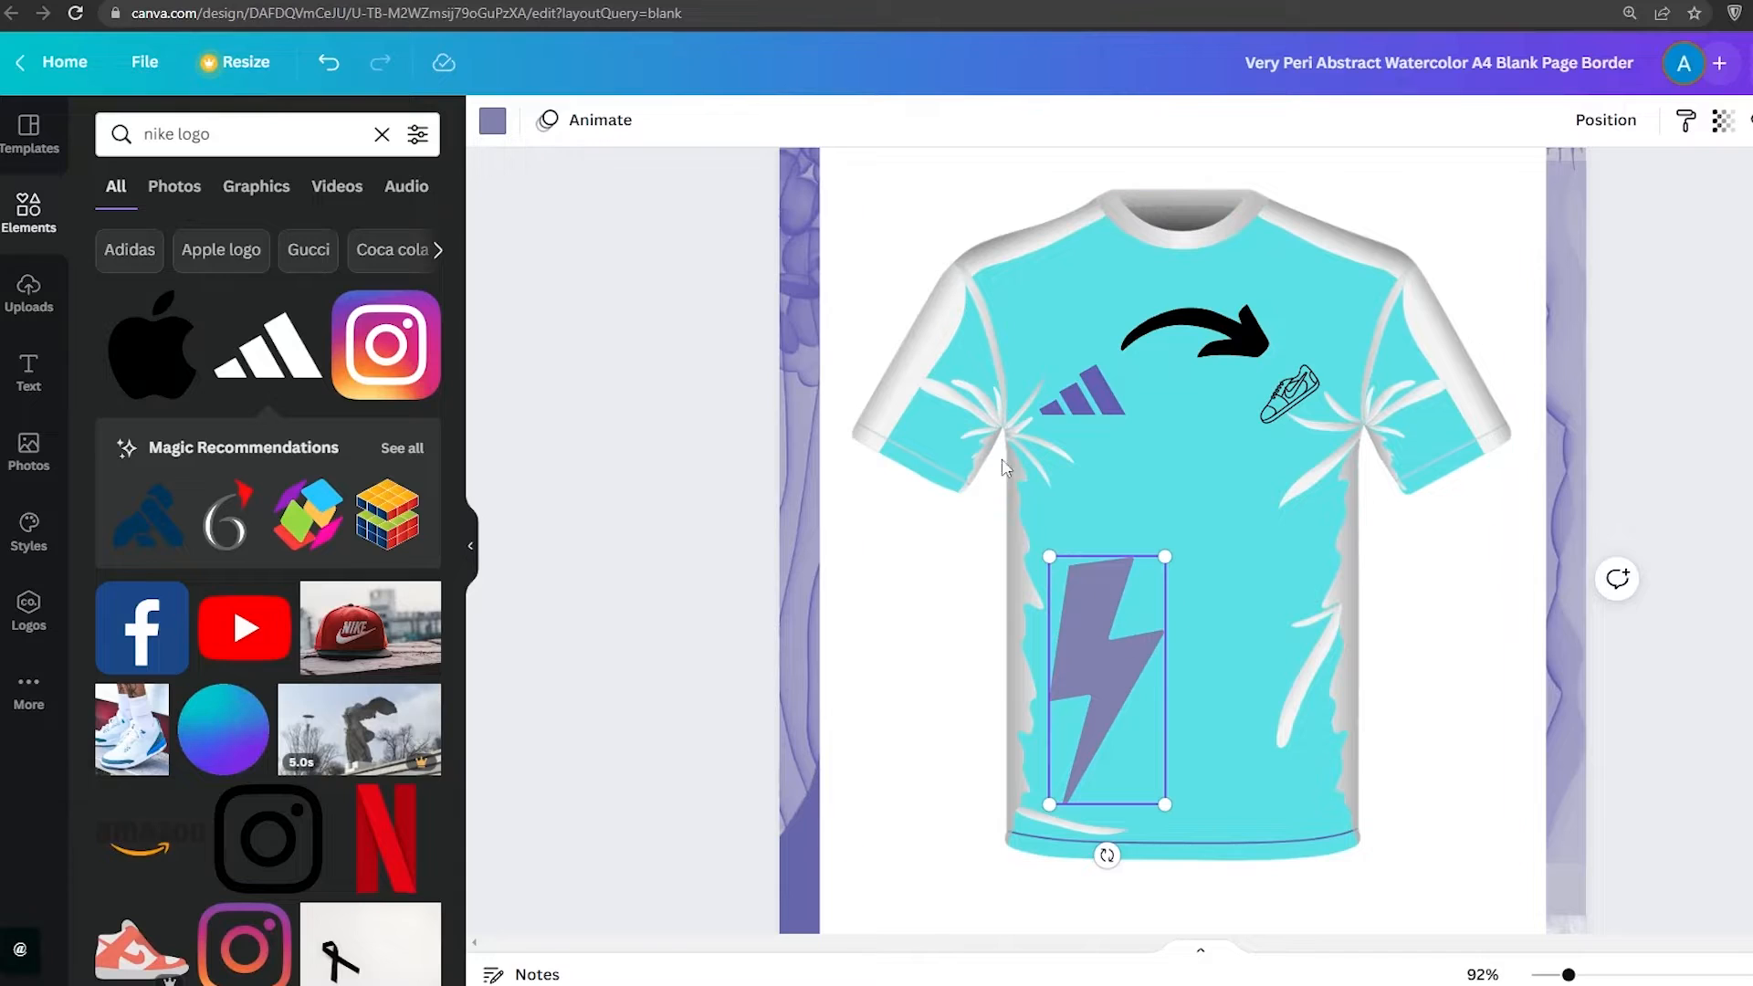
pyautogui.click(491, 125)
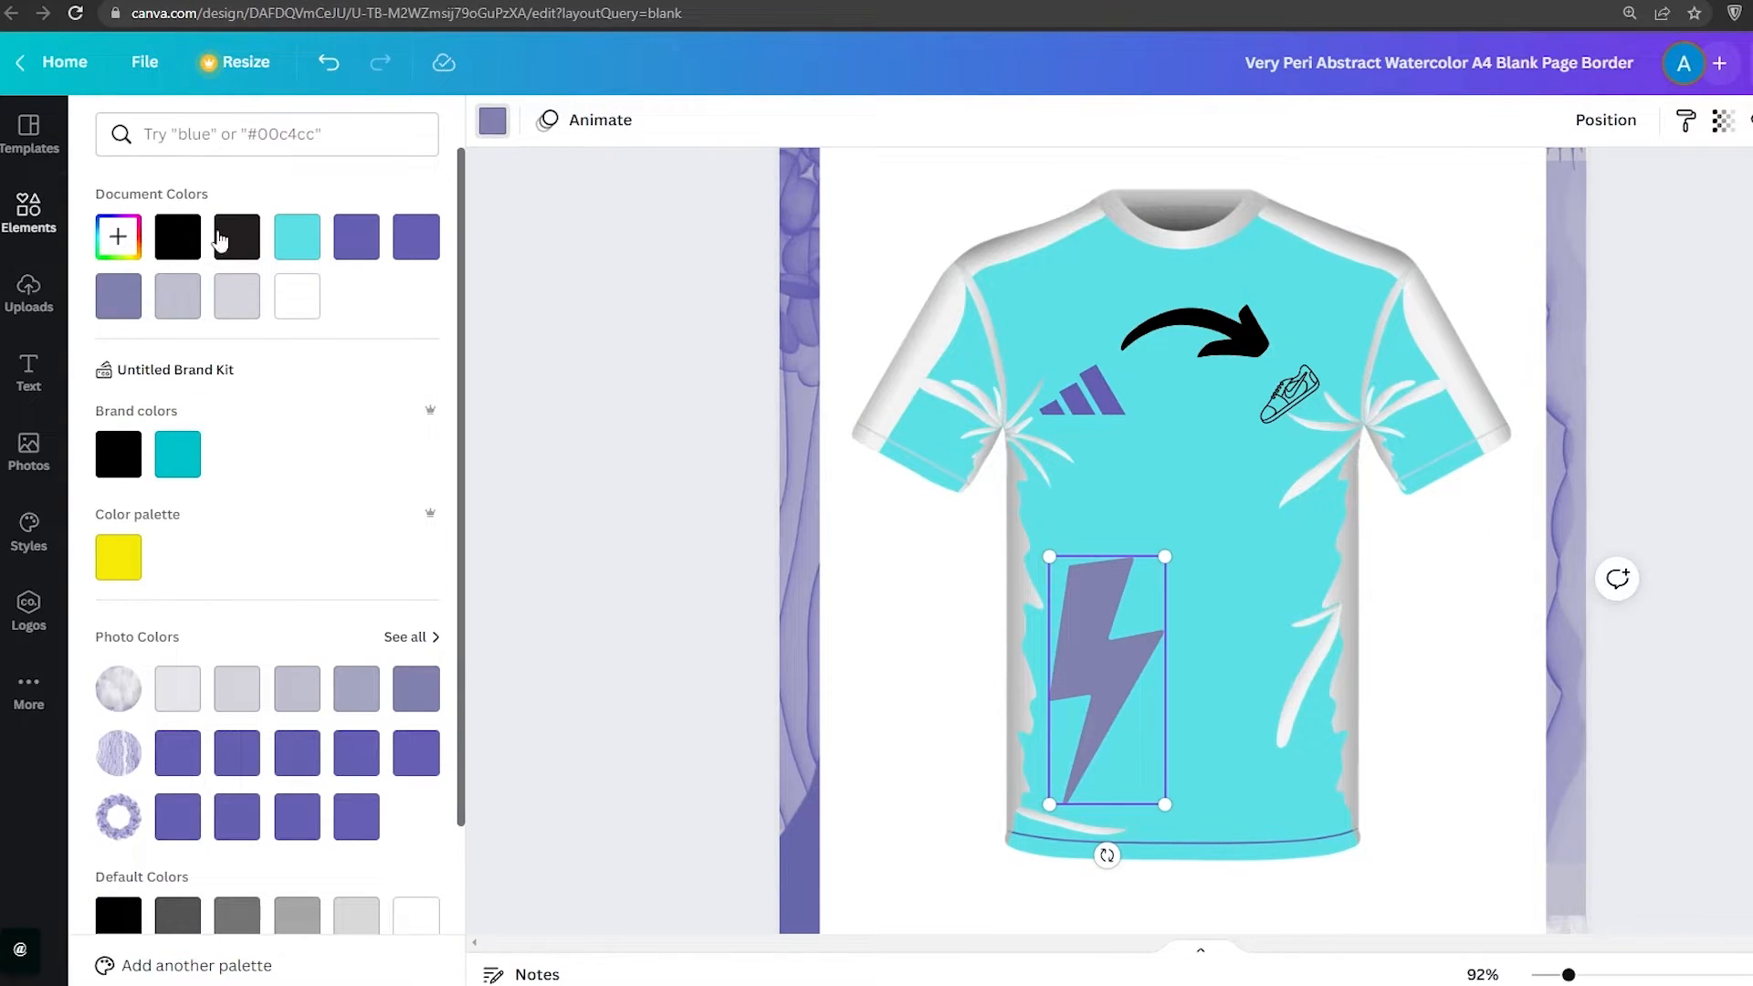
pyautogui.click(374, 254)
# Add the Instagram logo from the search results to the middle of the t-shirt chest
pyautogui.click(796, 421)
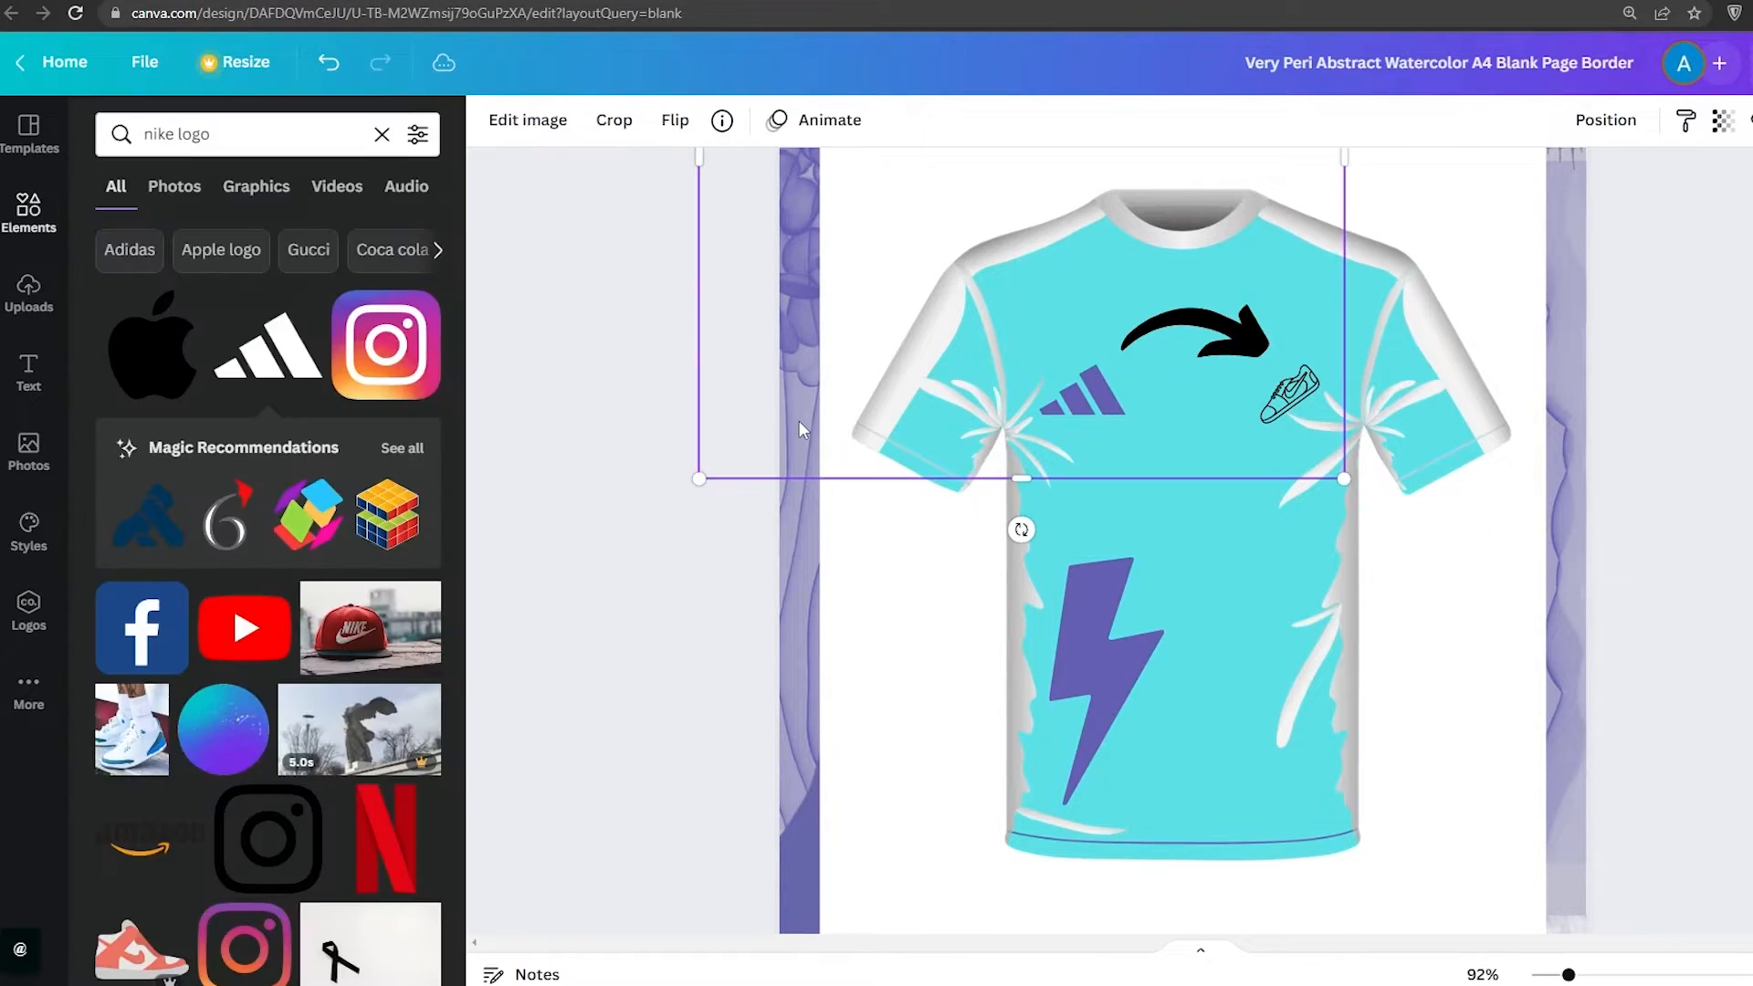
pyautogui.moveTo(457, 357); pyautogui.dragTo(1194, 454)
pyautogui.press('Escape')
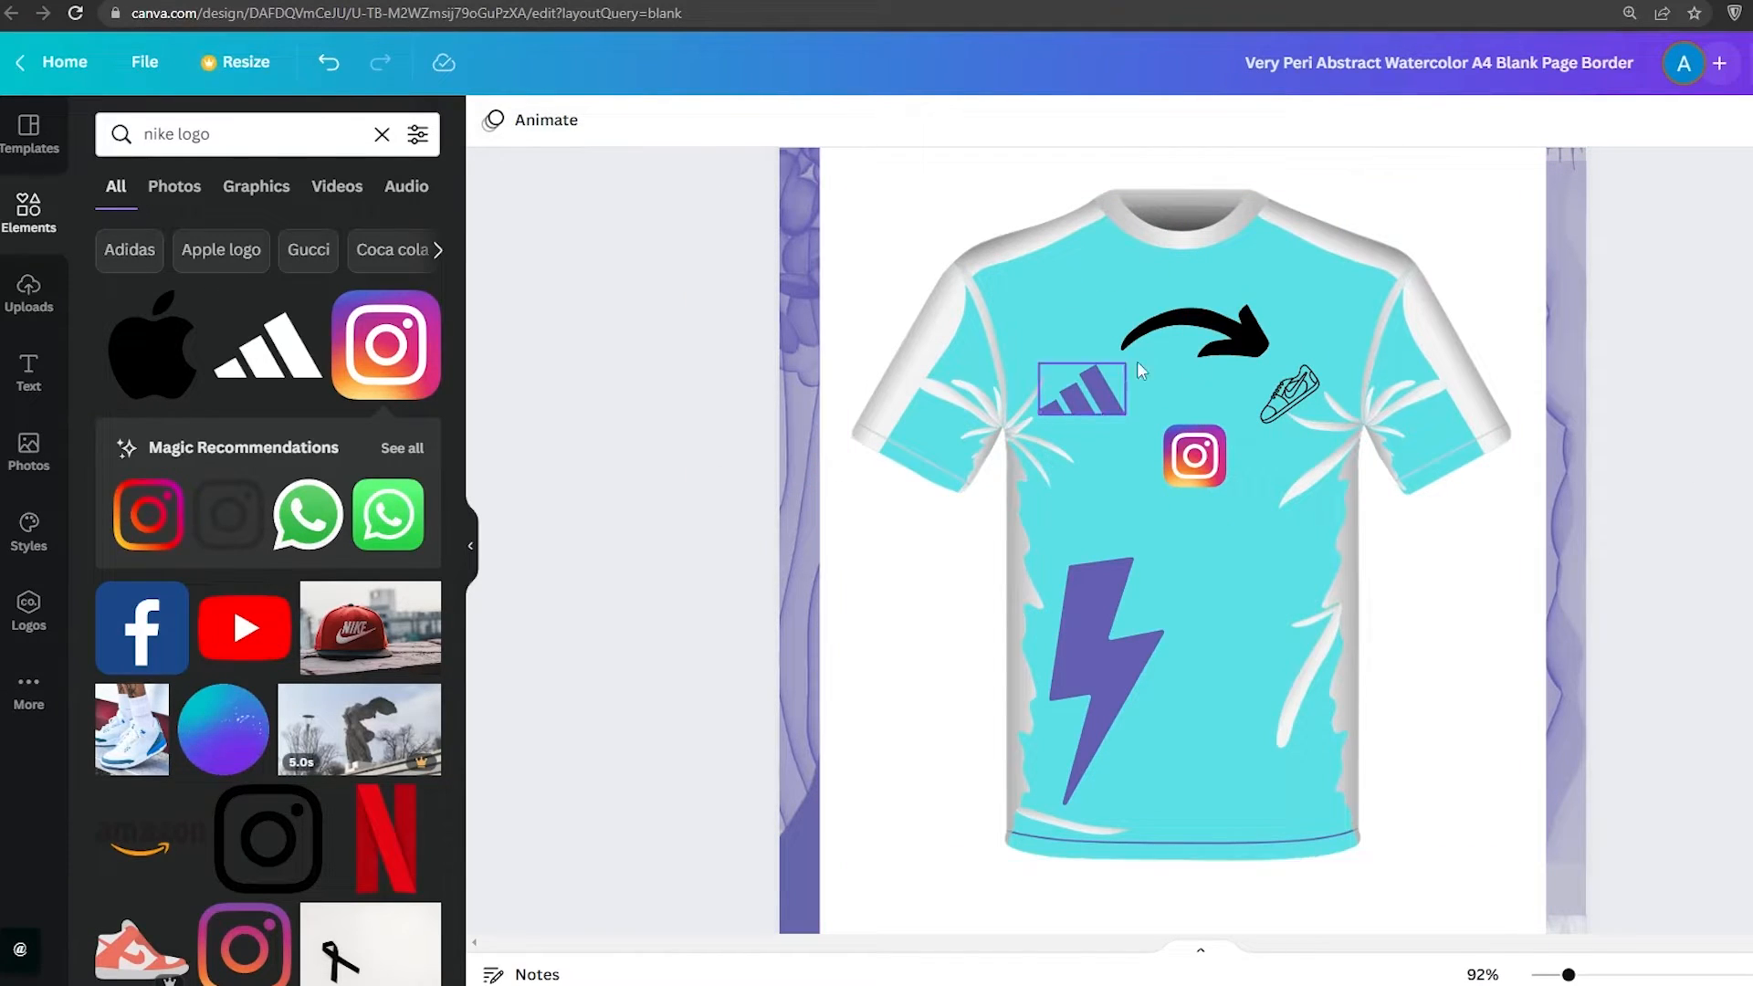
# Download the design as a PNG file
pyautogui.scroll(-3, 1349, 441)
pyautogui.scroll(3, 1349, 441)
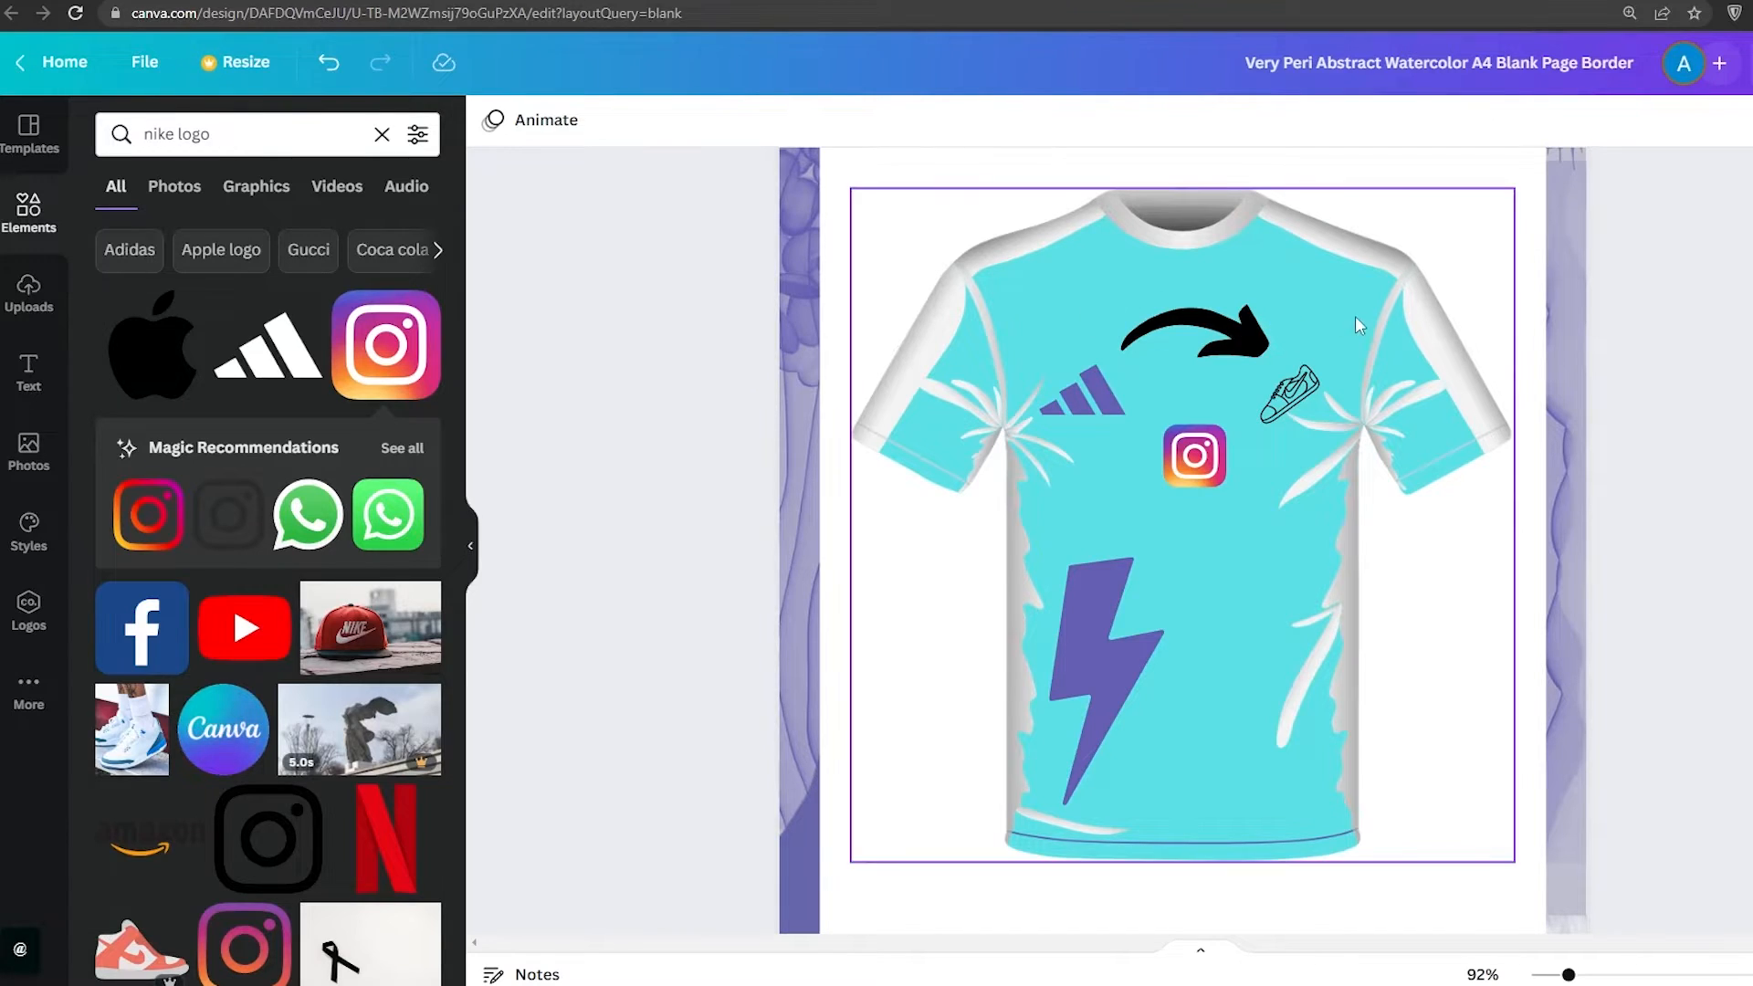
pyautogui.scroll(-3, 1324, 580)
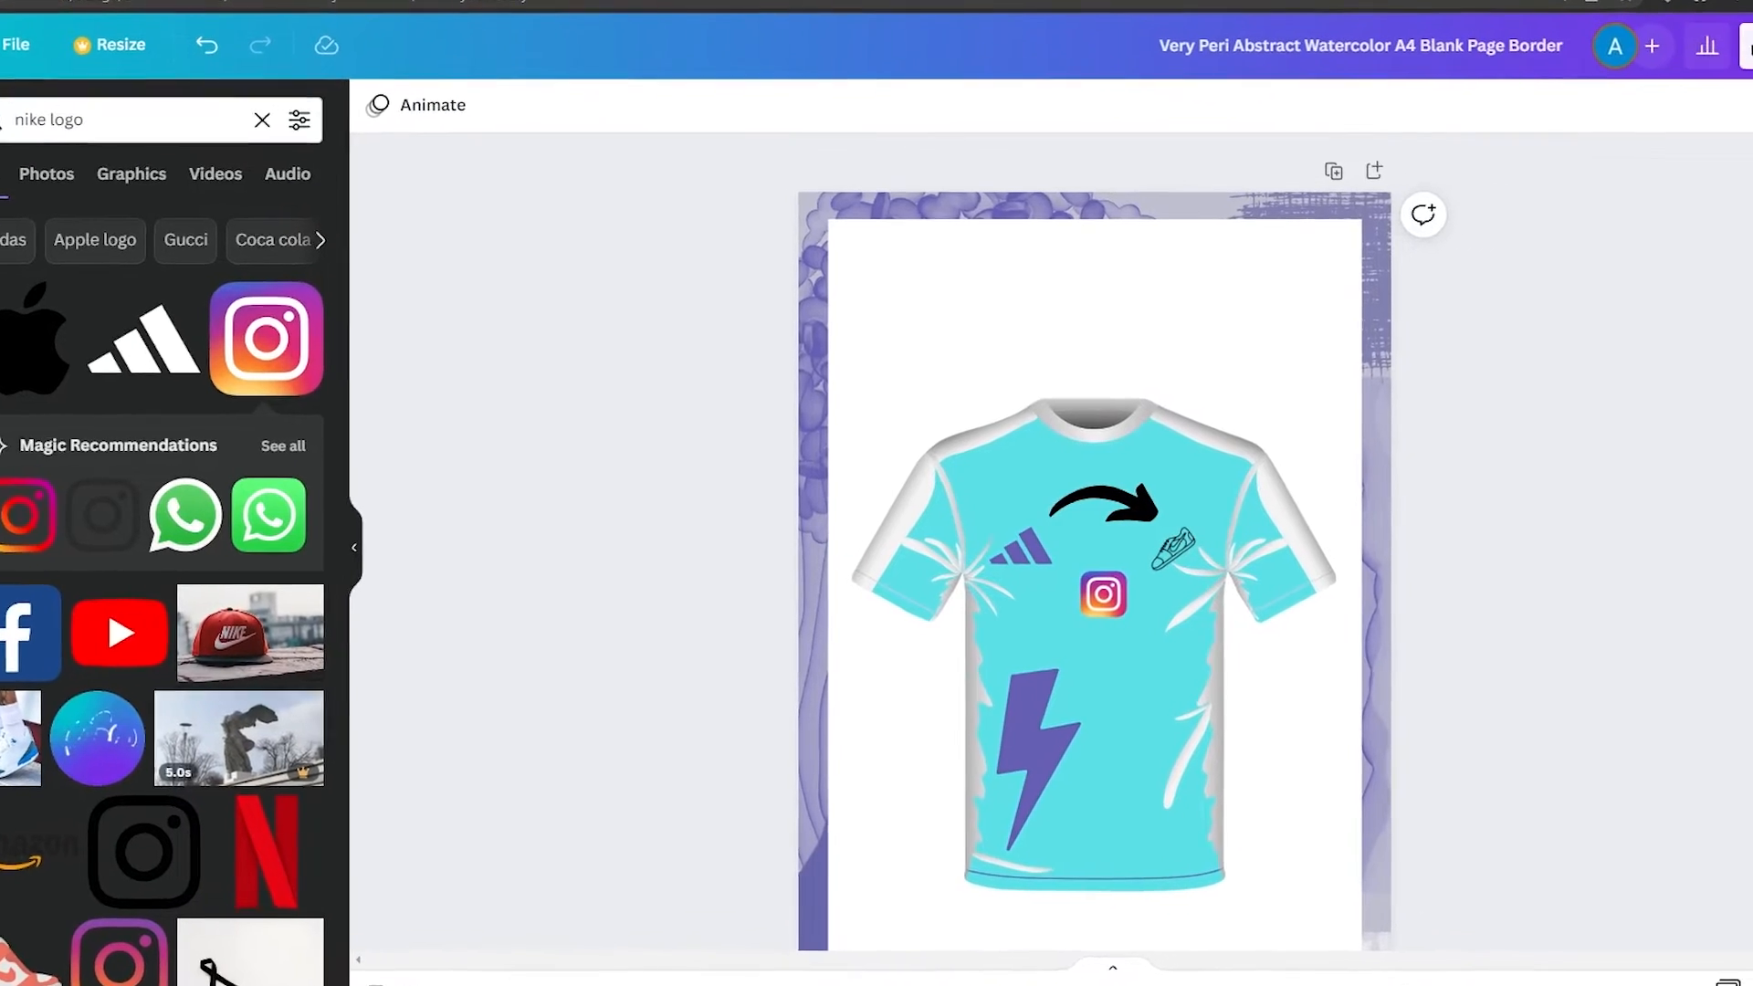
pyautogui.click(1689, 20)
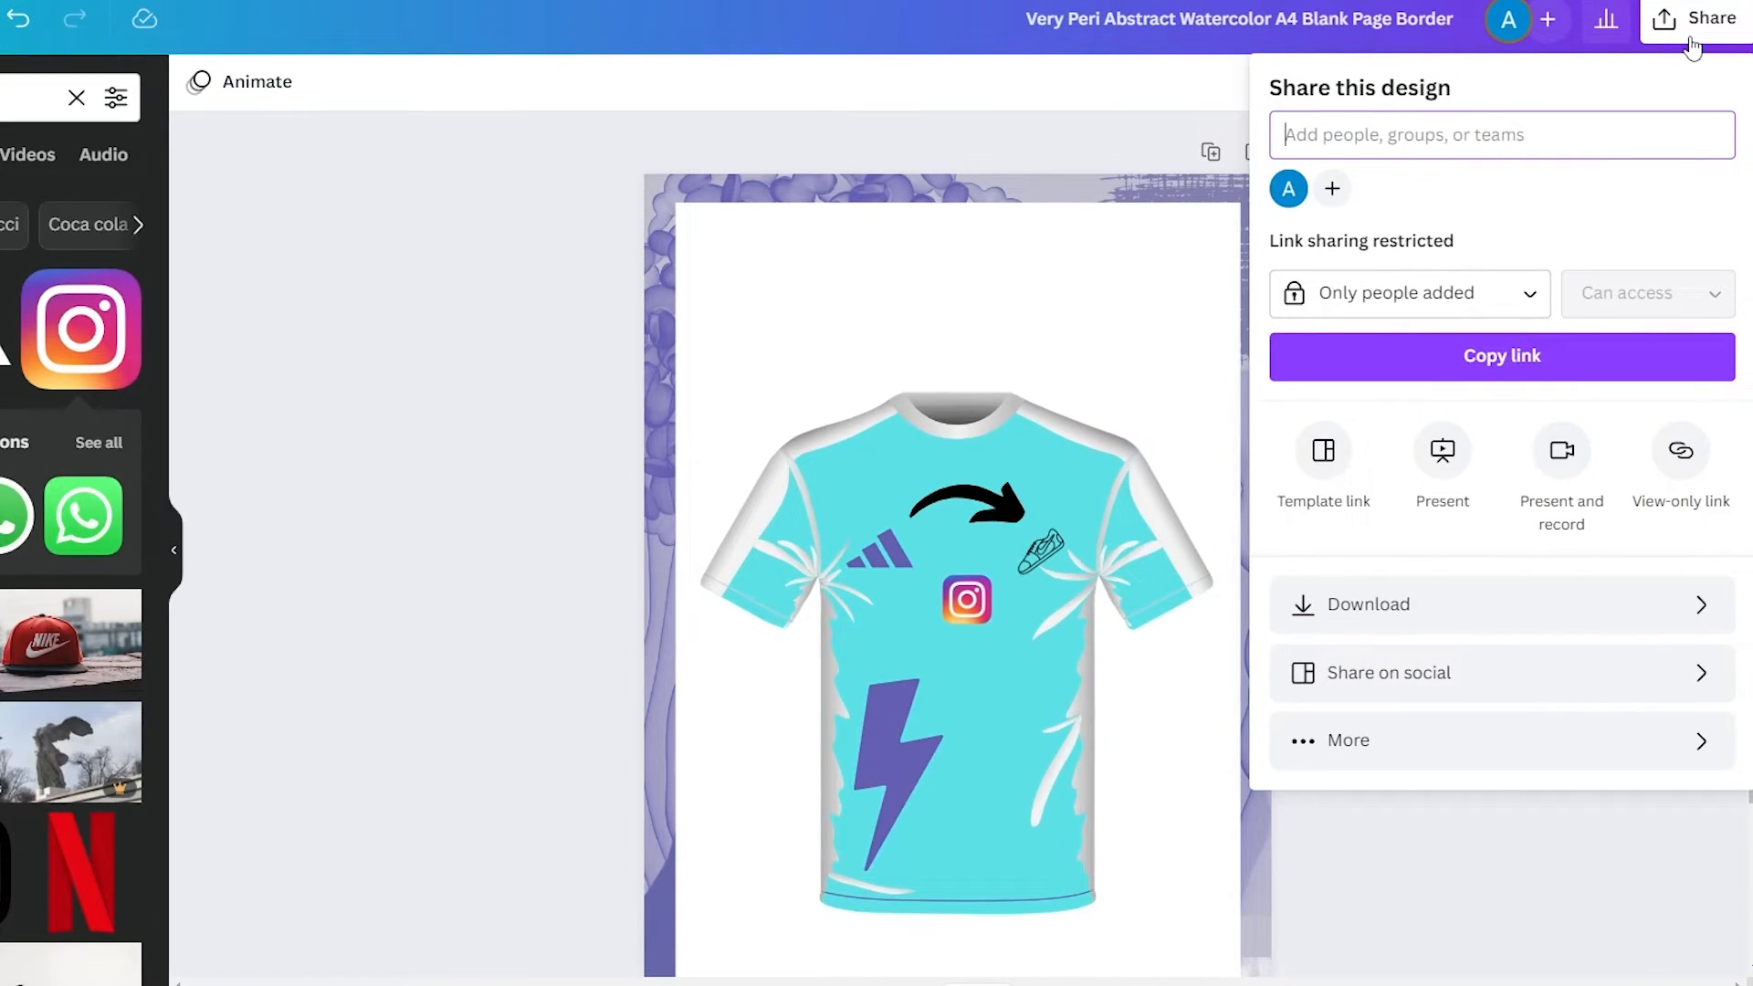
pyautogui.click(1422, 614)
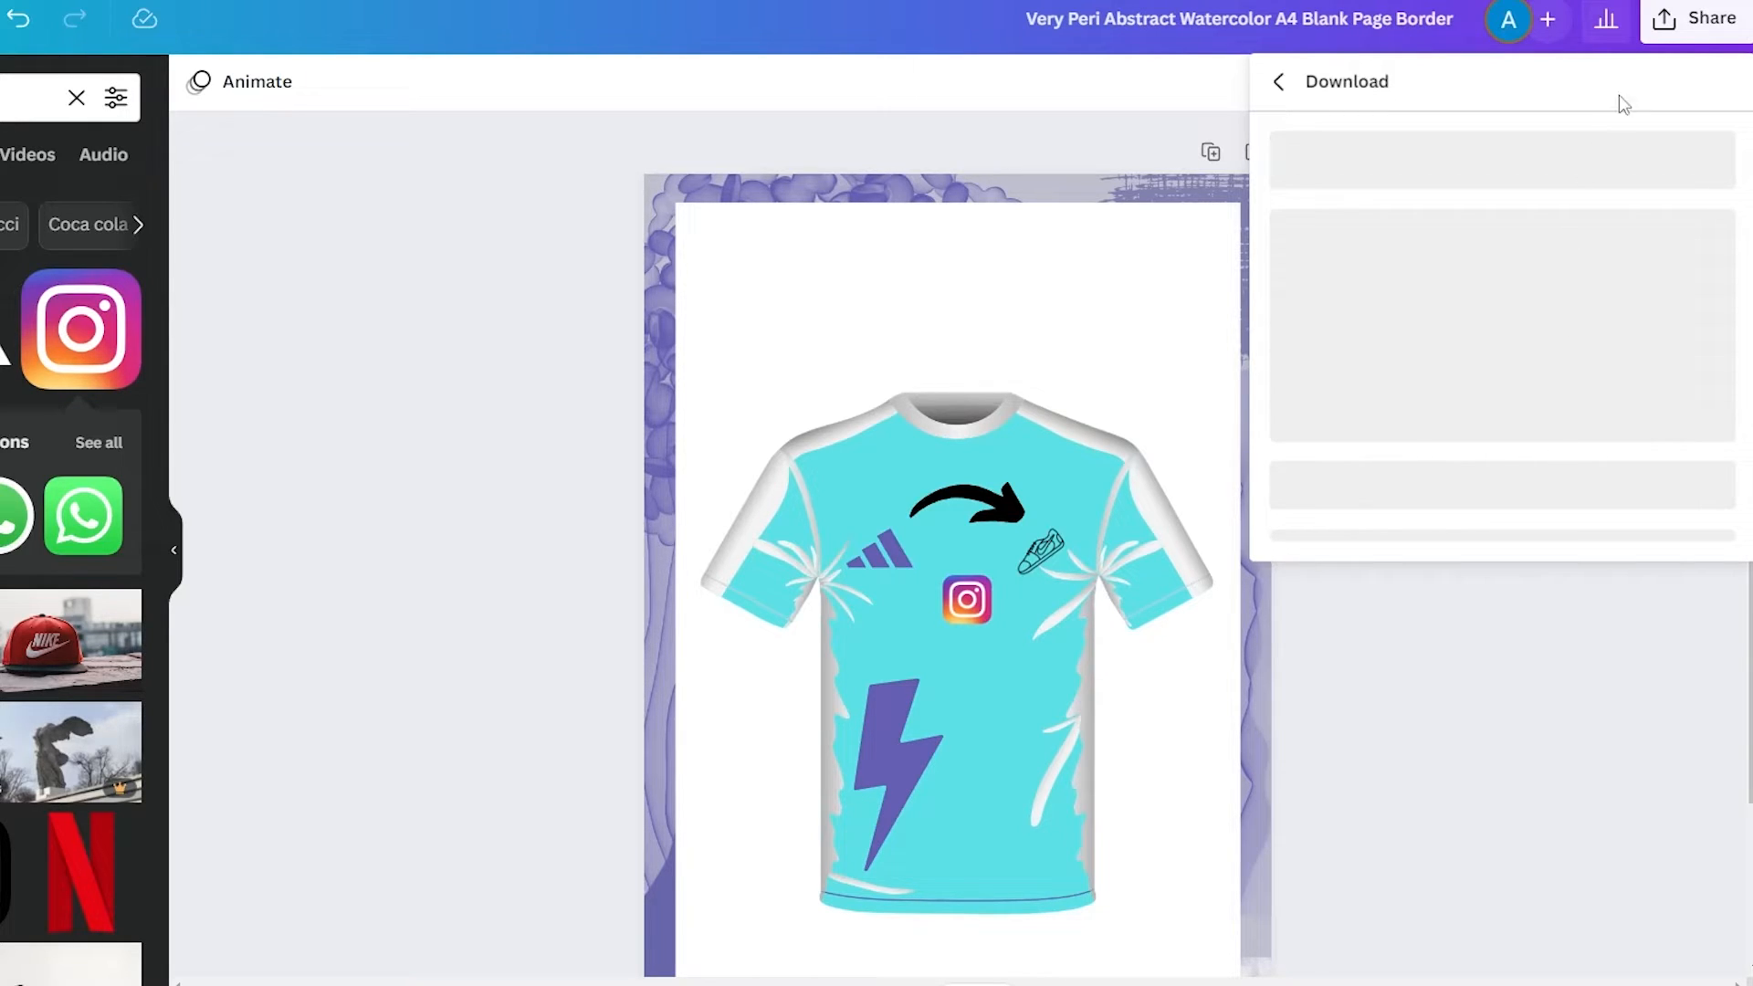
pyautogui.click(1277, 83)
pyautogui.click(1444, 592)
pyautogui.click(1425, 205)
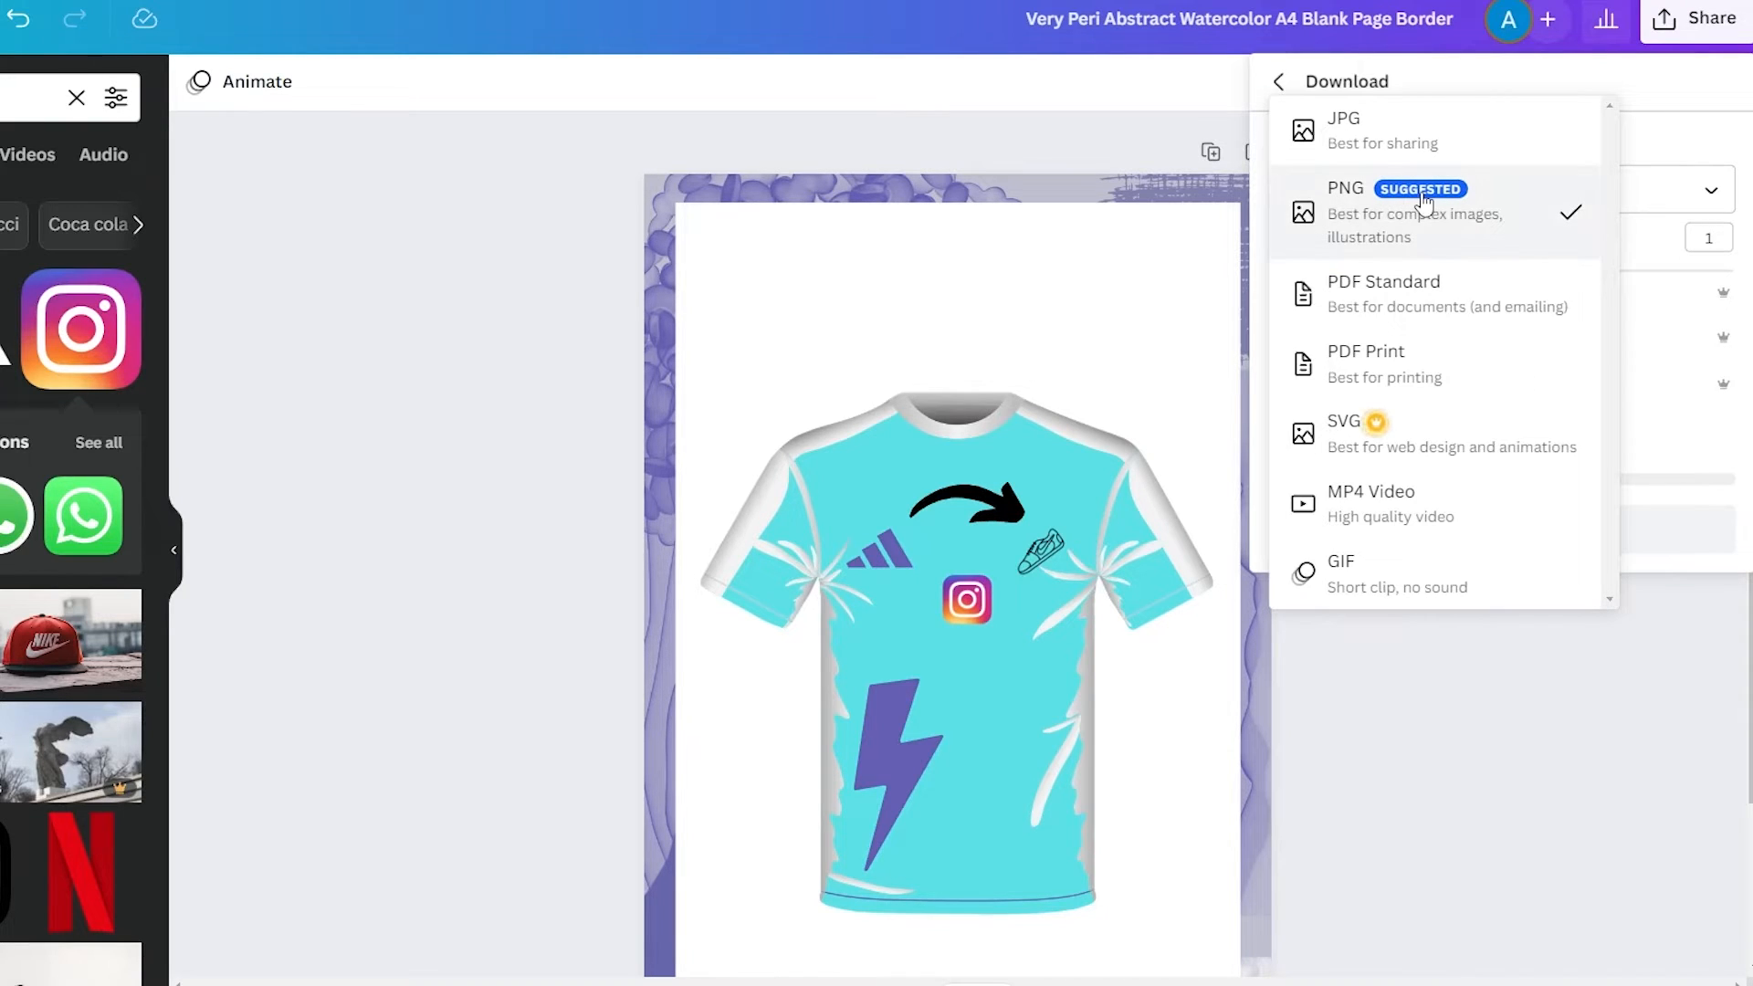
pyautogui.click(1425, 205)
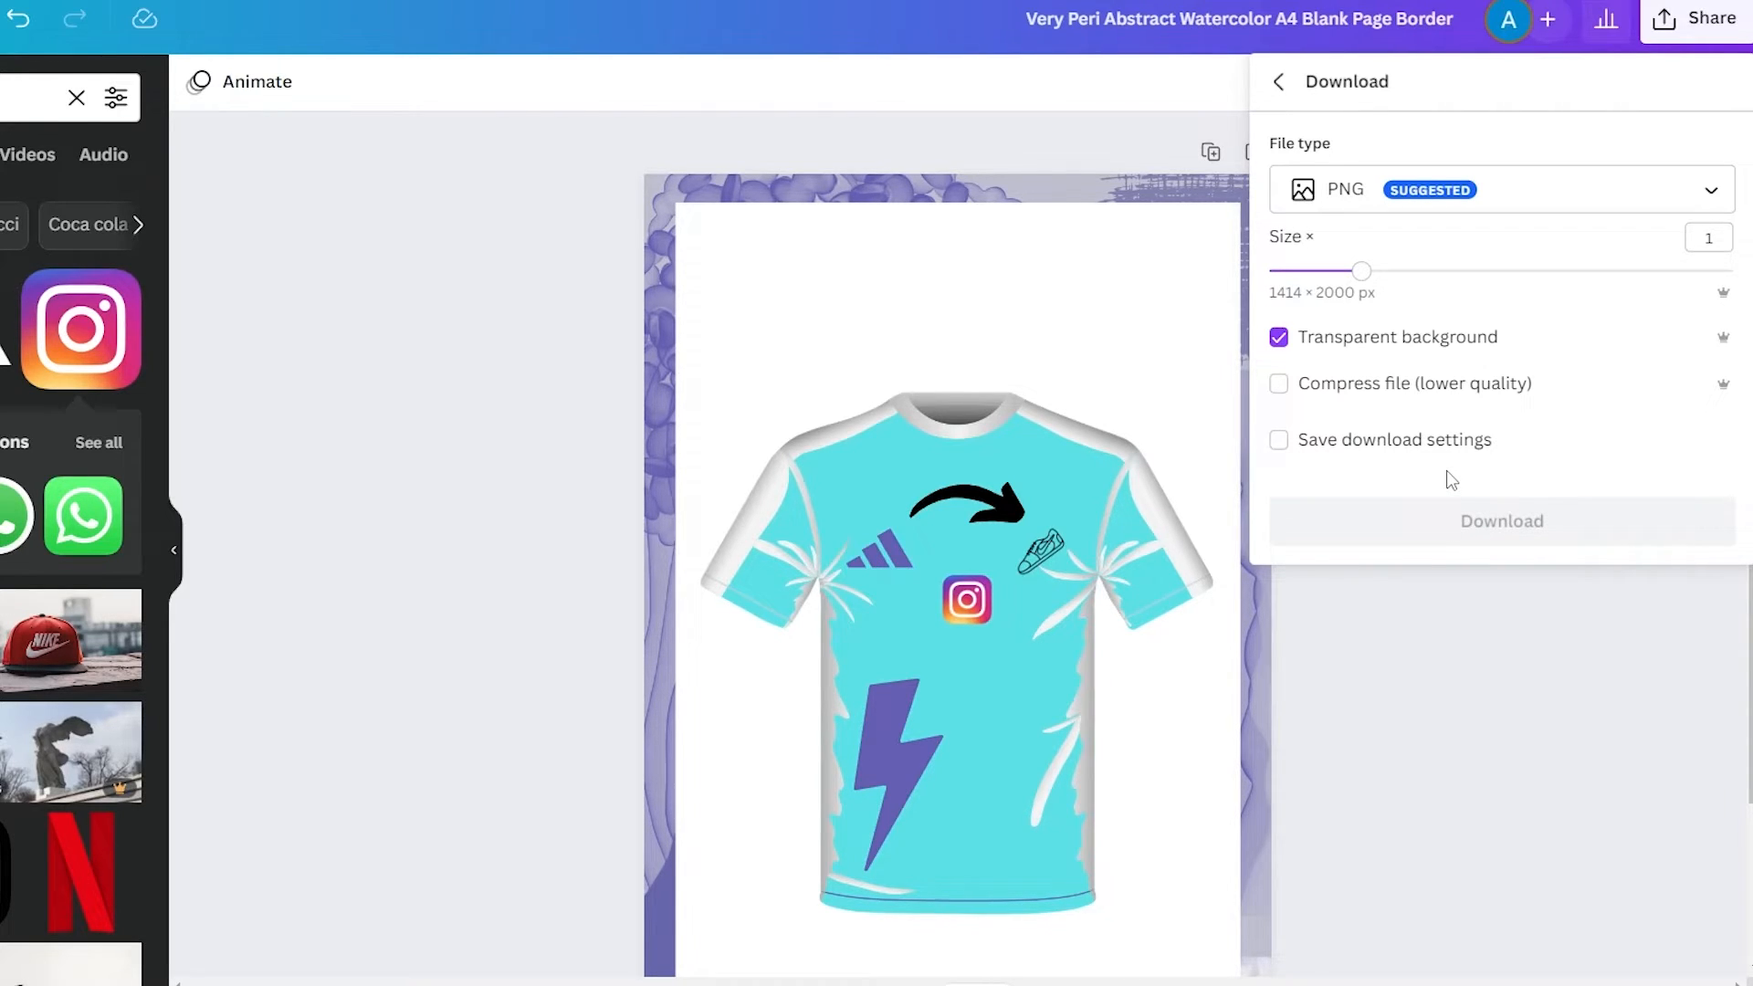
pyautogui.click(1474, 528)
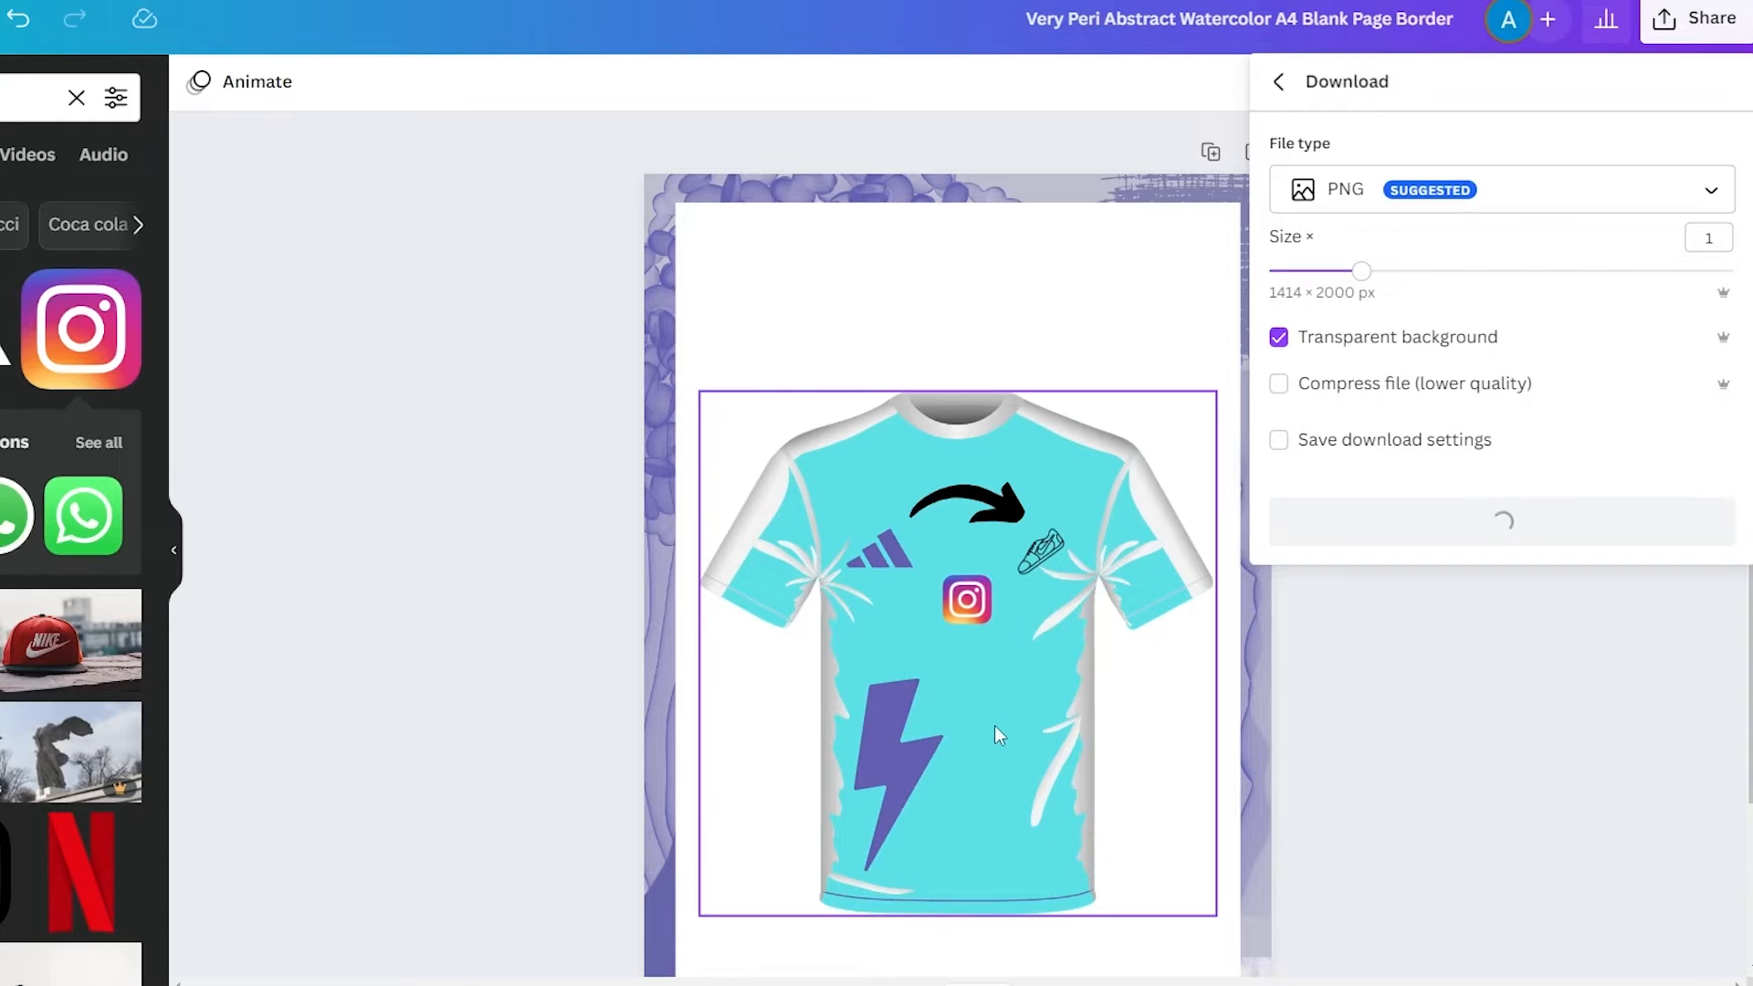
pyautogui.scroll(-2, 994, 725)
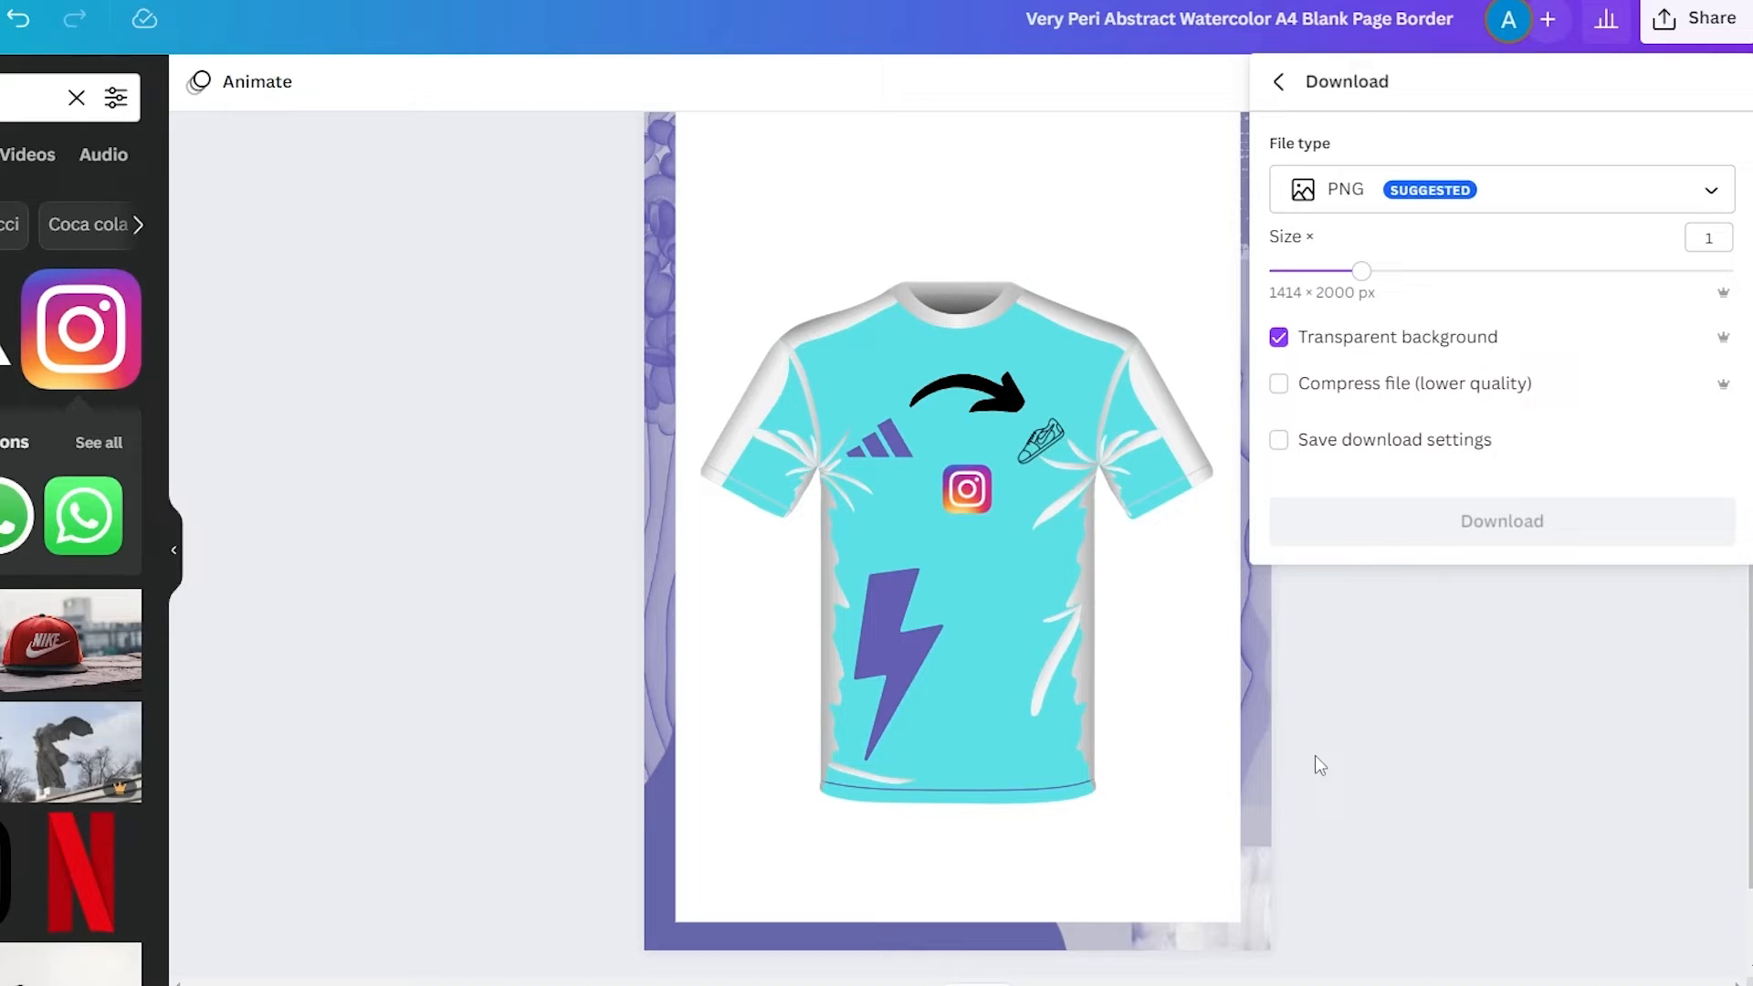
pyautogui.scroll(2, 1287, 644)
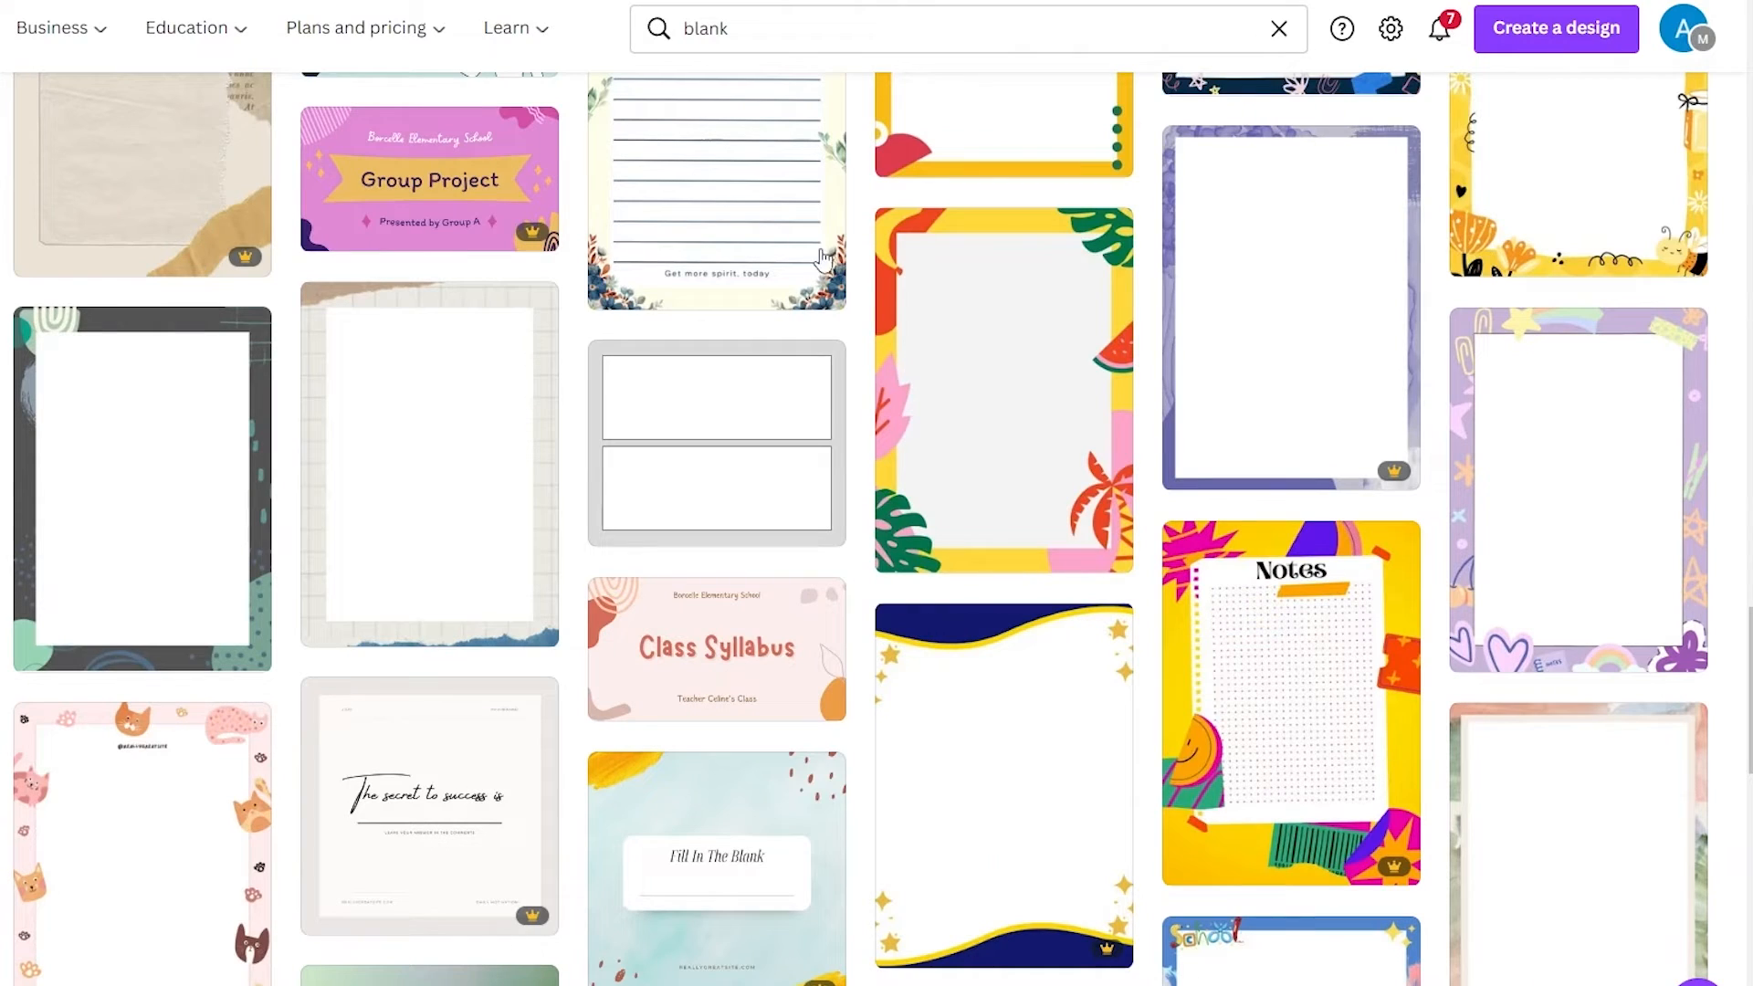
pyautogui.scroll(-8, 884, 703)
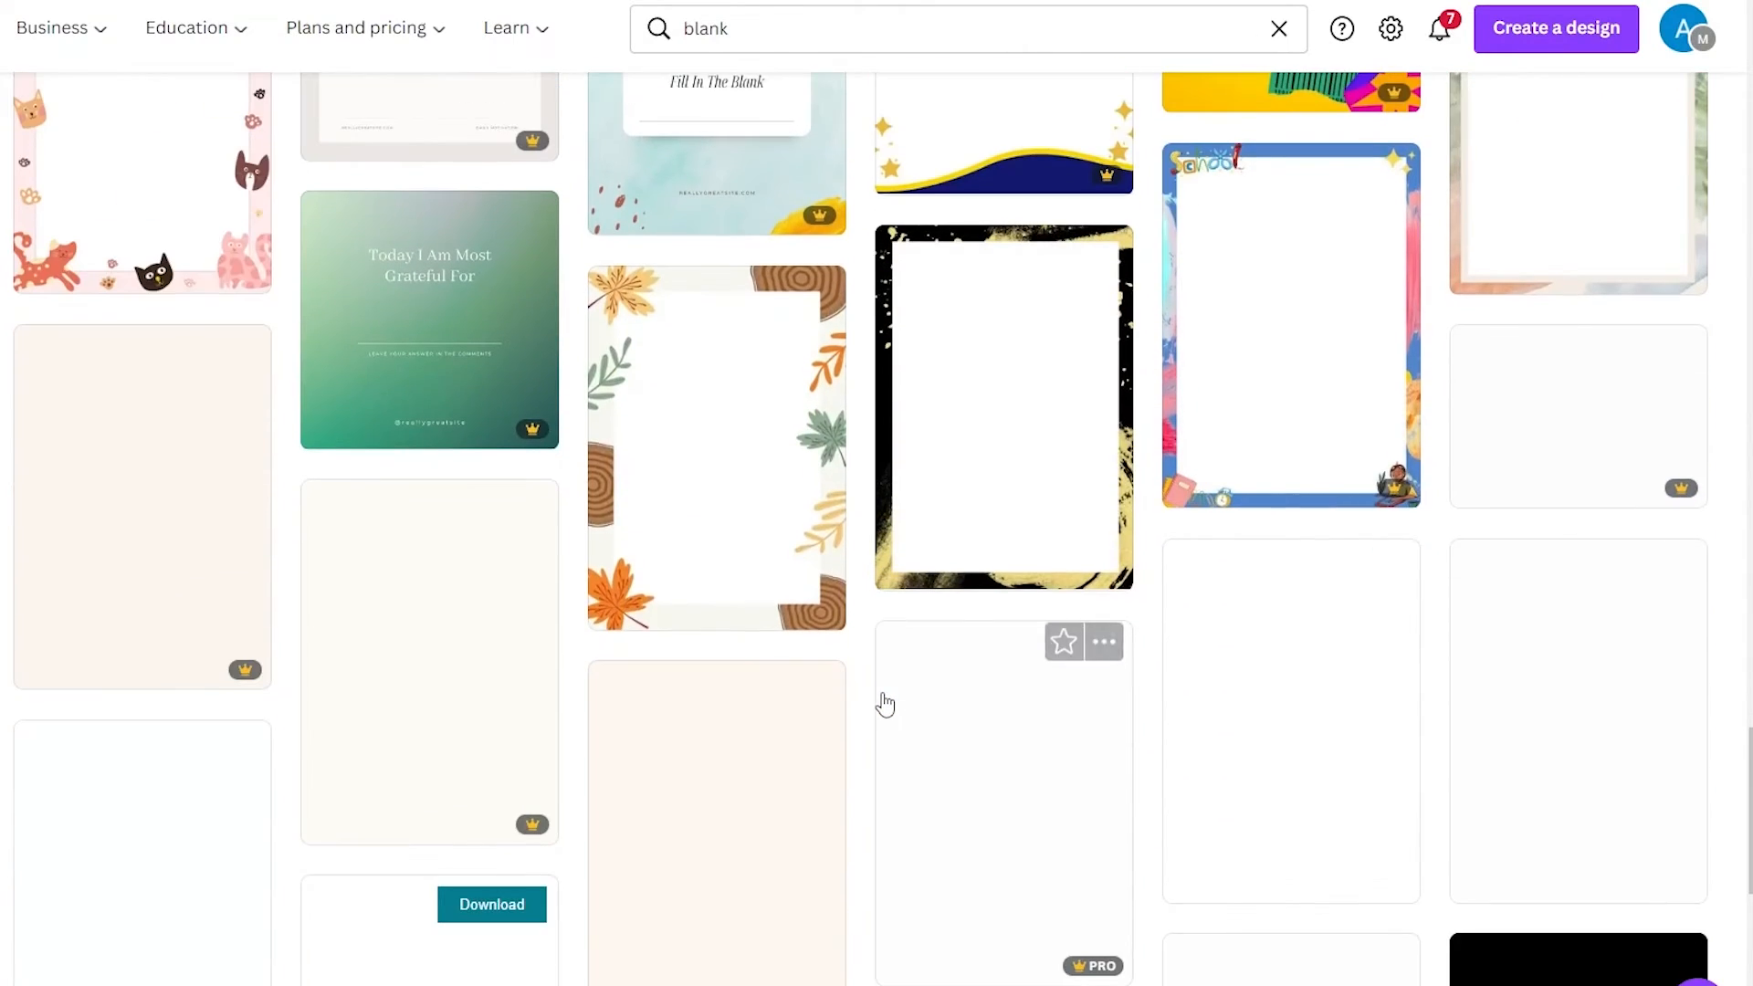
# Return to the home page and open the downloaded t-shirt PNG to review it, then close the viewer
pyautogui.scroll(15, 885, 703)
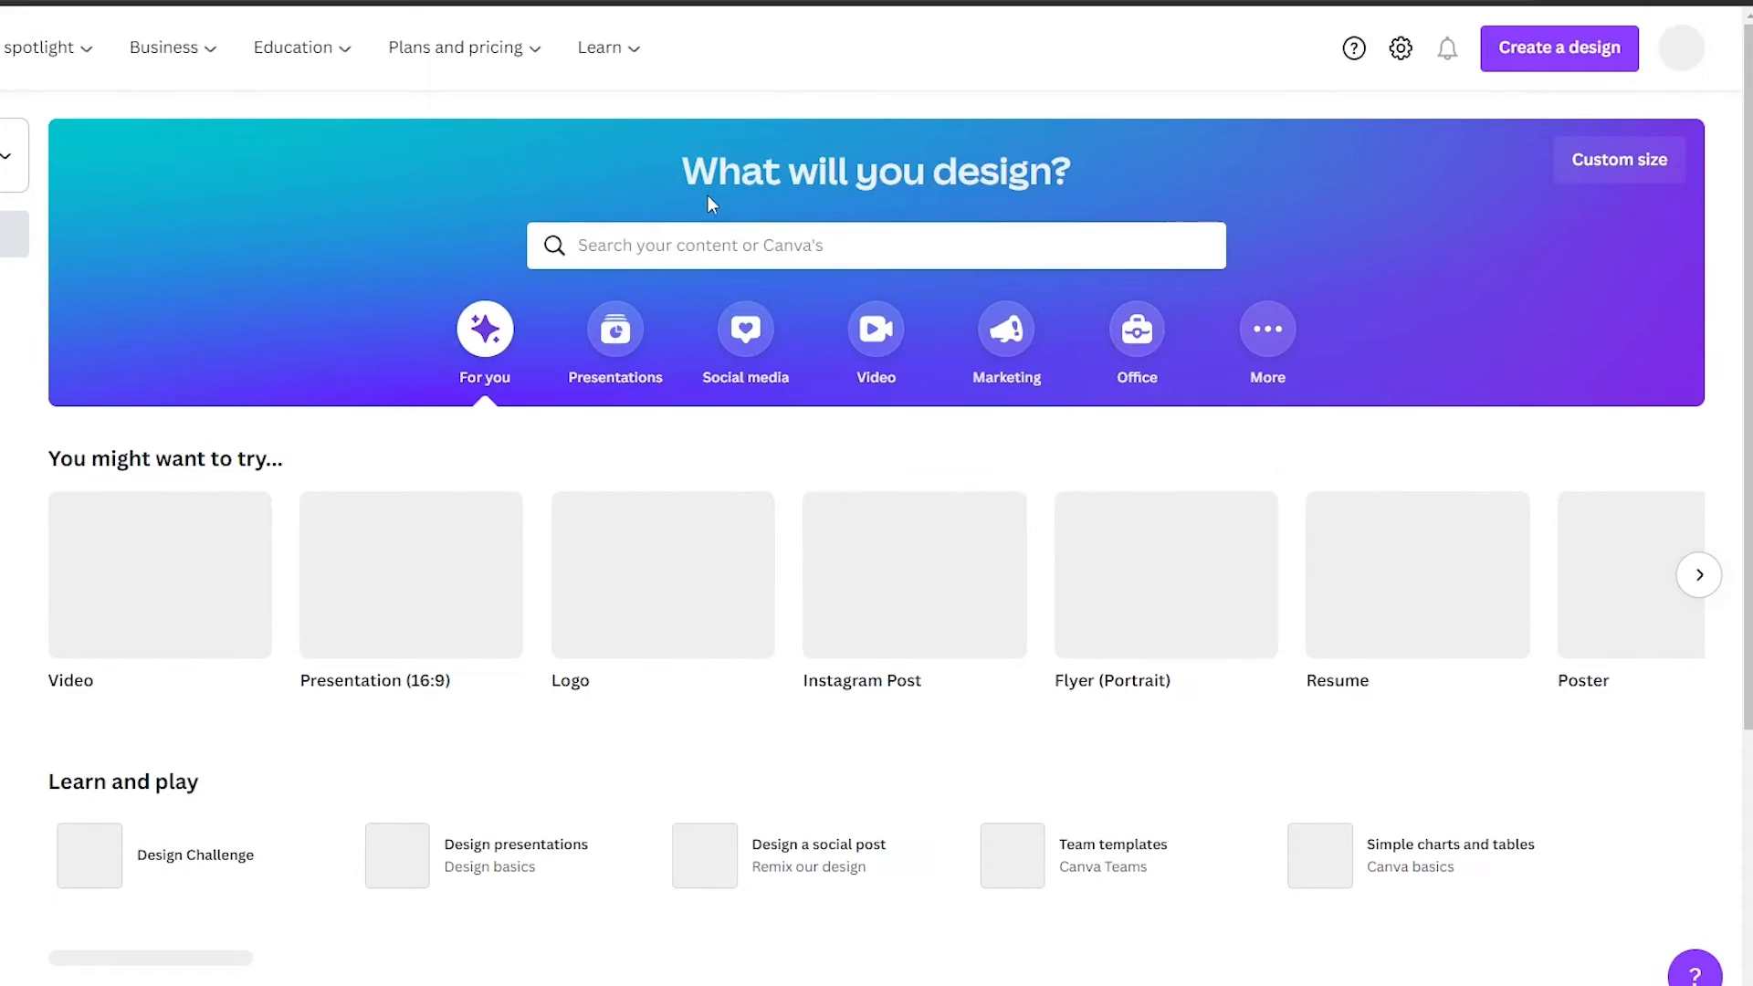
pyautogui.scroll(-1, 712, 259)
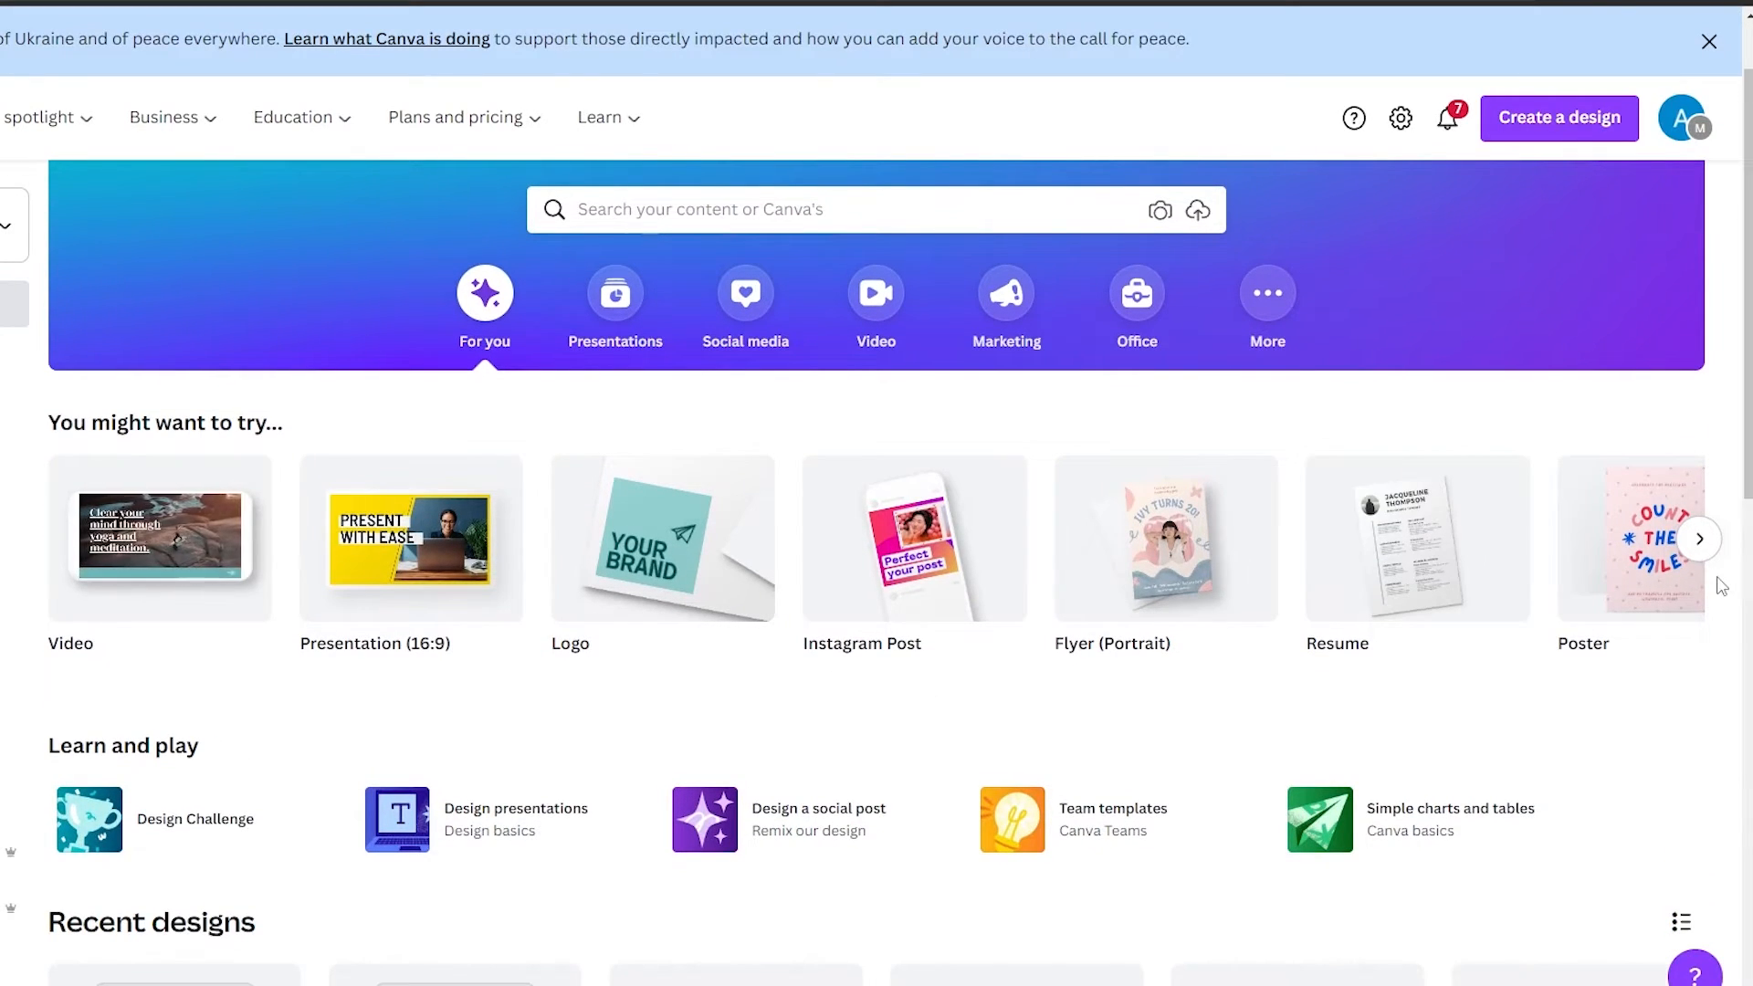
pyautogui.scroll(-2, 1205, 829)
pyautogui.scroll(-3, 1204, 829)
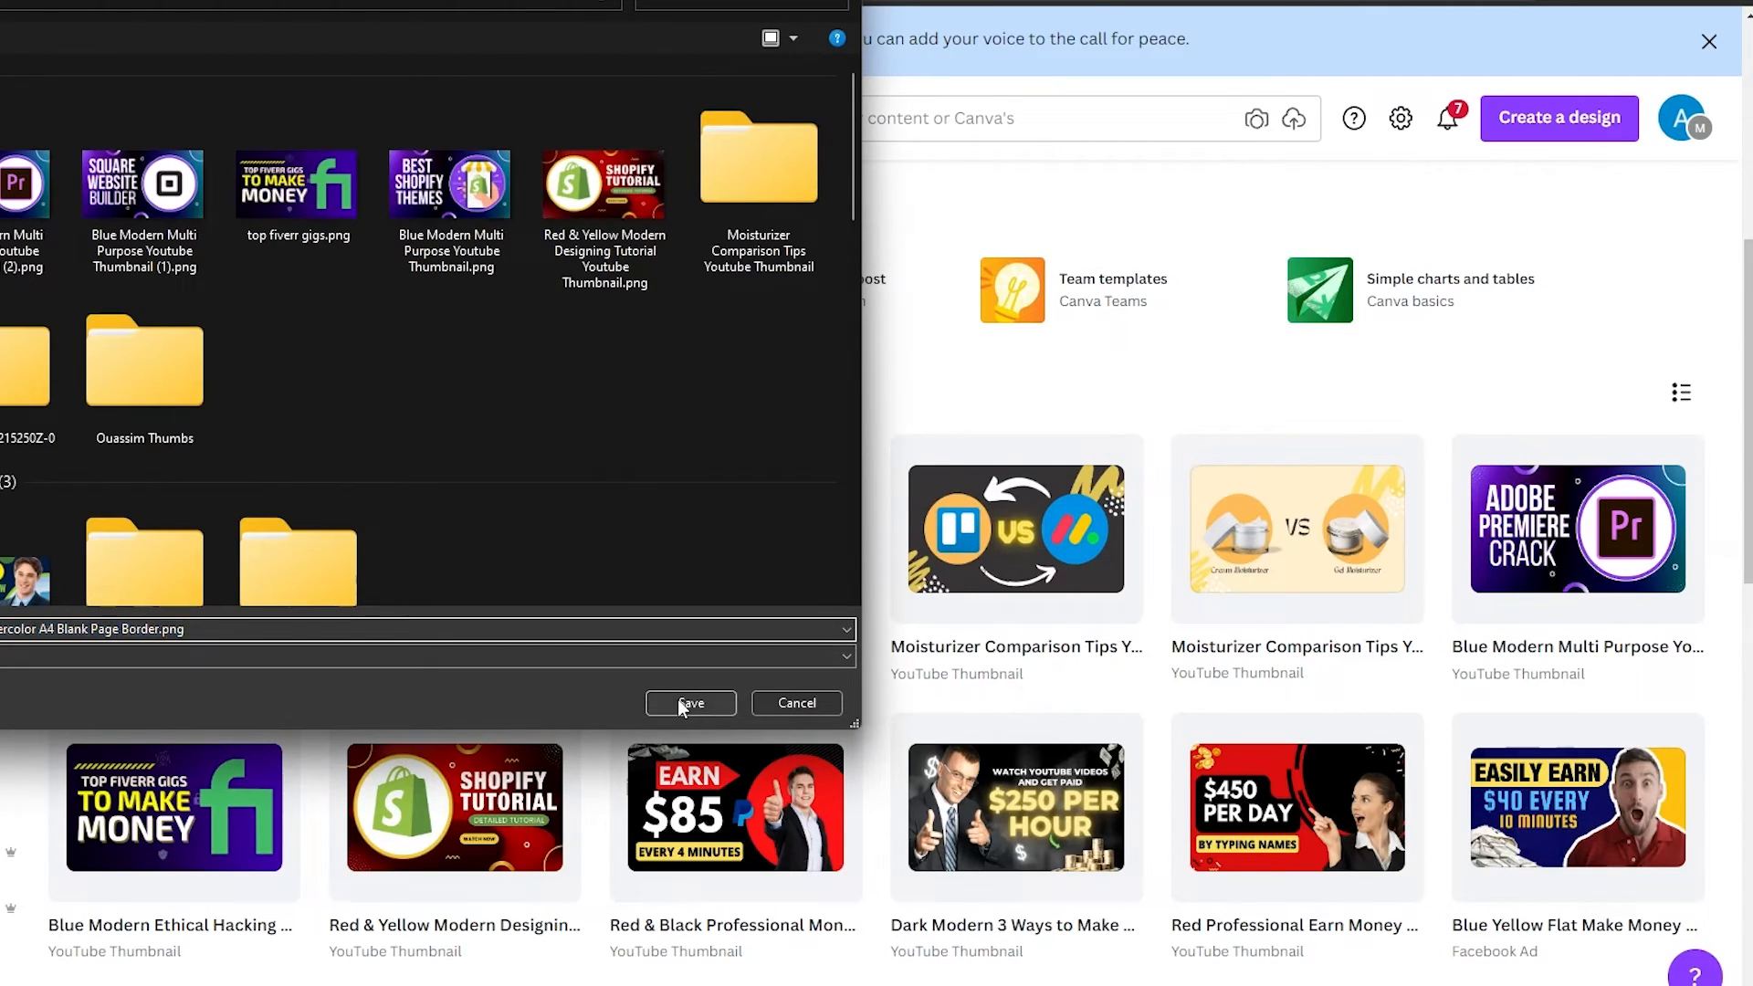
pyautogui.click(685, 704)
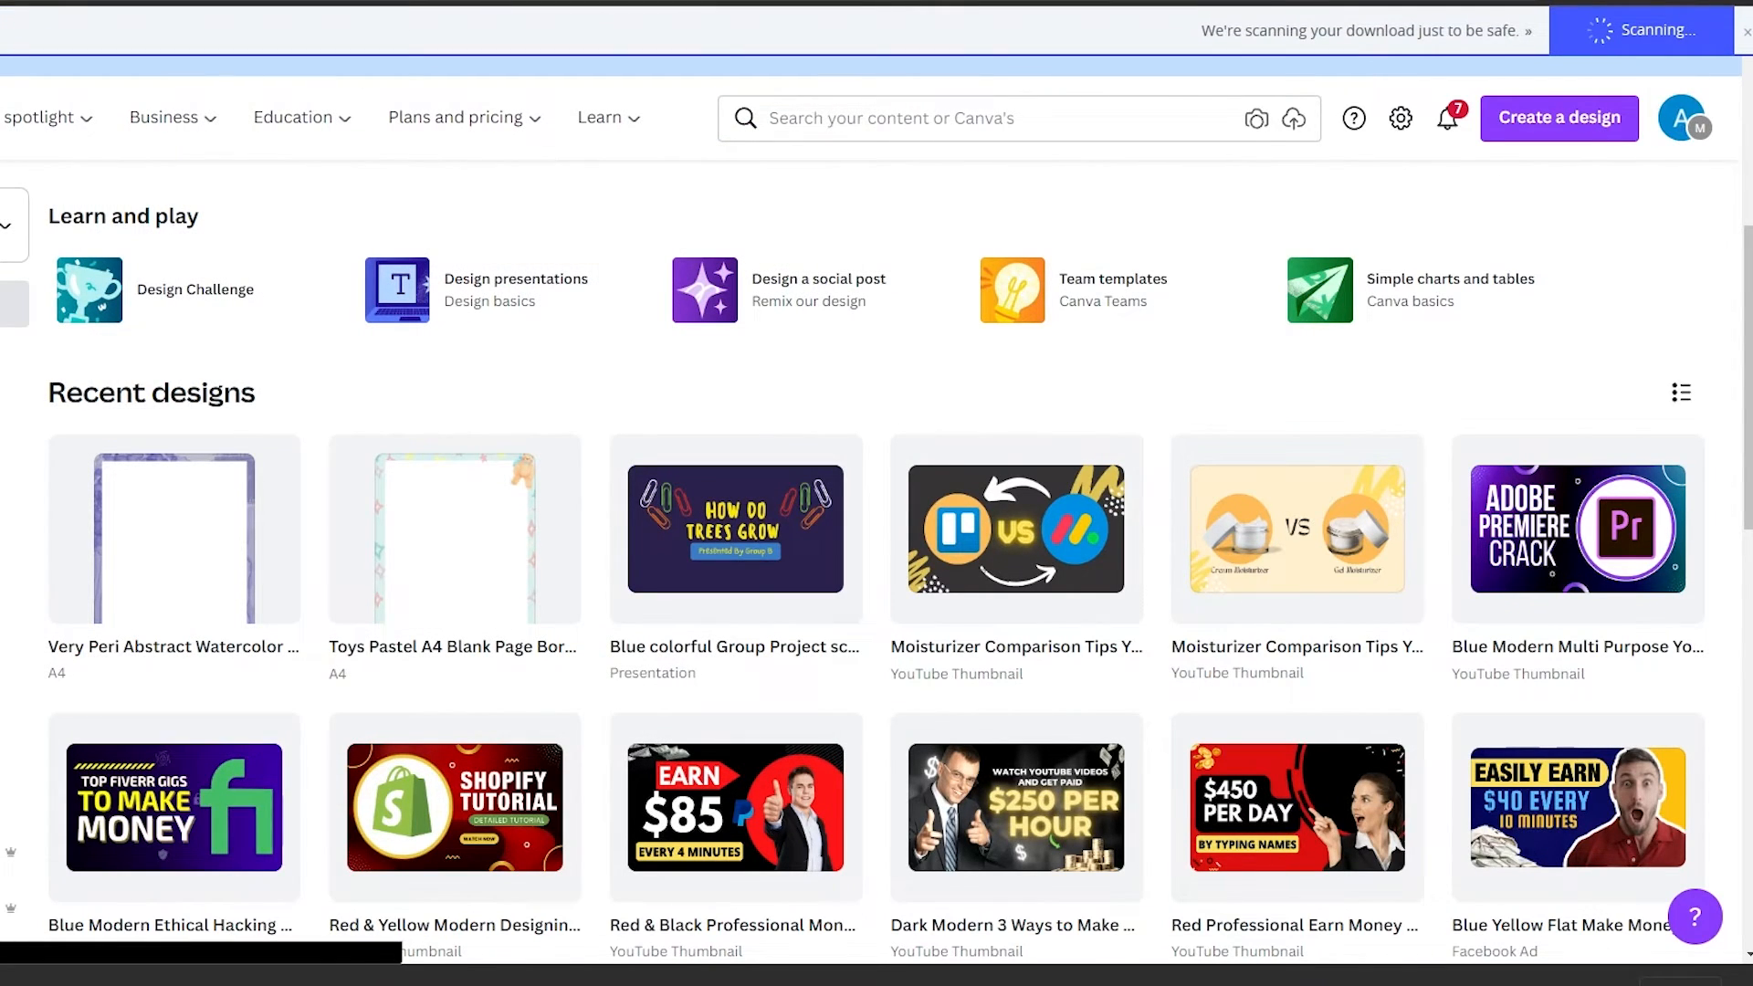
pyautogui.scroll(-3, 876, 548)
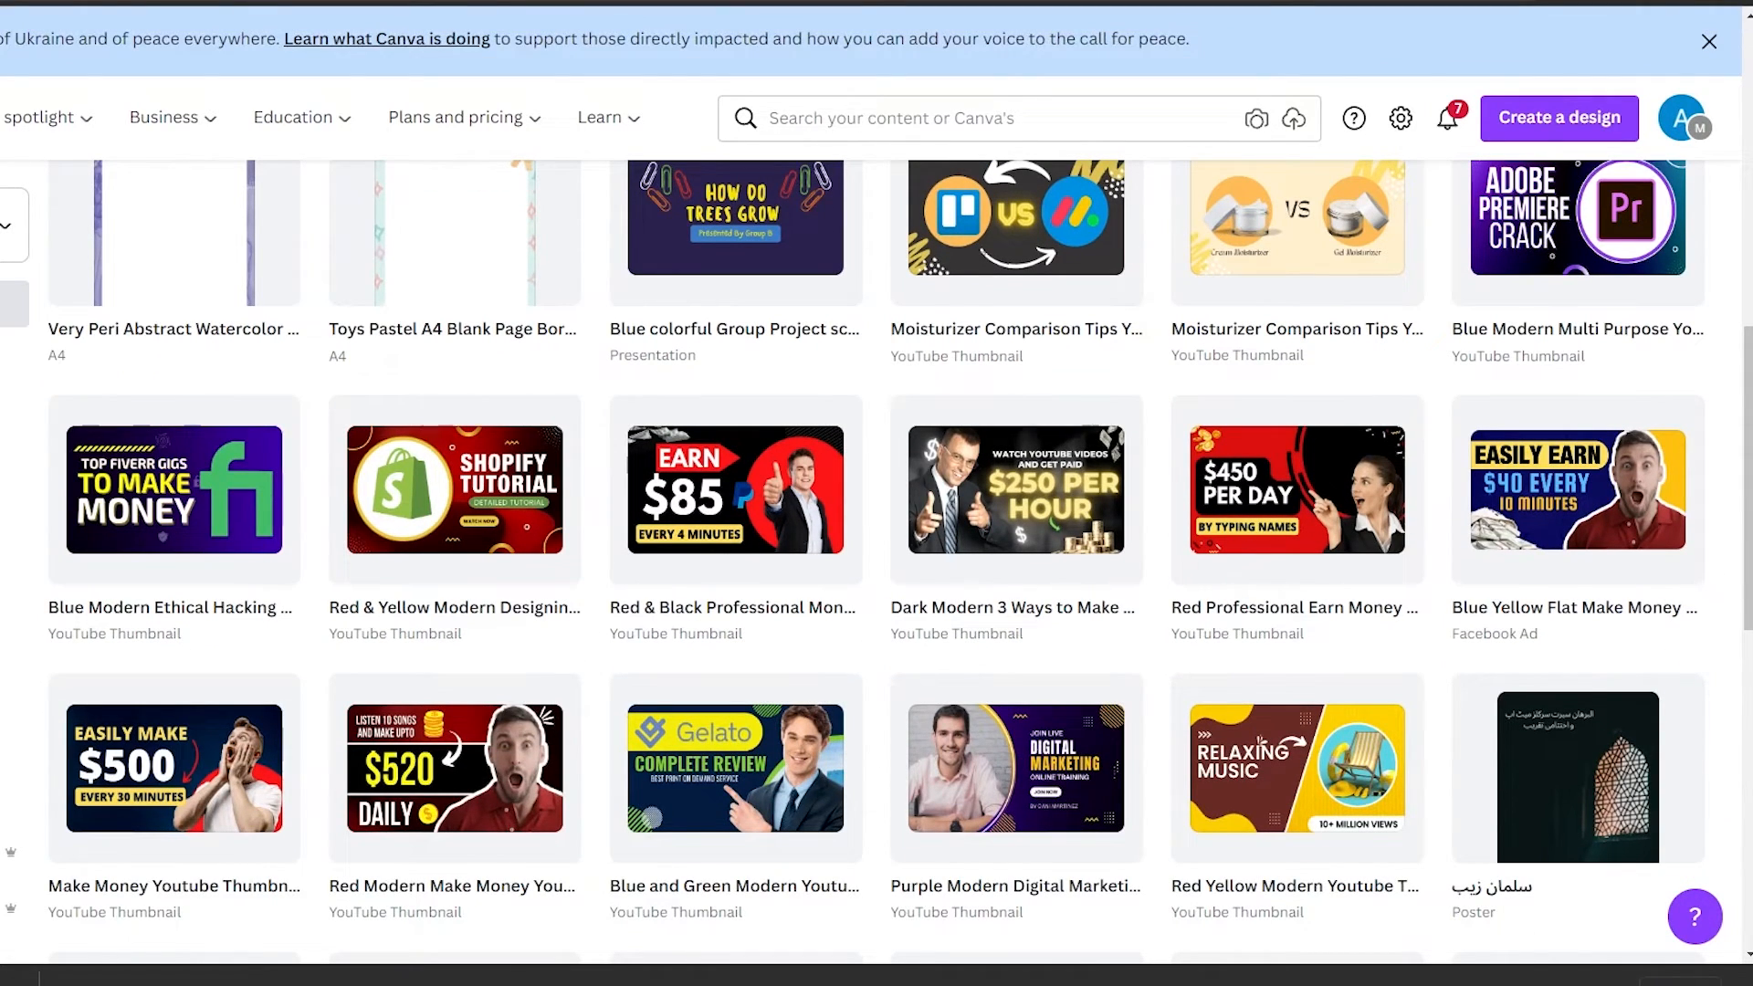
pyautogui.moveTo(2, 156); pyautogui.dragTo(768, 74)
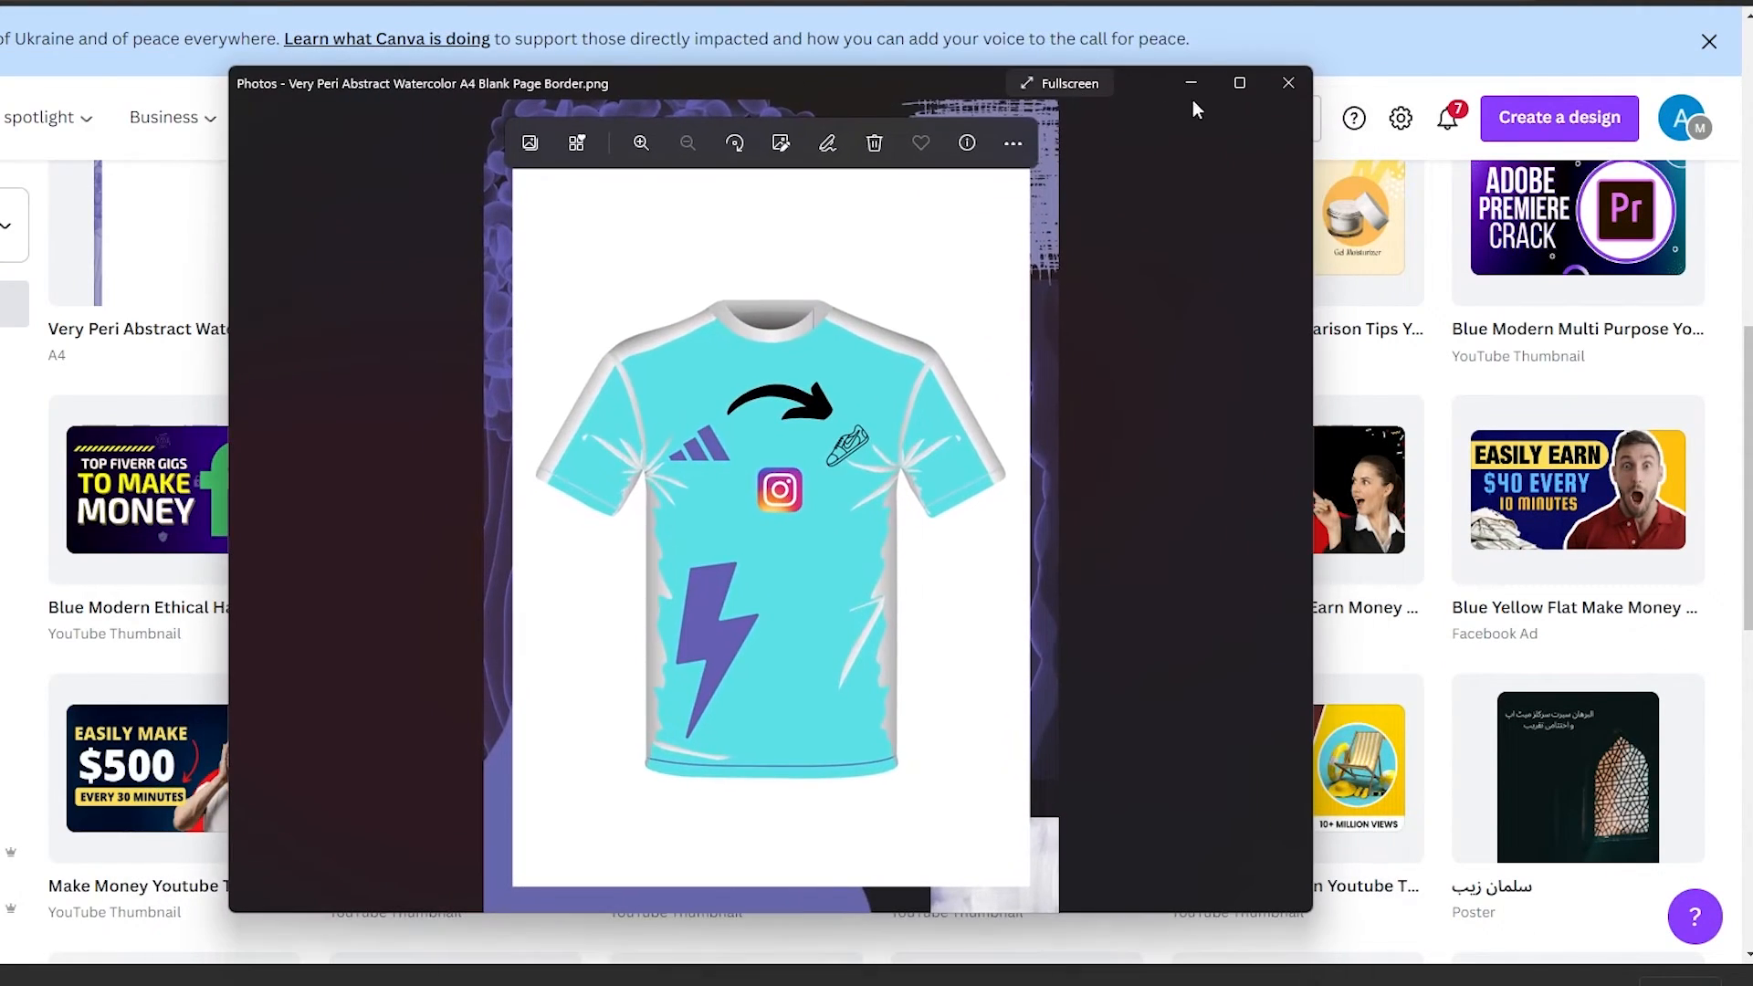
pyautogui.click(1240, 85)
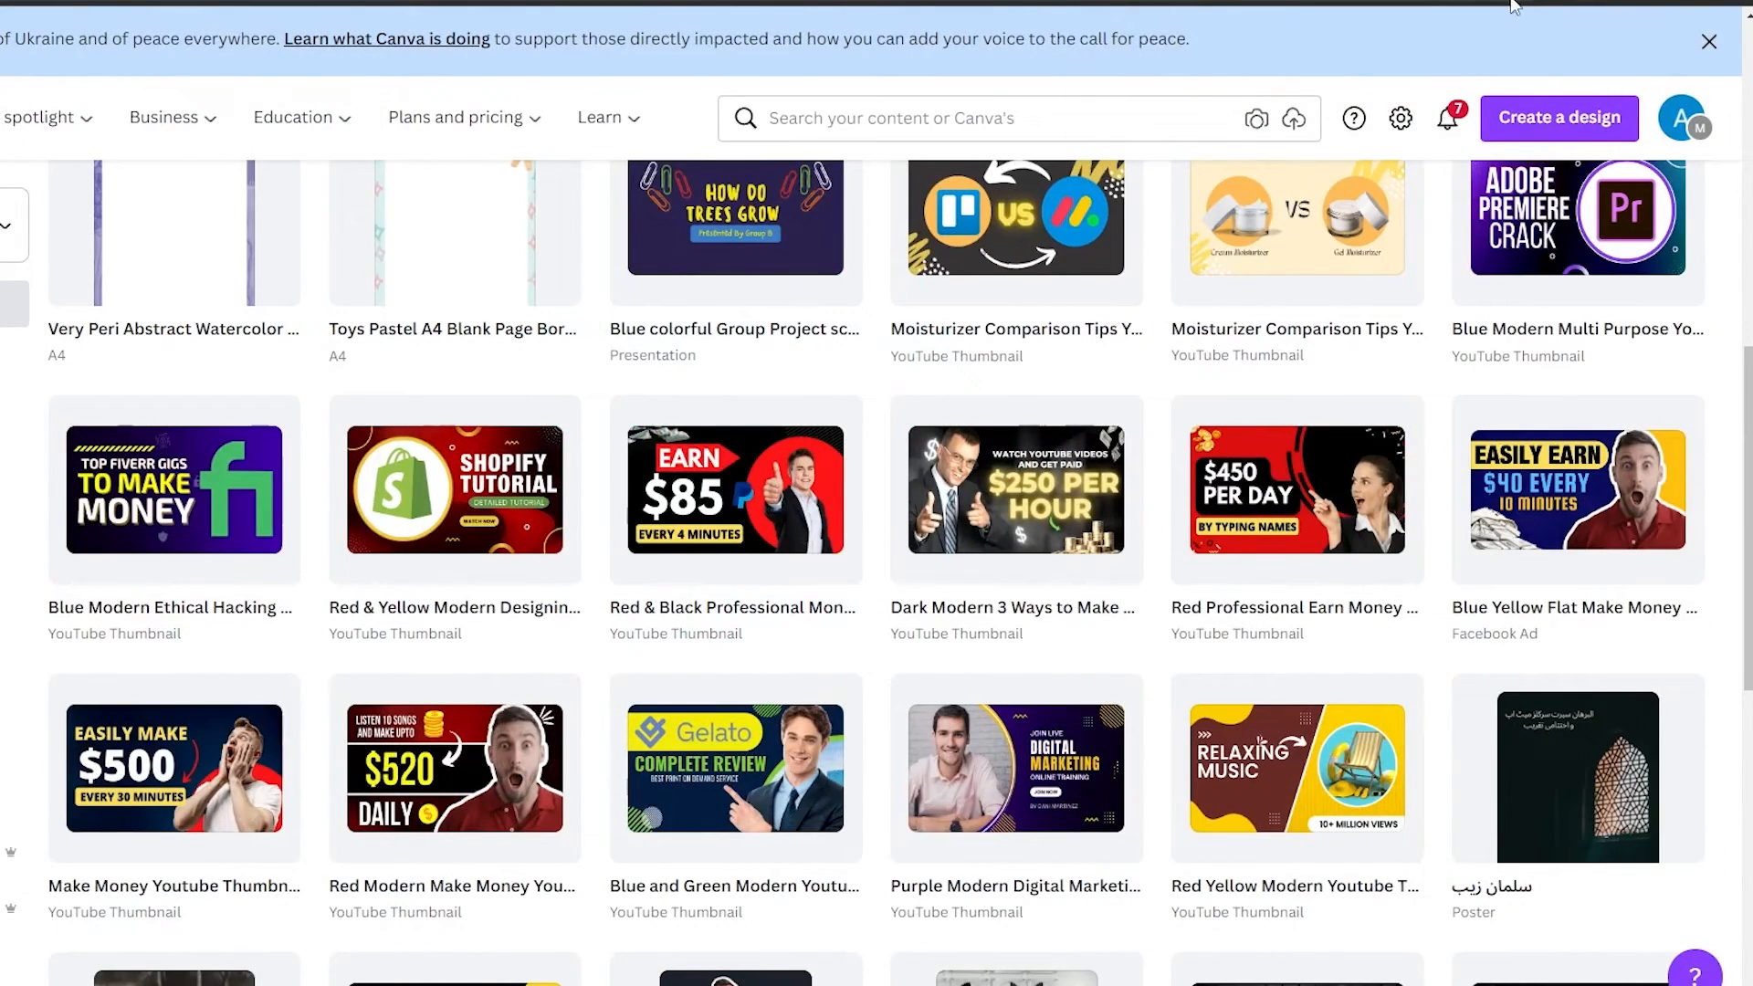
# Browse the design types listed under the More category on the home page
pyautogui.scroll(-1, 591, 580)
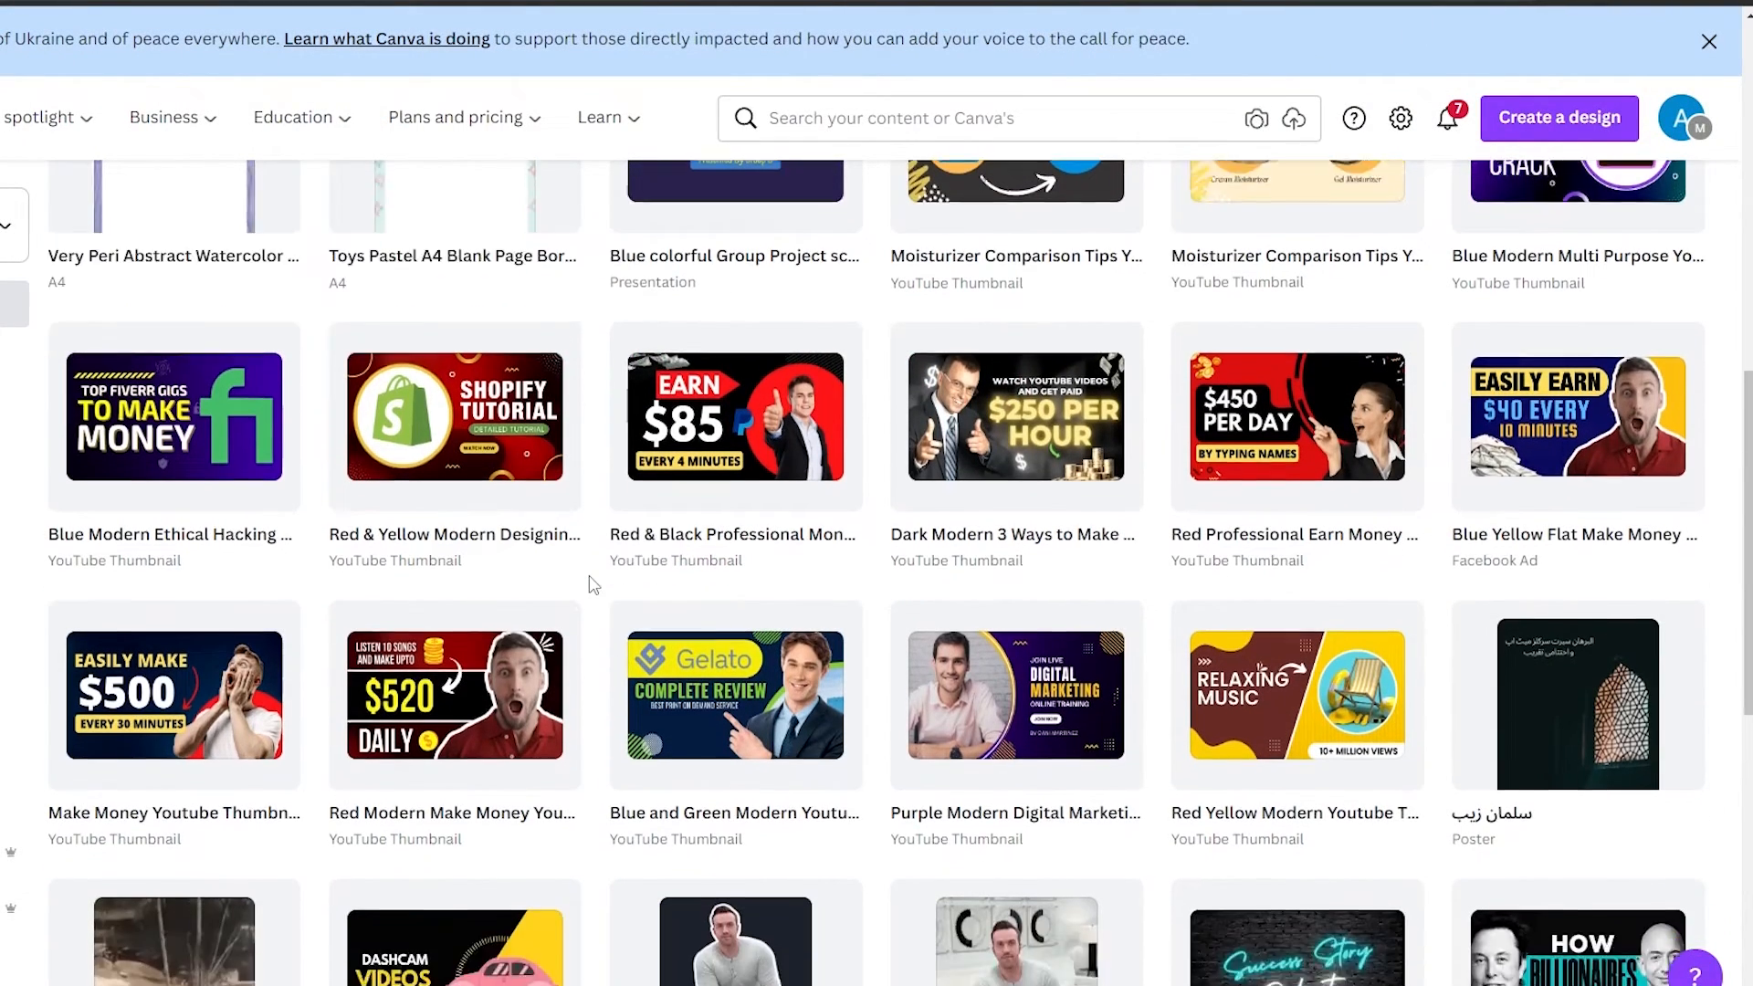
pyautogui.scroll(10, 589, 584)
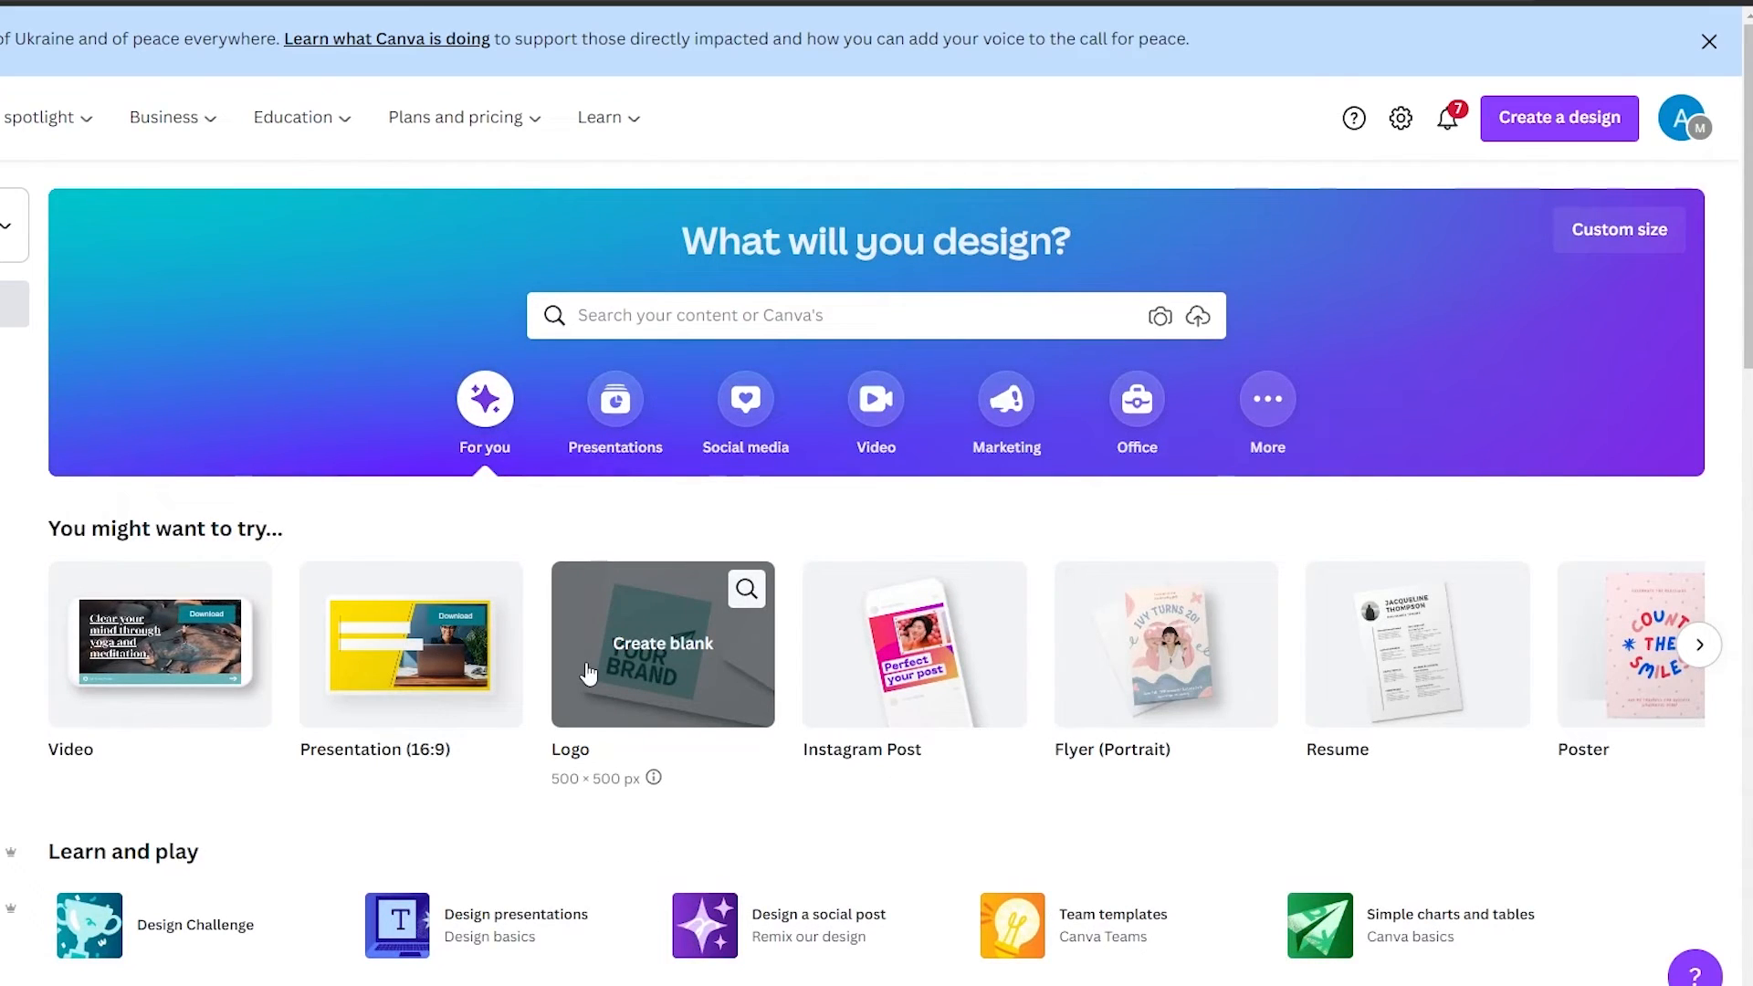
pyautogui.click(1272, 434)
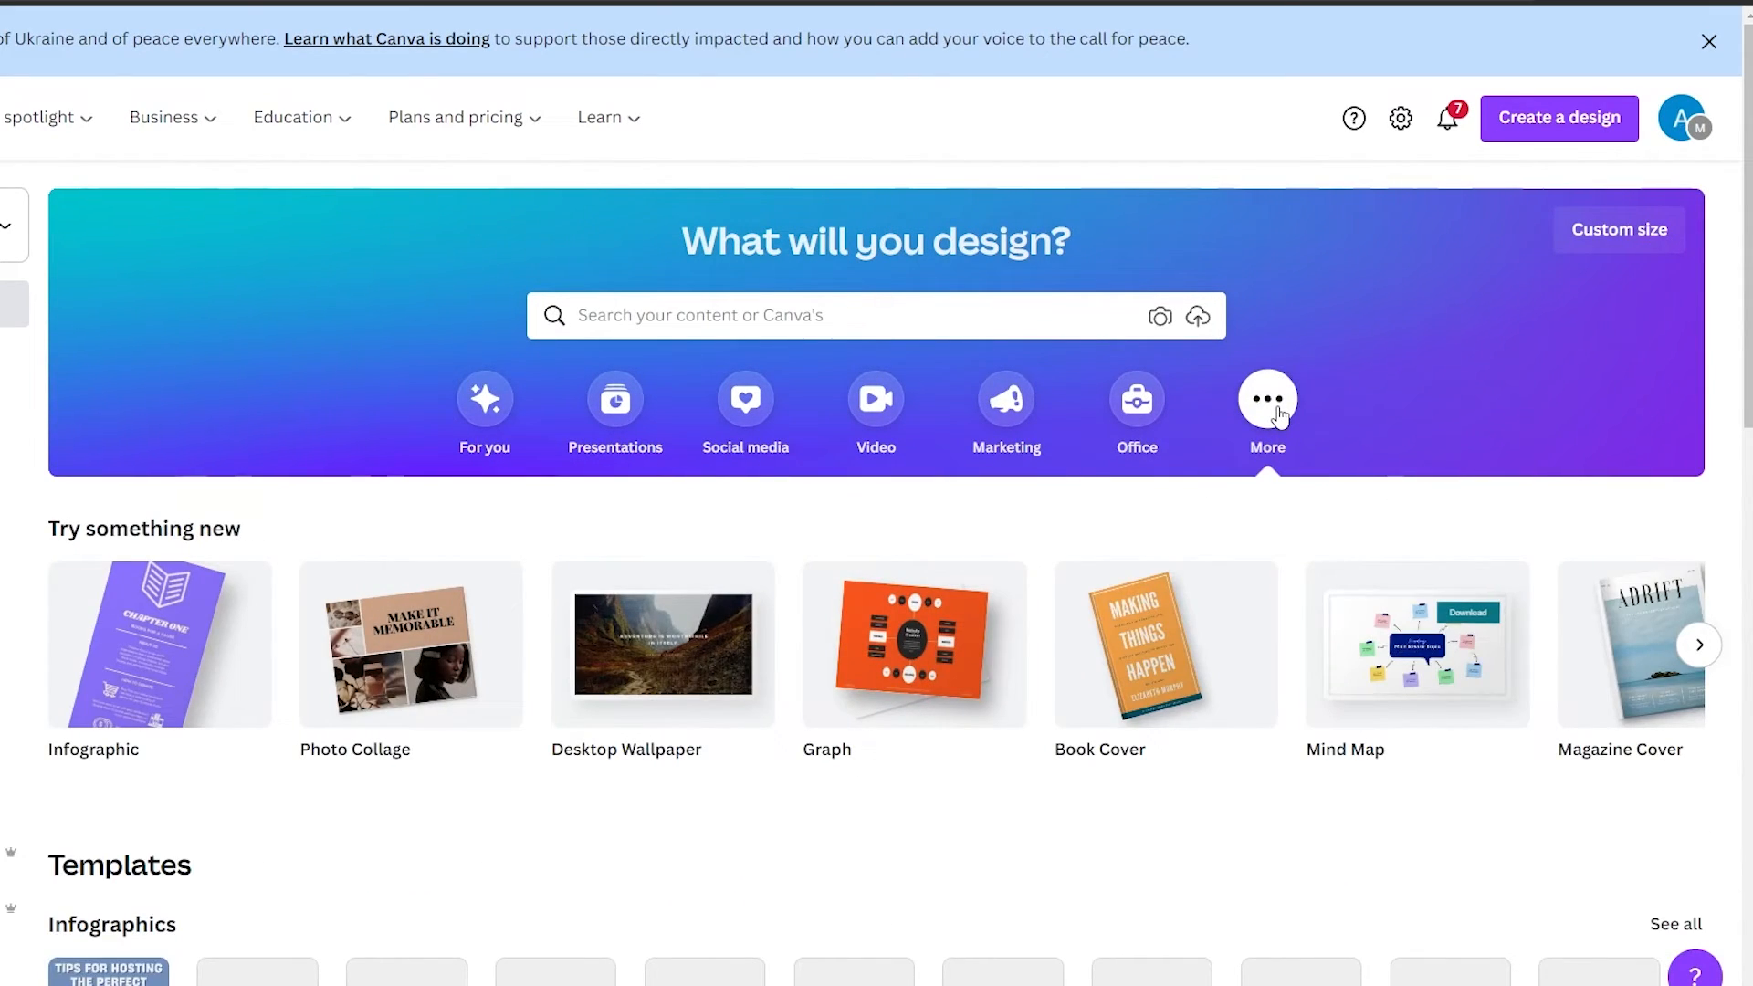
pyautogui.scroll(-12, 930, 807)
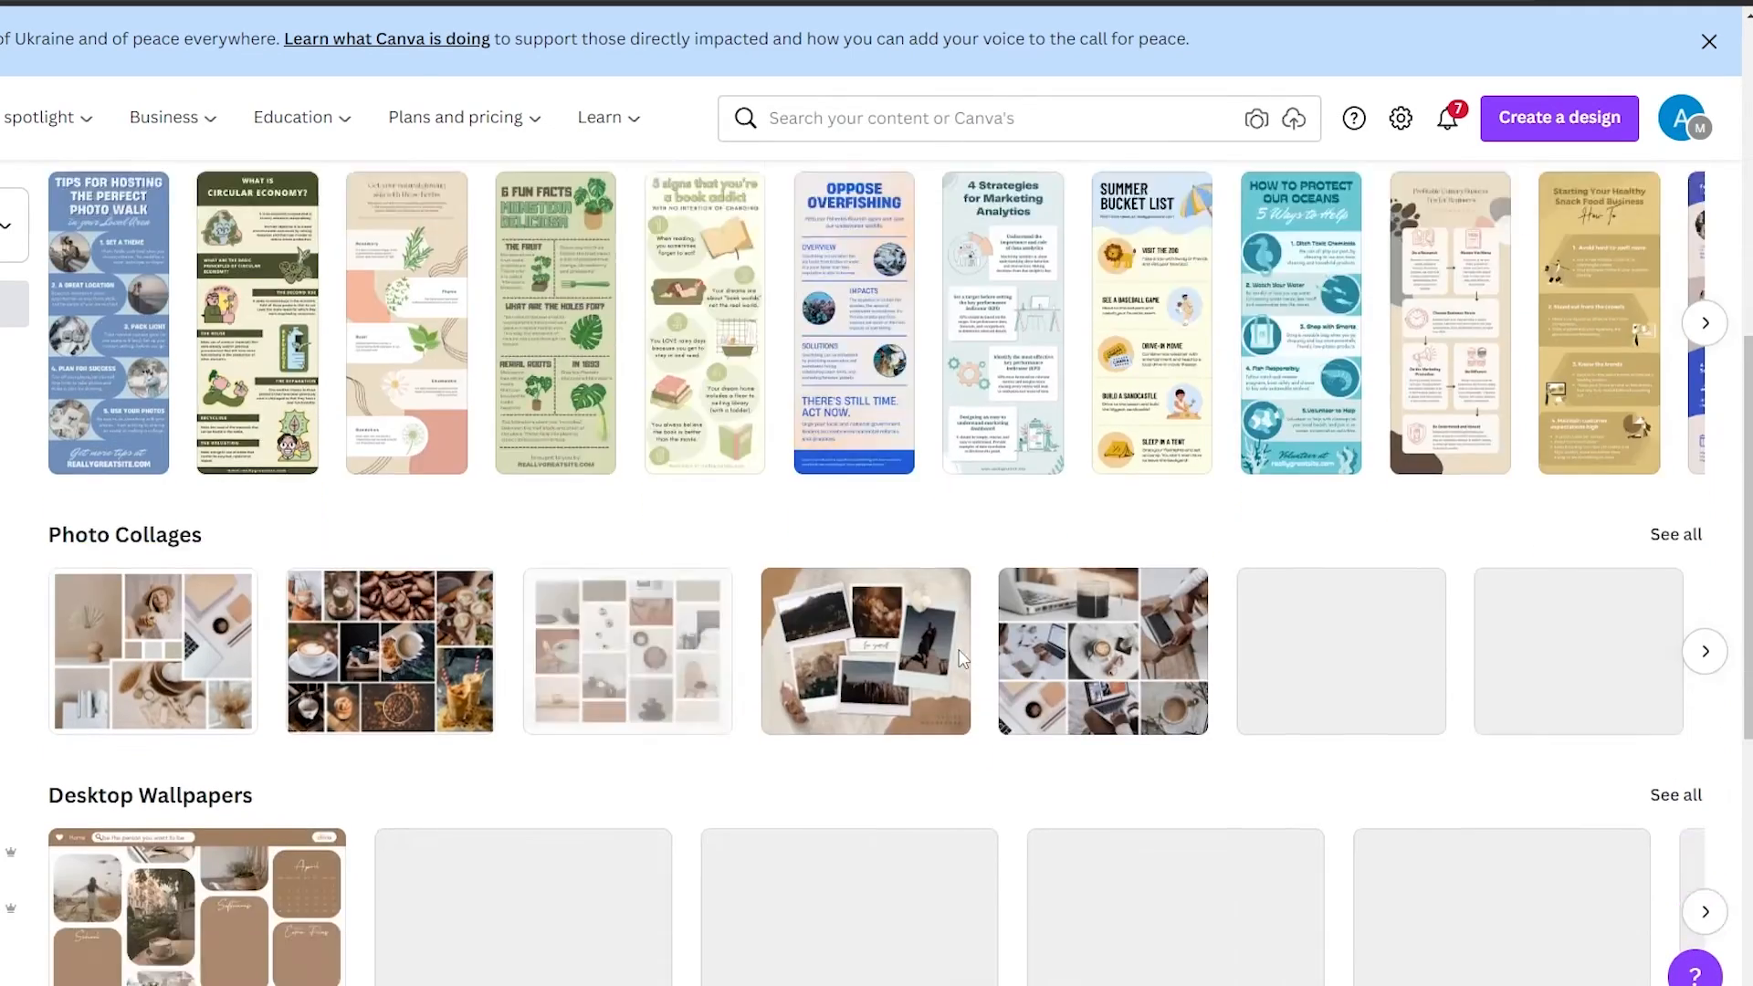
pyautogui.scroll(15, 929, 807)
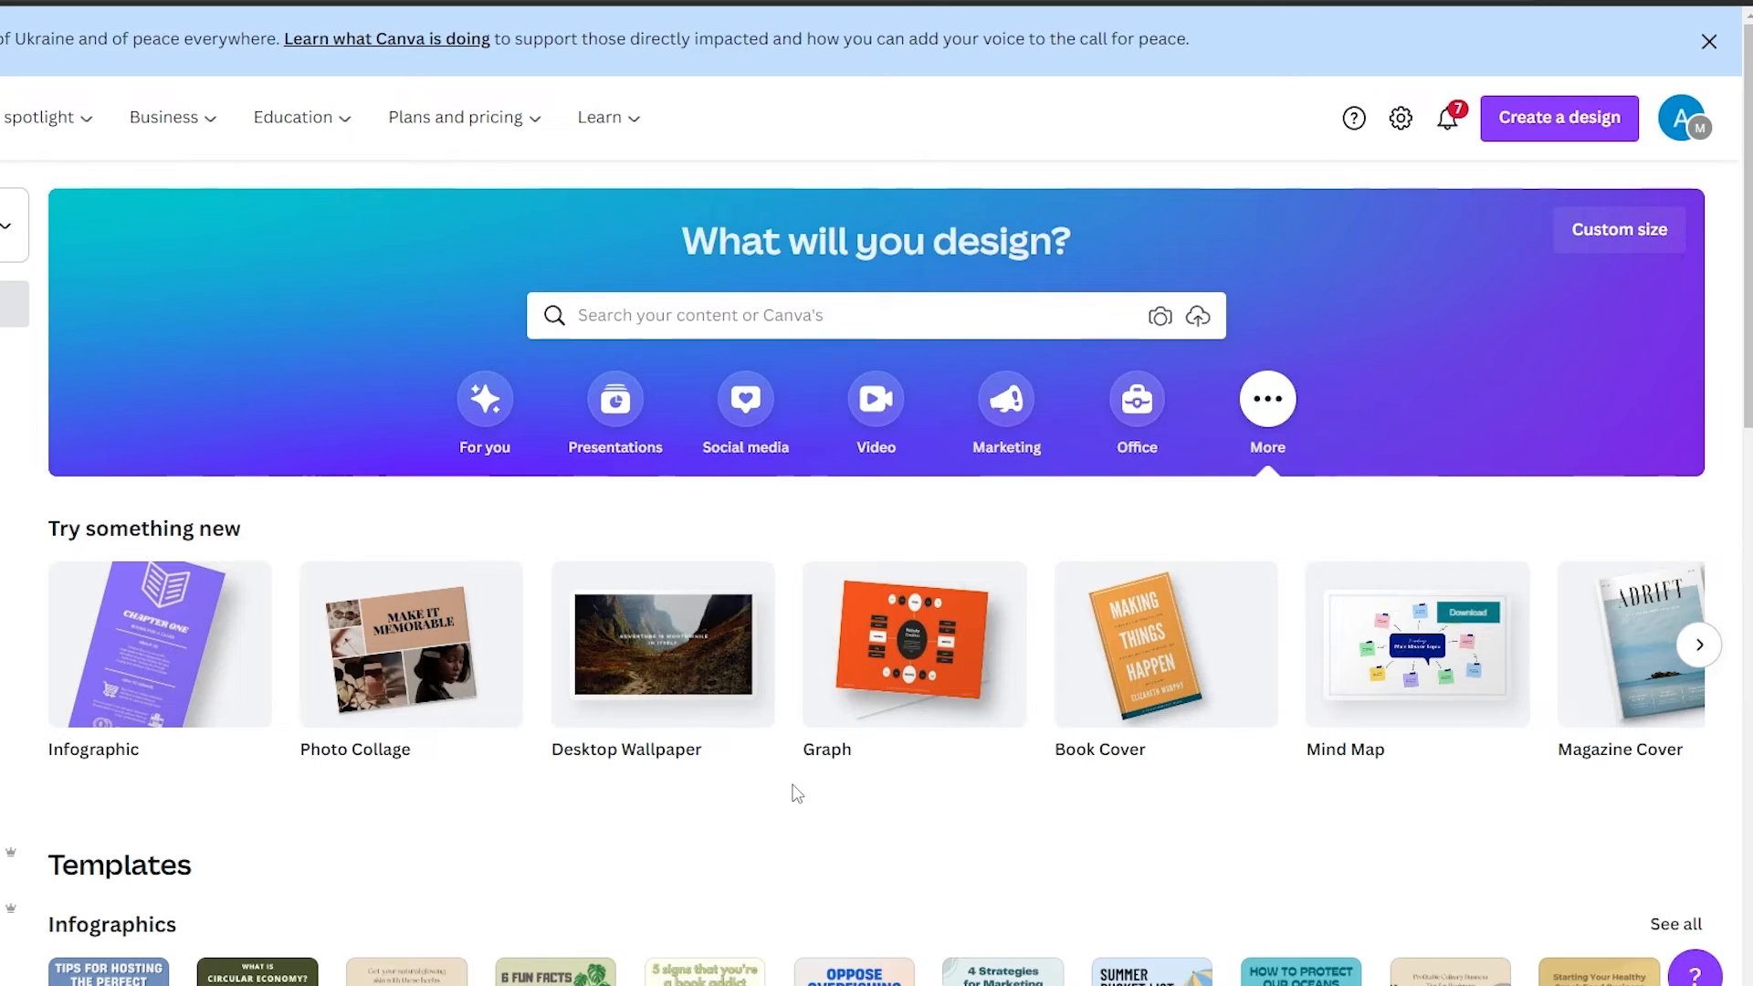
# Open the pricing comparison from Plans and pricing and switch the Pro plan to monthly billing
pyautogui.moveTo(517, 117)
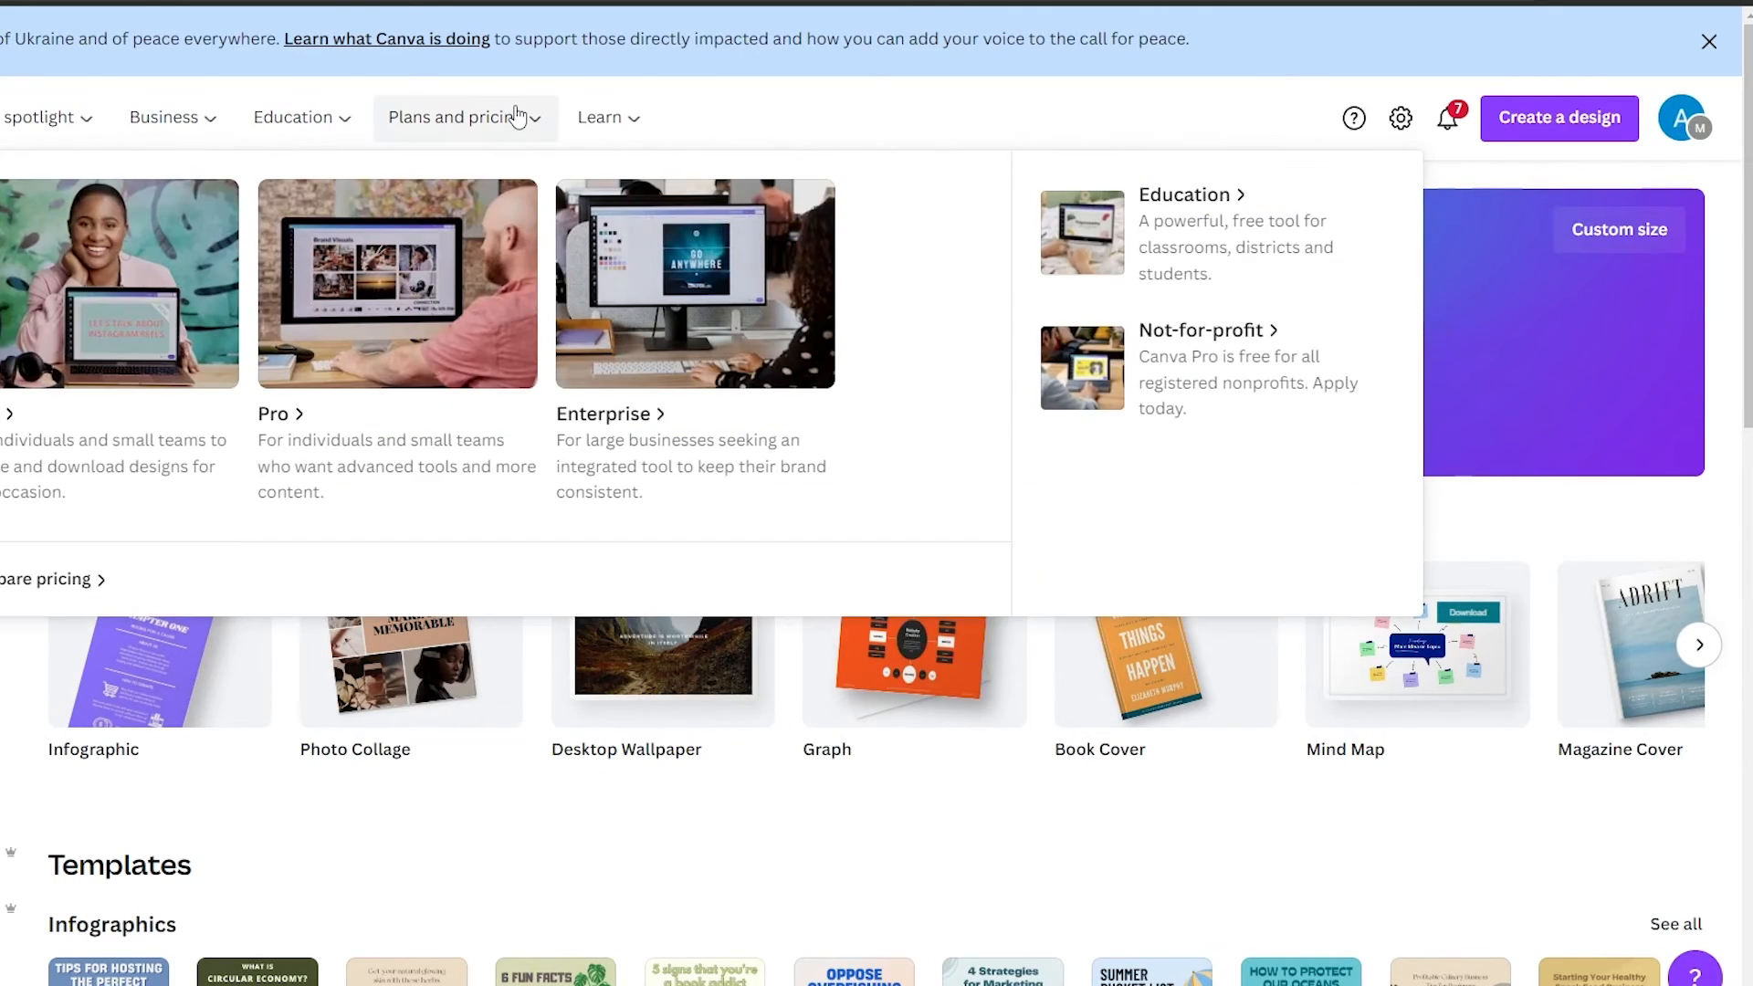
pyautogui.click(516, 117)
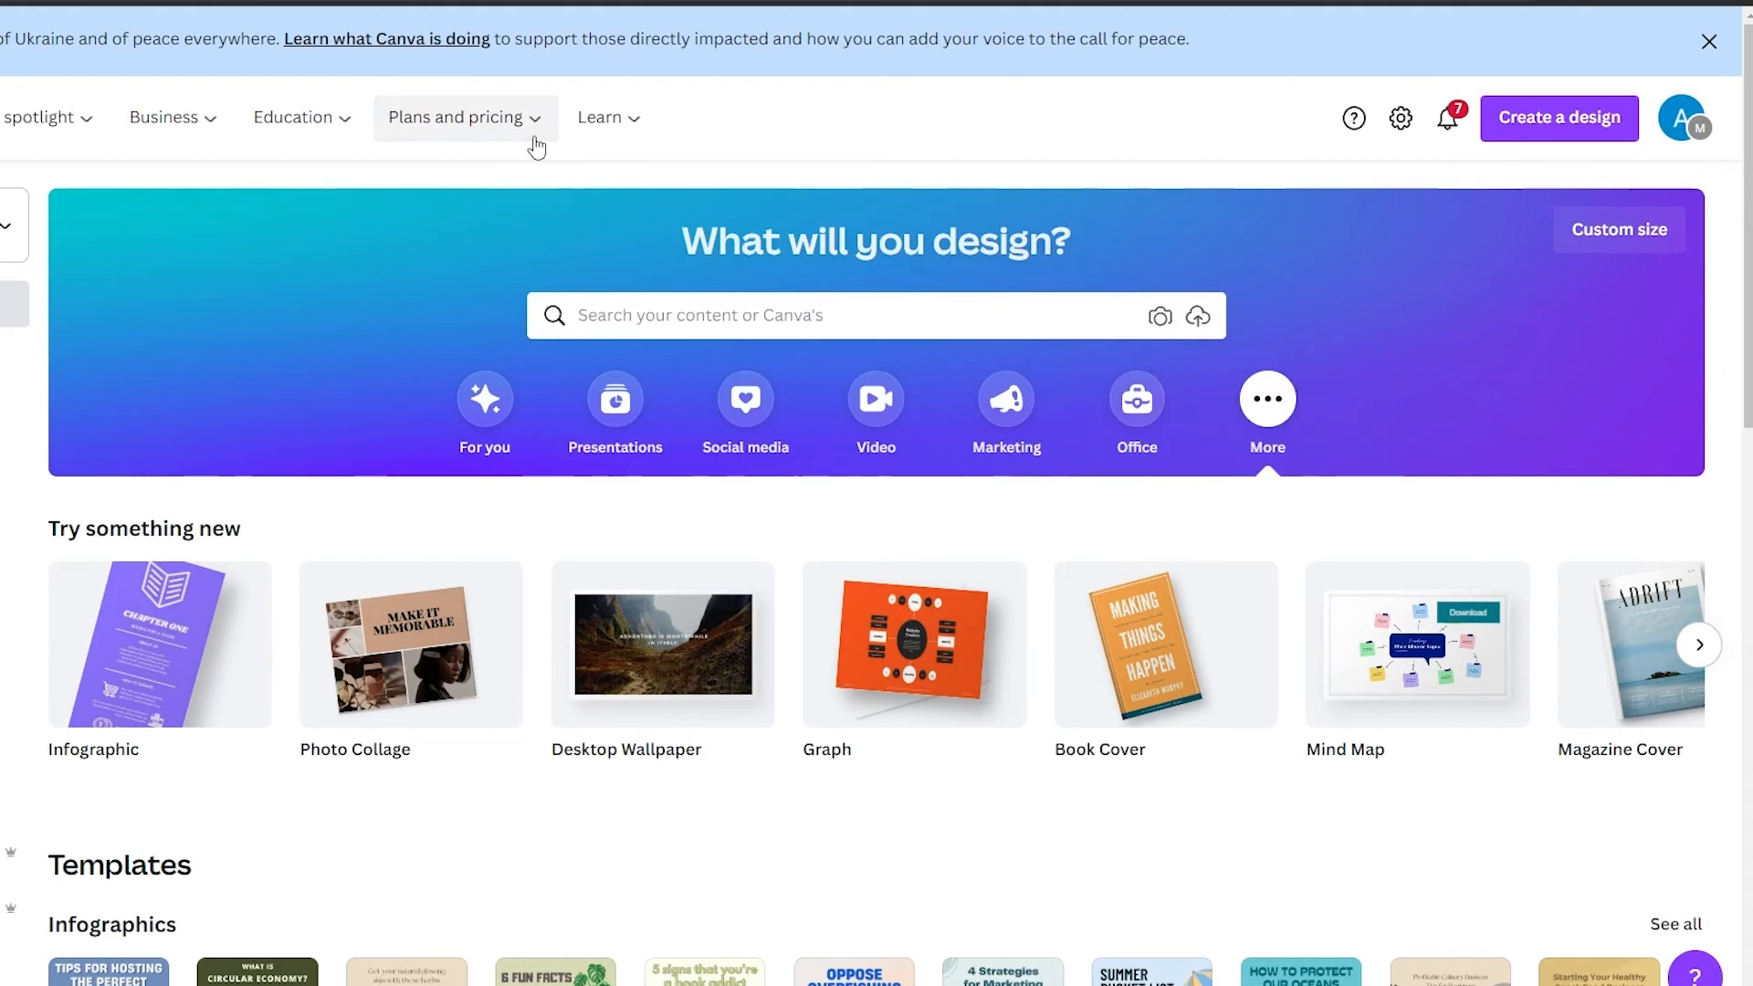
pyautogui.moveTo(507, 120)
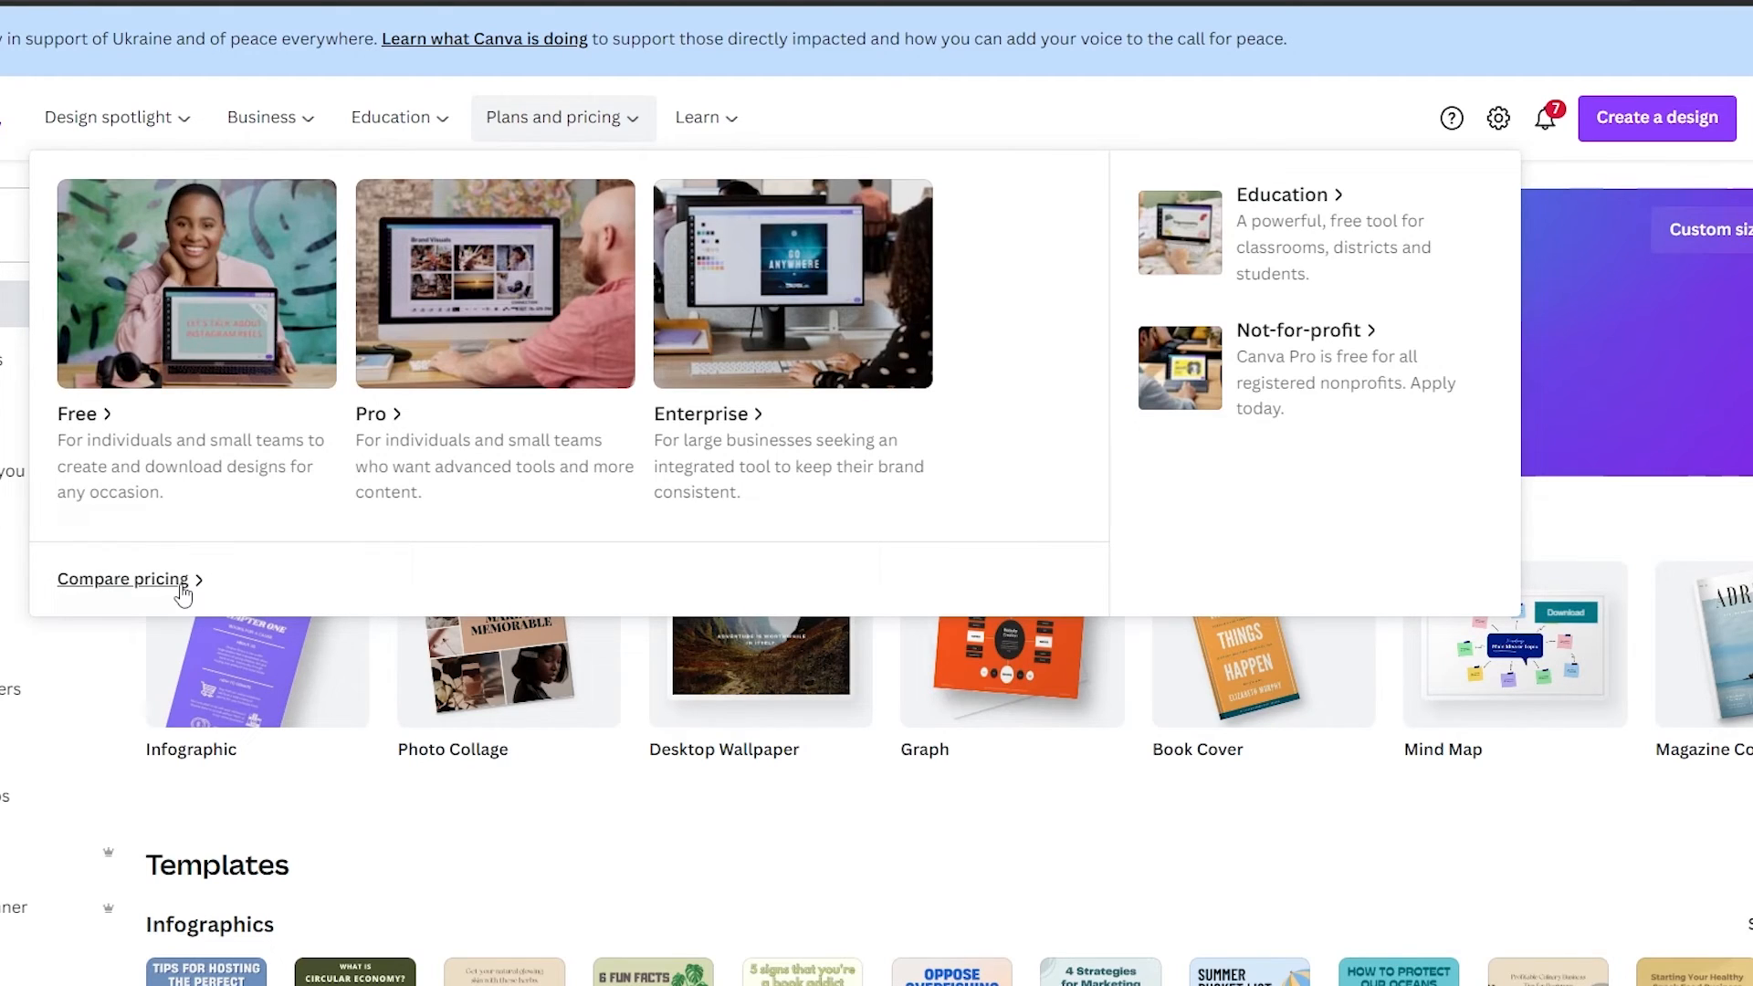
pyautogui.click(181, 589)
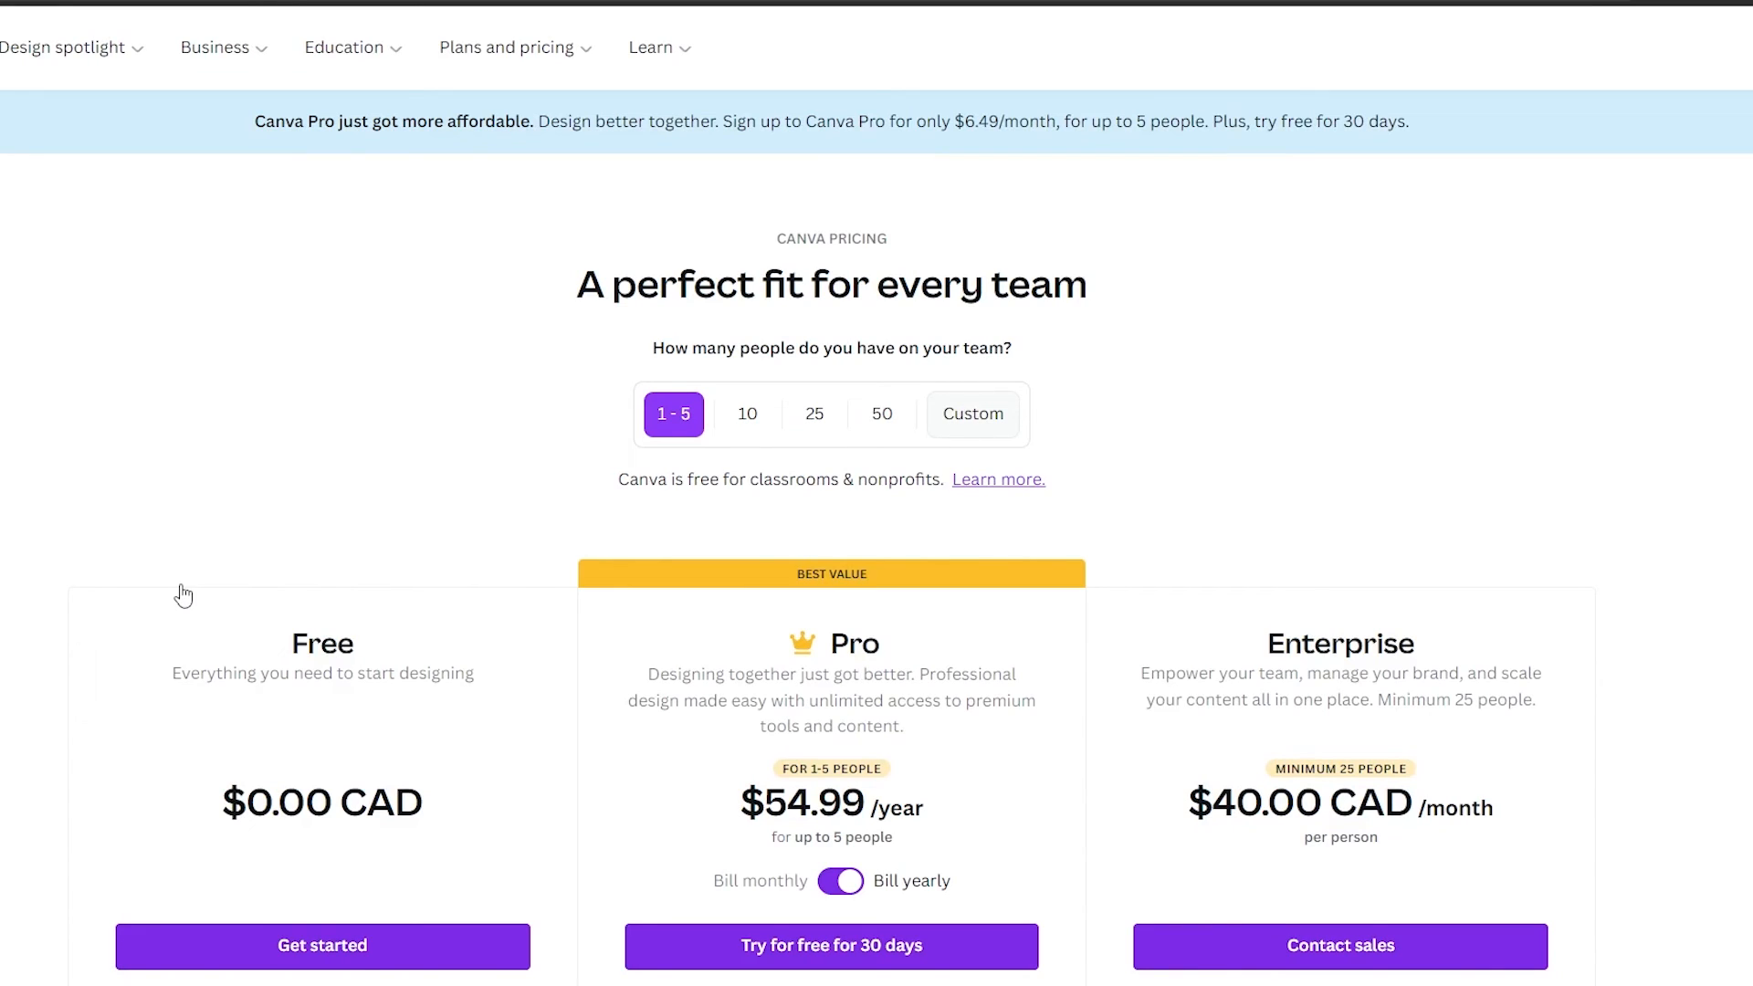
pyautogui.scroll(-2, 183, 596)
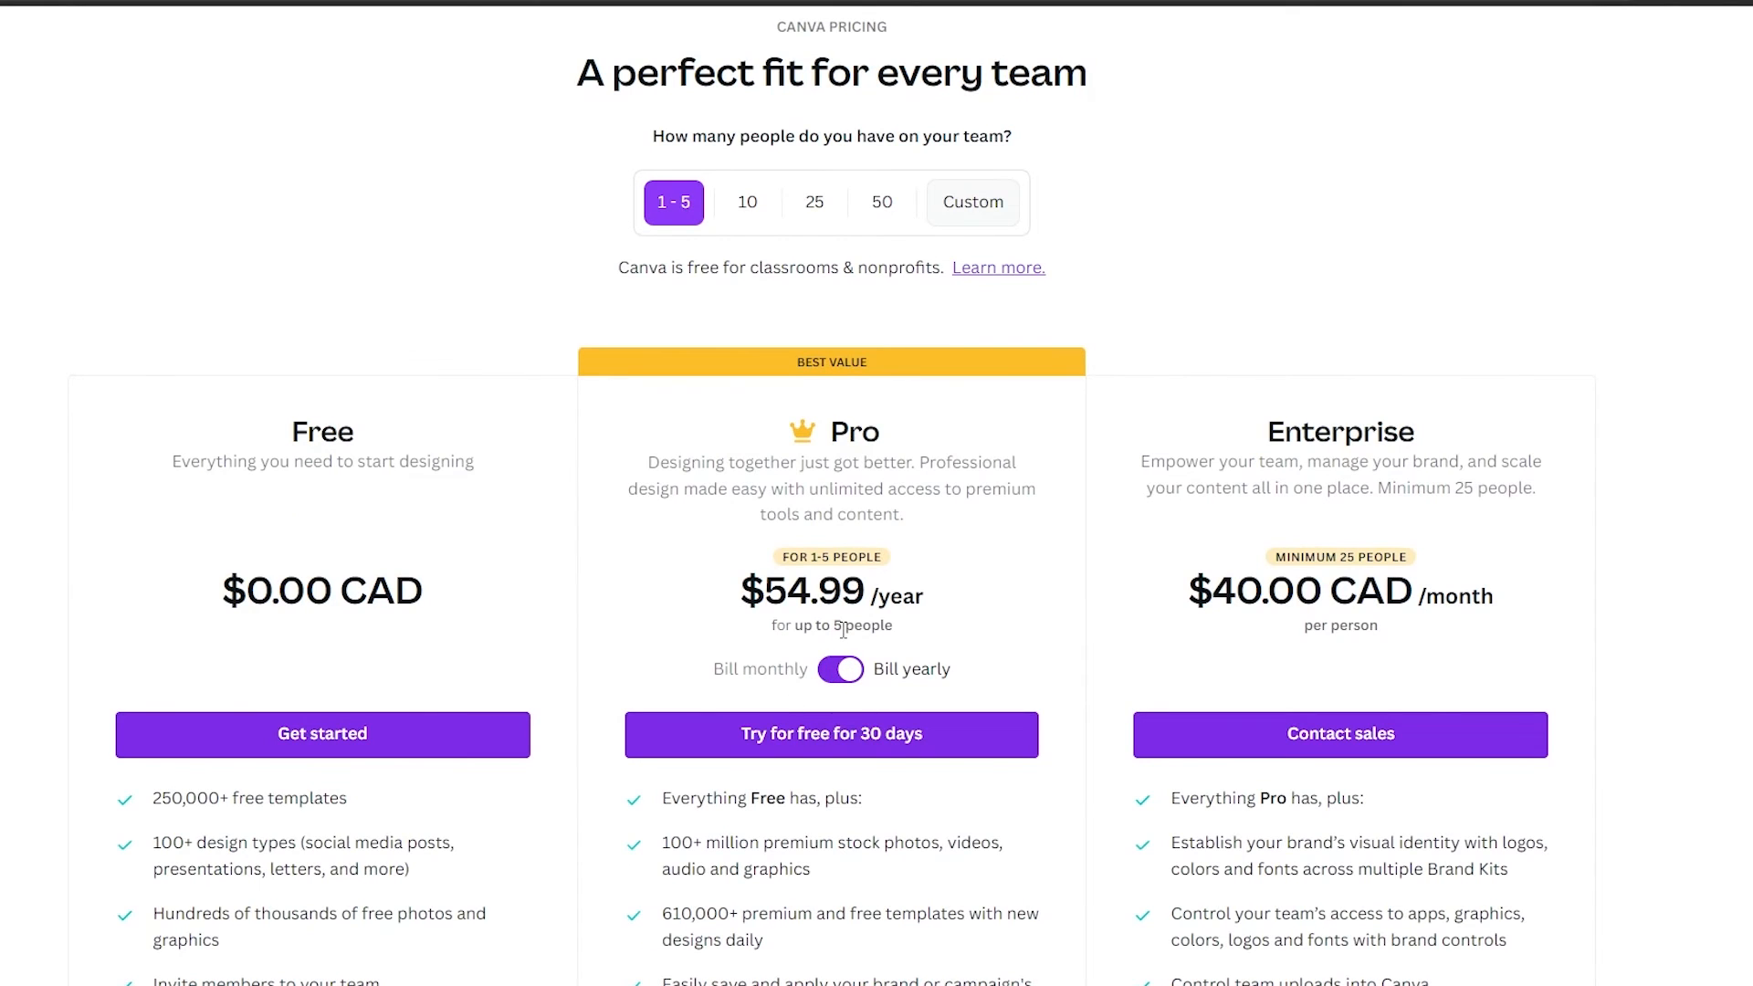
pyautogui.click(840, 672)
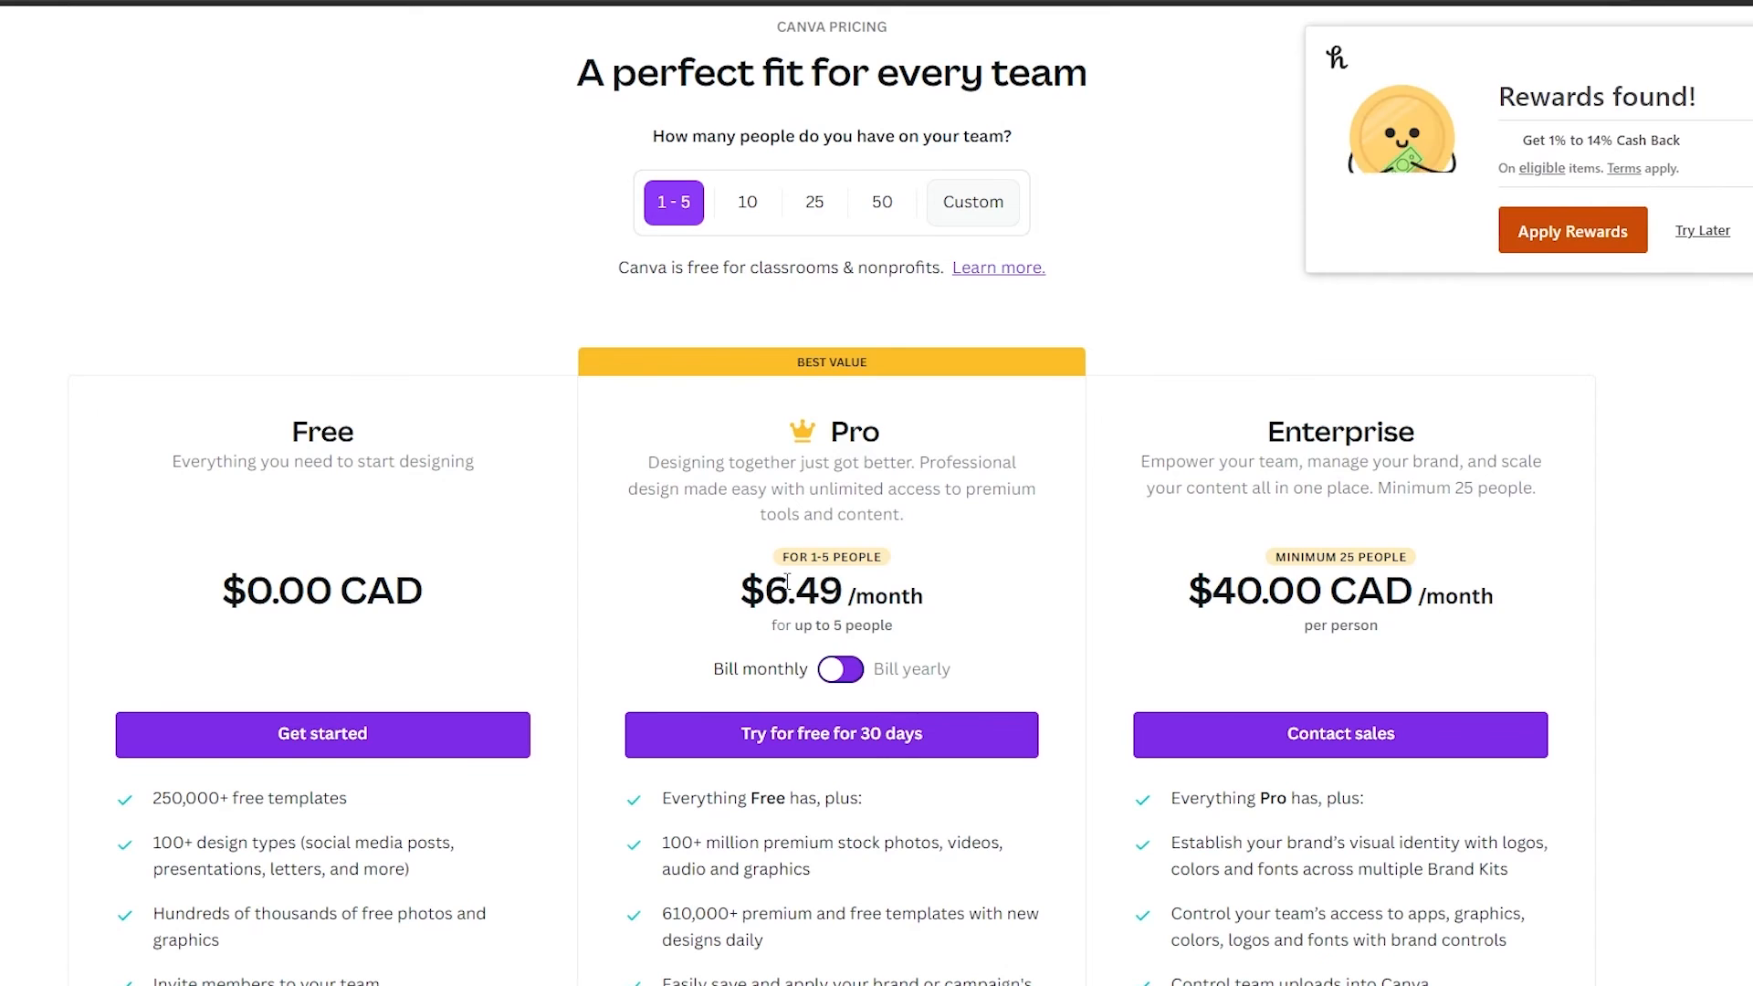
# Scroll through the pricing page to examine each plan's features and the FAQ
pyautogui.scroll(-5, 886, 354)
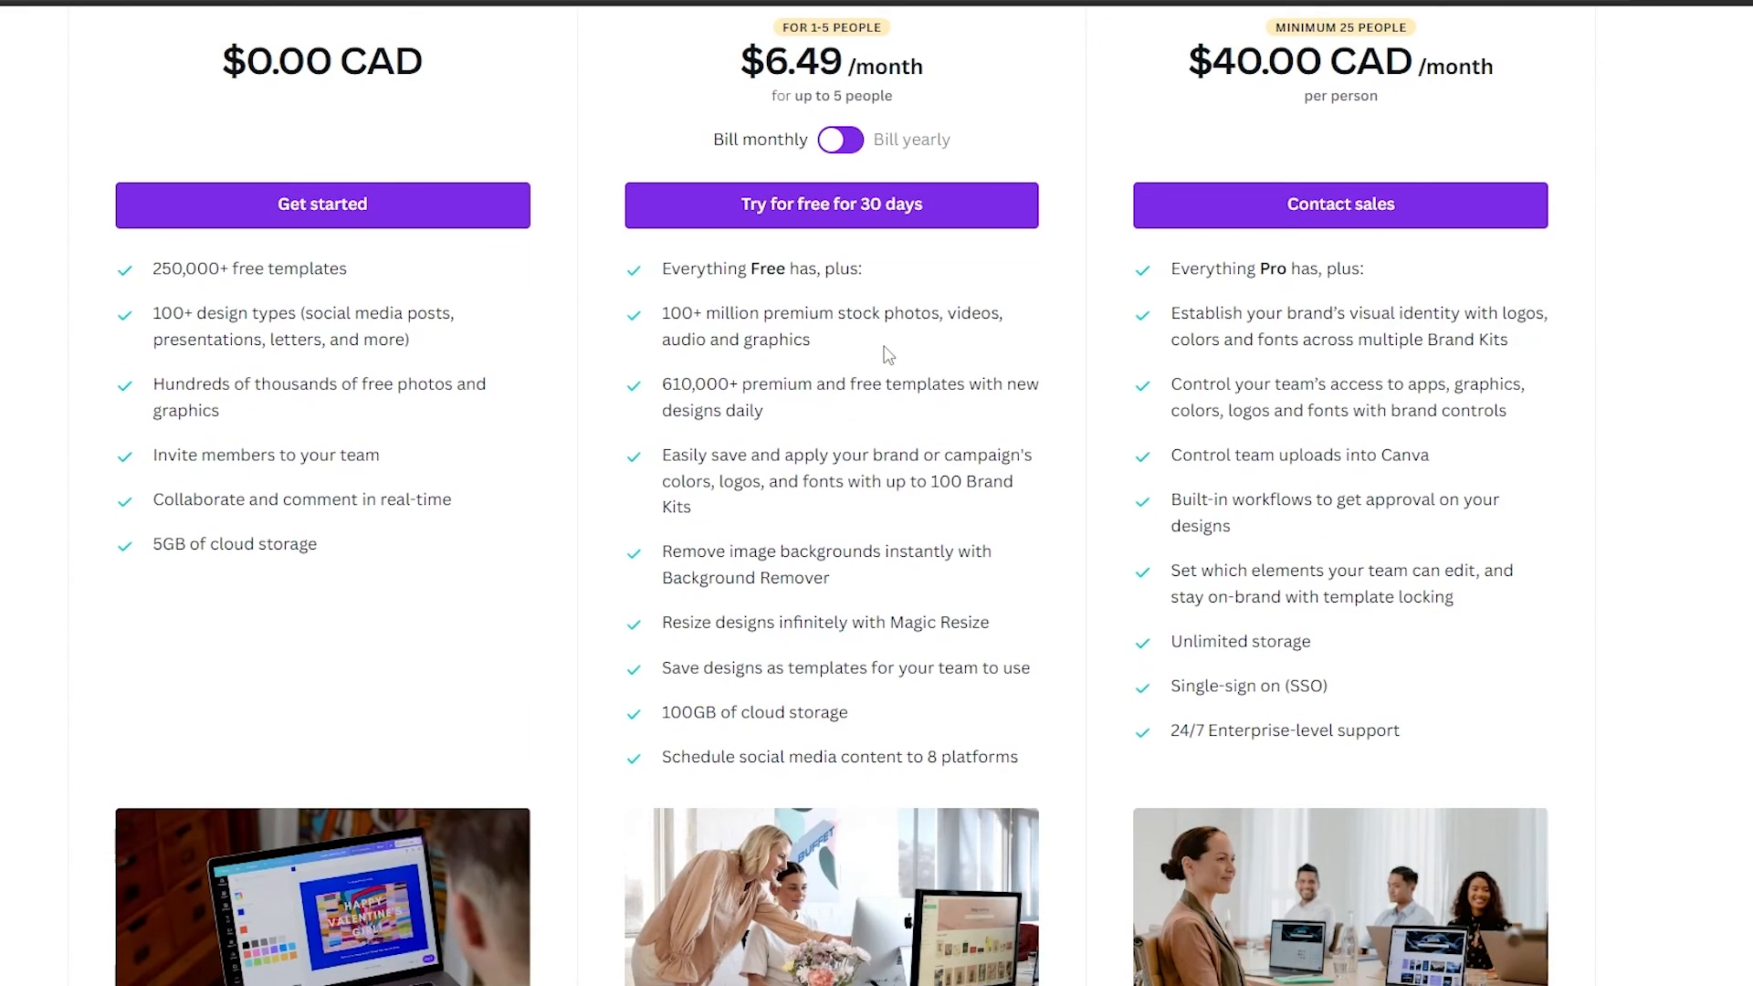
pyautogui.scroll(-5, 885, 354)
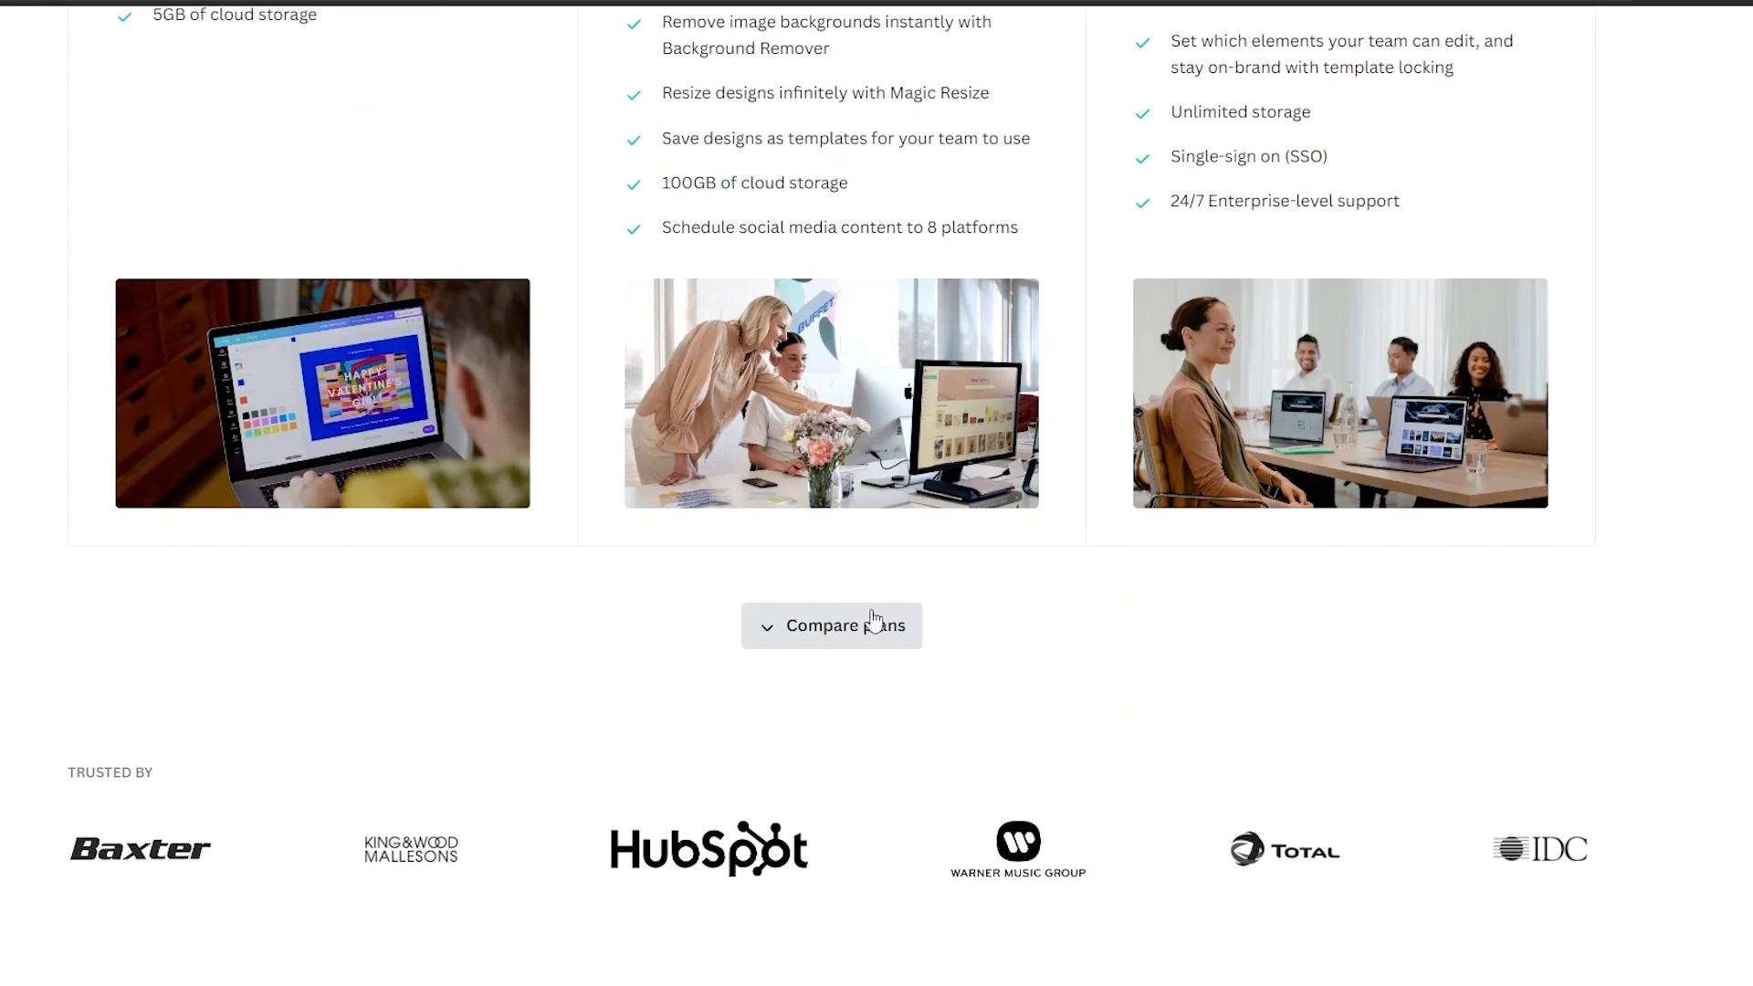
pyautogui.scroll(-2, 870, 617)
pyautogui.scroll(-3, 874, 619)
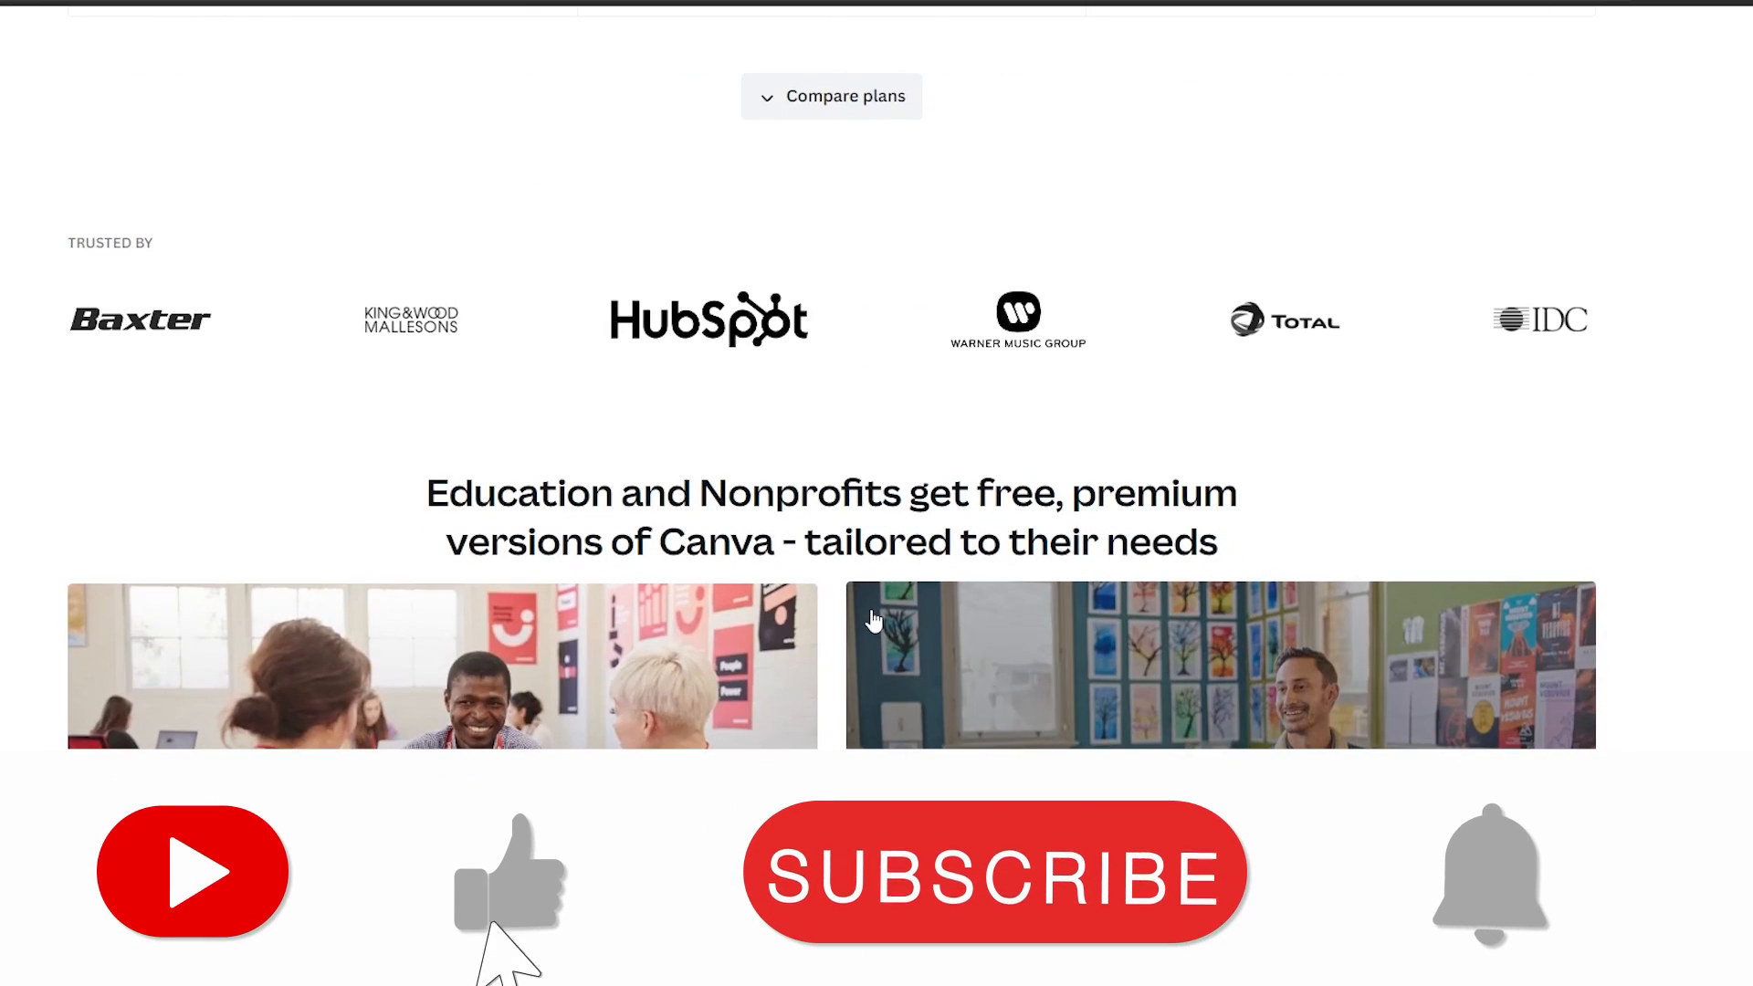
pyautogui.scroll(-7, 874, 621)
pyautogui.scroll(-13, 873, 620)
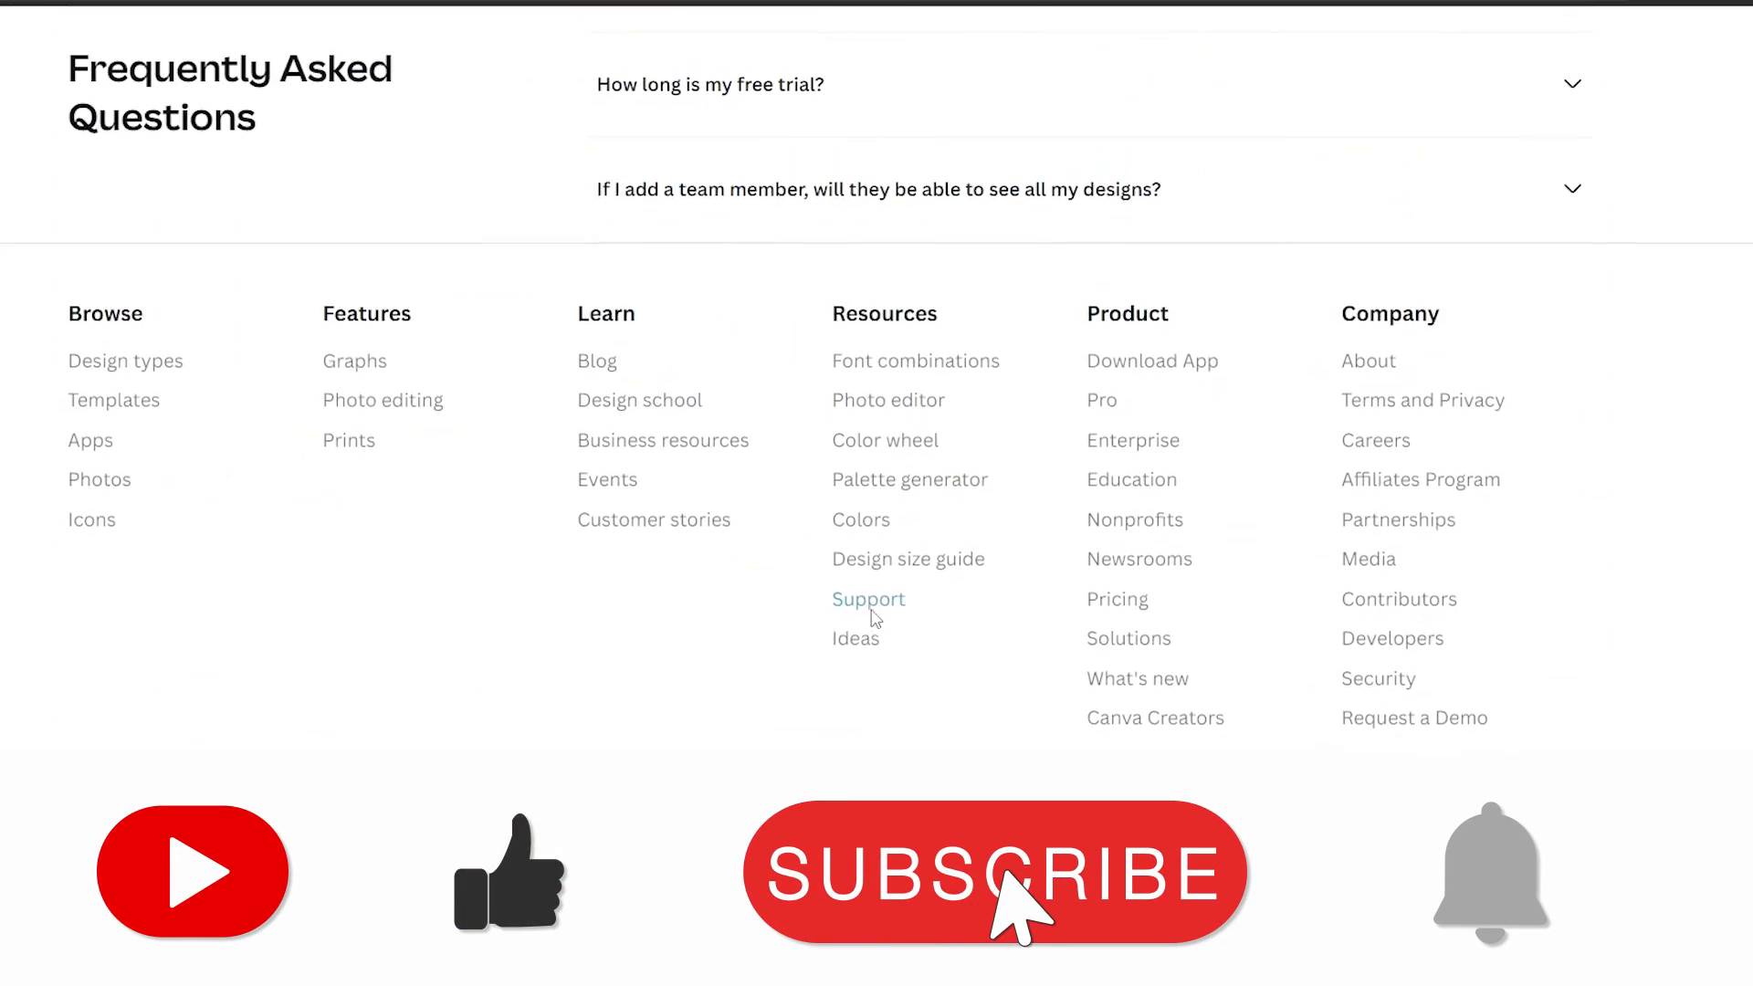
pyautogui.scroll(20, 874, 618)
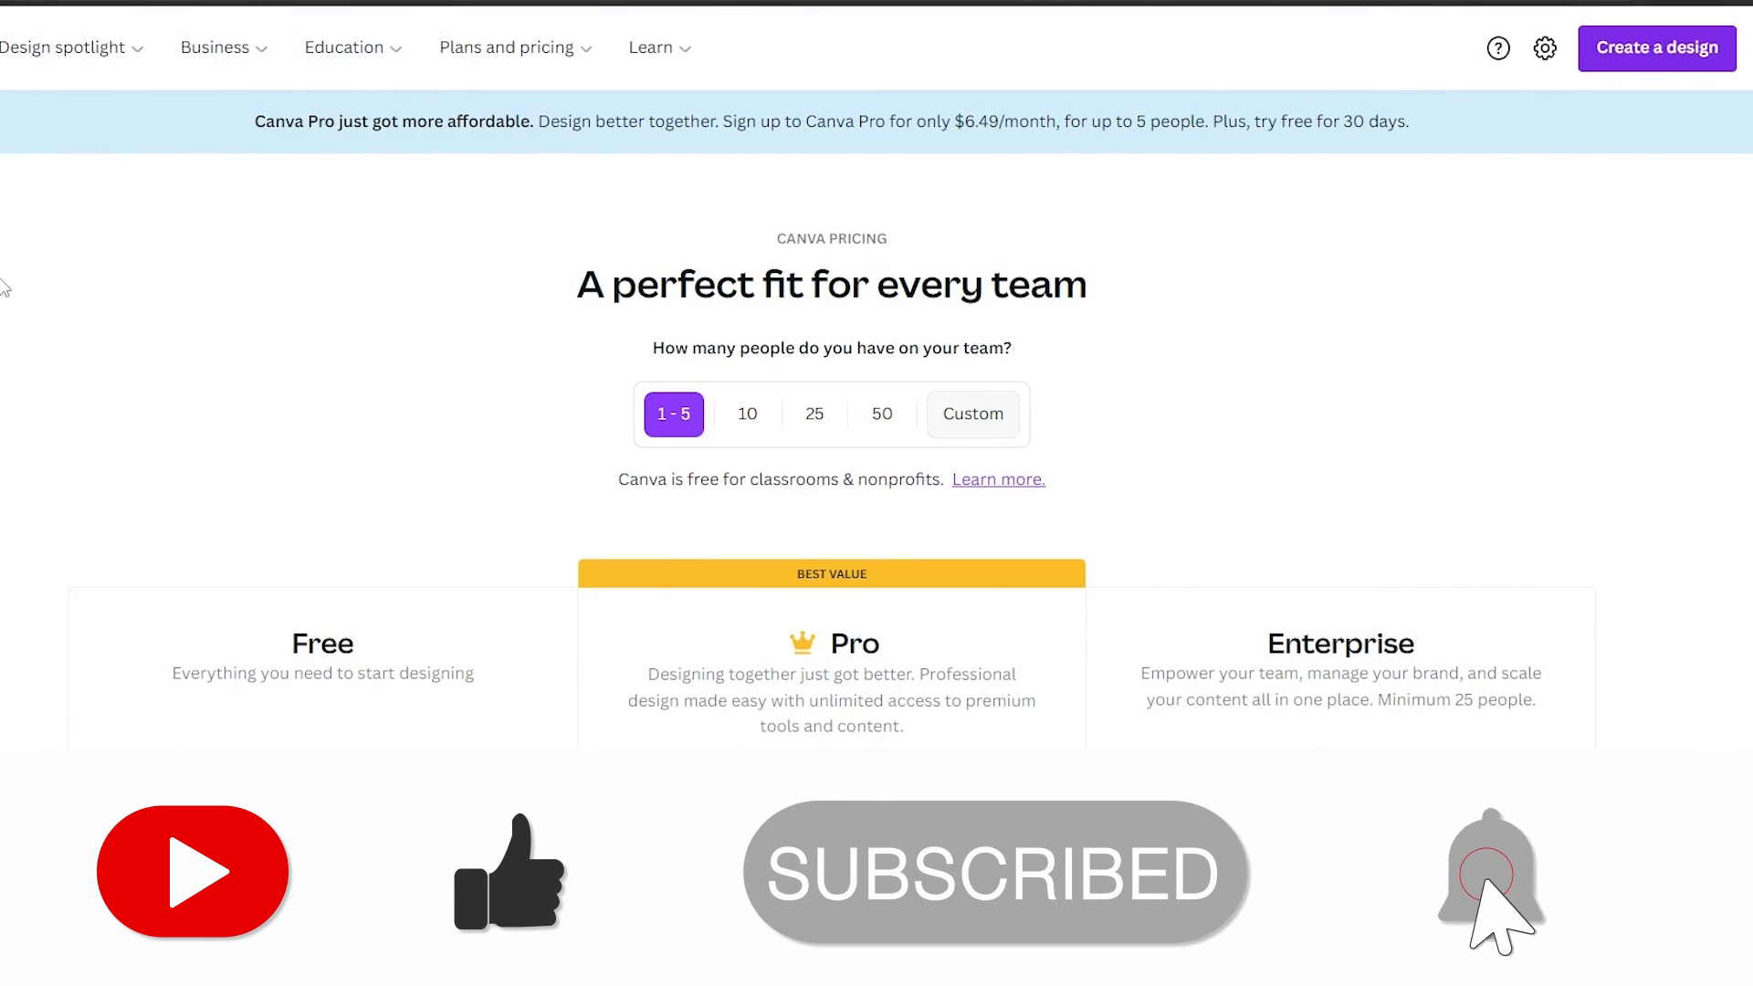